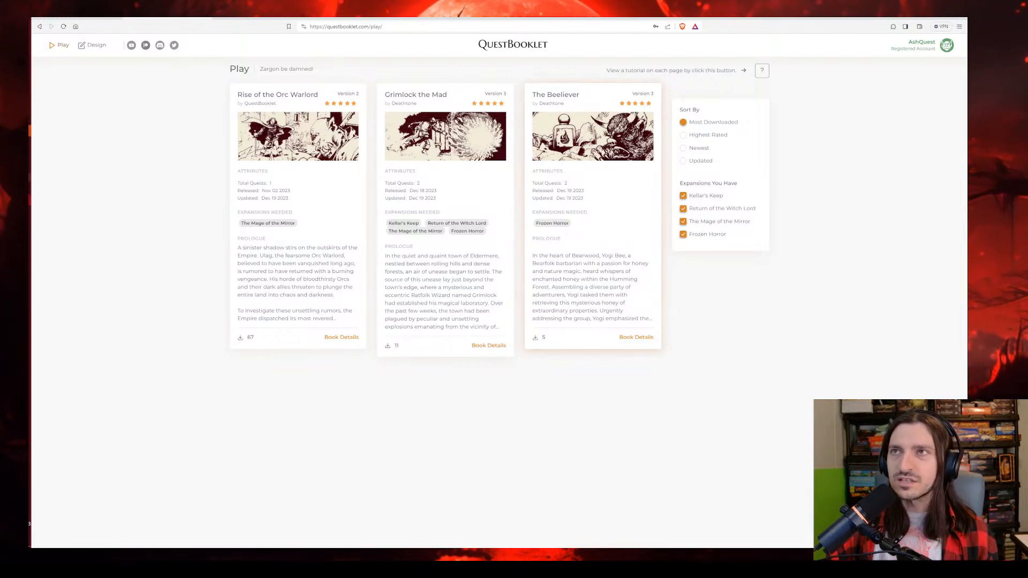
{"action": "left_click", "coordinate": [413, 24]}
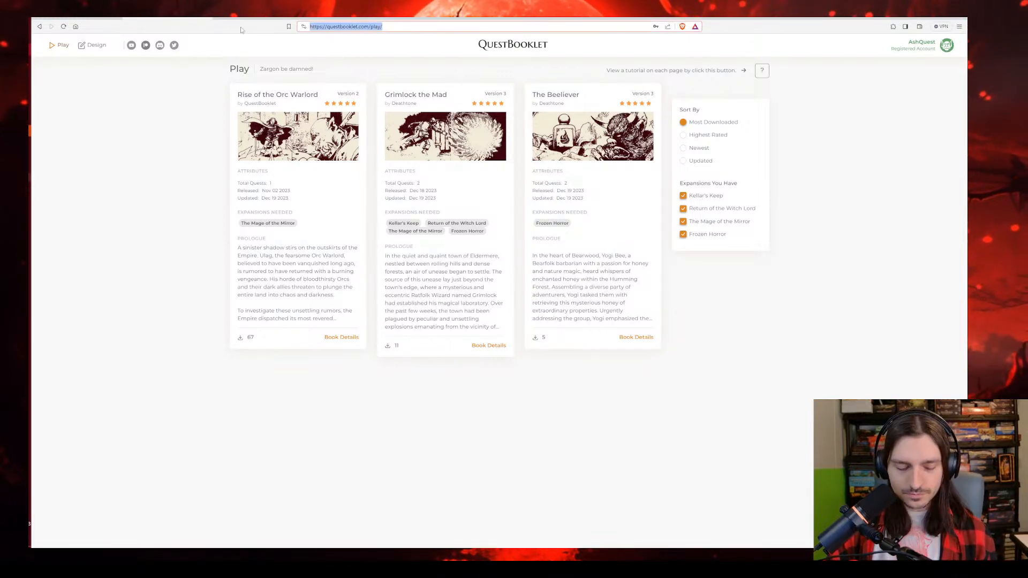
{"action": "left_click_drag", "start_coordinate": [370, 26], "coordinate": [287, 30]}
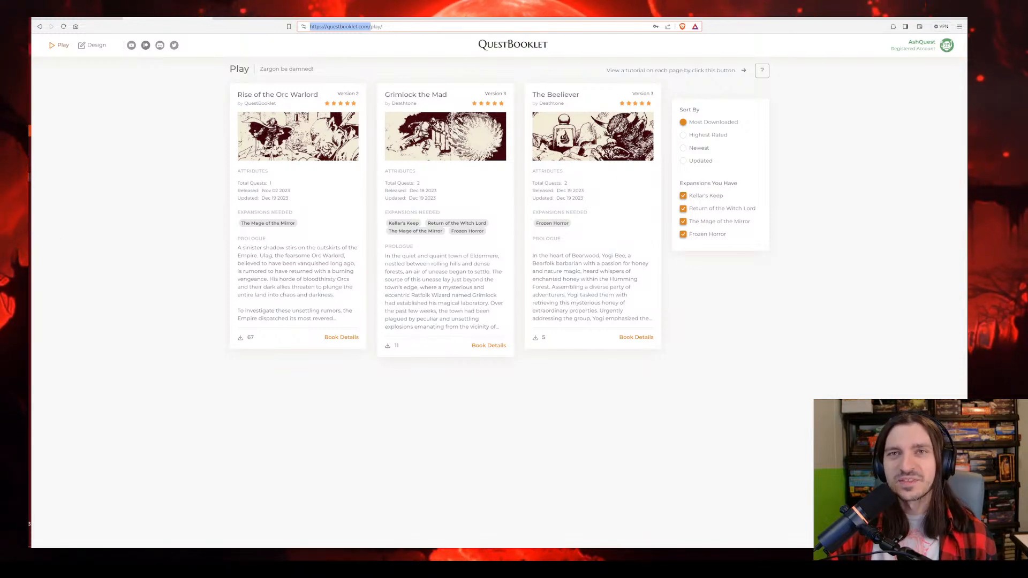
{"action": "mouse_move", "coordinate": [14, 177]}
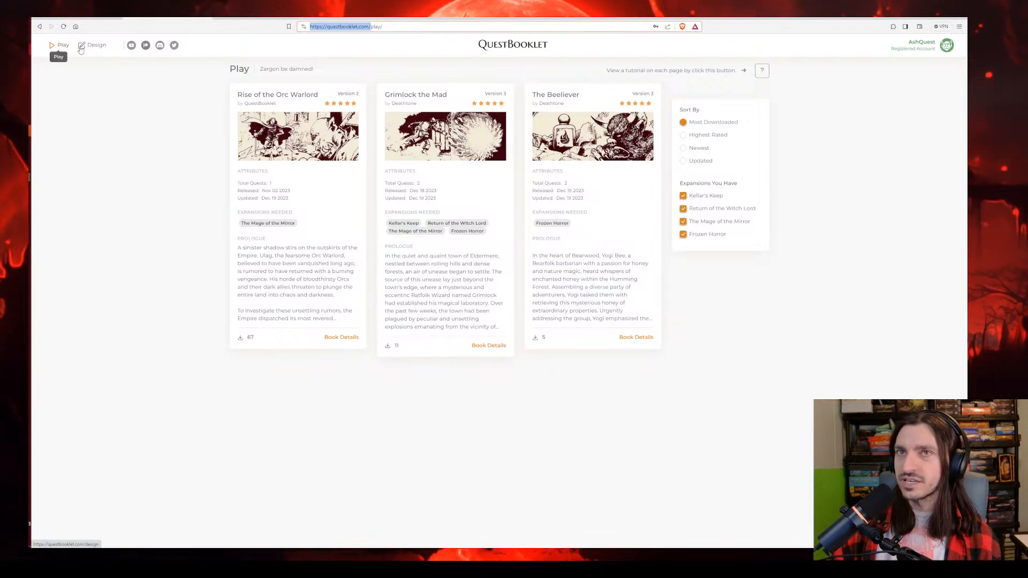
Open the Rise of Chaos quest book from the list of your own designs
{"action": "left_click", "coordinate": [88, 47]}
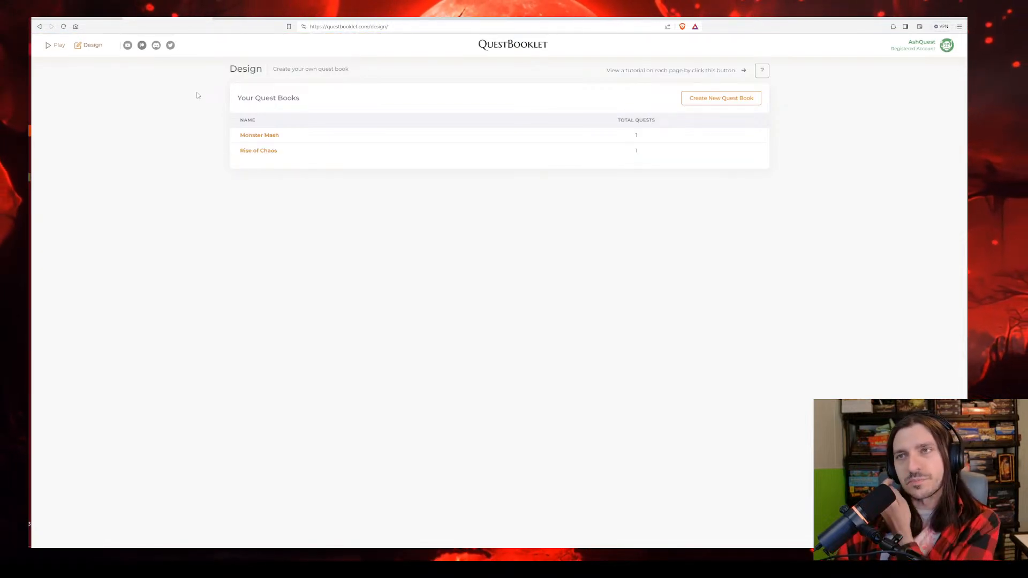
{"action": "left_click", "coordinate": [259, 151]}
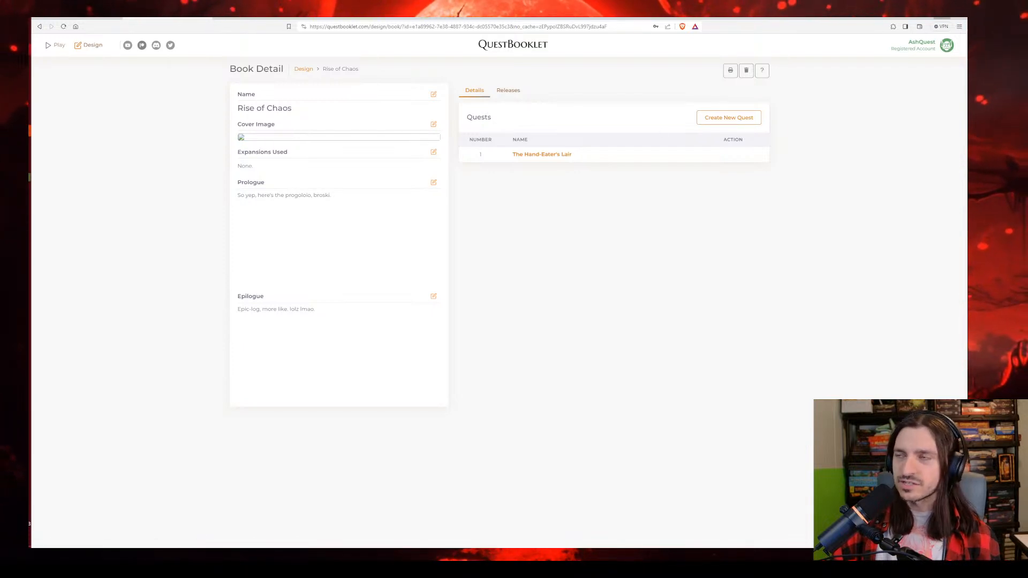
{"action": "left_click", "coordinate": [943, 18]}
{"action": "left_click", "coordinate": [948, 18]}
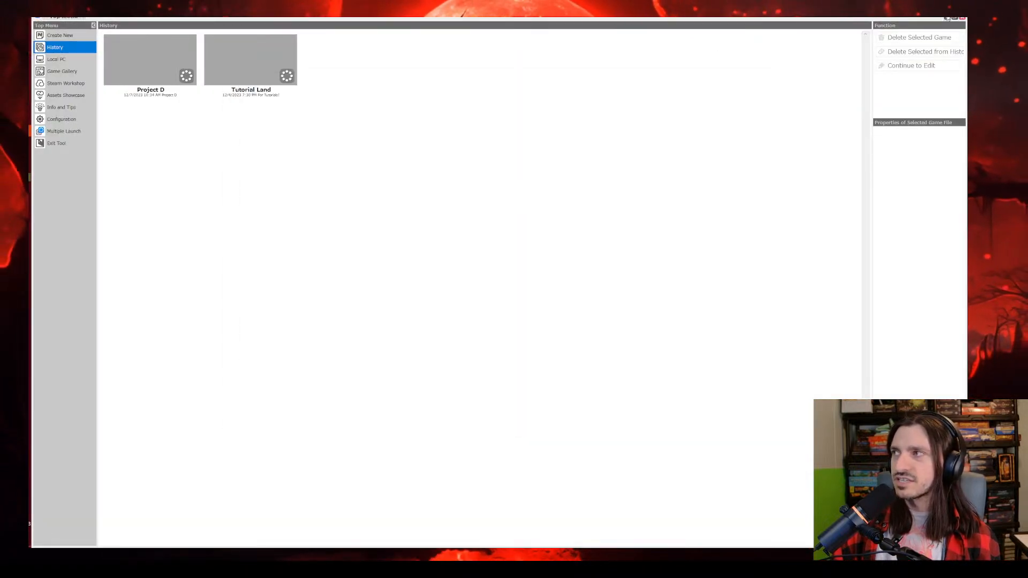
{"action": "left_click", "coordinate": [947, 18]}
{"action": "left_click_drag", "start_coordinate": [628, 79], "coordinate": [664, 196]}
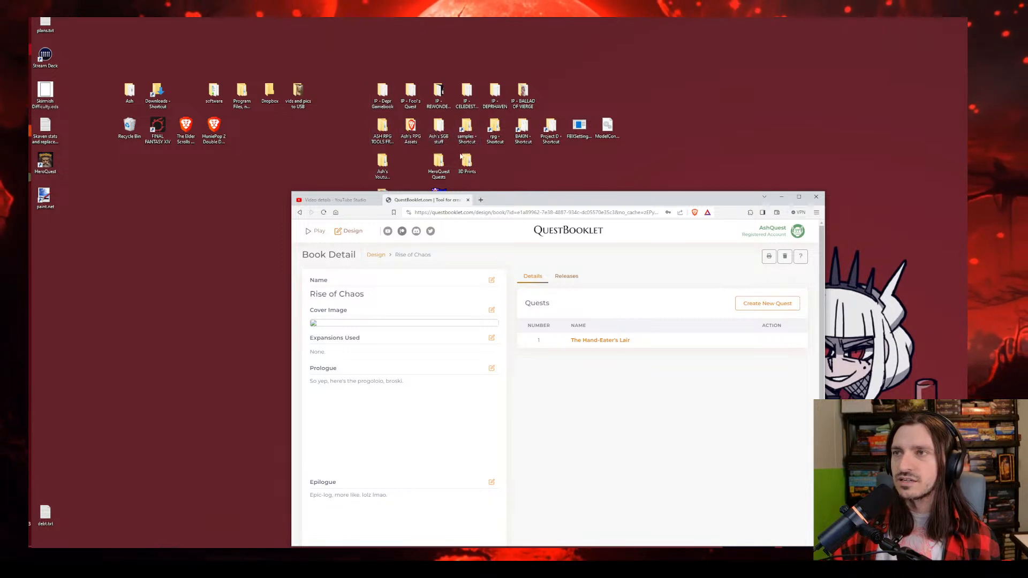
{"action": "double_click", "coordinate": [436, 164]}
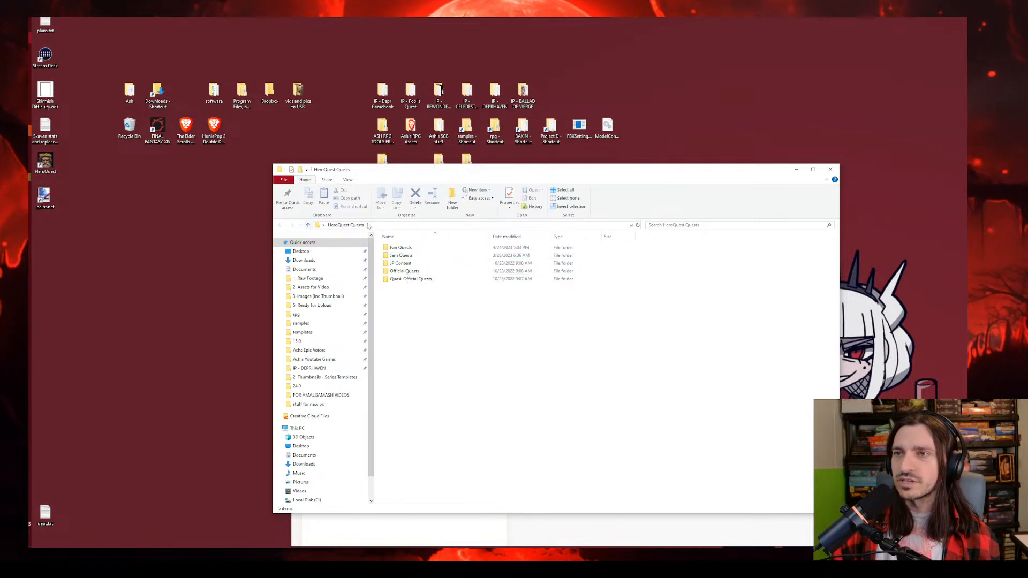
{"action": "left_click", "coordinate": [830, 169]}
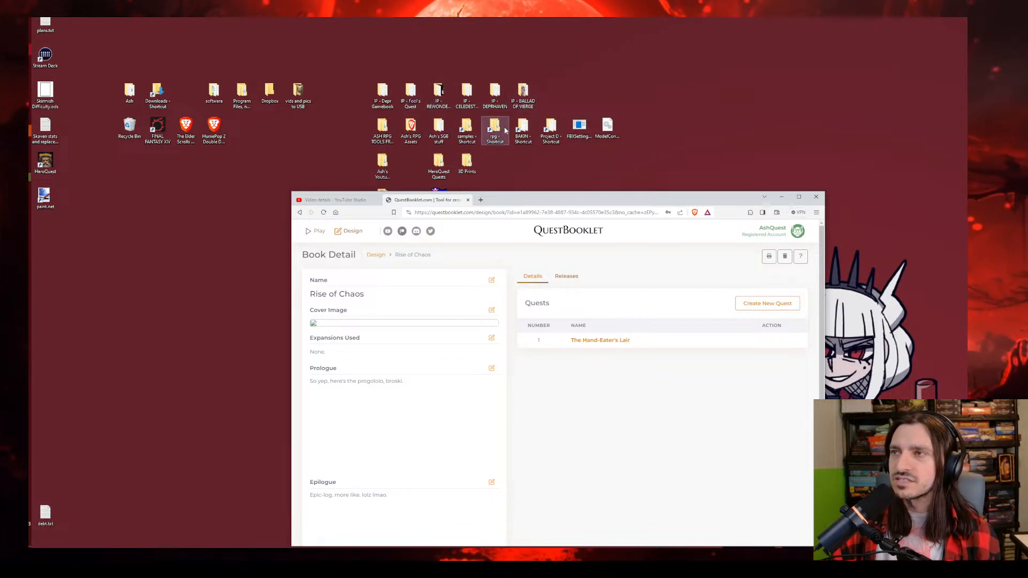
{"action": "left_click", "coordinate": [798, 197]}
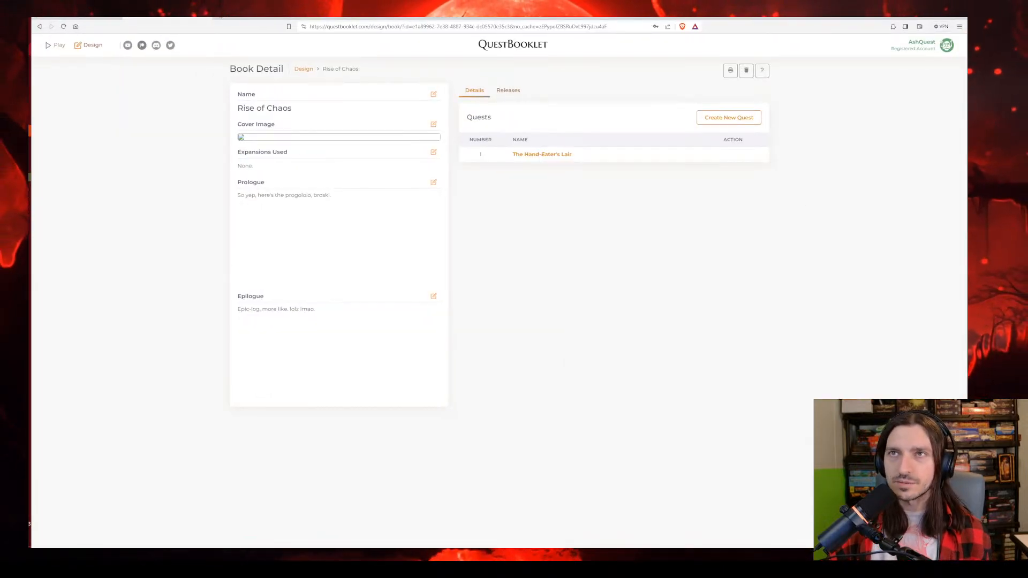
Open hquestbuilder.com in a new browser tab and dismiss its About notice
{"action": "key", "text": "ctrl+t"}
{"action": "left_click", "coordinate": [355, 27]}
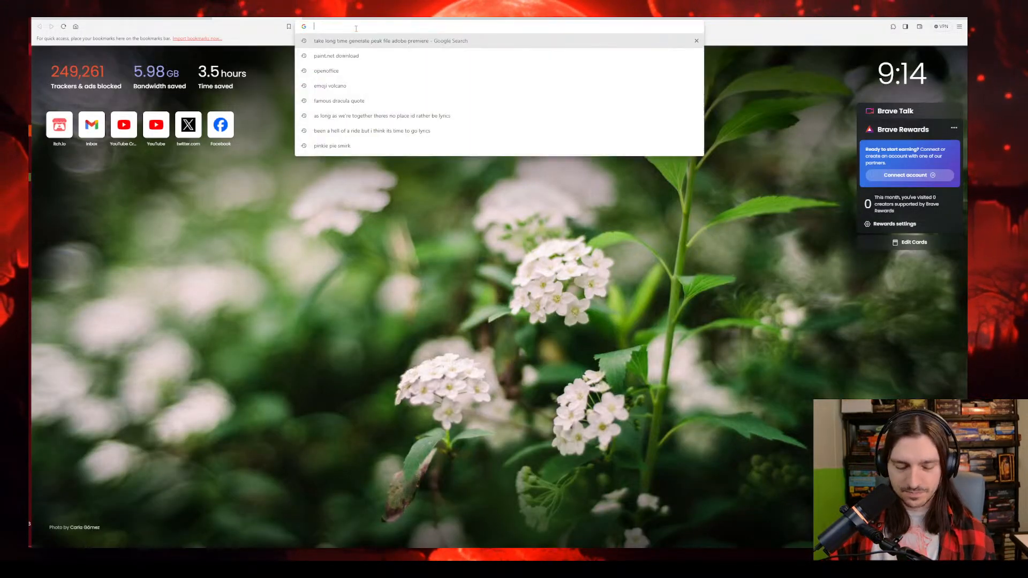
{"action": "type", "text": "hquestbuilder.com"}
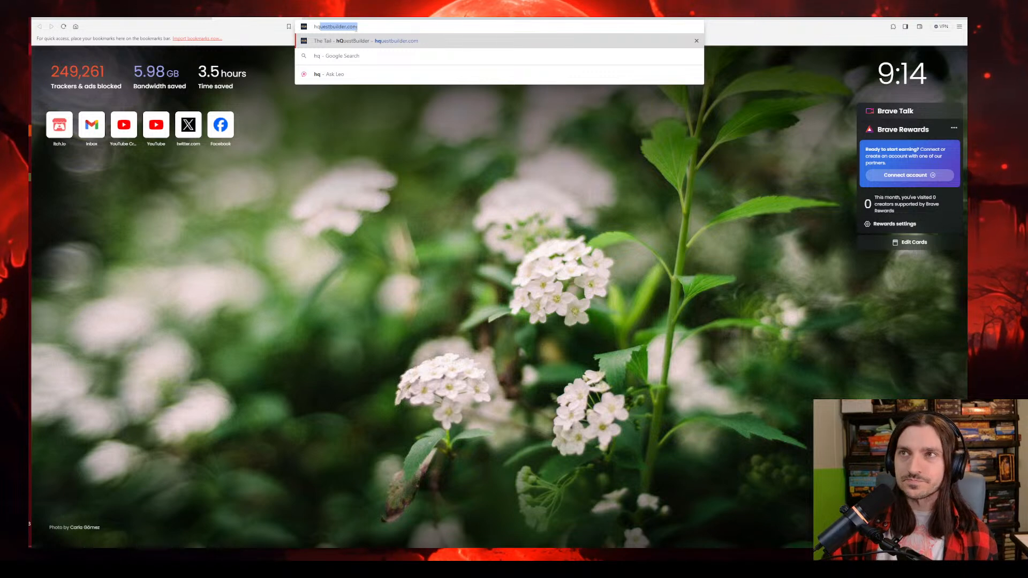
{"action": "key", "text": "Return"}
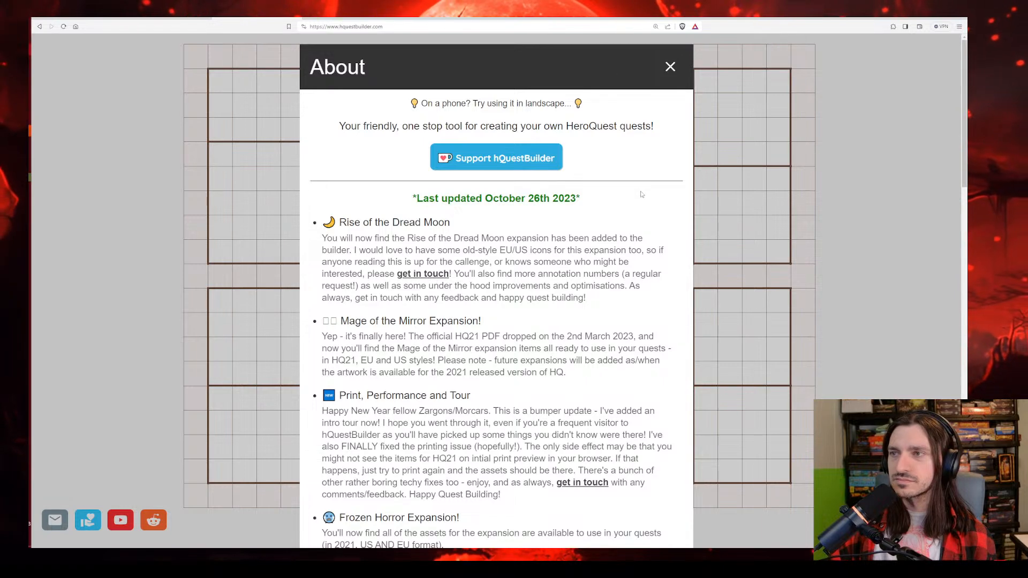
{"action": "scroll", "coordinate": [637, 250], "scroll_direction": "down", "scroll_amount": 4}
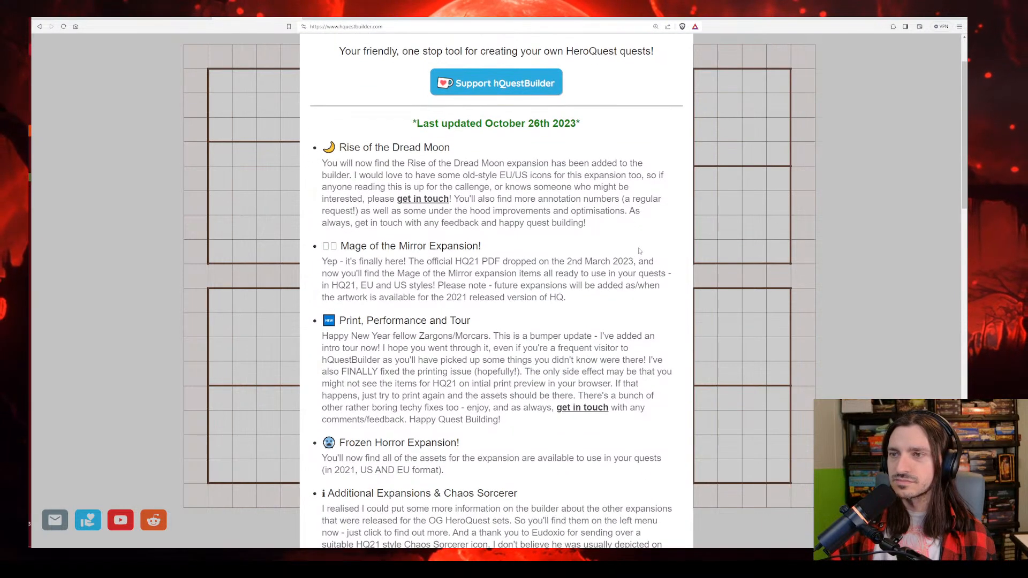
{"action": "scroll", "coordinate": [647, 238], "scroll_direction": "up", "scroll_amount": 4}
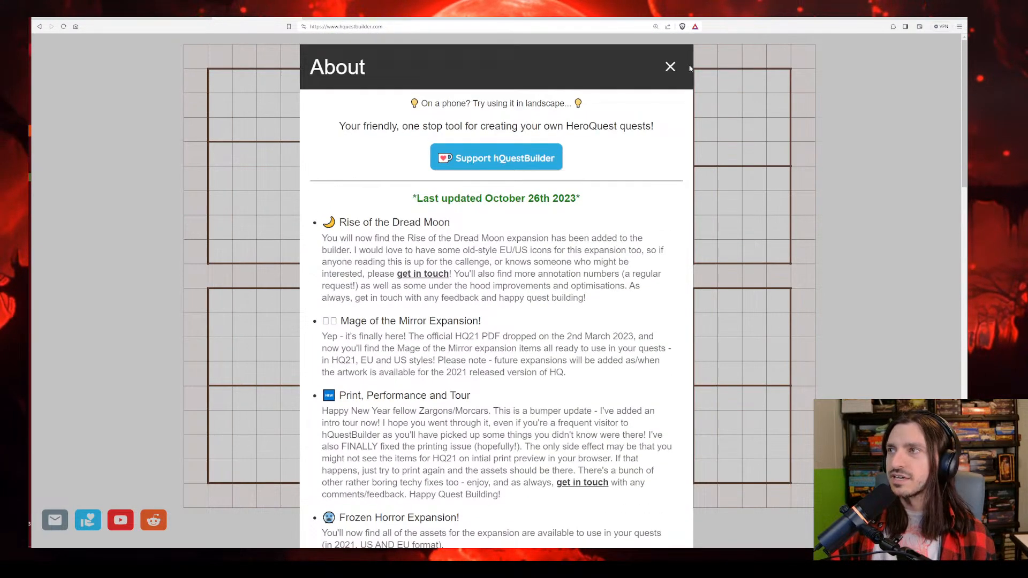
{"action": "key", "text": "Escape"}
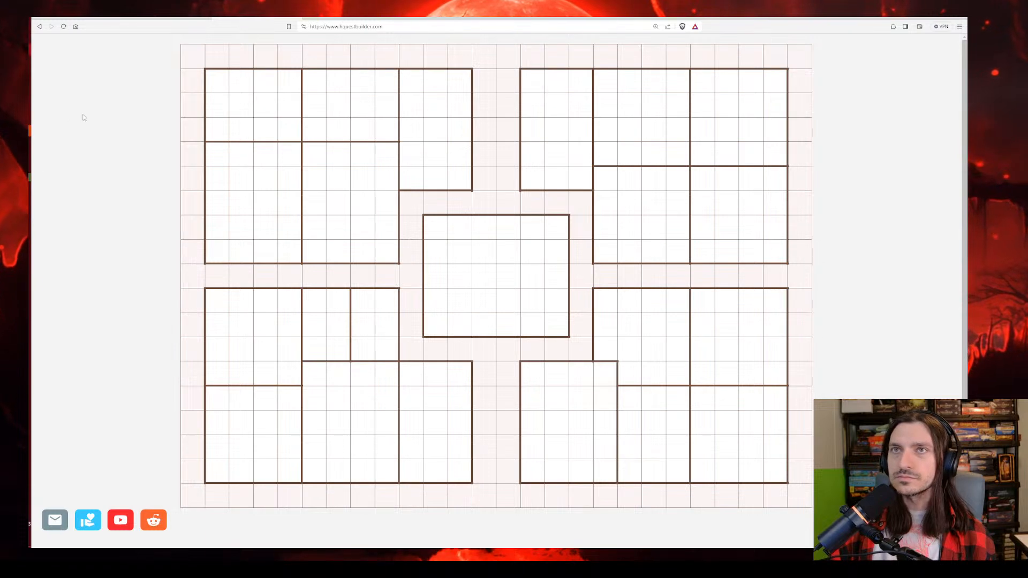
Load the saved quest The Hand-Eater's Lair in hQuestBuilder and show its map without the quest list
{"action": "left_click", "coordinate": [339, 199]}
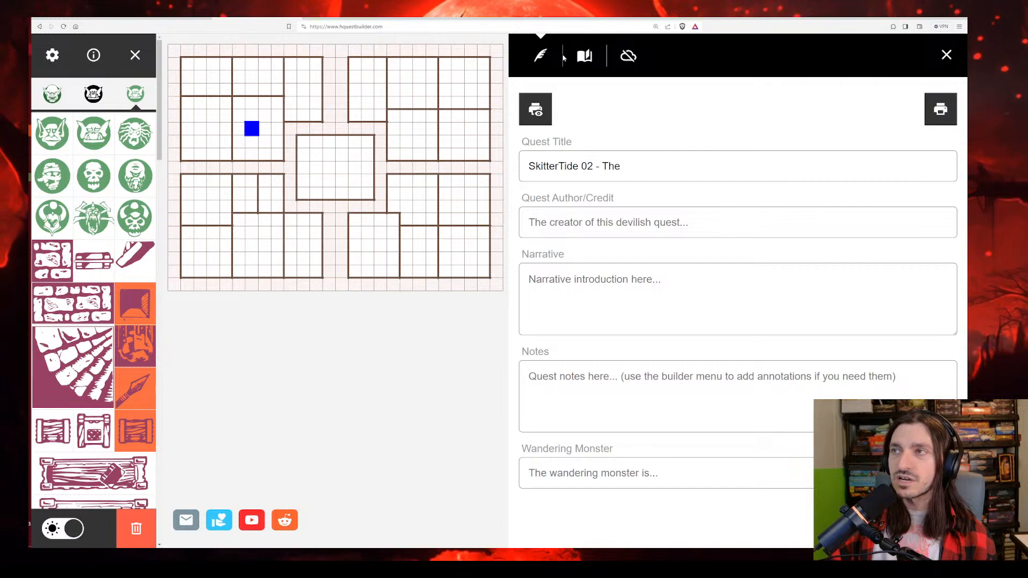
{"action": "left_click", "coordinate": [581, 55]}
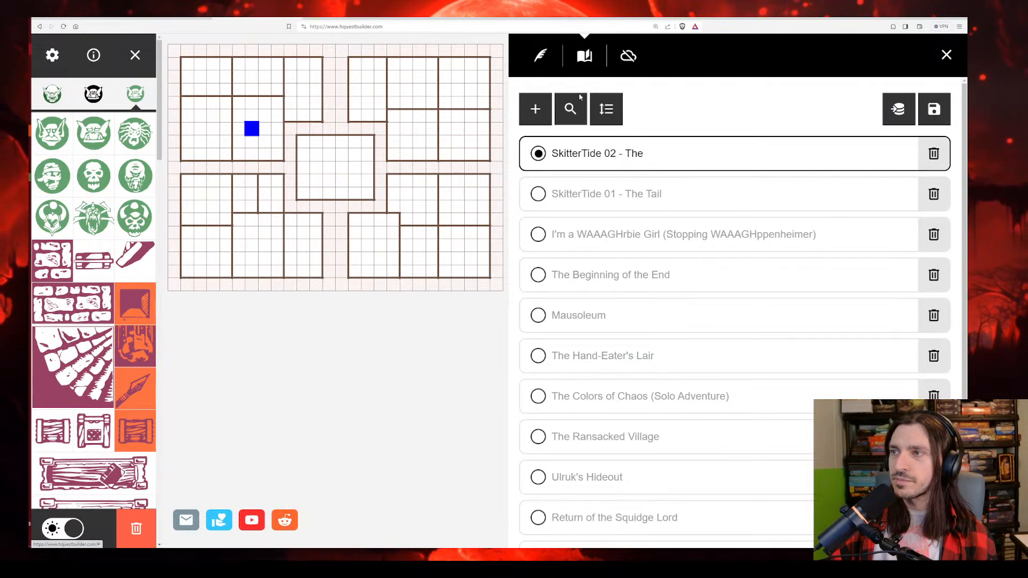
{"action": "left_click", "coordinate": [538, 357]}
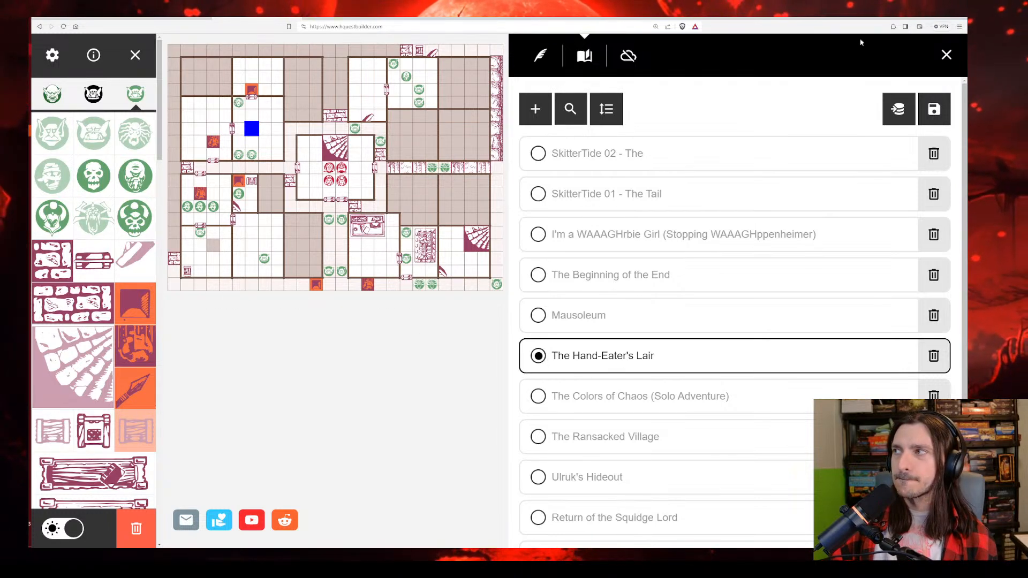
{"action": "left_click", "coordinate": [947, 56]}
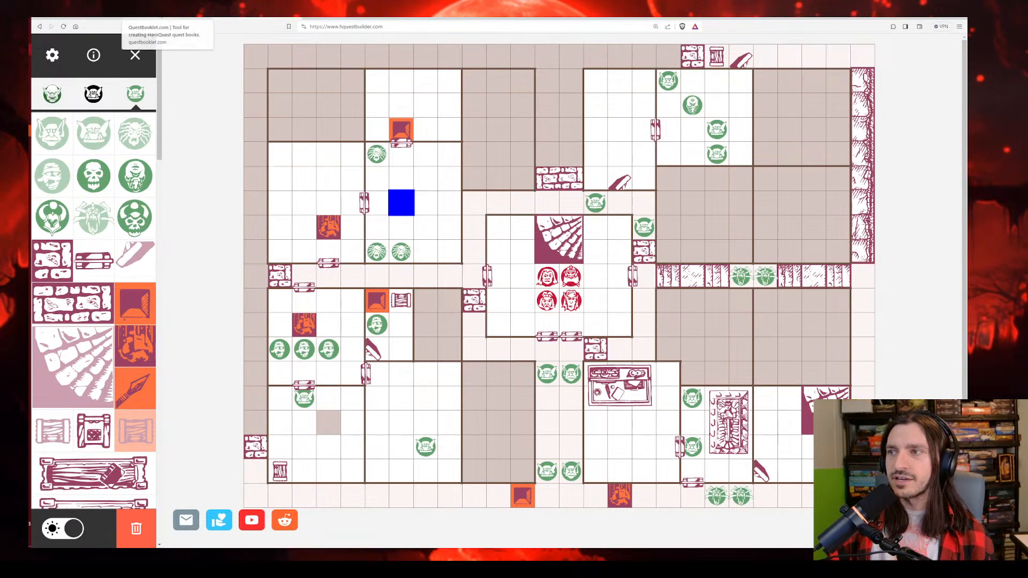
Return to the QuestBooklet tab and open the quest The Hand-Eater's Lair in the Rise of Chaos book
{"action": "left_click", "coordinate": [148, 17]}
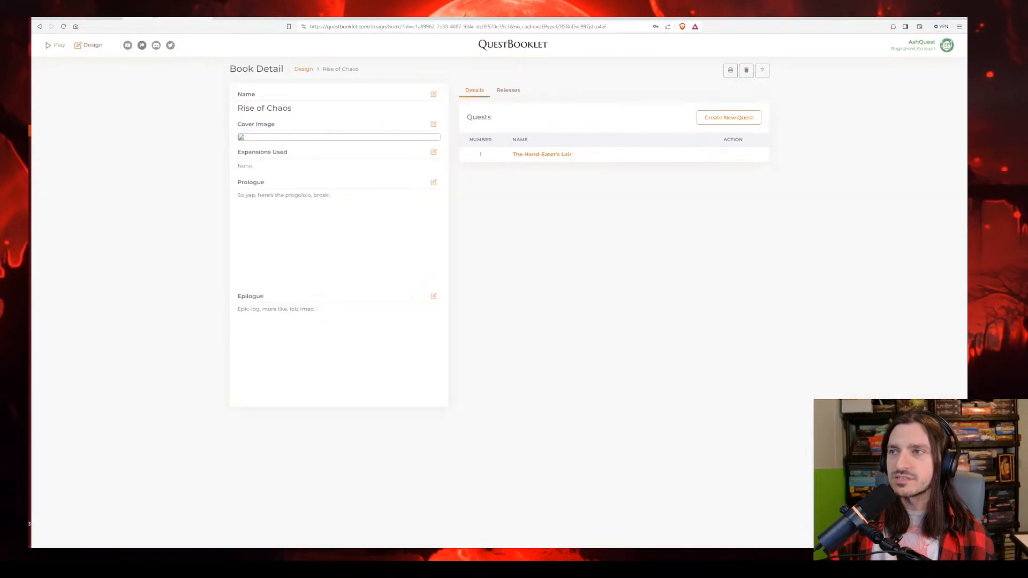
{"action": "left_click", "coordinate": [568, 158]}
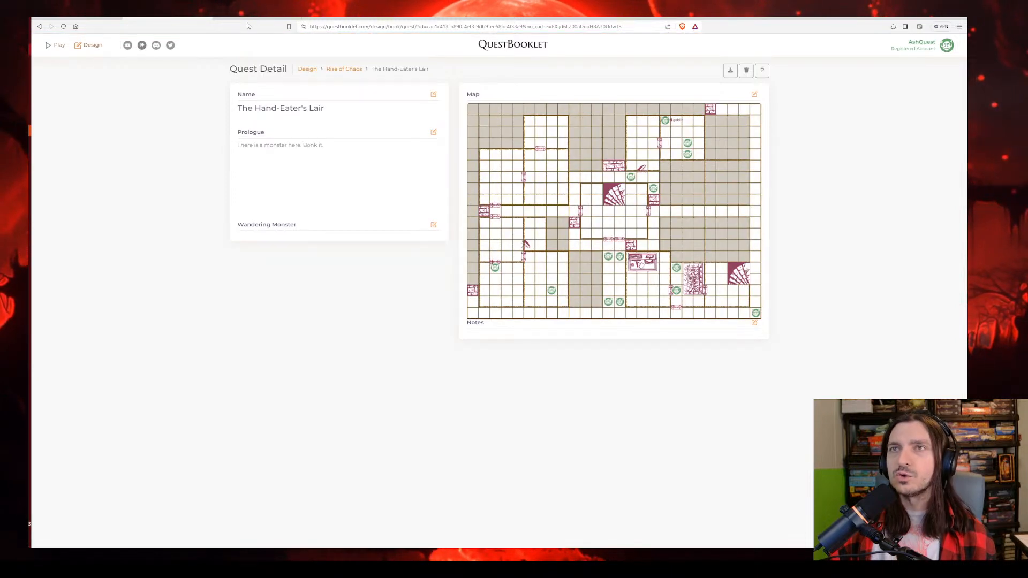
Compare the hQuestBuilder map of The Hand-Eater's Lair with its QuestBooklet version, checking walls, doors, monsters and furniture
{"action": "key", "text": "ctrl+Tab"}
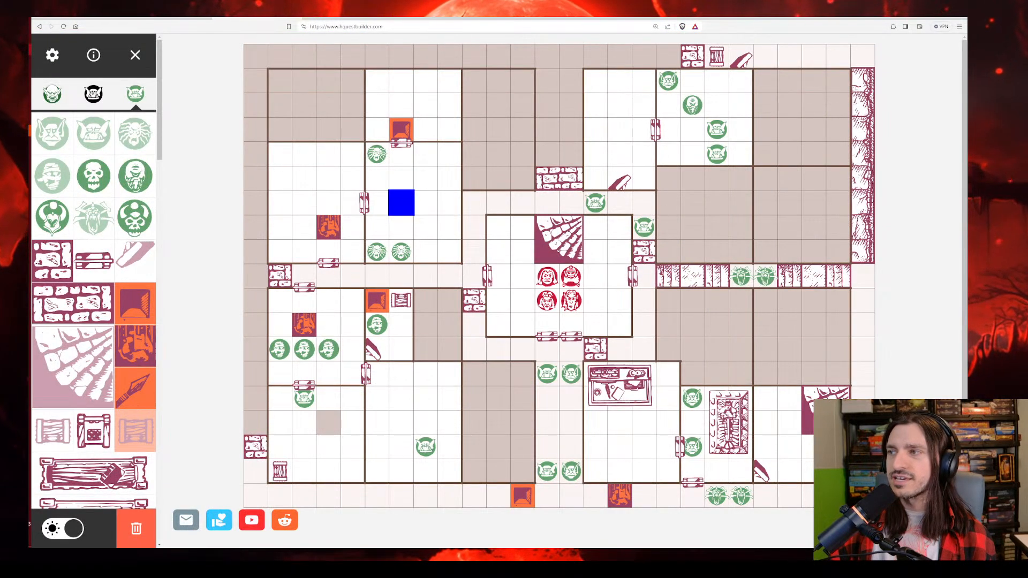
{"action": "key", "text": "ctrl+shift+Tab"}
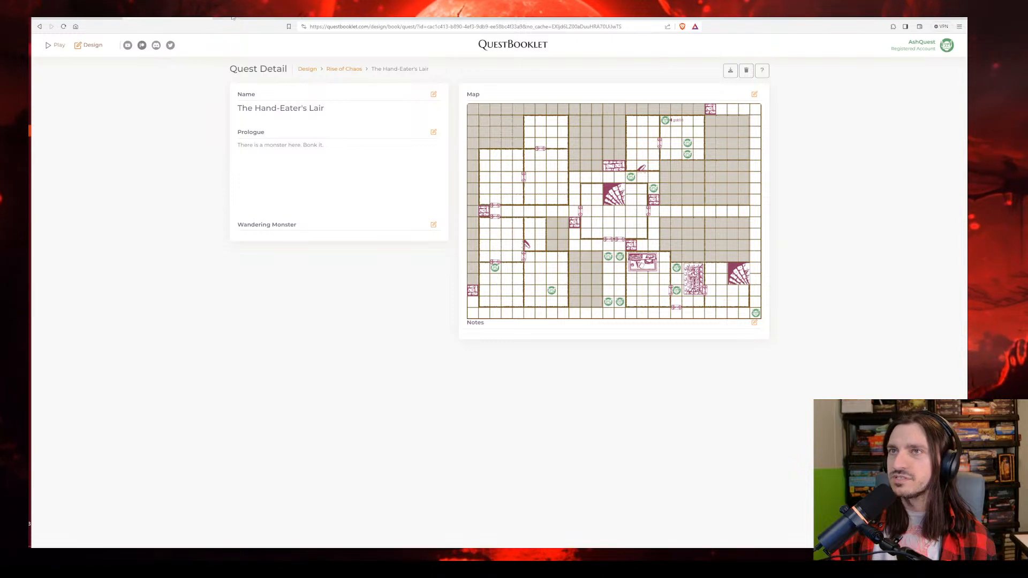
{"action": "key", "text": "ctrl+Tab"}
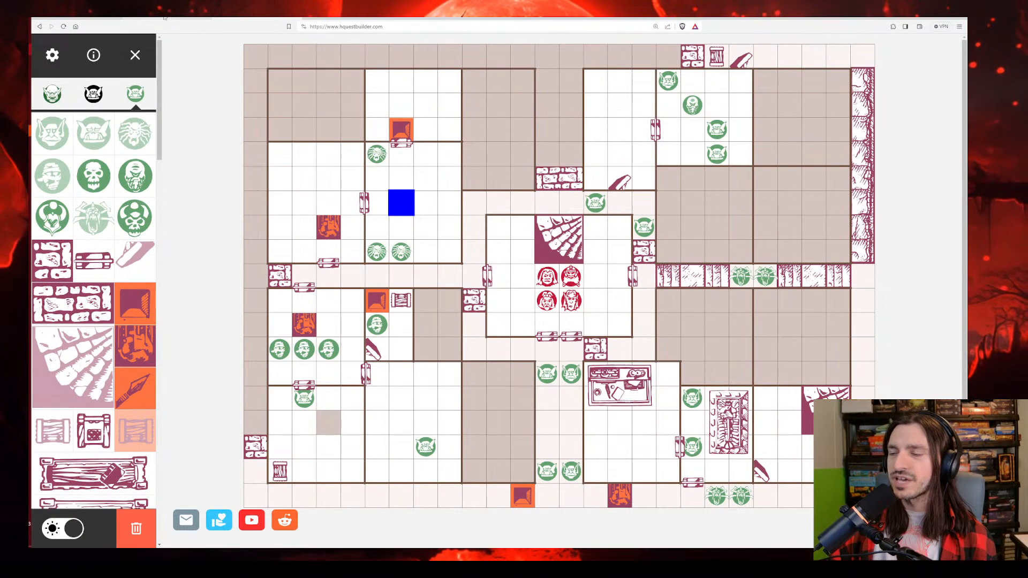
{"action": "key", "text": "ctrl+shift+Tab"}
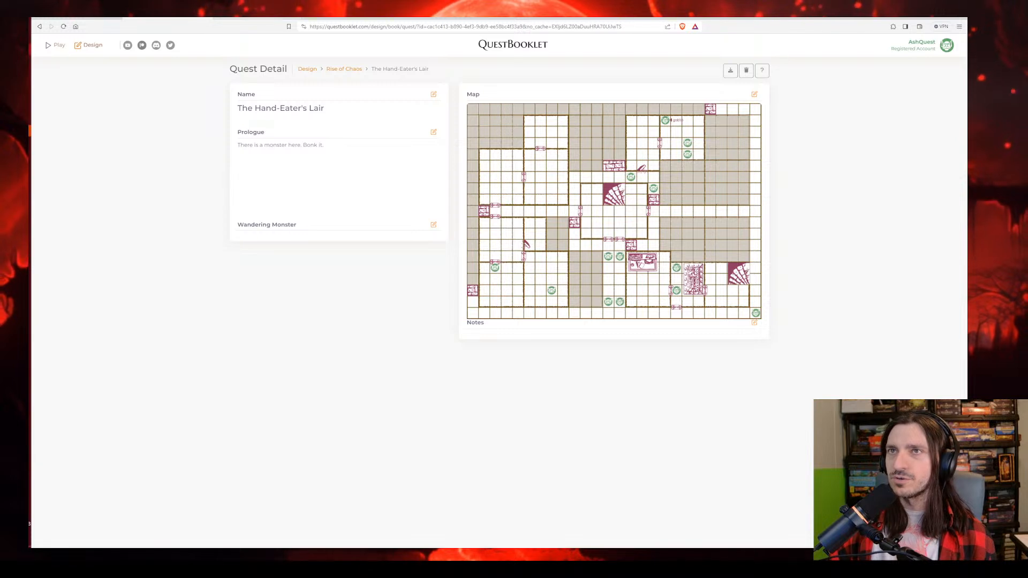
{"action": "key", "text": "ctrl+Tab"}
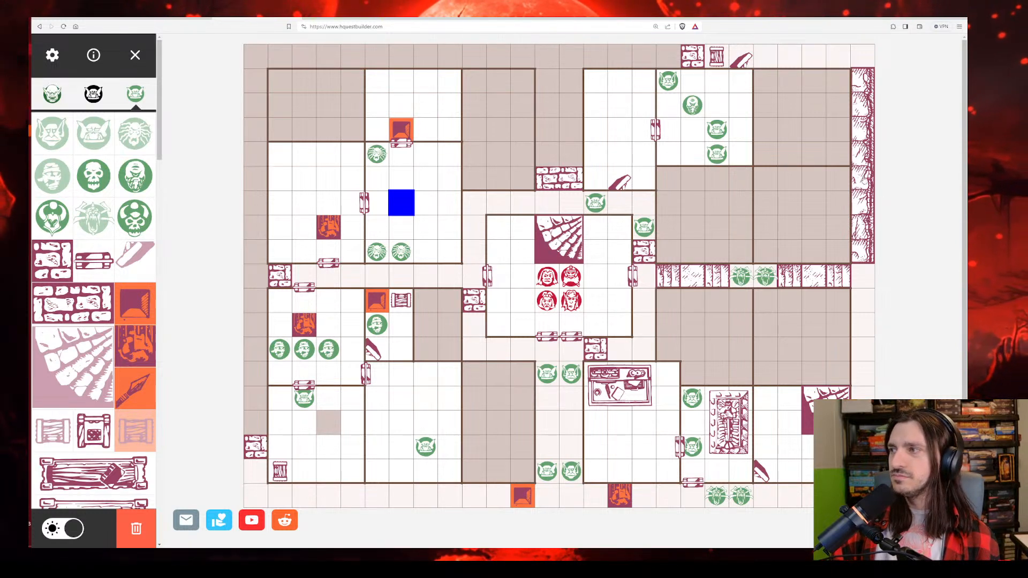
{"action": "left_click", "coordinate": [177, 17]}
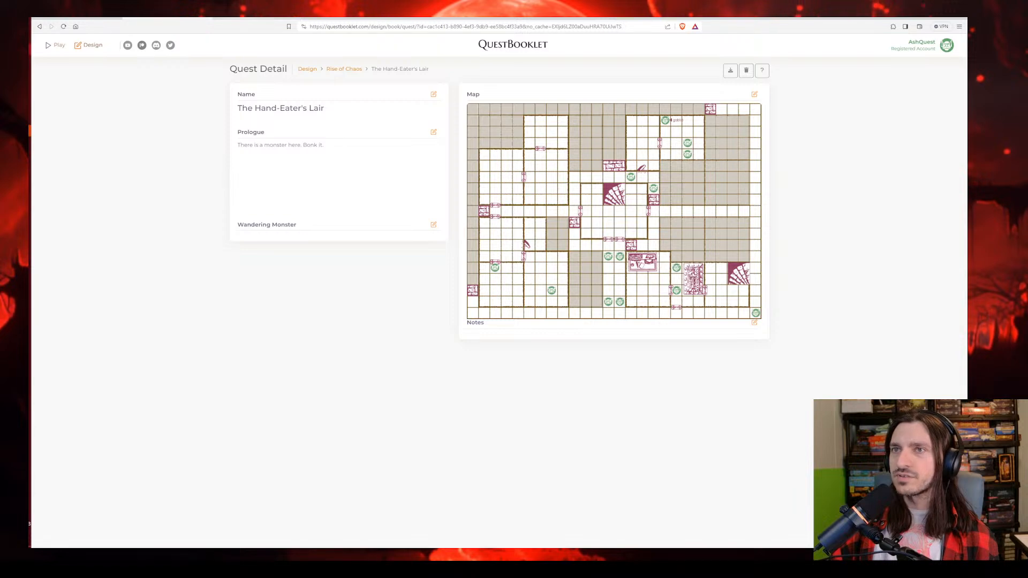
{"action": "left_click", "coordinate": [245, 18]}
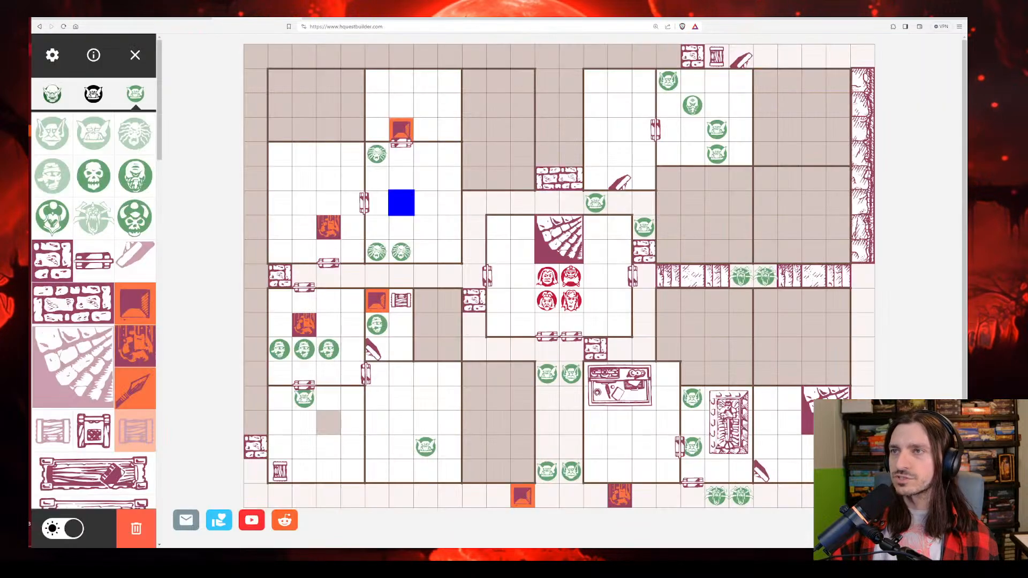
{"action": "left_click", "coordinate": [157, 17]}
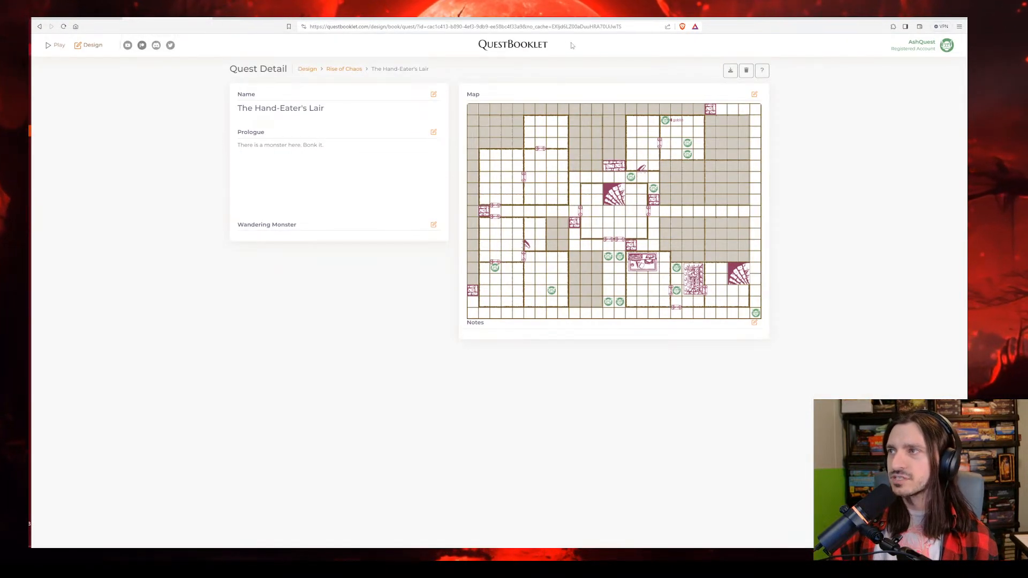
{"action": "left_click", "coordinate": [258, 18]}
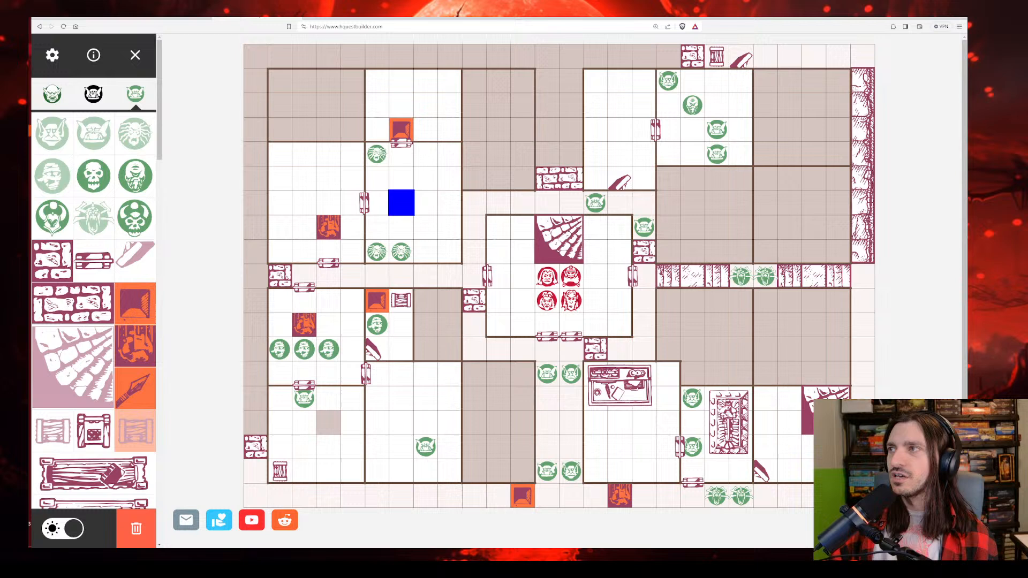
{"action": "left_click", "coordinate": [176, 18]}
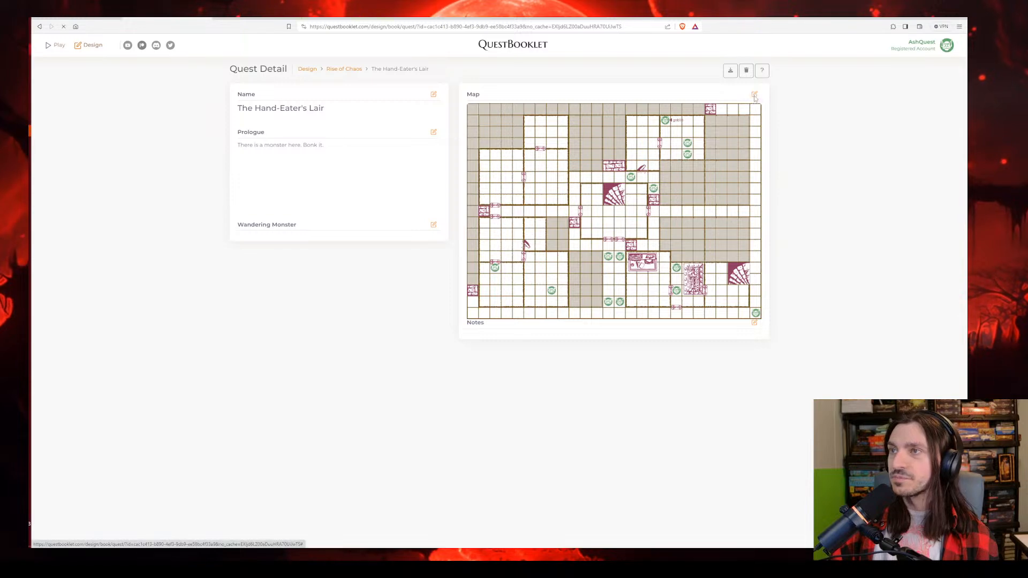
Open the quest's map for editing and look through the available HeroQuest doors, furniture, tiles and monsters
{"action": "left_click", "coordinate": [754, 94]}
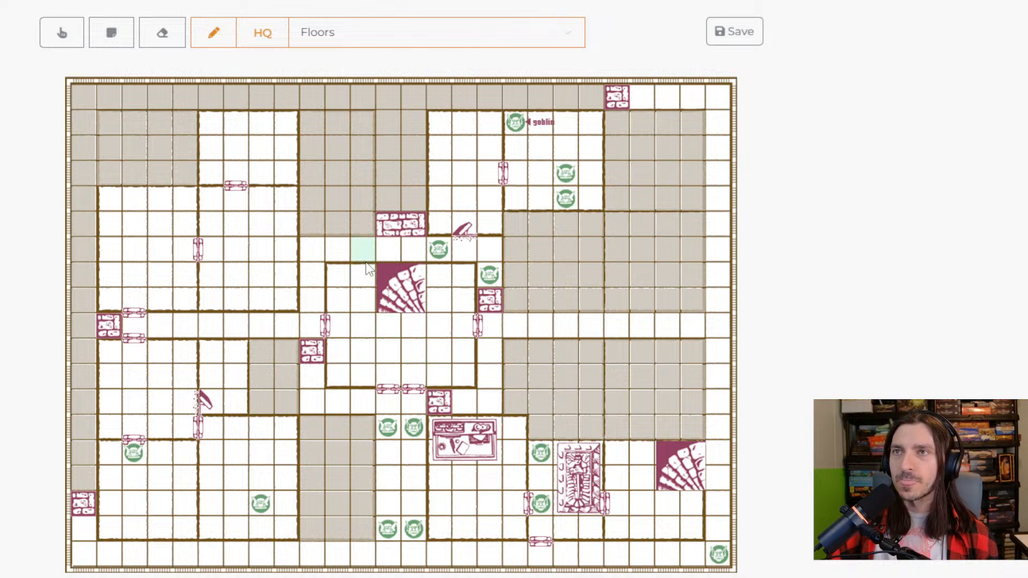
{"action": "left_click", "coordinate": [366, 40]}
{"action": "scroll", "coordinate": [409, 165], "scroll_direction": "down", "scroll_amount": 6}
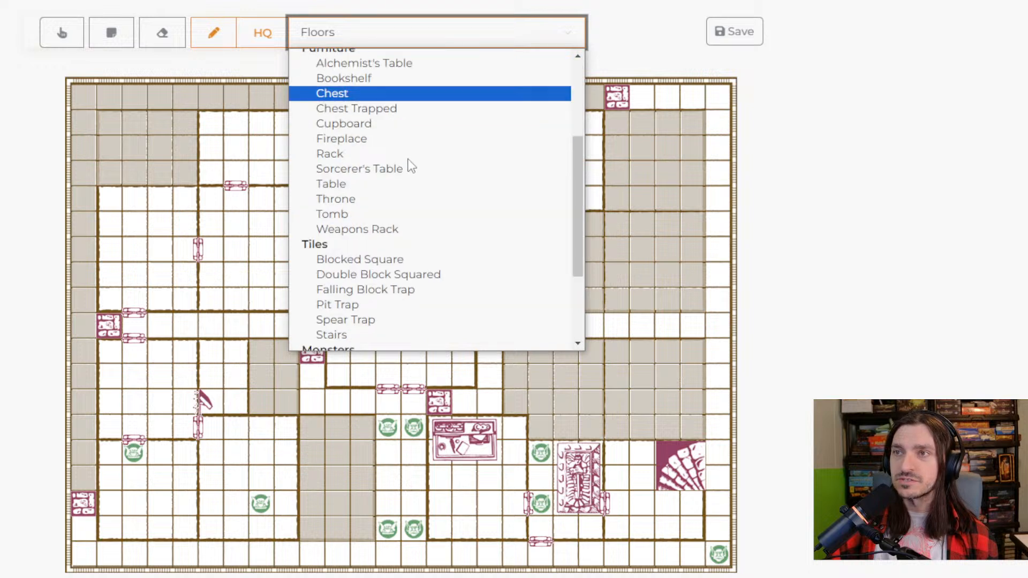
{"action": "scroll", "coordinate": [469, 236], "scroll_direction": "up", "scroll_amount": 6}
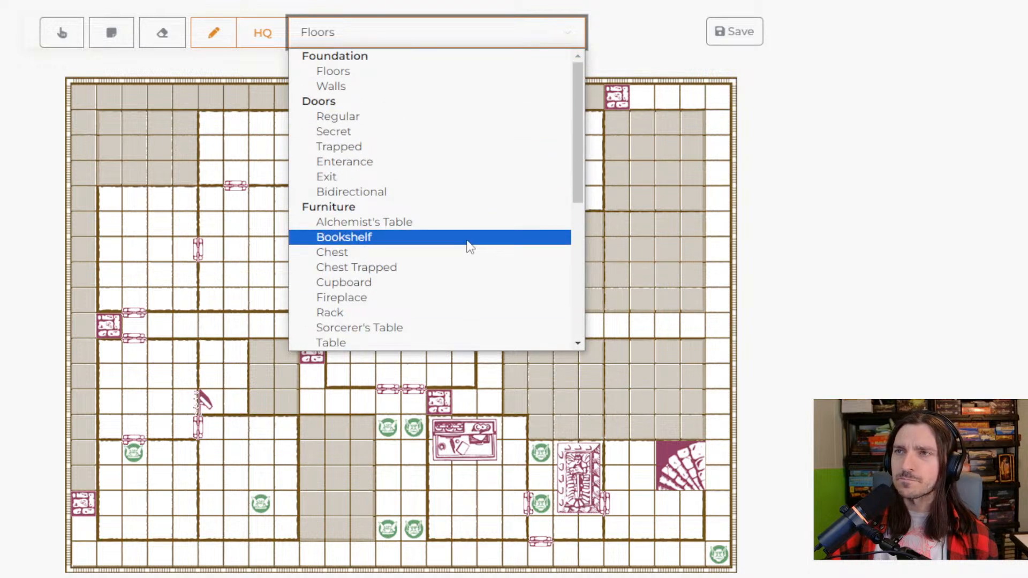
{"action": "scroll", "coordinate": [405, 171], "scroll_direction": "down", "scroll_amount": 6}
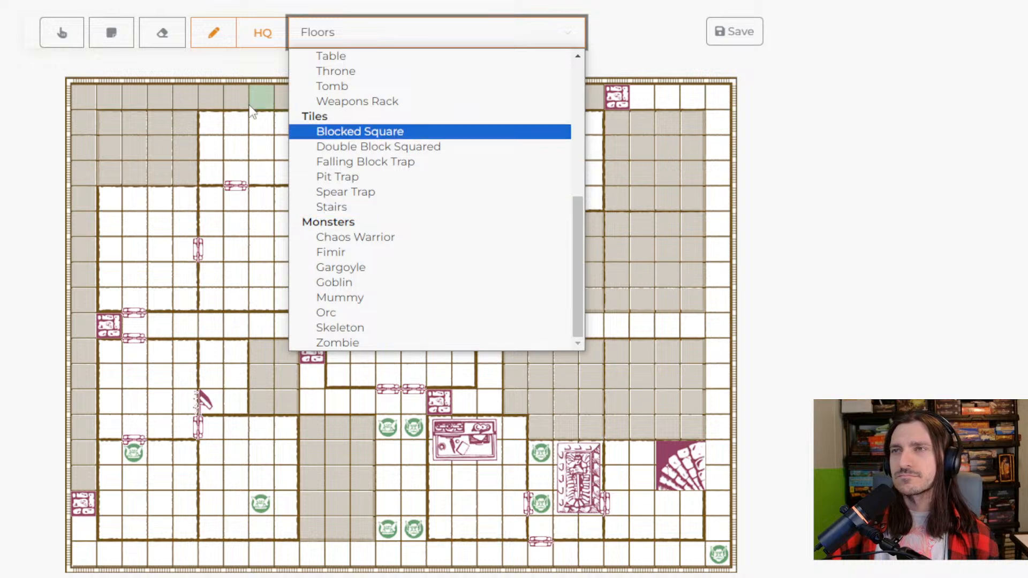
Switch the drawing system from HeroQuest to Kellar's Keep and add that expansion to the quest book's requirements
{"action": "left_click", "coordinate": [256, 34]}
{"action": "left_click", "coordinate": [256, 34]}
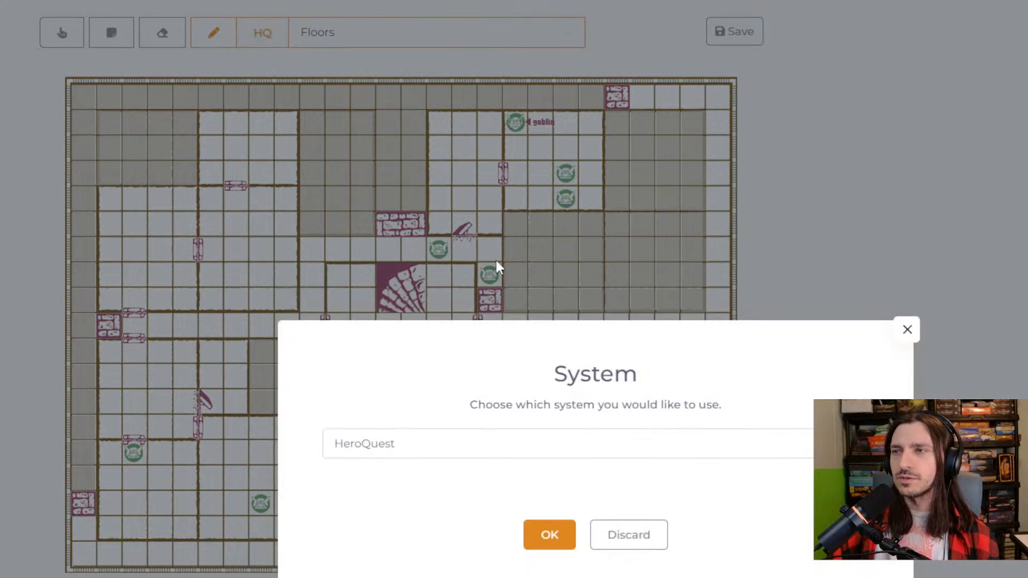
{"action": "left_click", "coordinate": [739, 444]}
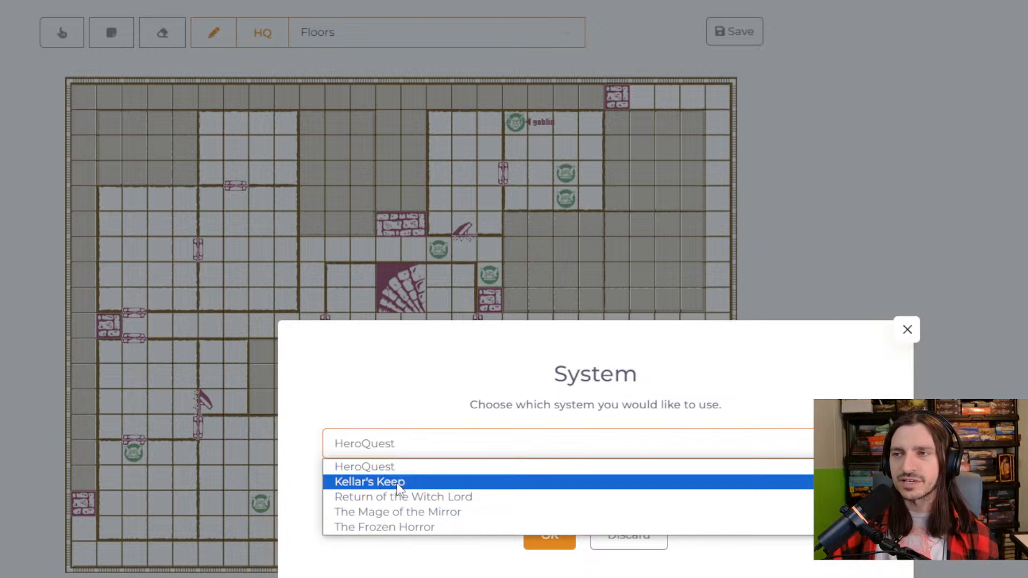
{"action": "left_click", "coordinate": [427, 482]}
{"action": "left_click", "coordinate": [558, 534]}
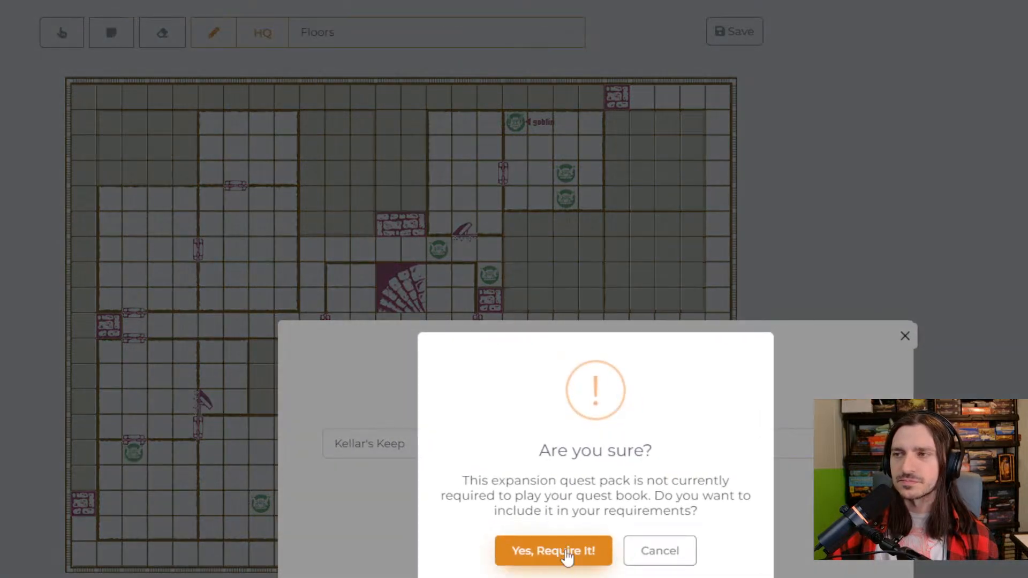
{"action": "left_click", "coordinate": [567, 554]}
{"action": "left_click", "coordinate": [599, 540]}
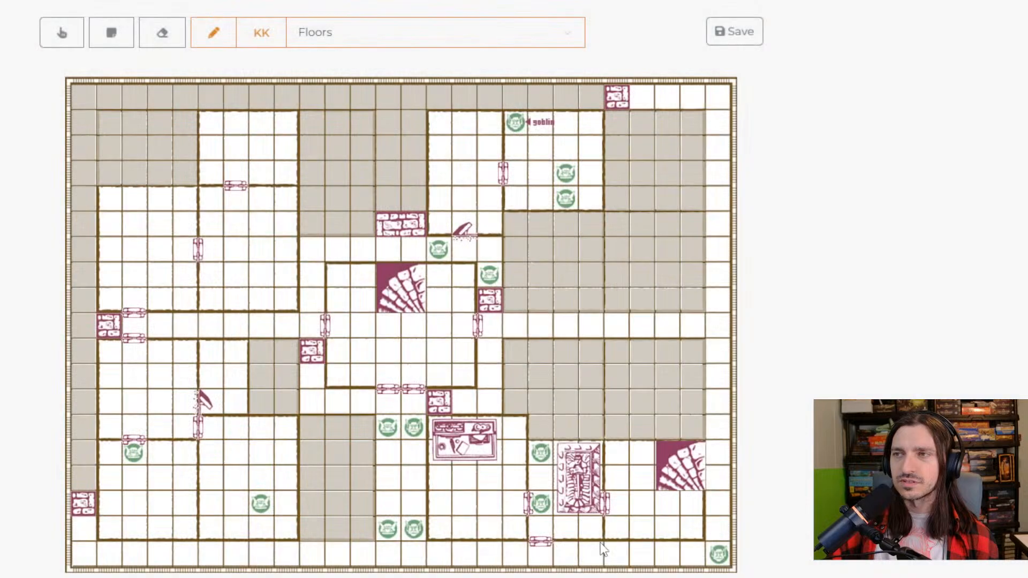
Place a vertical Cliff Corridor tile in the map's easternmost corridor, starting one square below the northeast corner
{"action": "left_click", "coordinate": [349, 31]}
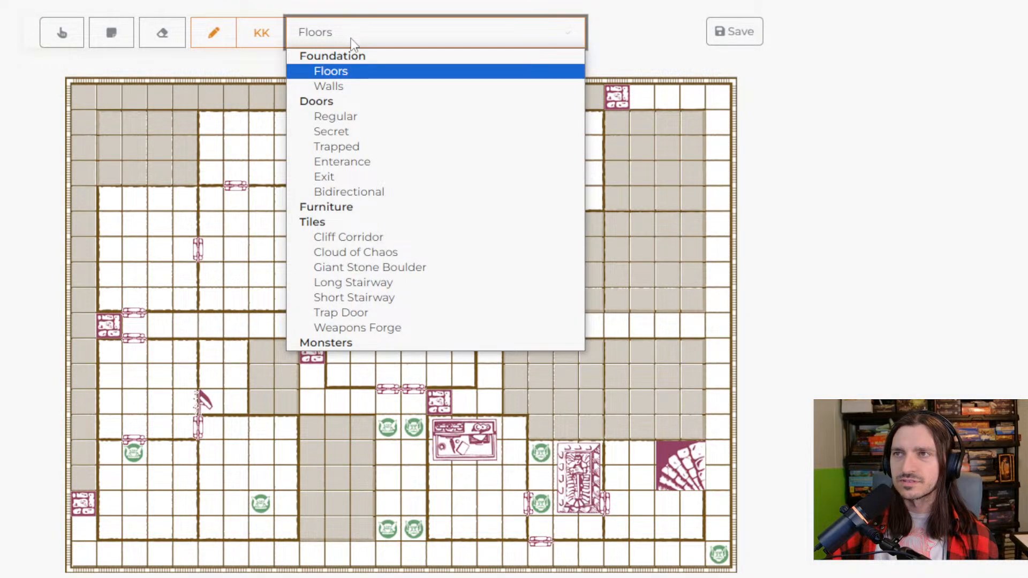
{"action": "left_click", "coordinate": [366, 236]}
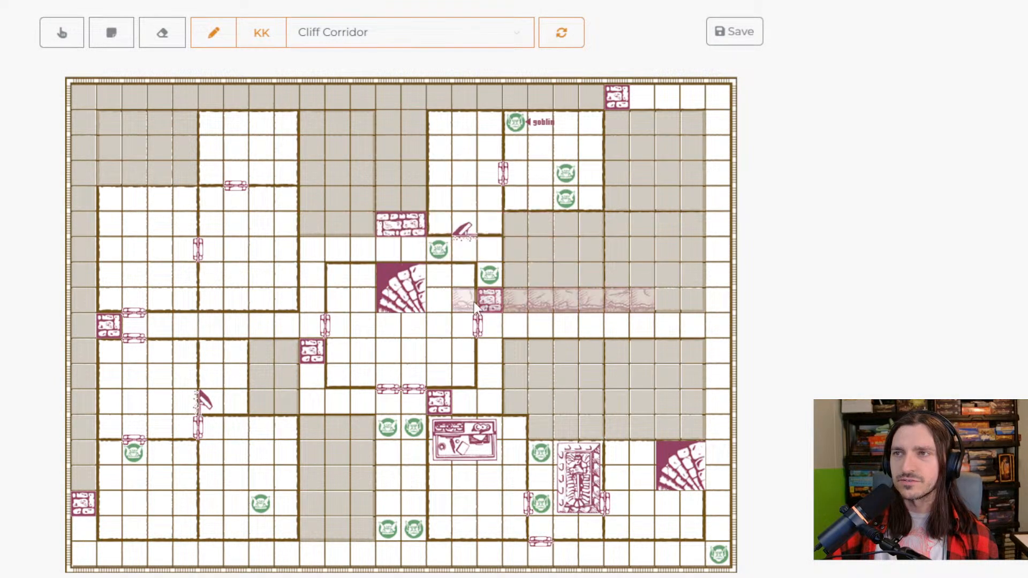
{"action": "right_click", "coordinate": [348, 328]}
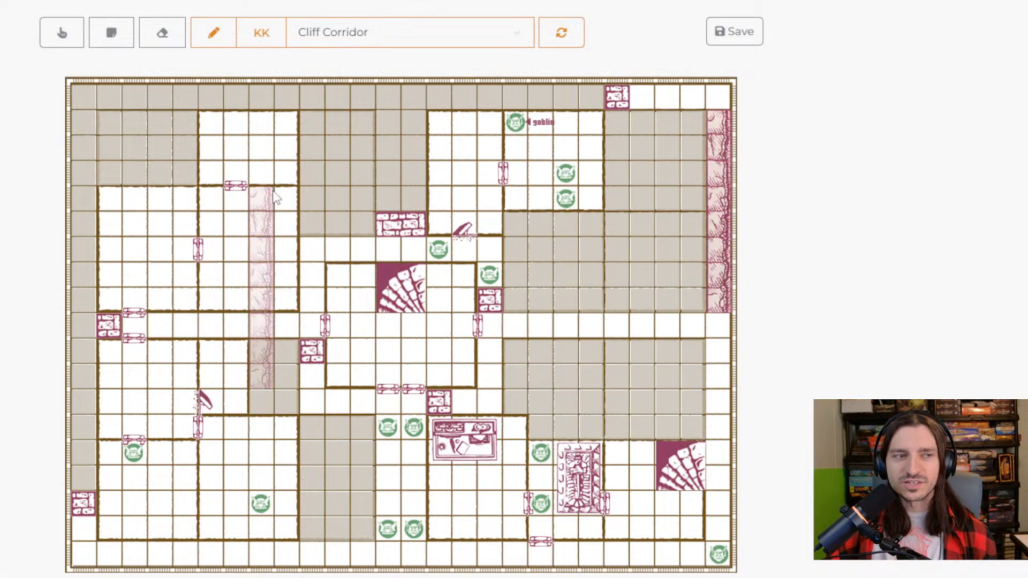
{"action": "right_click", "coordinate": [376, 192]}
{"action": "right_click", "coordinate": [376, 191]}
{"action": "right_click", "coordinate": [376, 192]}
{"action": "right_click", "coordinate": [376, 191]}
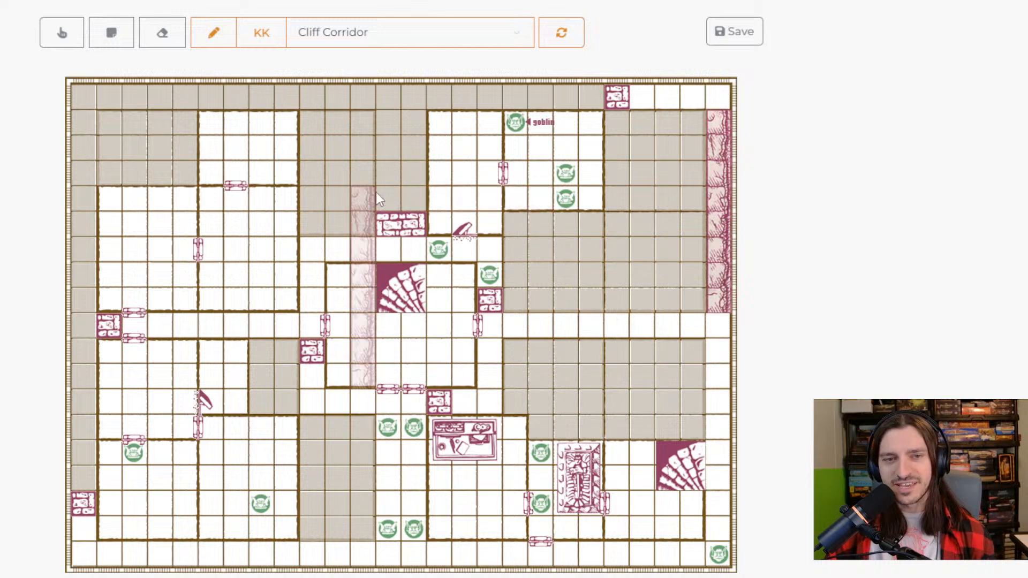
{"action": "right_click", "coordinate": [414, 179]}
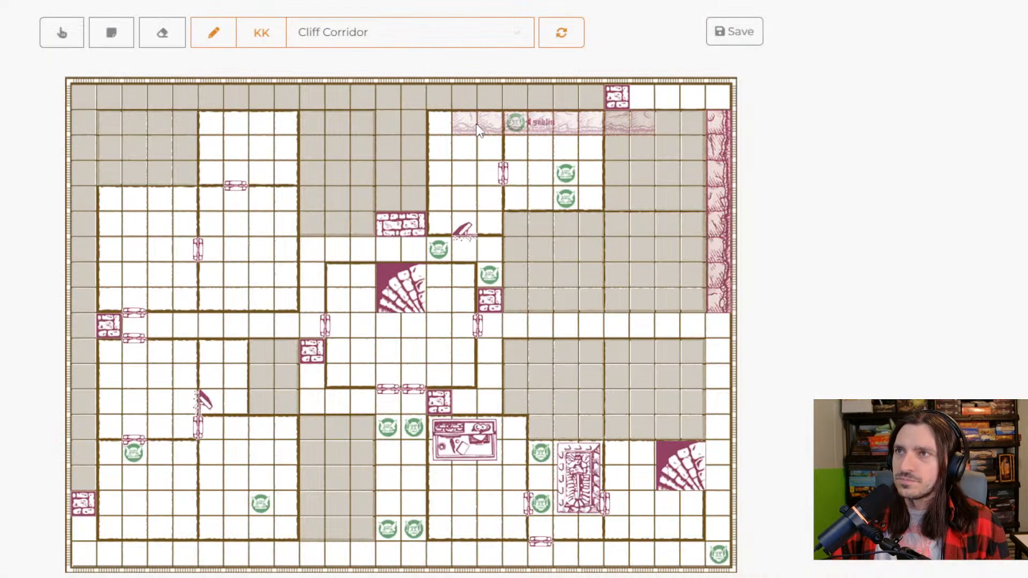
Place two horizontal Short Stairway tiles in the corridor east of the central room, one at each end
{"action": "left_click", "coordinate": [518, 32]}
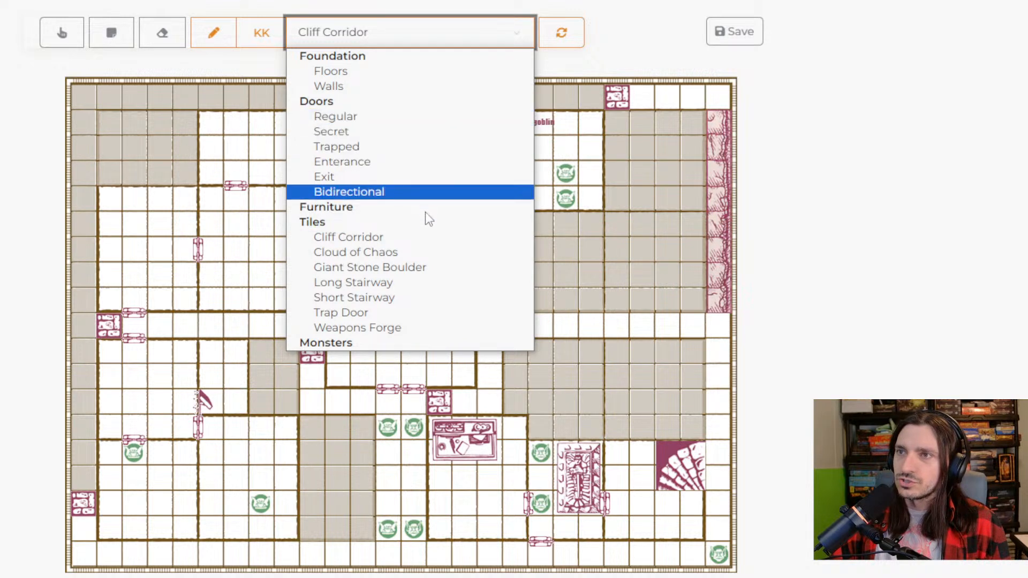
{"action": "left_click", "coordinate": [429, 298]}
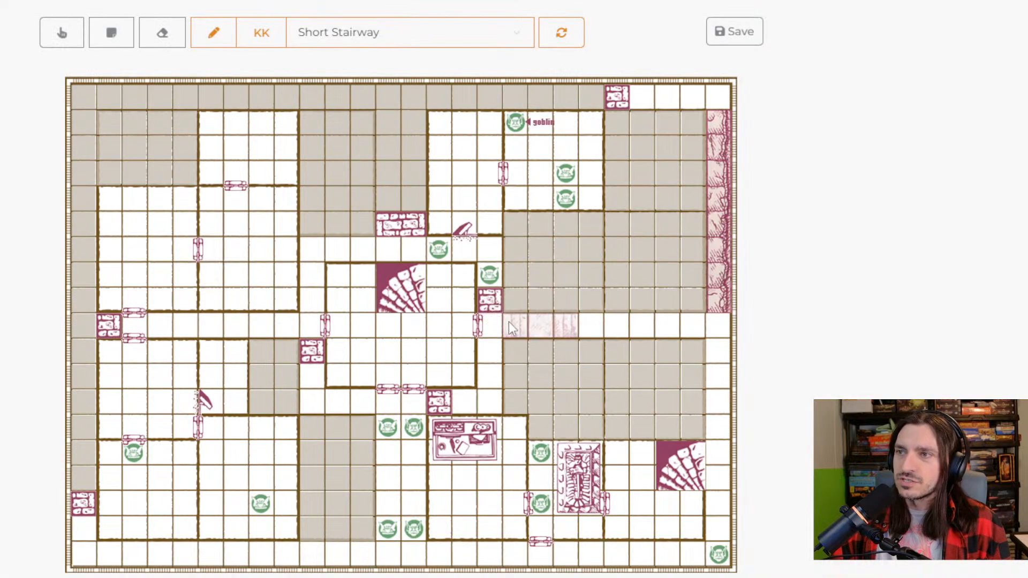
{"action": "left_click", "coordinate": [518, 323]}
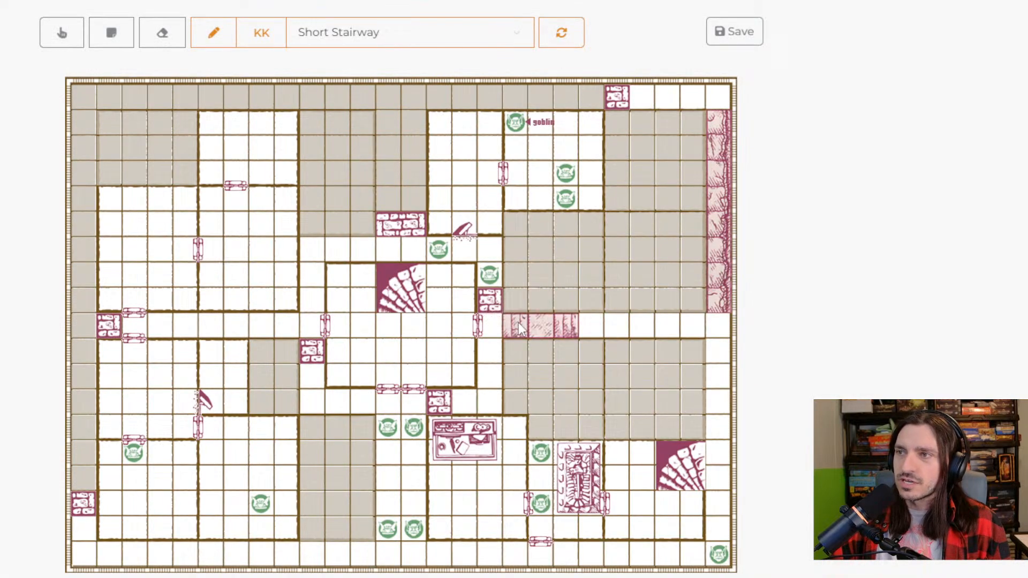
{"action": "left_click", "coordinate": [643, 333]}
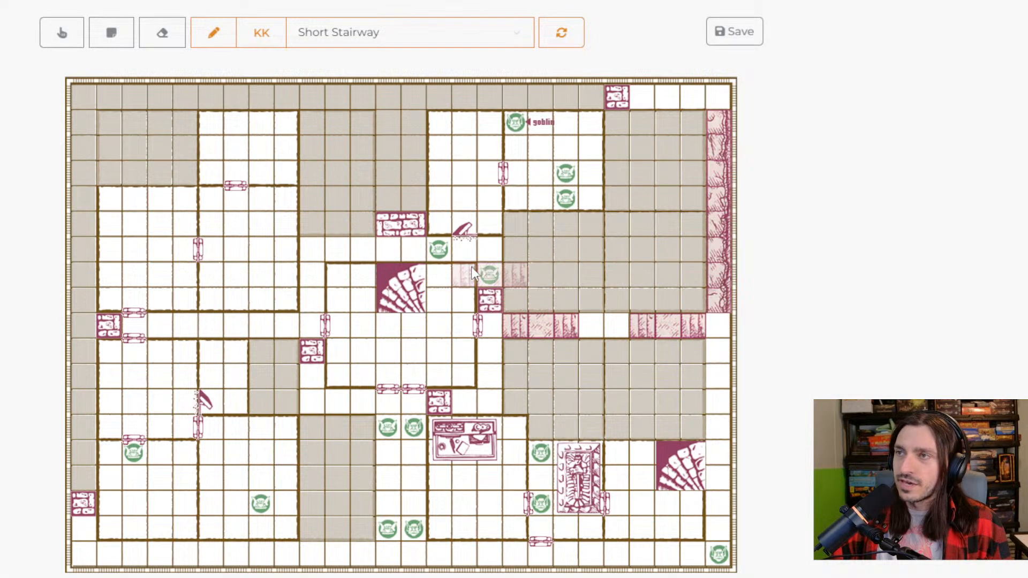
{"action": "left_click", "coordinate": [472, 266]}
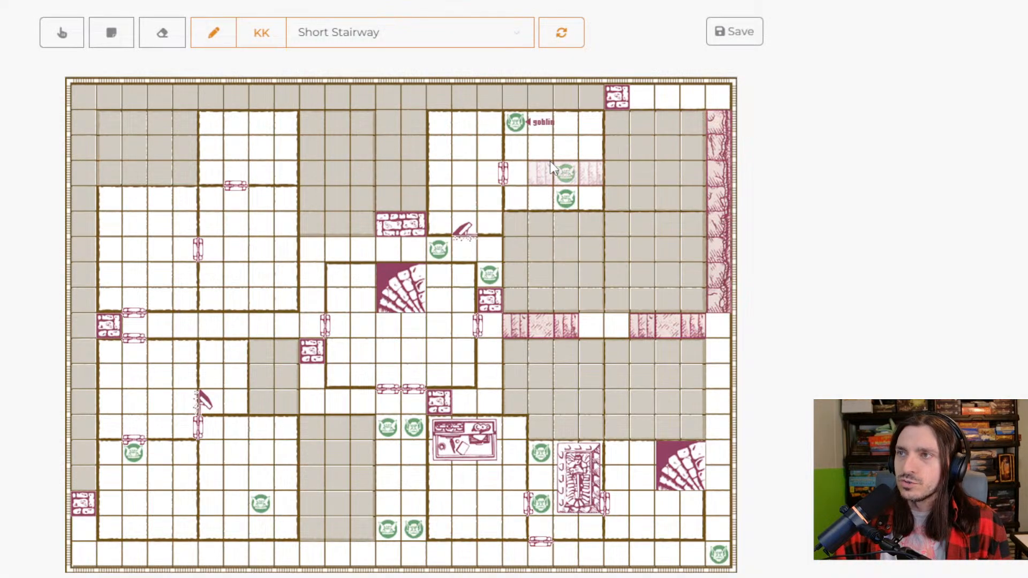
Switch the drawing system back to HeroQuest and include it in the quest book's requirements
{"action": "left_click", "coordinate": [511, 32]}
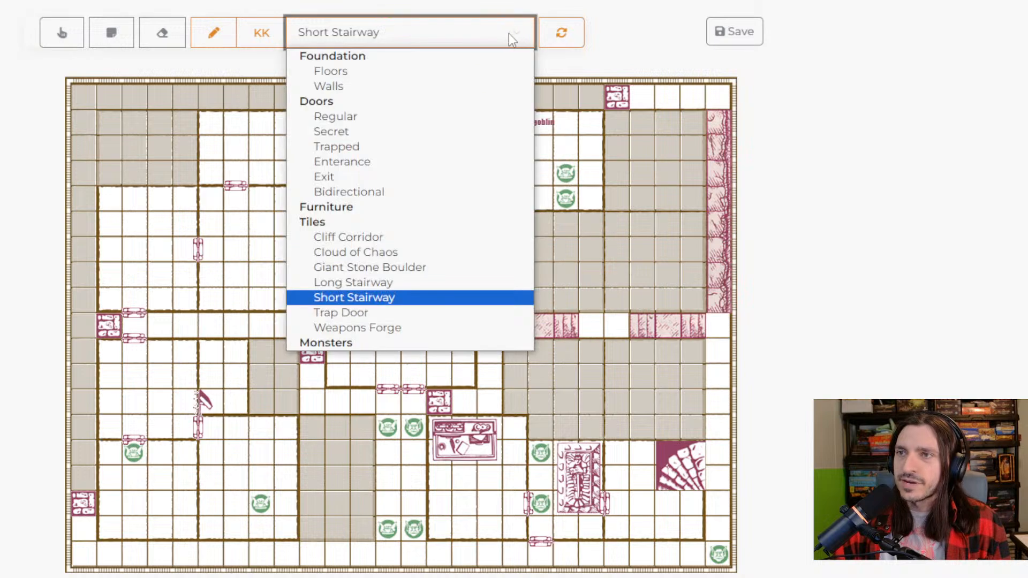
{"action": "left_click", "coordinate": [496, 33]}
{"action": "left_click", "coordinate": [262, 33]}
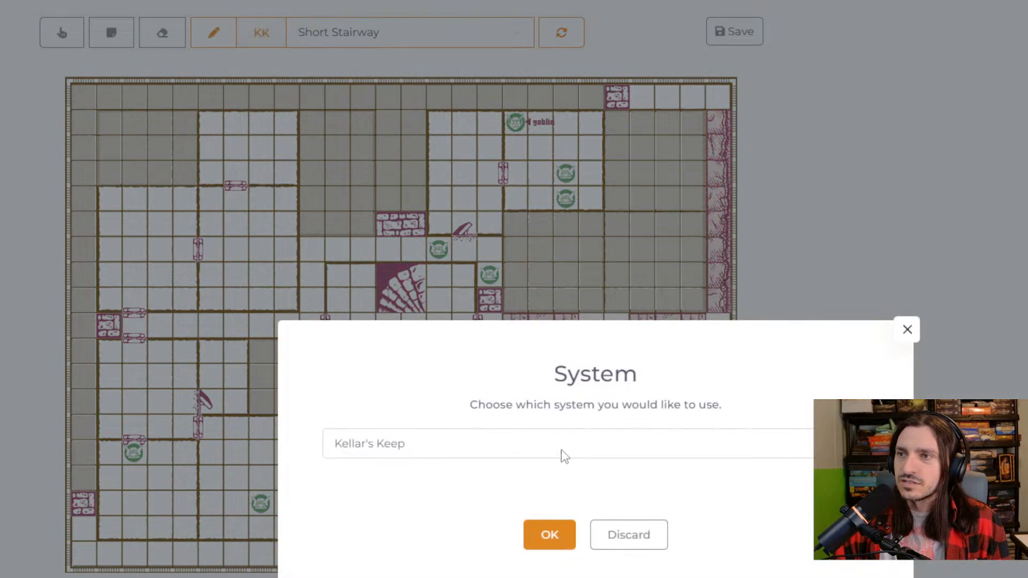
{"action": "left_click", "coordinate": [423, 449]}
{"action": "left_click", "coordinate": [437, 467]}
{"action": "left_click", "coordinate": [563, 540]}
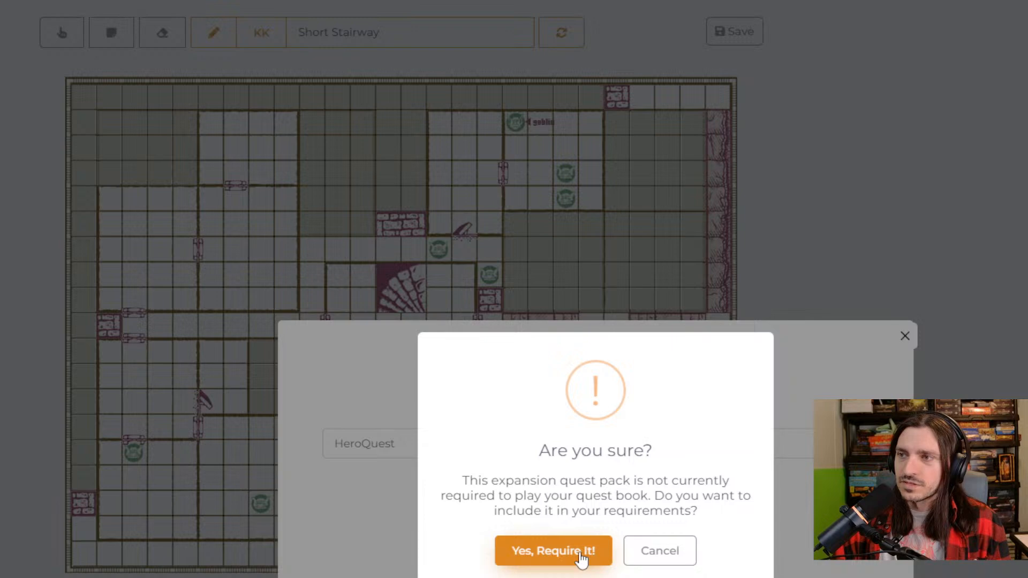
{"action": "left_click", "coordinate": [580, 557]}
{"action": "left_click", "coordinate": [597, 537]}
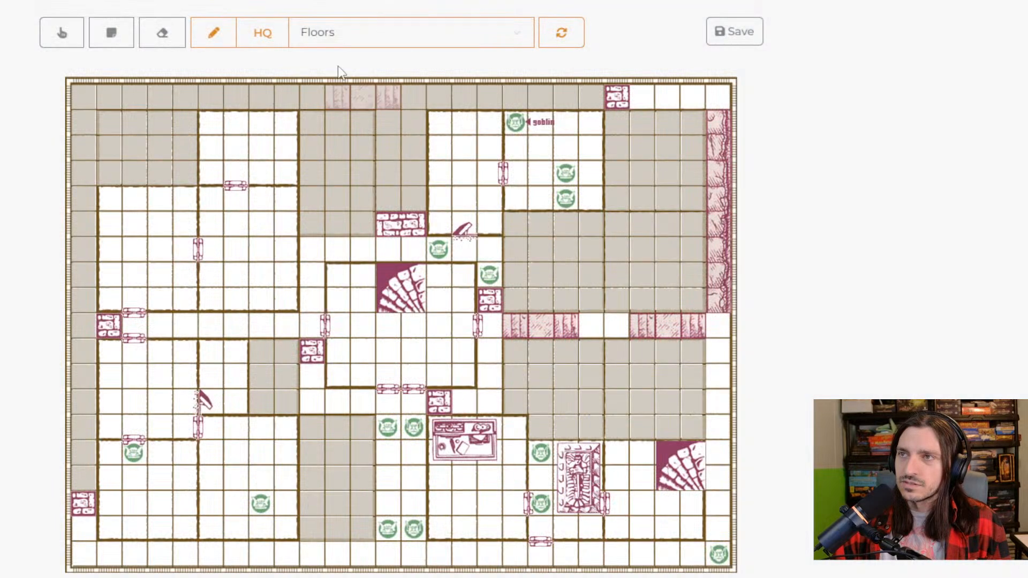
Place a Fimir in the northeast room and replace the labelled goblin in that room's corner with another Fimir
{"action": "left_click", "coordinate": [338, 42]}
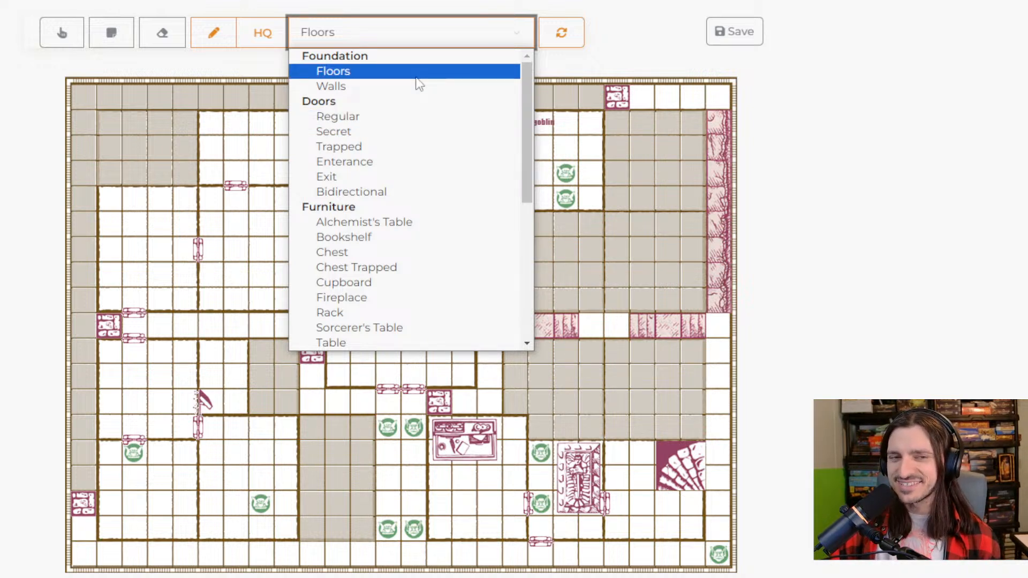
{"action": "scroll", "coordinate": [395, 139], "scroll_direction": "down", "scroll_amount": 5}
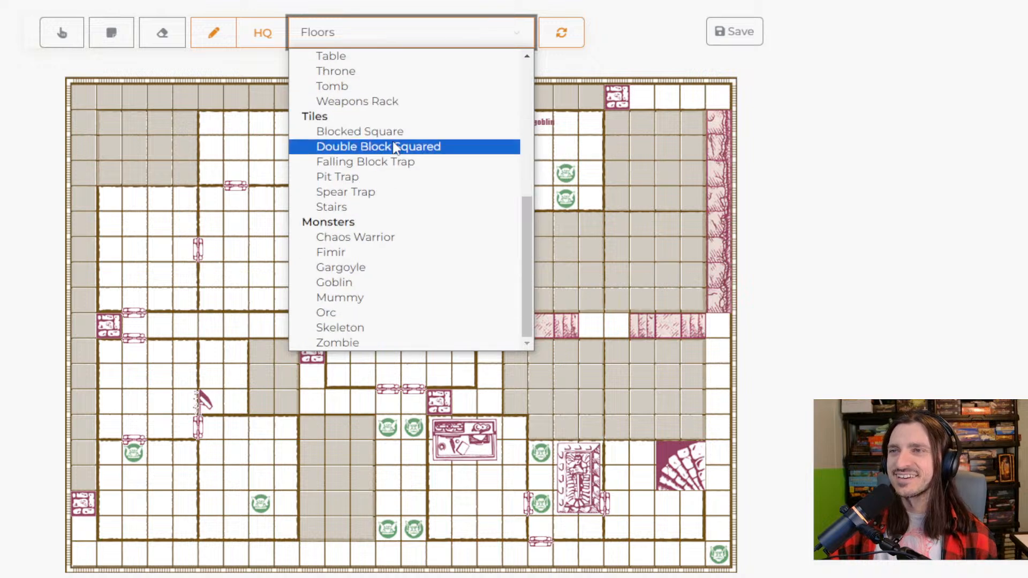
{"action": "left_click", "coordinate": [376, 252]}
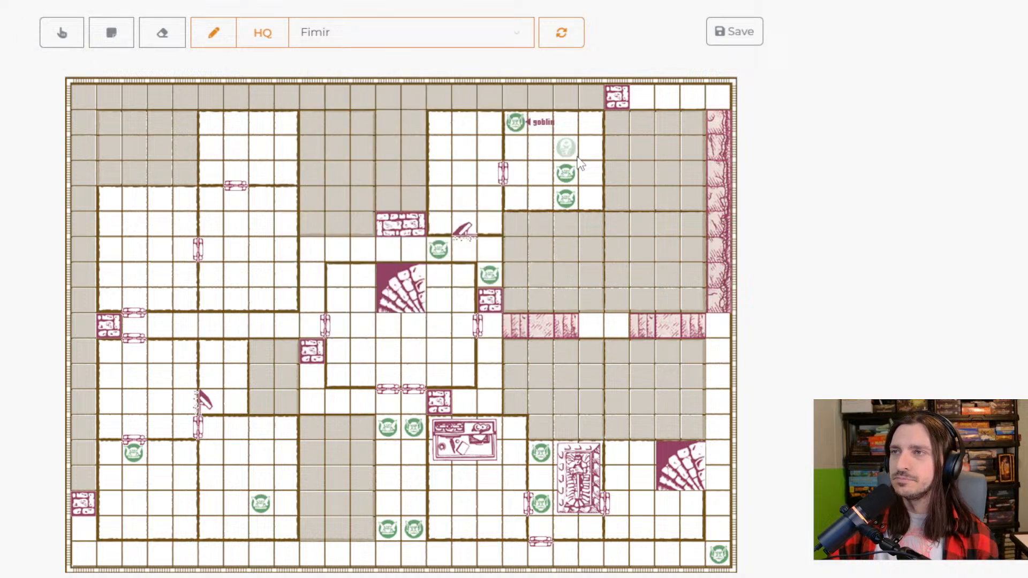
{"action": "left_click", "coordinate": [542, 151]}
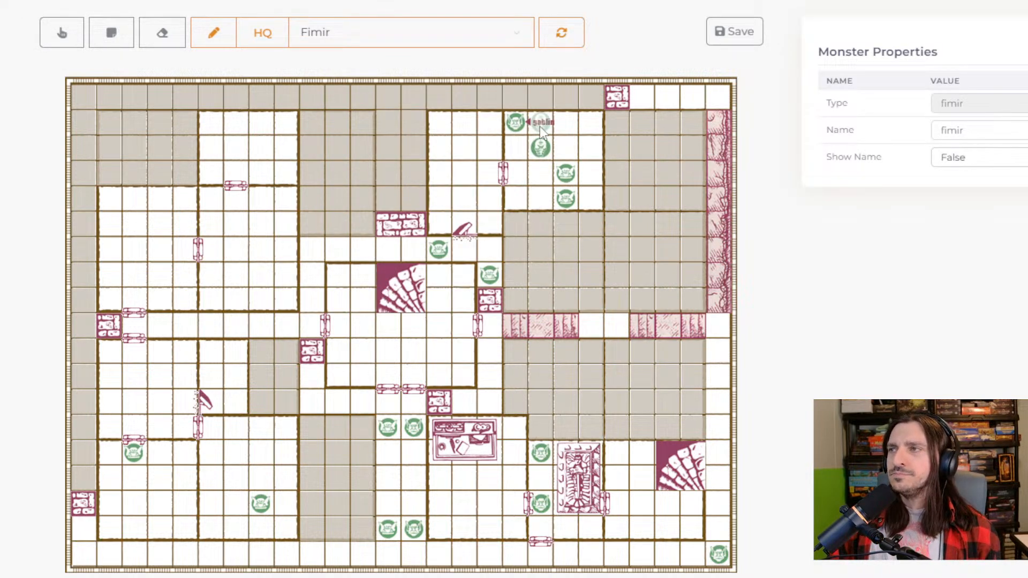
{"action": "left_click", "coordinate": [515, 129]}
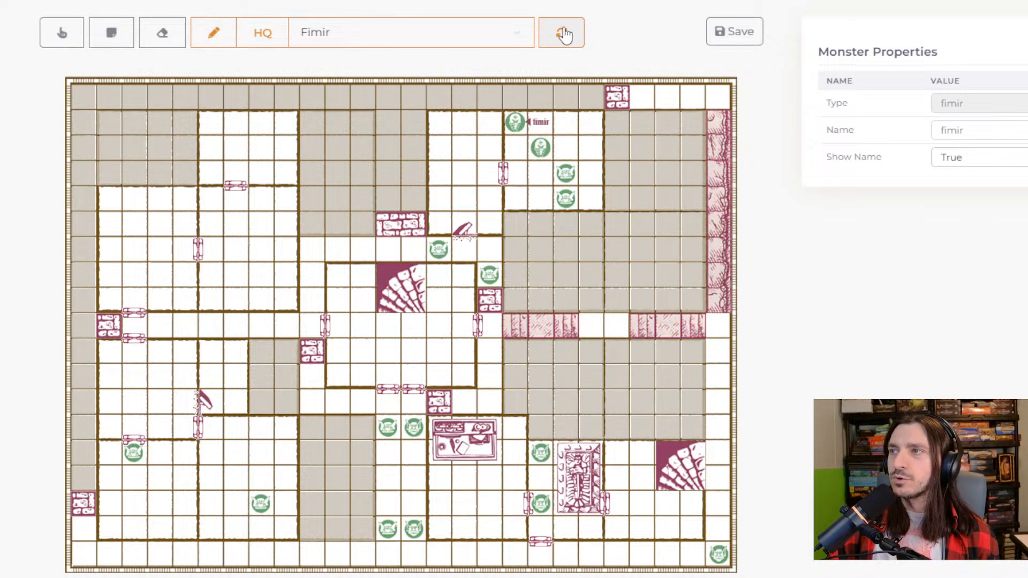
Replace the labelled Fimir in the northeast room's corner with a Goblin
{"action": "left_click", "coordinate": [353, 37]}
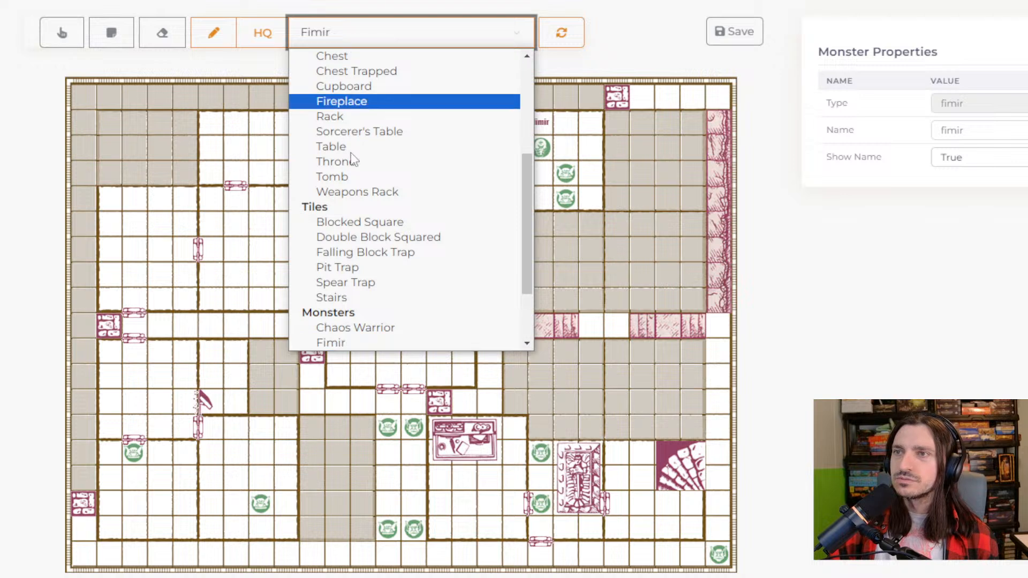
{"action": "scroll", "coordinate": [401, 268], "scroll_direction": "down", "scroll_amount": 3}
{"action": "left_click", "coordinate": [391, 282]}
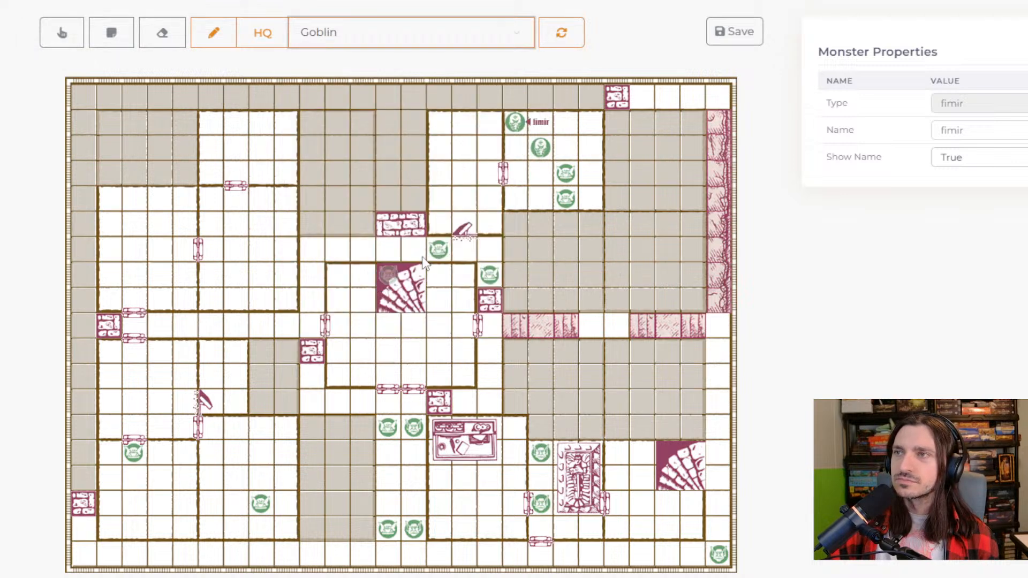
{"action": "left_click", "coordinate": [517, 126]}
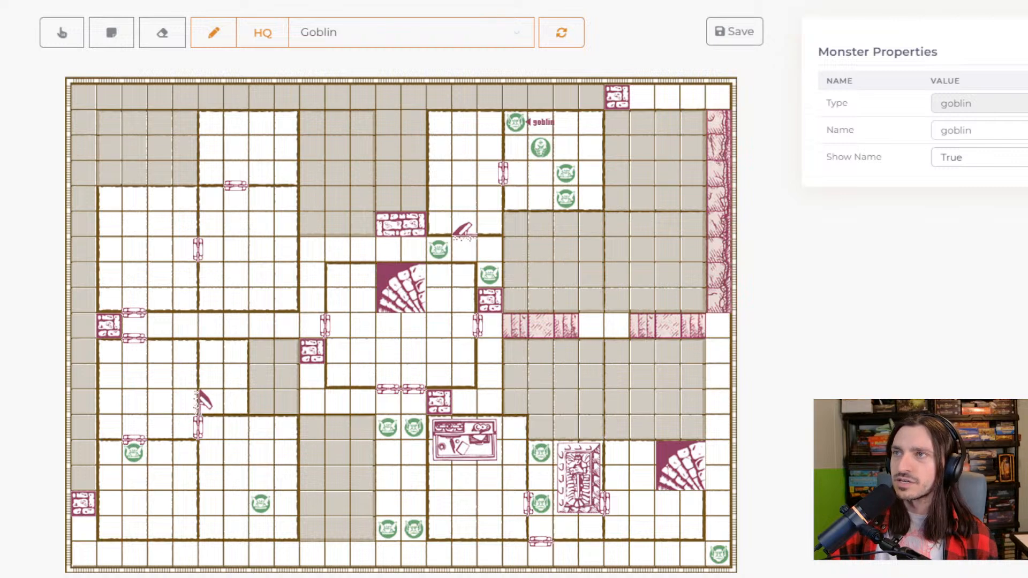
Save the map and erase the labelled goblin from the northeast room's corner
{"action": "left_click", "coordinate": [744, 24]}
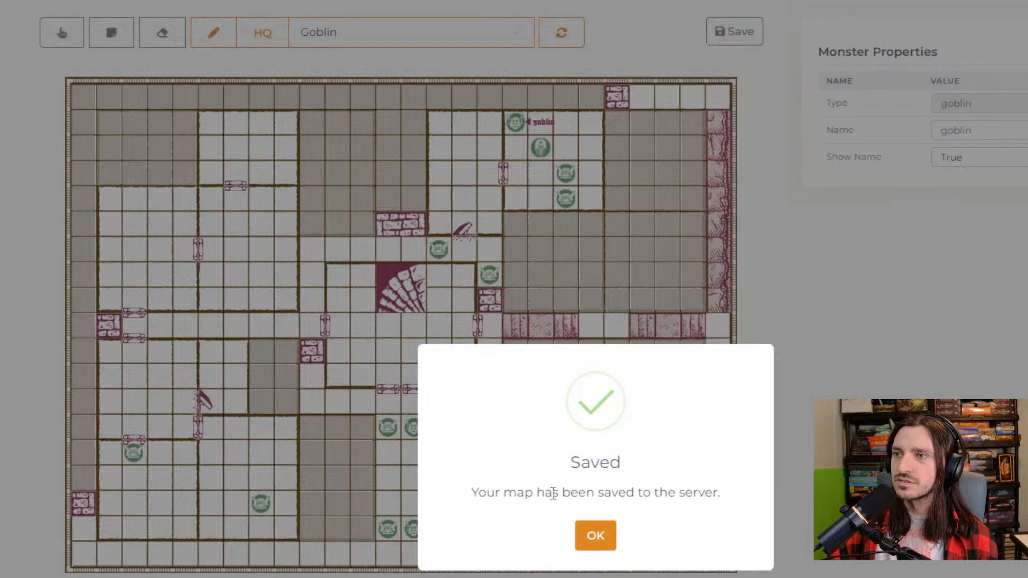
{"action": "left_click", "coordinate": [613, 539]}
{"action": "left_click", "coordinate": [163, 32]}
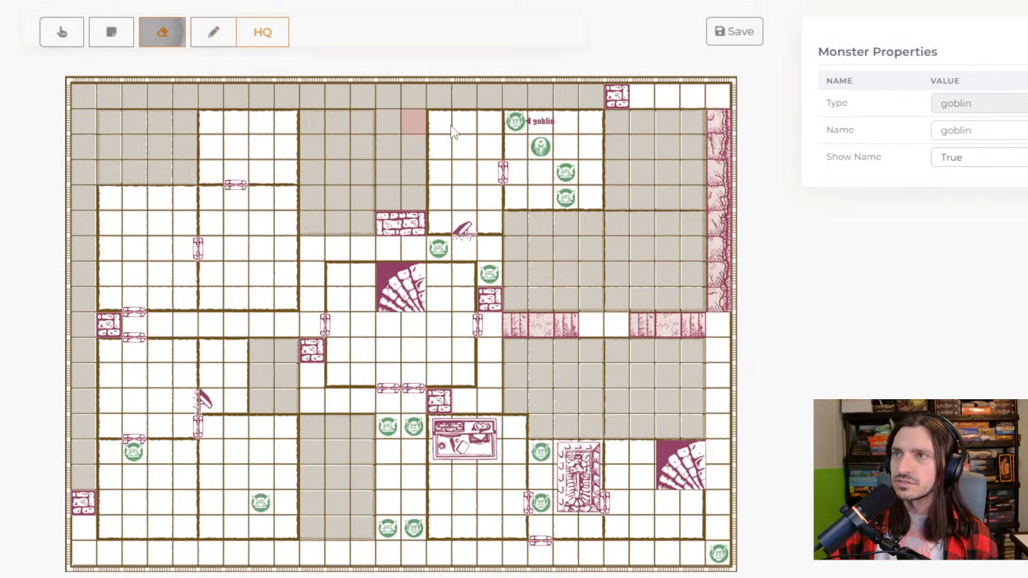
{"action": "left_click", "coordinate": [515, 123]}
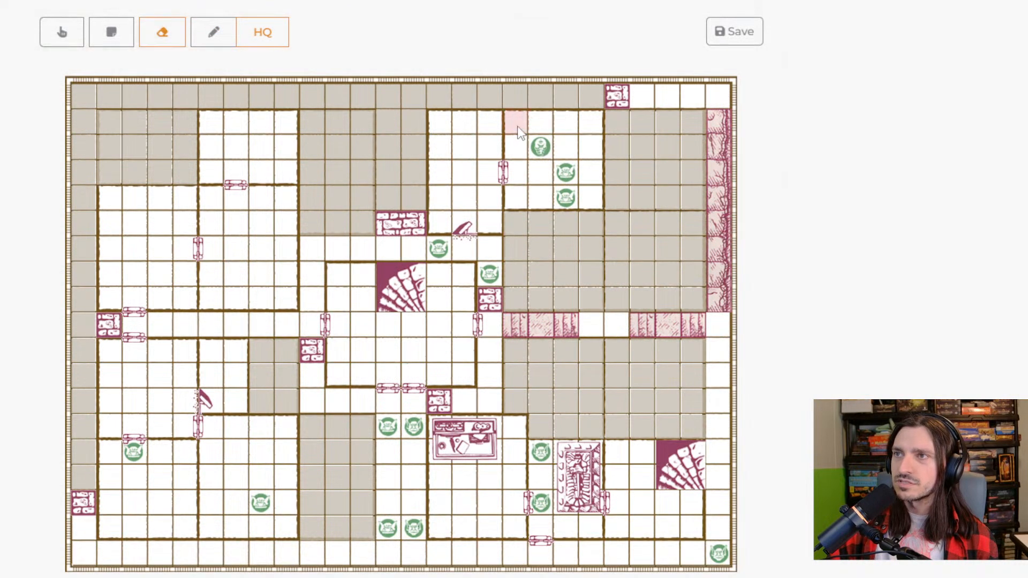
Choose HeroQuest as the drawing system and include it in the quest book's requirements
{"action": "left_click", "coordinate": [255, 43]}
{"action": "left_click", "coordinate": [551, 533]}
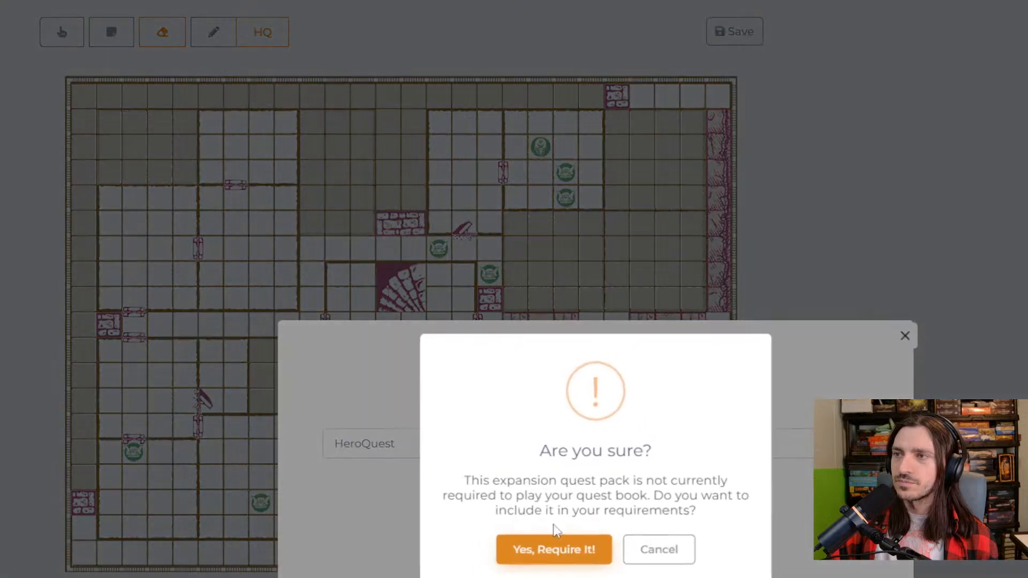
{"action": "left_click", "coordinate": [577, 555]}
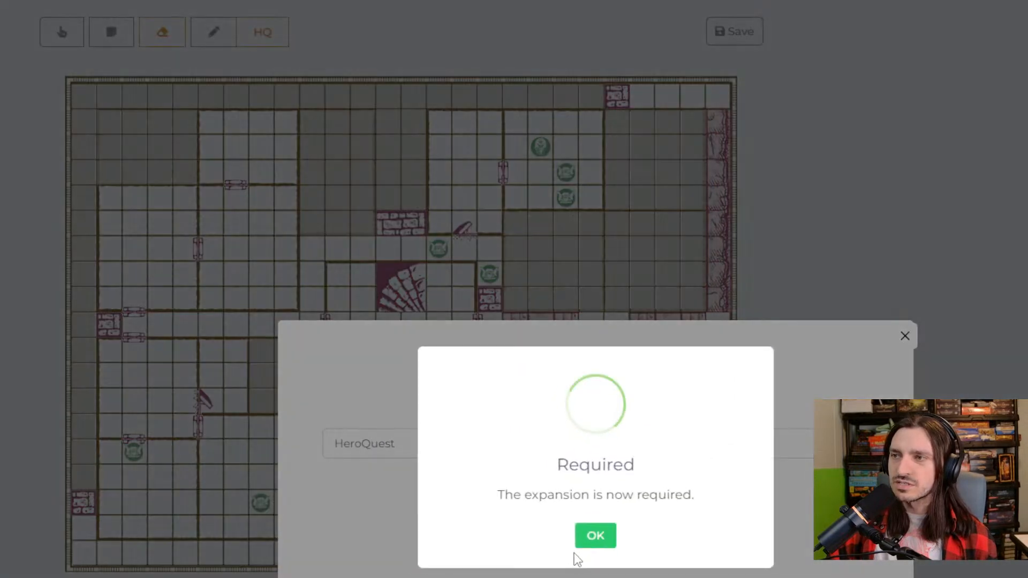
{"action": "left_click", "coordinate": [602, 539]}
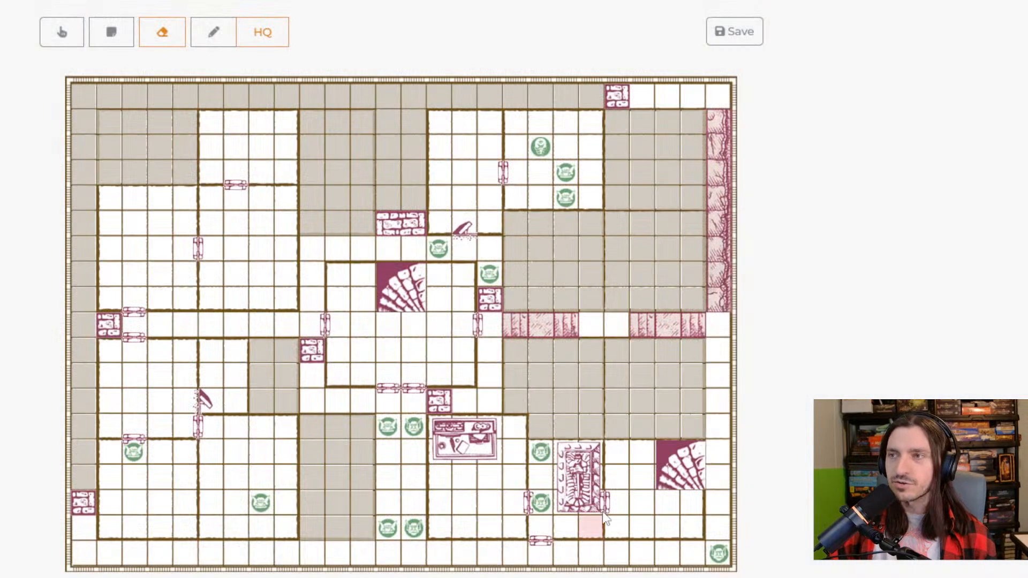
{"action": "left_click", "coordinate": [264, 34]}
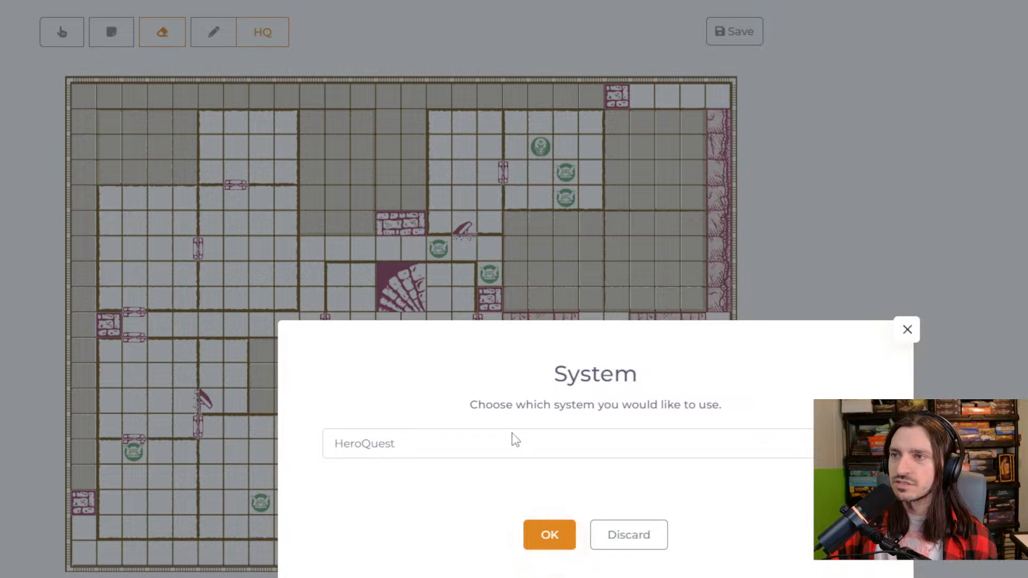
{"action": "left_click", "coordinate": [512, 433]}
{"action": "left_click", "coordinate": [488, 477]}
{"action": "left_click", "coordinate": [541, 530]}
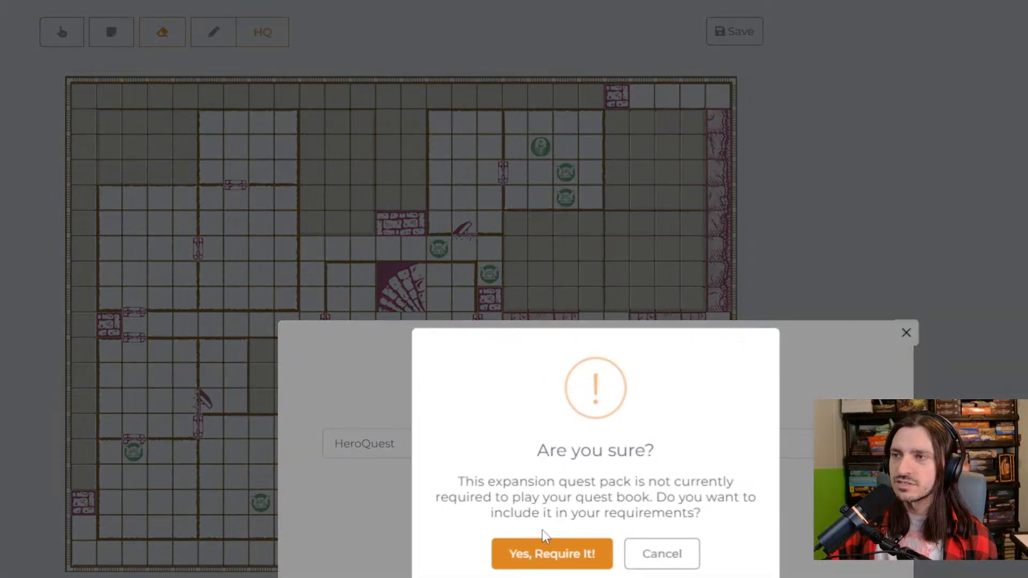
{"action": "left_click", "coordinate": [569, 561]}
{"action": "left_click", "coordinate": [599, 537]}
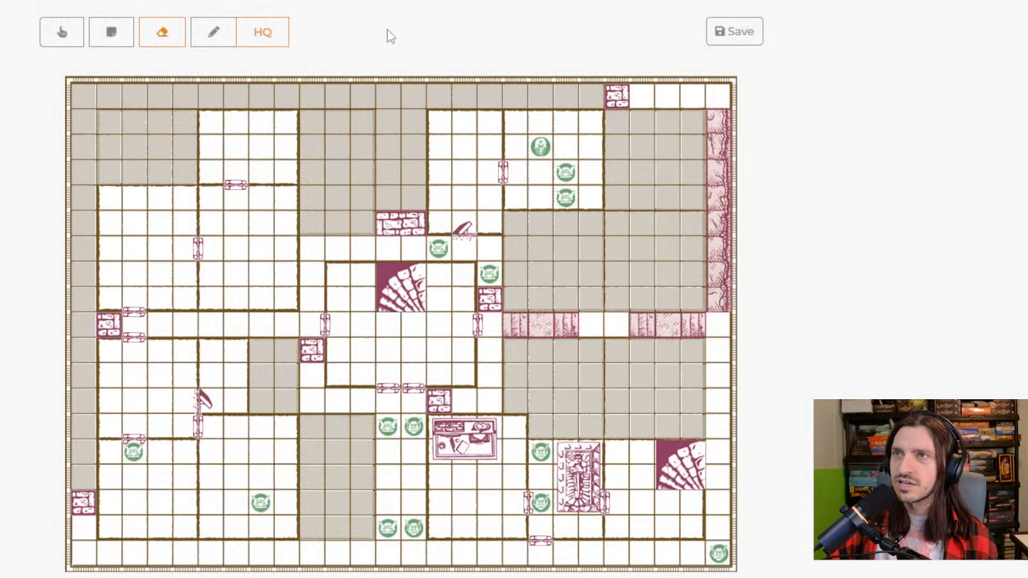
Place a Goblin in the northwest corner square of the northeast room with its name shown
{"action": "left_click", "coordinate": [212, 37]}
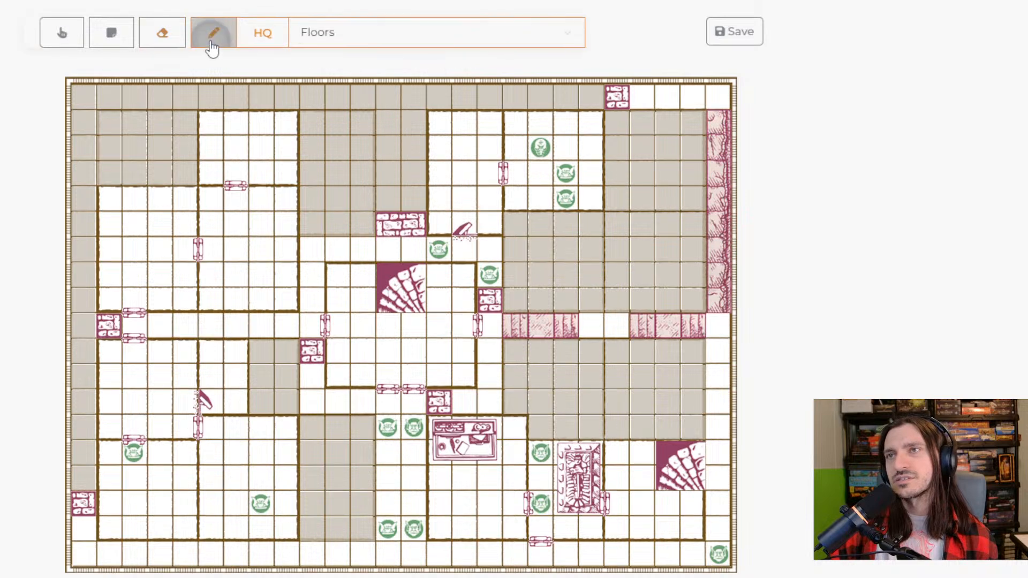
{"action": "left_click", "coordinate": [406, 32]}
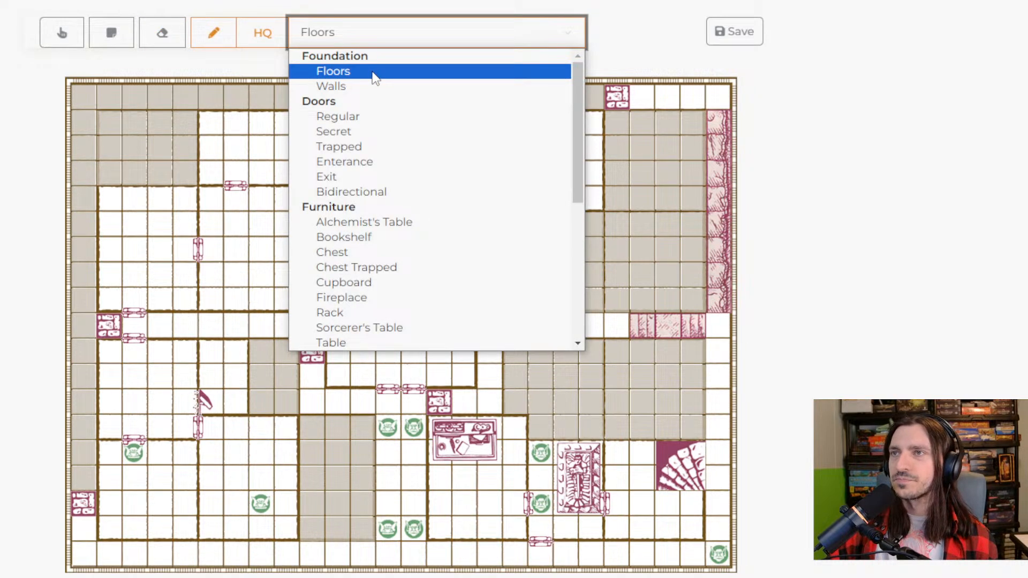
{"action": "scroll", "coordinate": [450, 184], "scroll_direction": "down", "scroll_amount": 6}
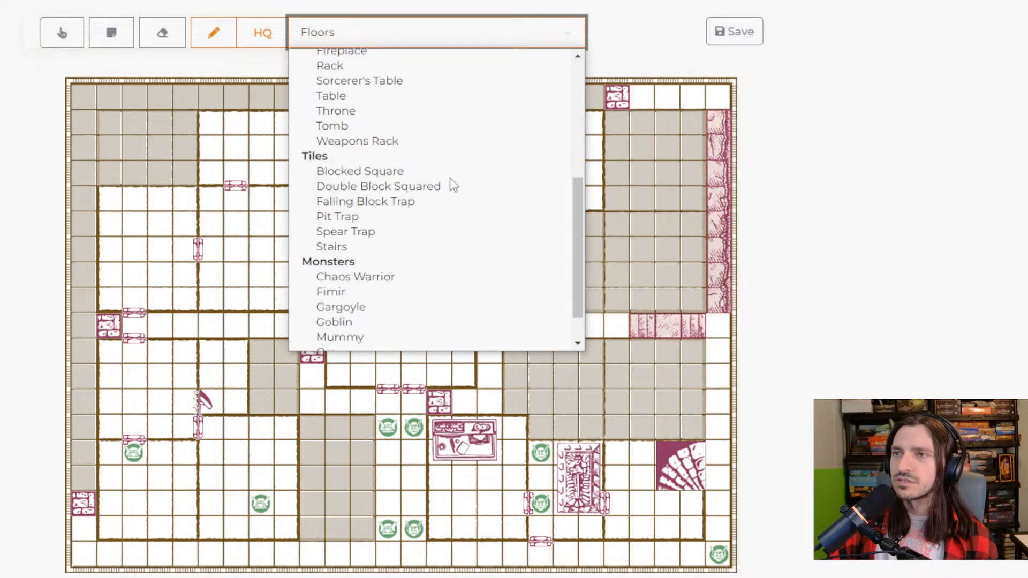
{"action": "left_click", "coordinate": [399, 280]}
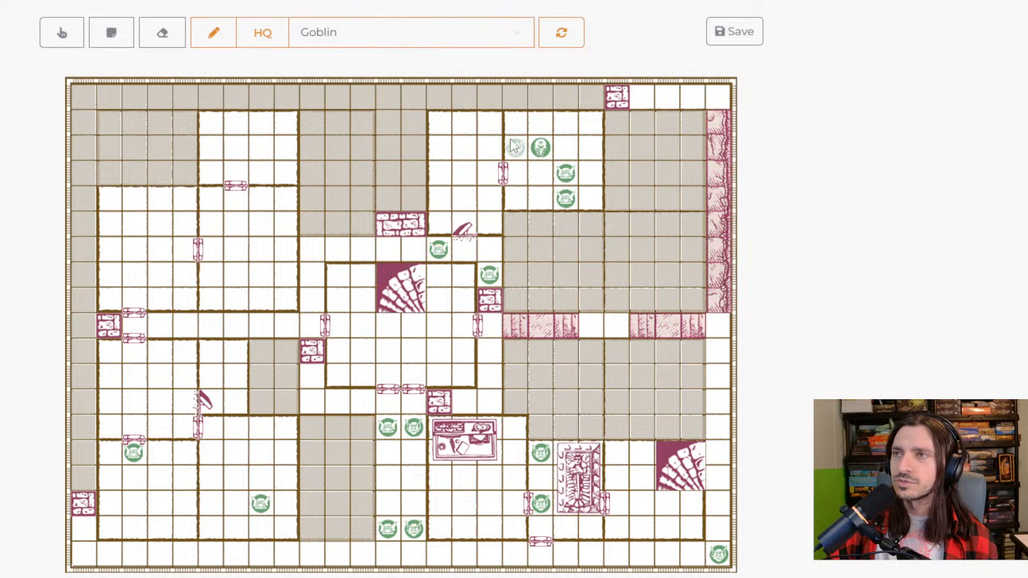
{"action": "left_click", "coordinate": [515, 122]}
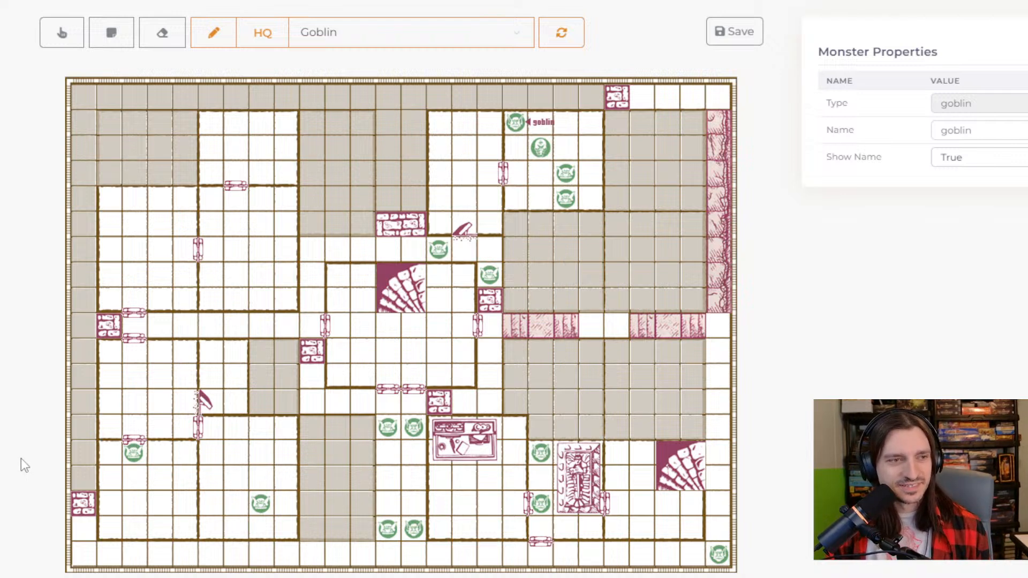
{"action": "left_click", "coordinate": [225, 46]}
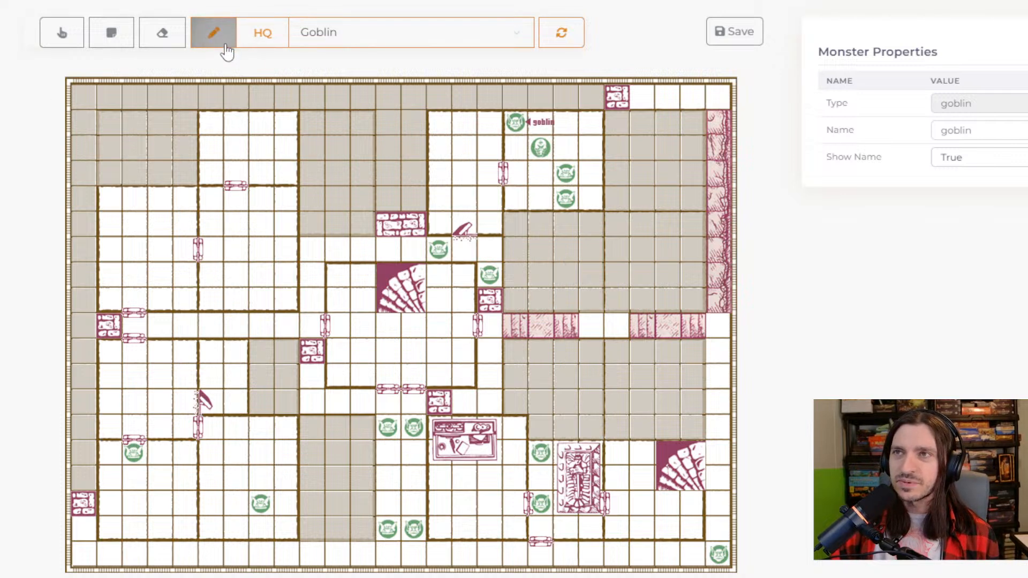
{"action": "left_click", "coordinate": [339, 34]}
{"action": "scroll", "coordinate": [385, 155], "scroll_direction": "down", "scroll_amount": 2}
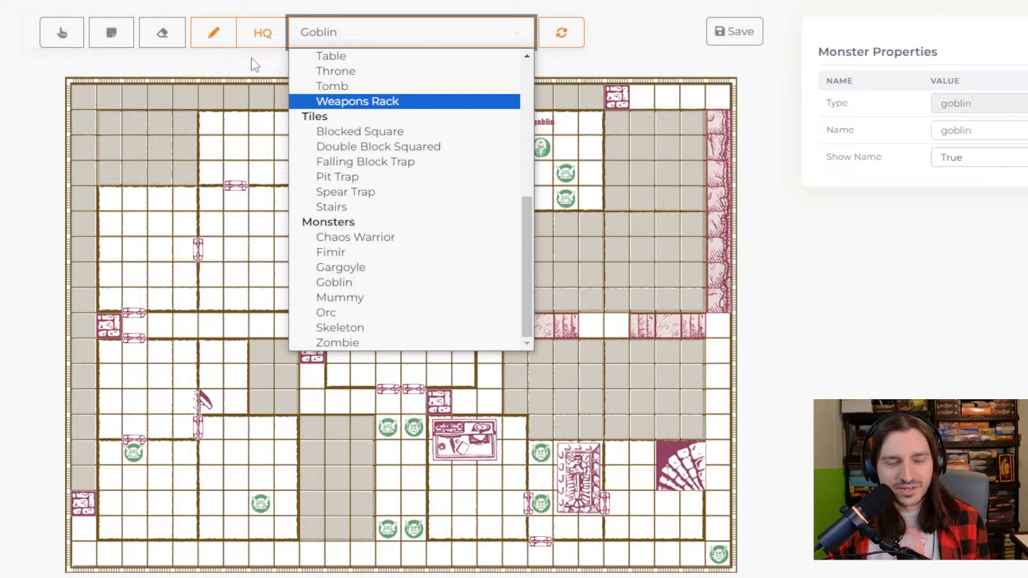
{"action": "left_click", "coordinate": [265, 56]}
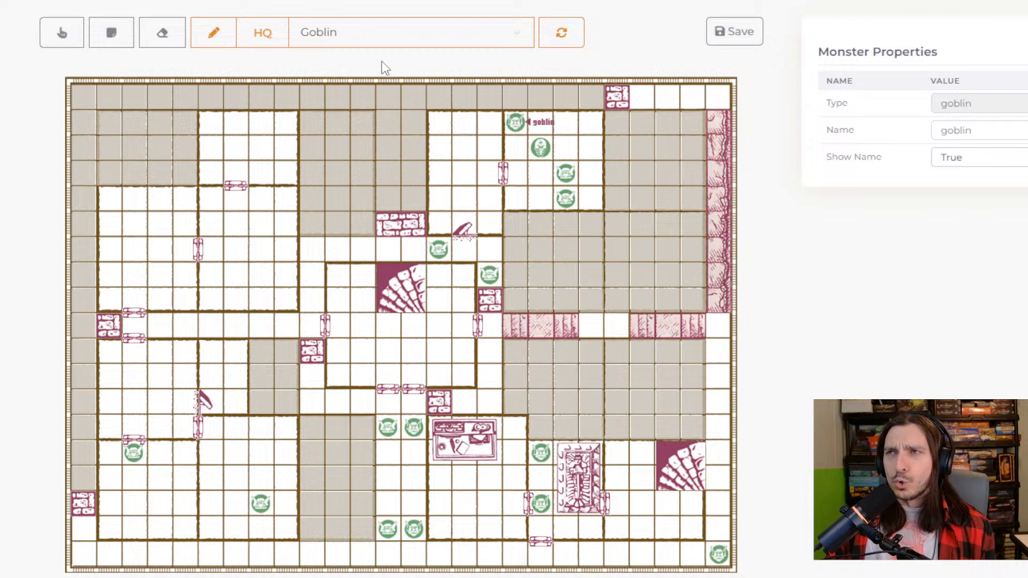
Place a Secret door in the map's northeast corridor and a Chest between that door and the blocked square
{"action": "left_click", "coordinate": [441, 38]}
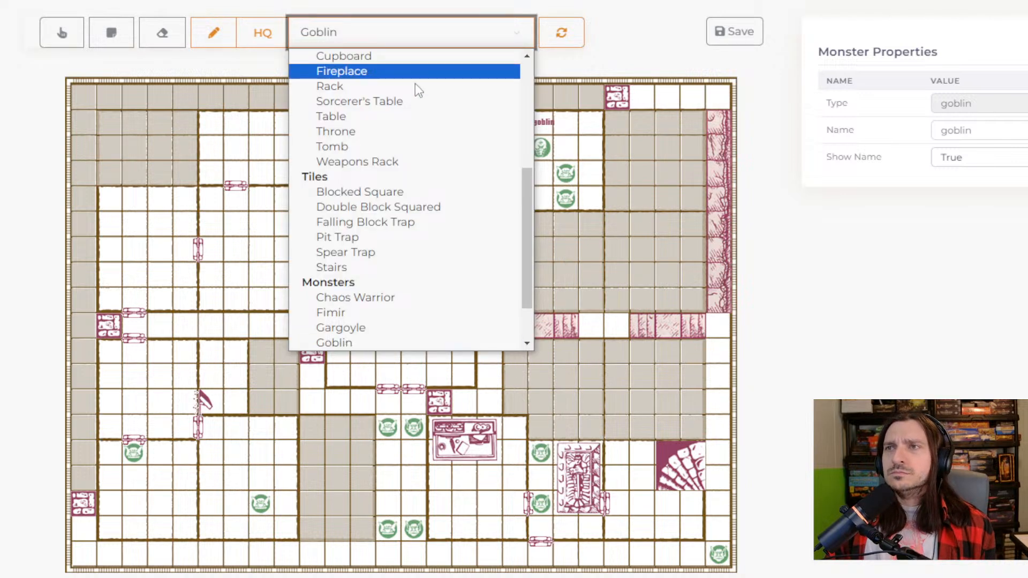
{"action": "scroll", "coordinate": [417, 177], "scroll_direction": "up", "scroll_amount": 4}
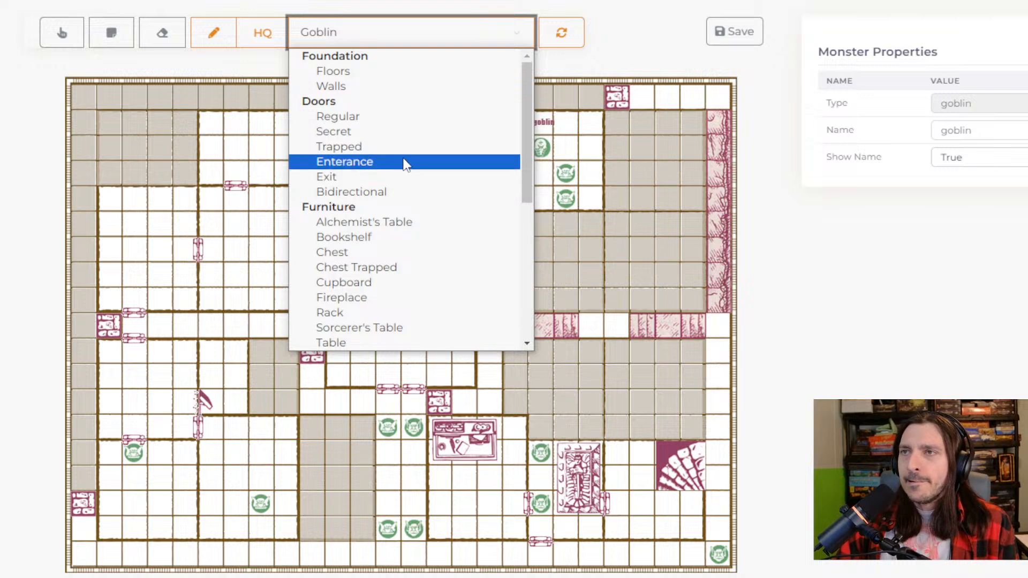
{"action": "left_click", "coordinate": [395, 133]}
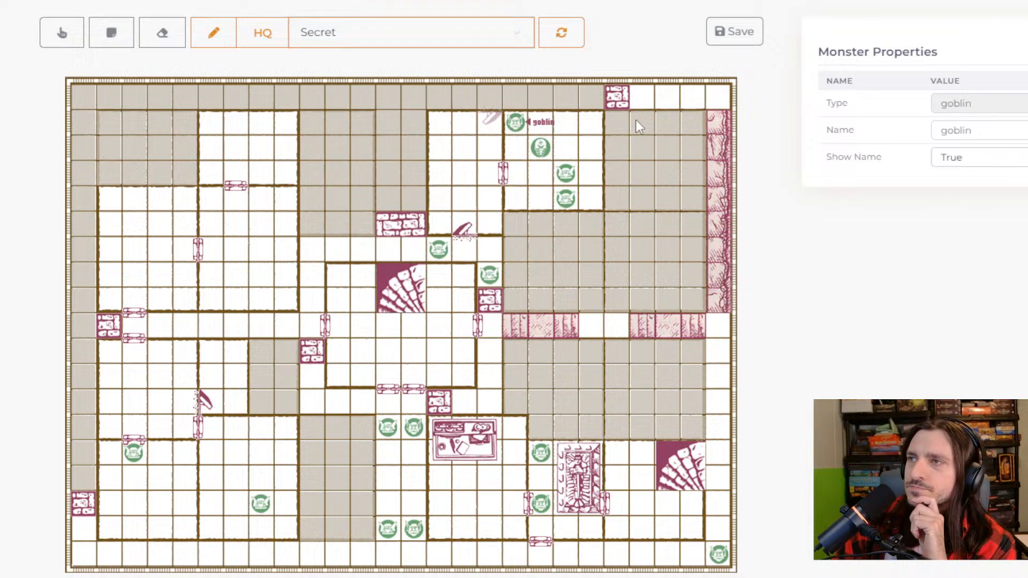
{"action": "left_click", "coordinate": [663, 97]}
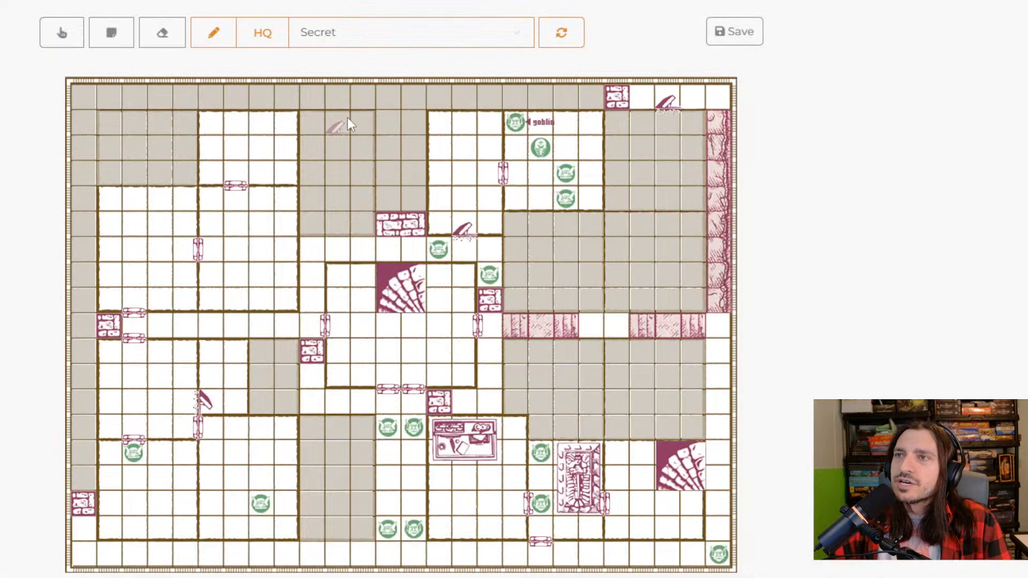
{"action": "left_click", "coordinate": [348, 40]}
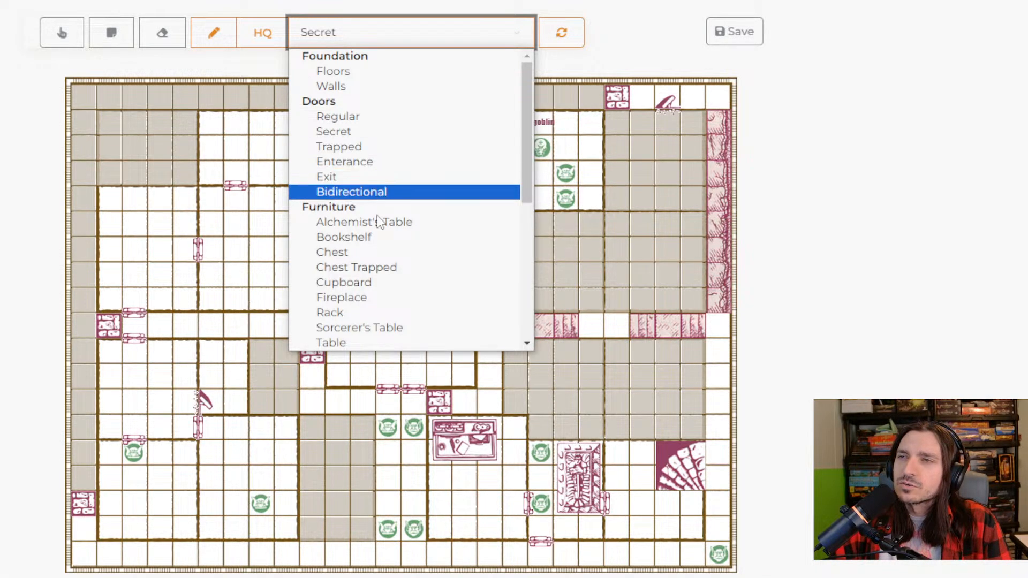
{"action": "left_click", "coordinate": [375, 252]}
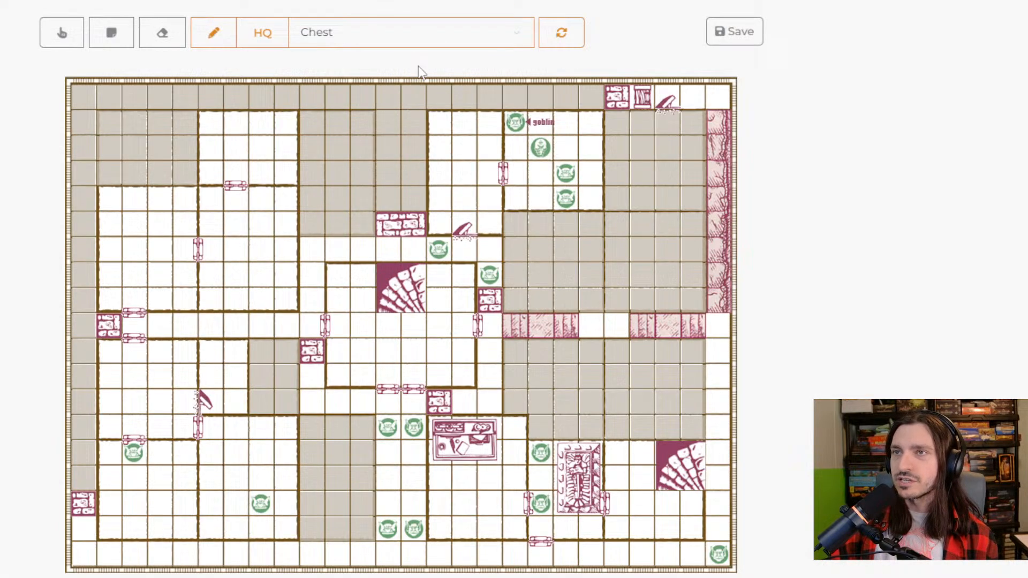
Place two Gargoyles in the gap of the eastern middle corridor and two in the southern corridor just east of the door
{"action": "left_click", "coordinate": [320, 43]}
{"action": "scroll", "coordinate": [386, 144], "scroll_direction": "down", "scroll_amount": 5}
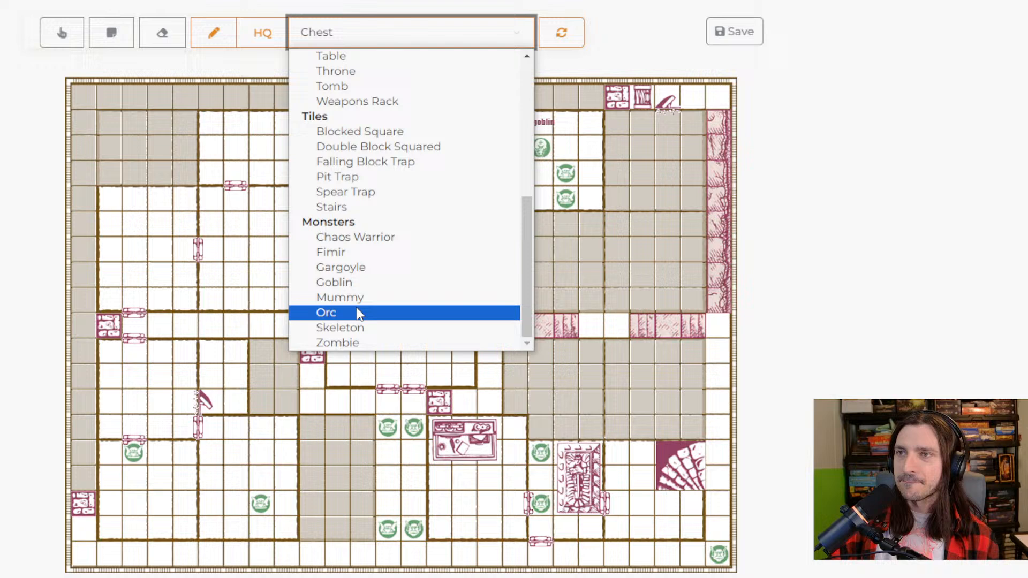
{"action": "left_click", "coordinate": [340, 267]}
{"action": "left_click", "coordinate": [592, 328]}
{"action": "left_click", "coordinate": [615, 327]}
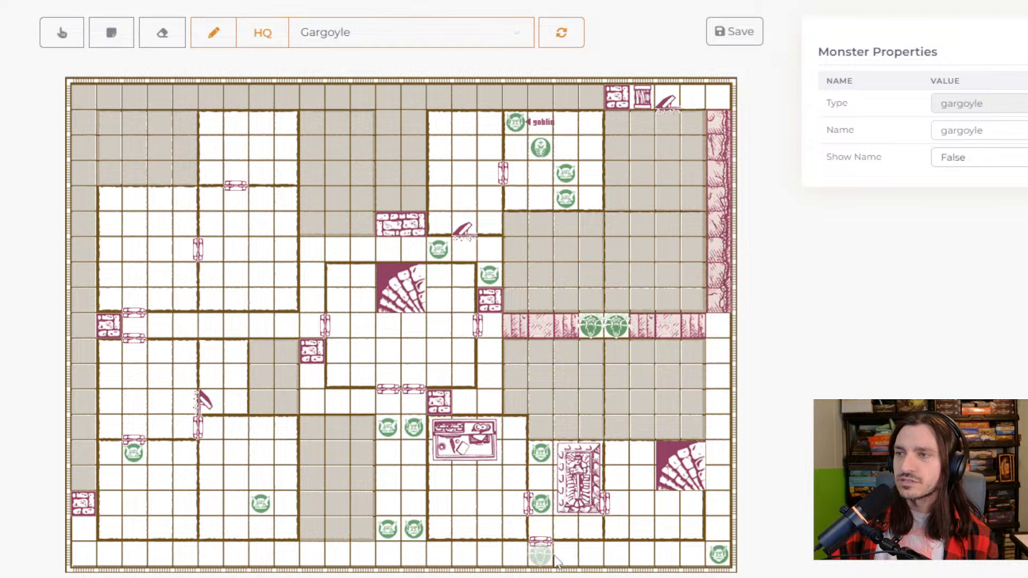
{"action": "left_click", "coordinate": [565, 556]}
{"action": "left_click", "coordinate": [593, 556]}
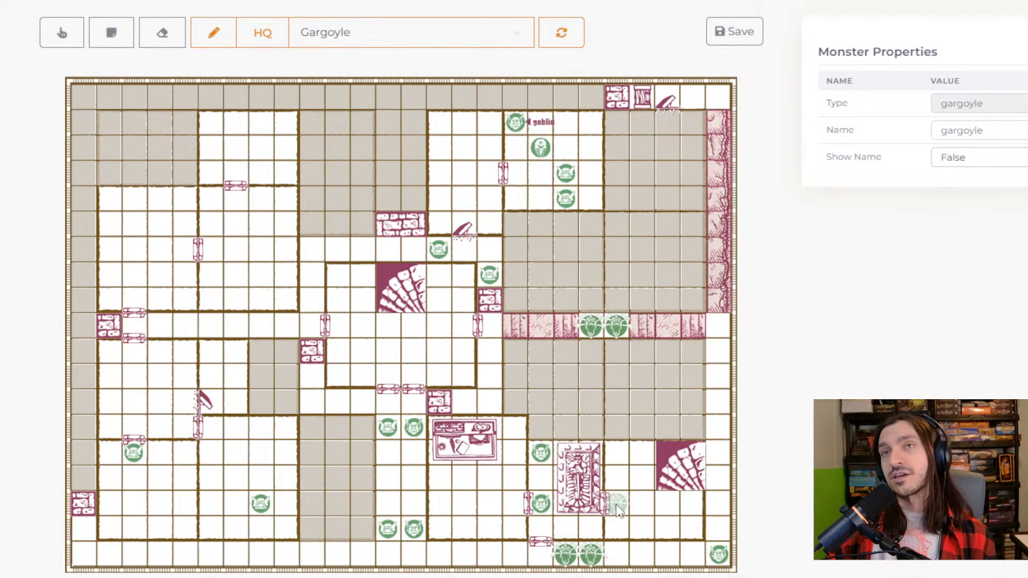
Erase the door on the tomb room's east wall and place a Secret door one square further south on that wall
{"action": "left_click", "coordinate": [162, 33]}
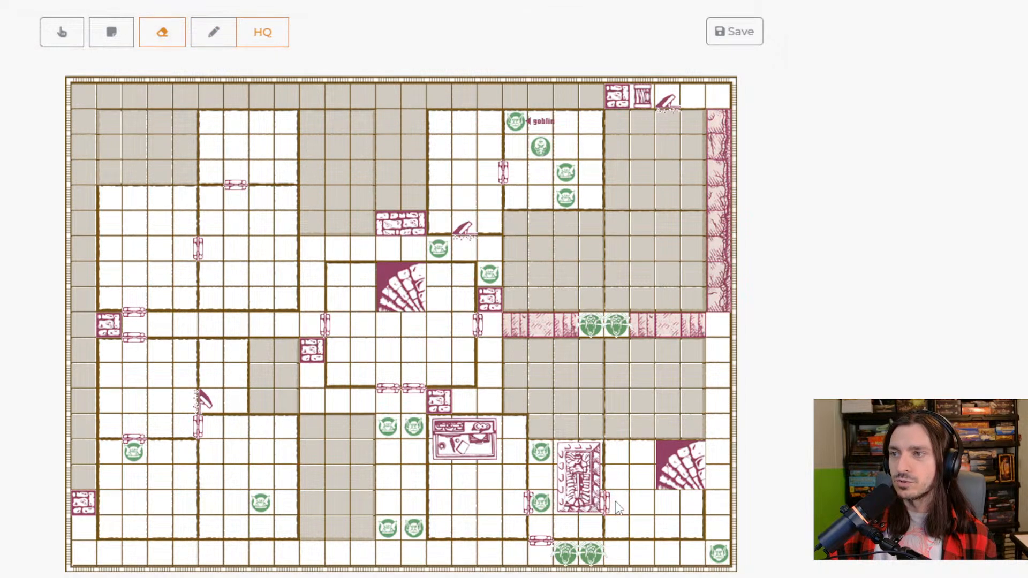
{"action": "left_click", "coordinate": [615, 501]}
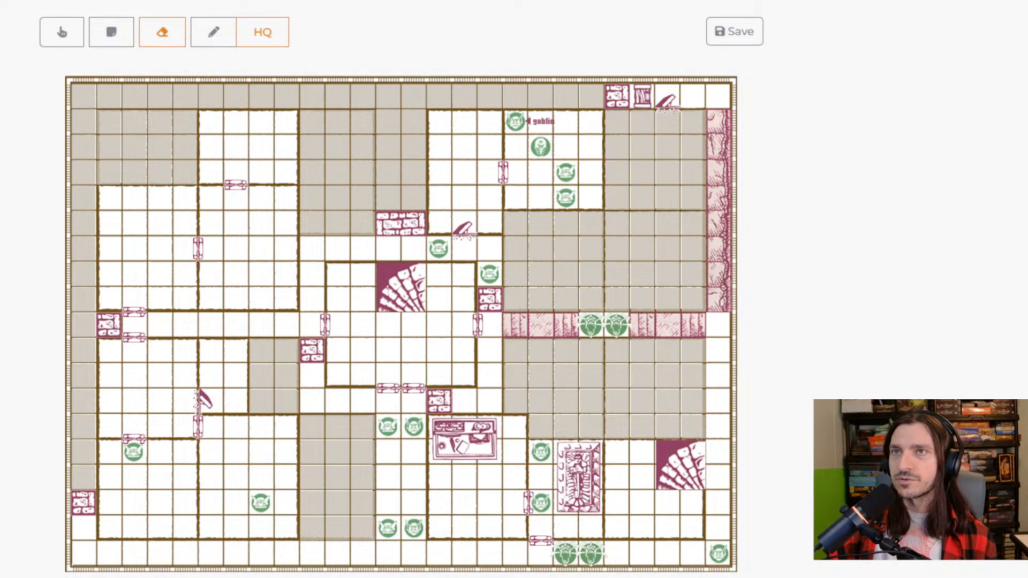
{"action": "left_click", "coordinate": [212, 34]}
{"action": "left_click", "coordinate": [341, 44]}
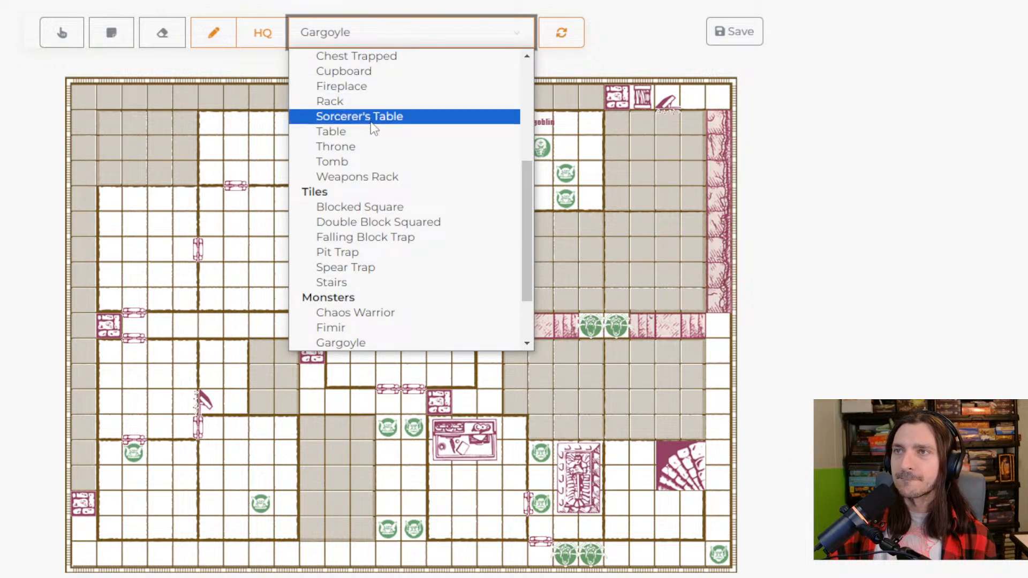
{"action": "scroll", "coordinate": [374, 140], "scroll_direction": "up", "scroll_amount": 4}
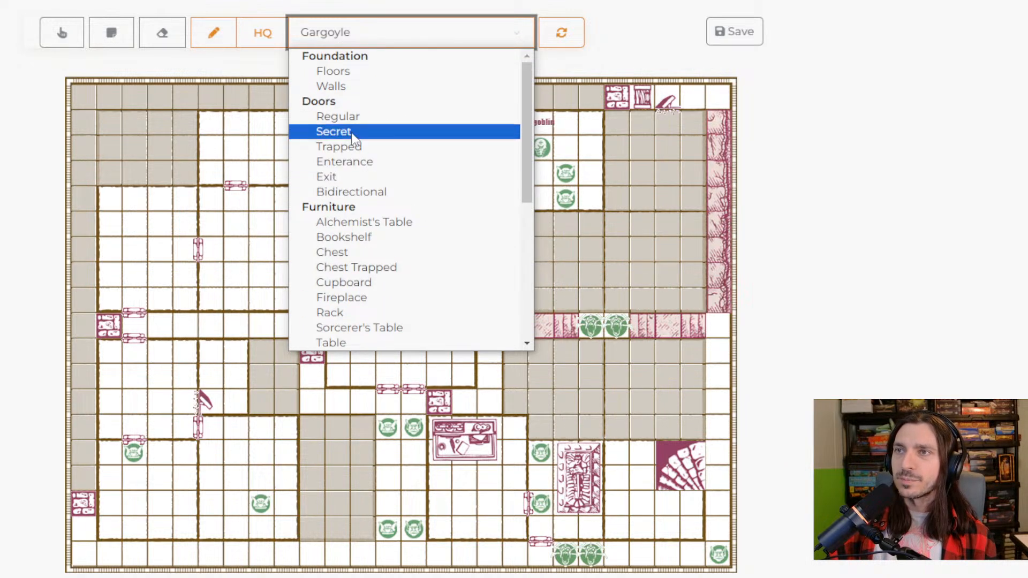
{"action": "left_click", "coordinate": [352, 134]}
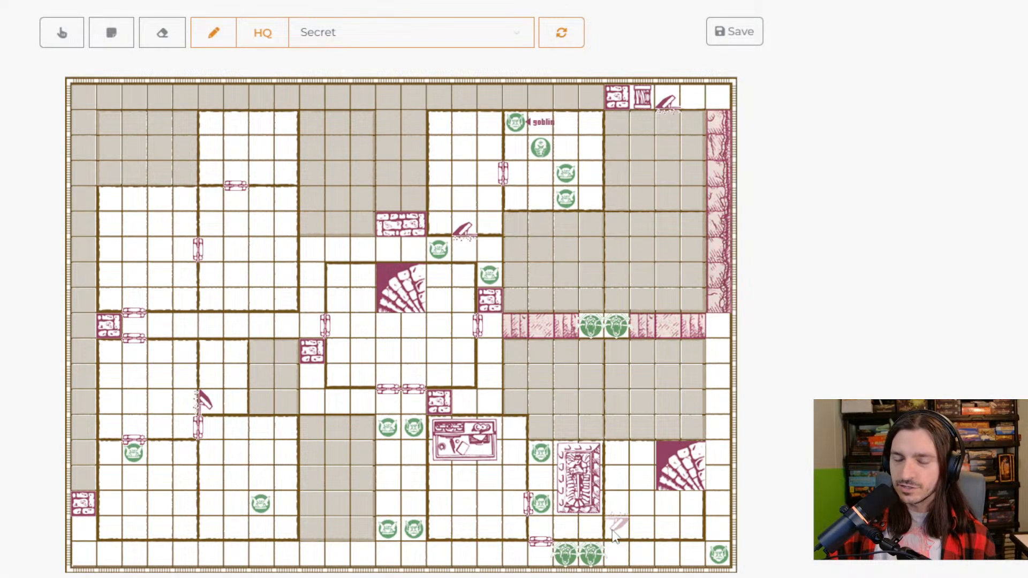
{"action": "left_click", "coordinate": [610, 532]}
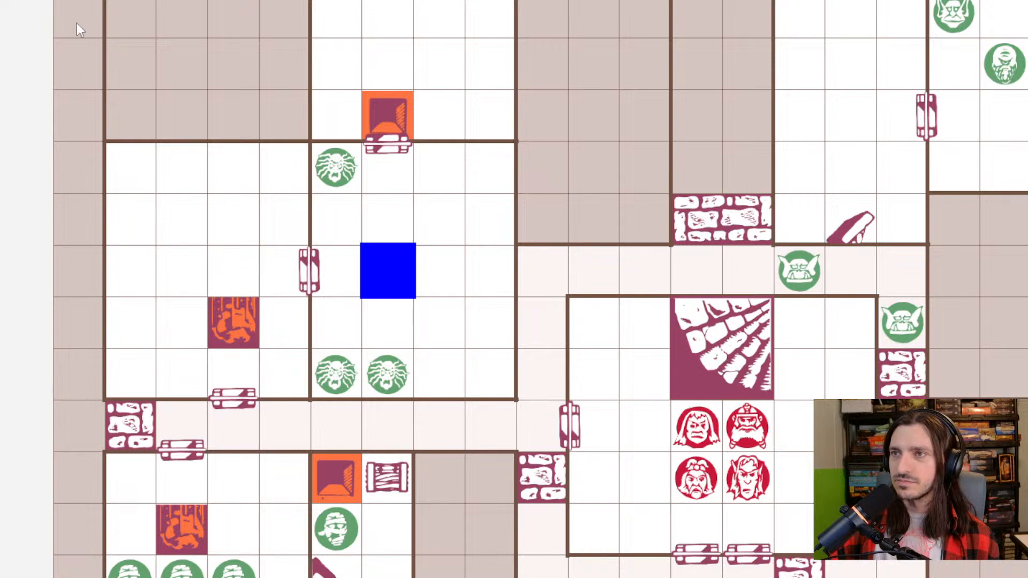
Place Pit Traps just north of the northwest room's door, in the narrow western room's corner, and in the southern corridor
{"action": "left_click", "coordinate": [172, 264]}
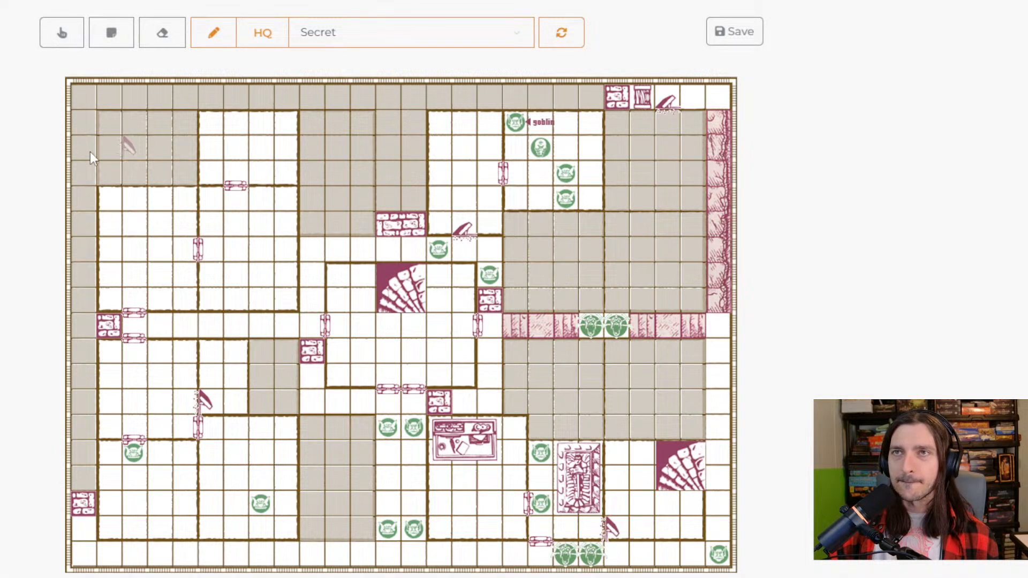
{"action": "left_click", "coordinate": [336, 43]}
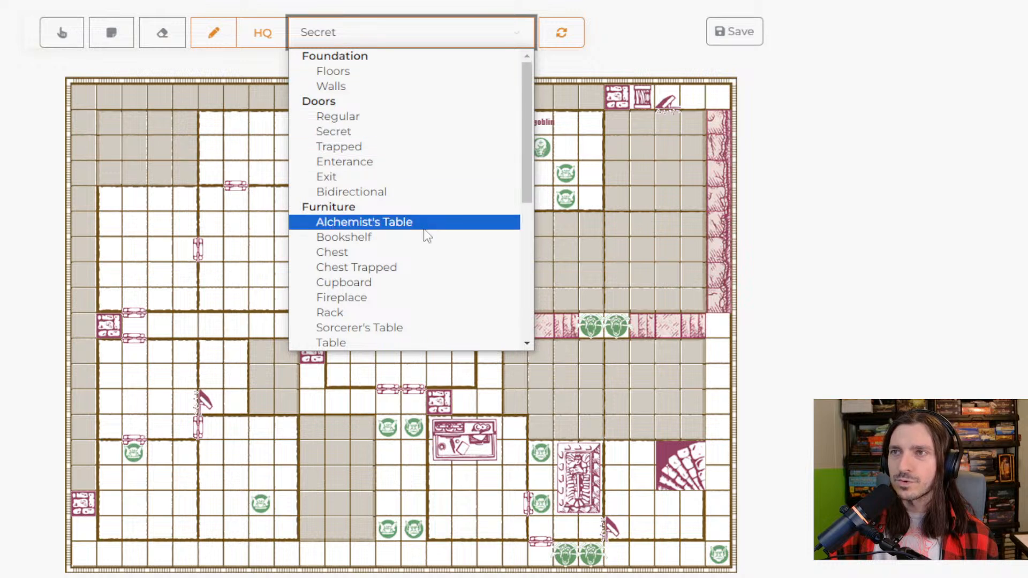
{"action": "scroll", "coordinate": [426, 237], "scroll_direction": "down", "scroll_amount": 6}
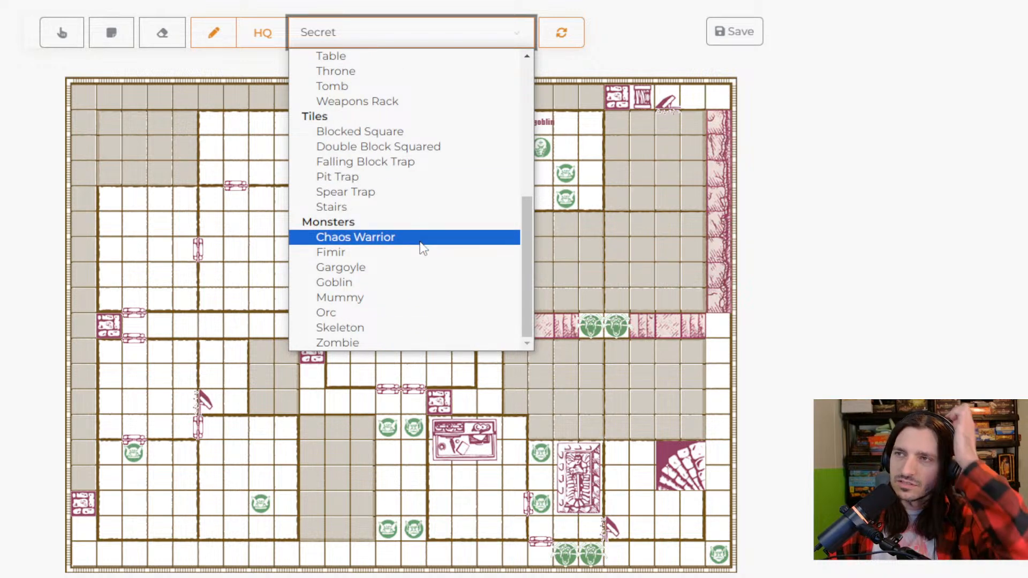
{"action": "left_click", "coordinate": [388, 178]}
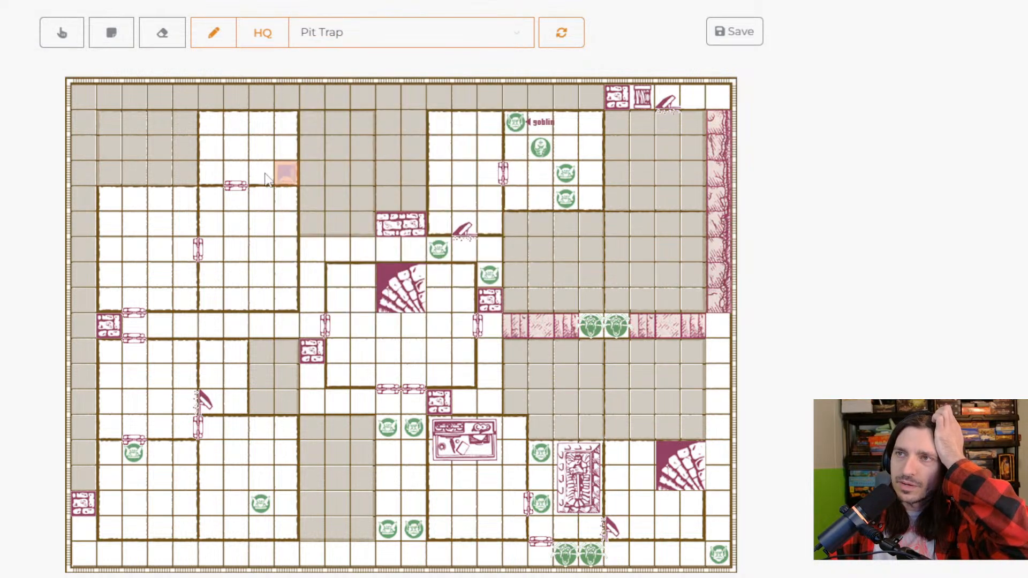
{"action": "left_click", "coordinate": [235, 172]}
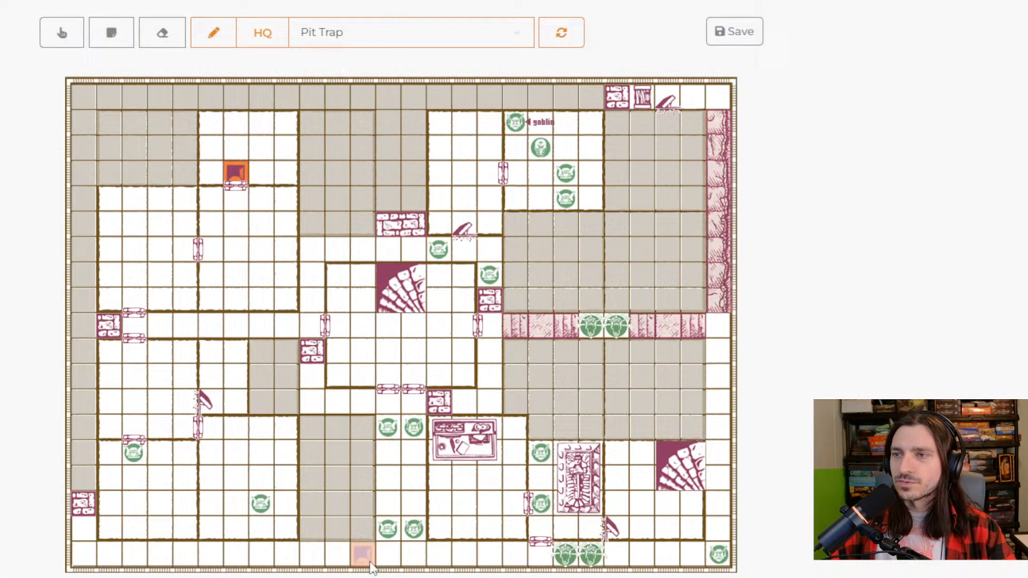
{"action": "left_click", "coordinate": [363, 557]}
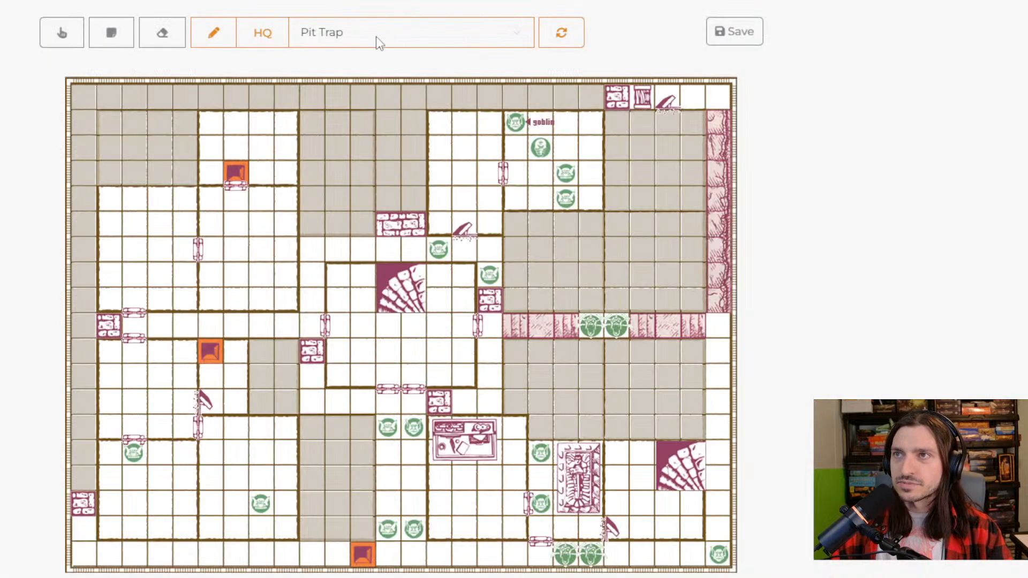
Place Falling Block Traps in the large western room, the room across the corridor south of it, and the southern corridor
{"action": "left_click", "coordinate": [376, 37]}
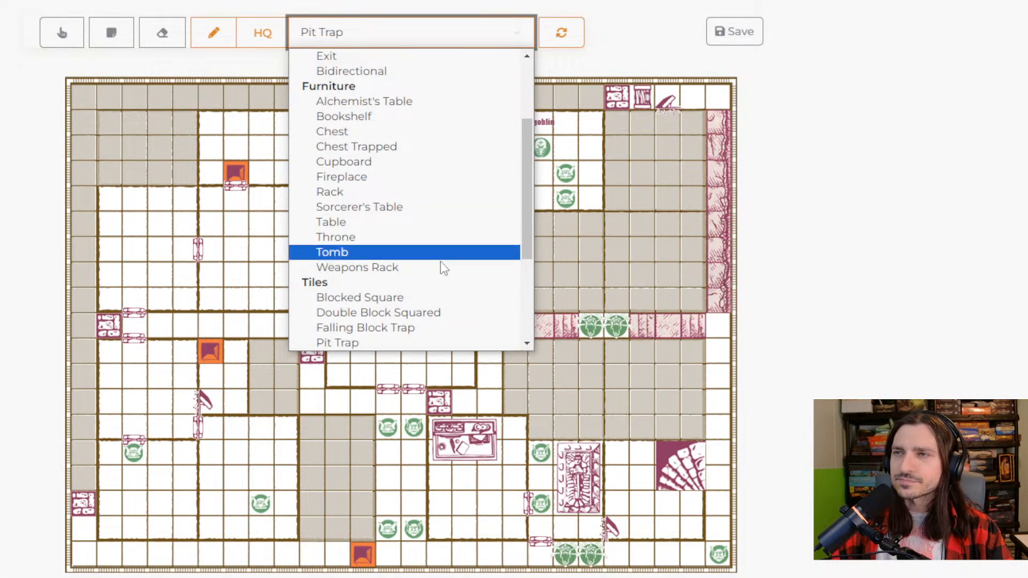
{"action": "left_click", "coordinate": [412, 327]}
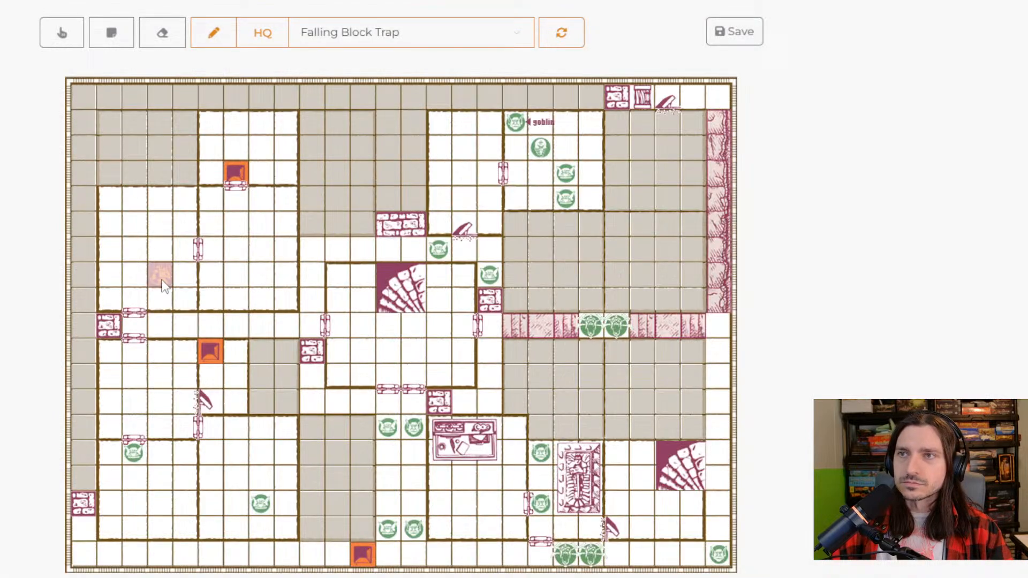
{"action": "left_click", "coordinate": [163, 287]}
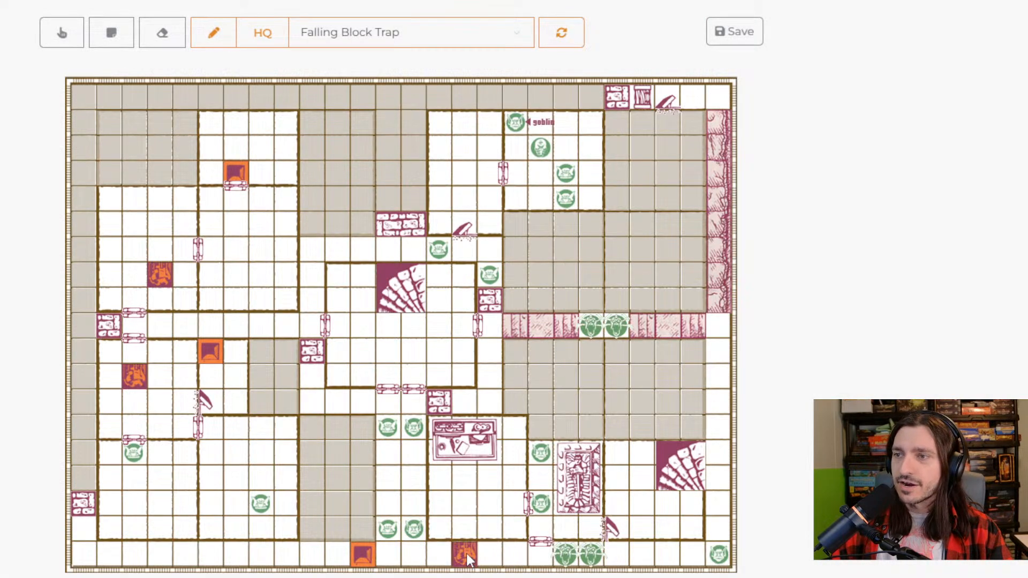
{"action": "left_click", "coordinate": [467, 553]}
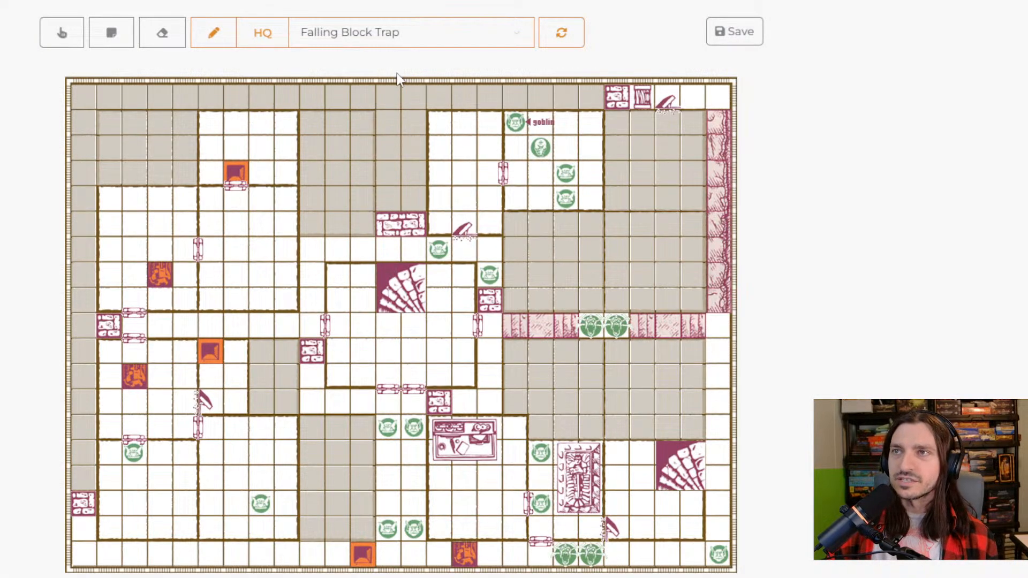
Place a Chest in the southwest corner of the southwest room
{"action": "left_click", "coordinate": [417, 42]}
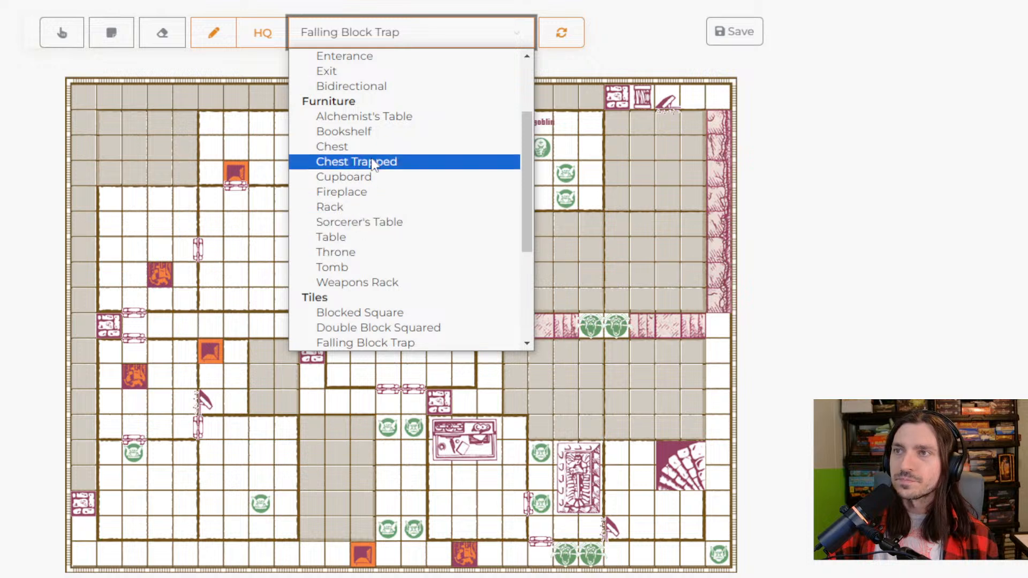
{"action": "scroll", "coordinate": [367, 184], "scroll_direction": "up", "scroll_amount": 2}
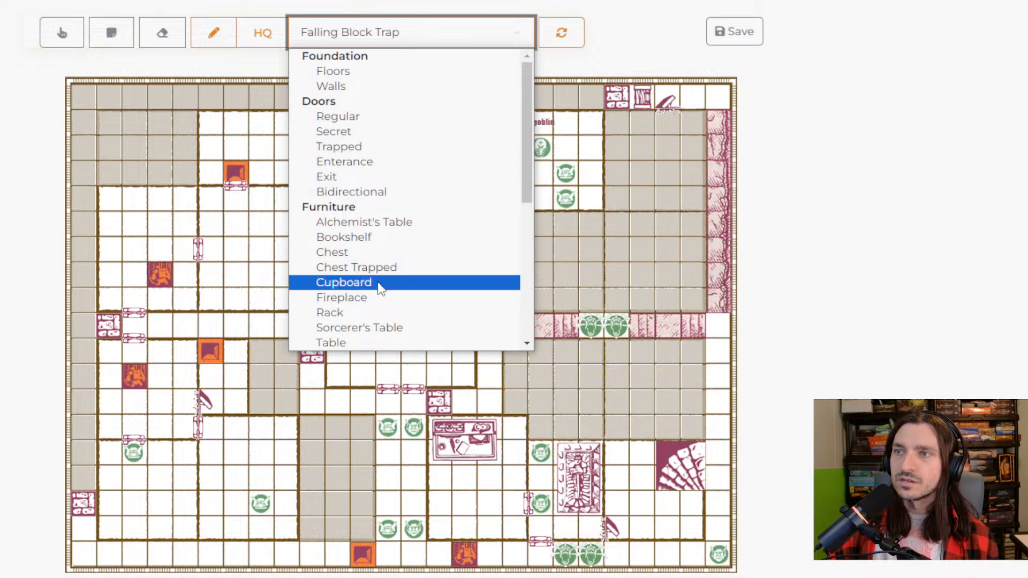
{"action": "left_click", "coordinate": [362, 254]}
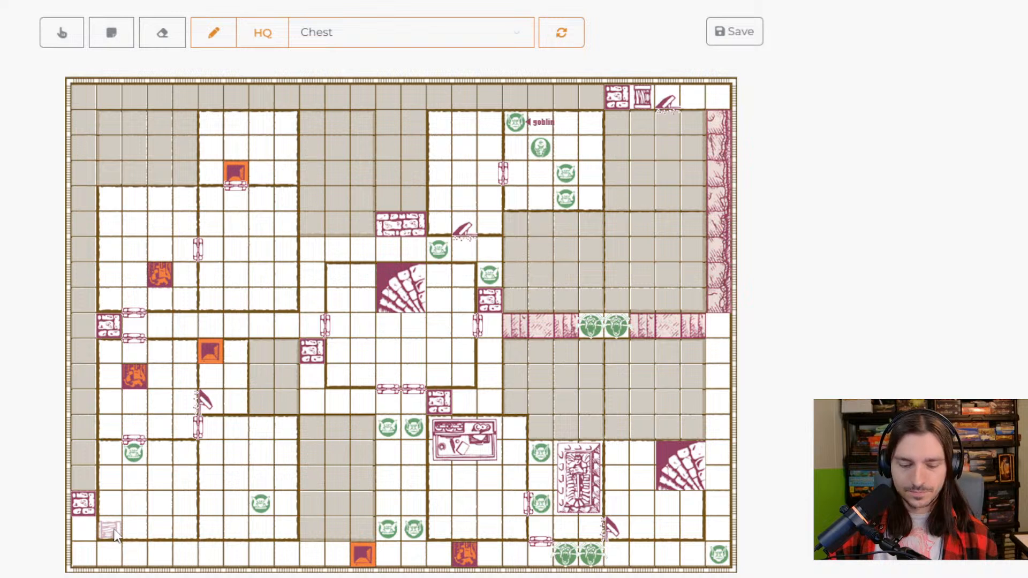
{"action": "left_click", "coordinate": [114, 534]}
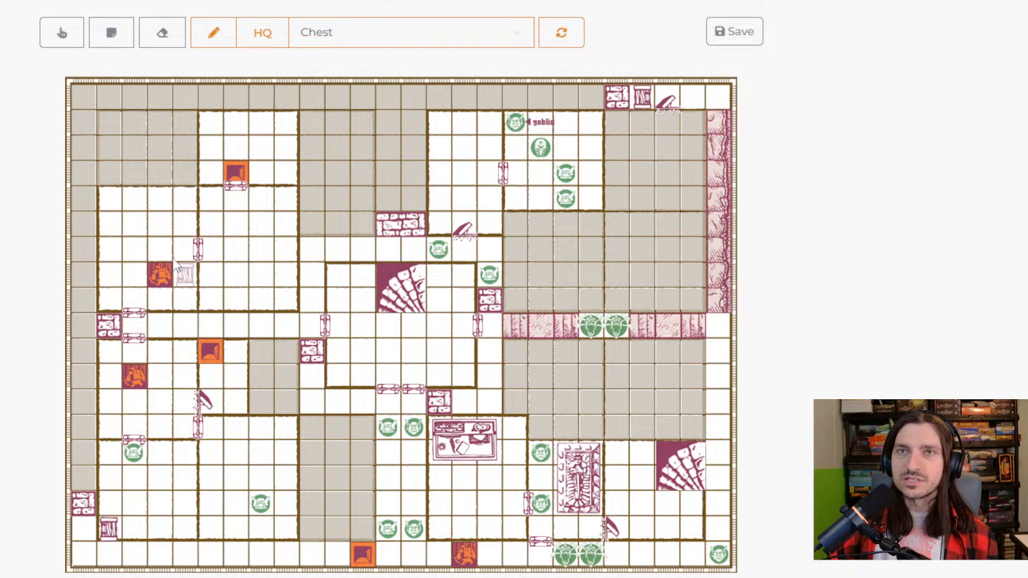
Place three Zombies in the room south of the northwest pit trap: one in its northwest corner, two at its southwest corner
{"action": "left_click", "coordinate": [377, 42]}
{"action": "scroll", "coordinate": [425, 231], "scroll_direction": "down", "scroll_amount": 4}
{"action": "scroll", "coordinate": [396, 278], "scroll_direction": "up", "scroll_amount": 2}
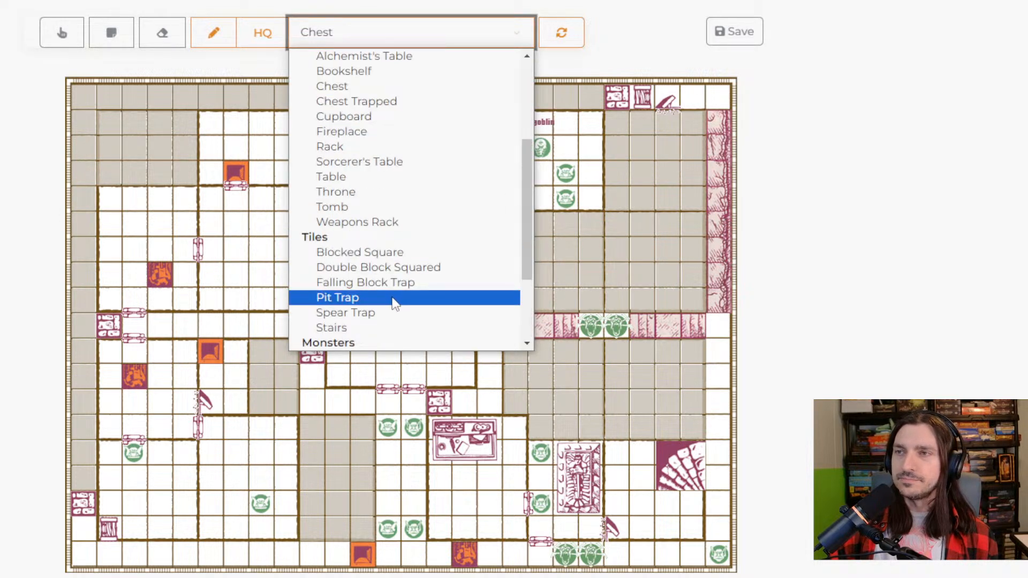
{"action": "scroll", "coordinate": [395, 303], "scroll_direction": "down", "scroll_amount": 2}
{"action": "left_click", "coordinate": [380, 340]}
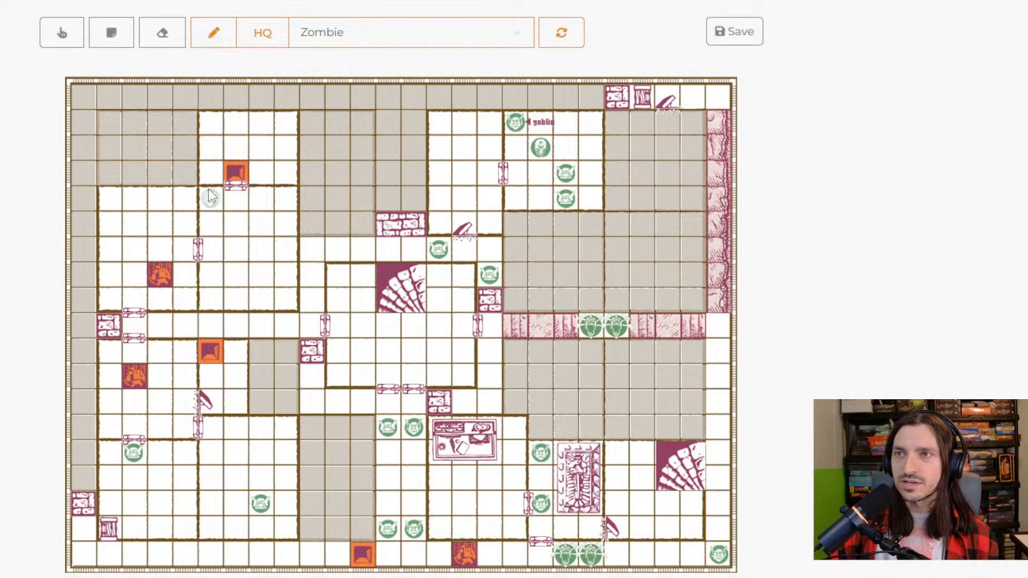
{"action": "left_click", "coordinate": [208, 190]}
{"action": "left_click", "coordinate": [236, 302]}
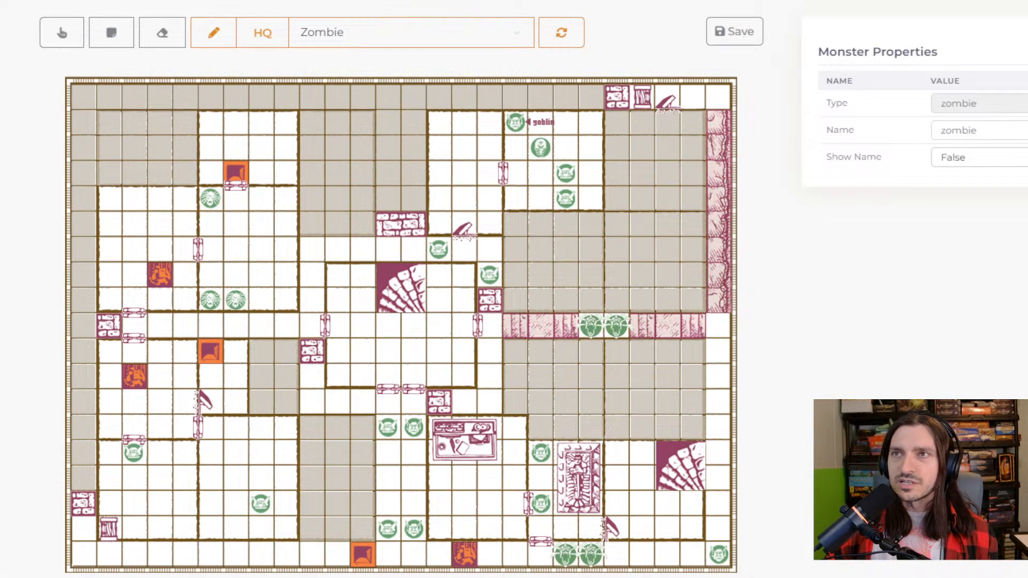
Place three Mummies in a row just south of the western room's lower Falling Block Trap, and one directly below the neighbouring Pit Trap
{"action": "left_click", "coordinate": [339, 43]}
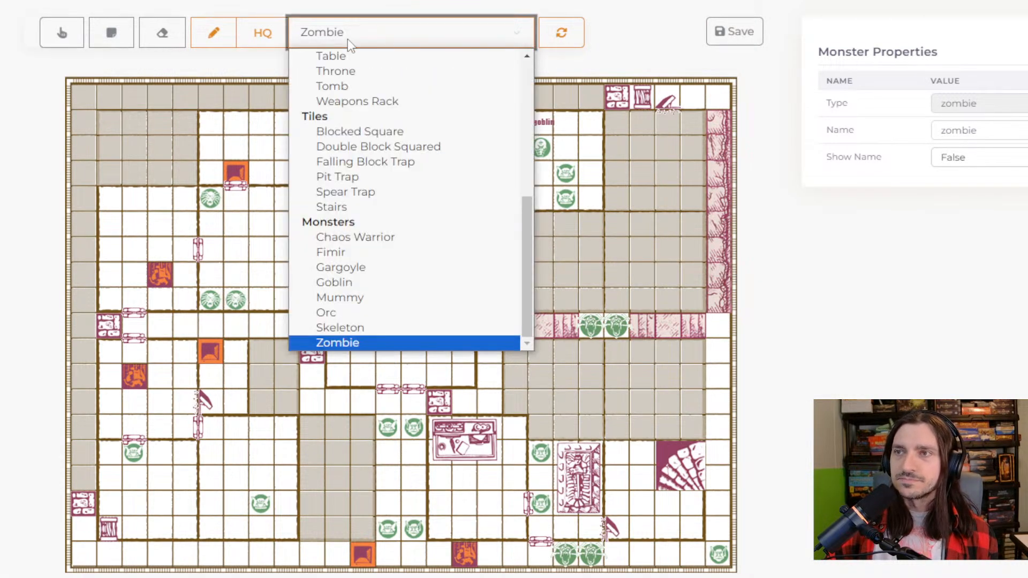
{"action": "left_click", "coordinate": [400, 303]}
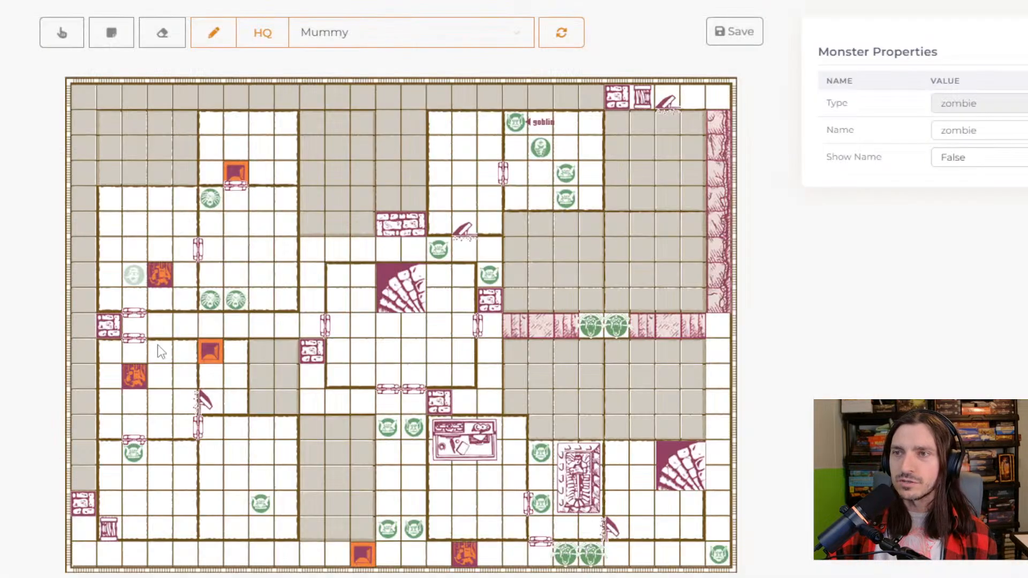
{"action": "left_click", "coordinate": [108, 401]}
{"action": "left_click", "coordinate": [134, 402]}
{"action": "left_click", "coordinate": [159, 401]}
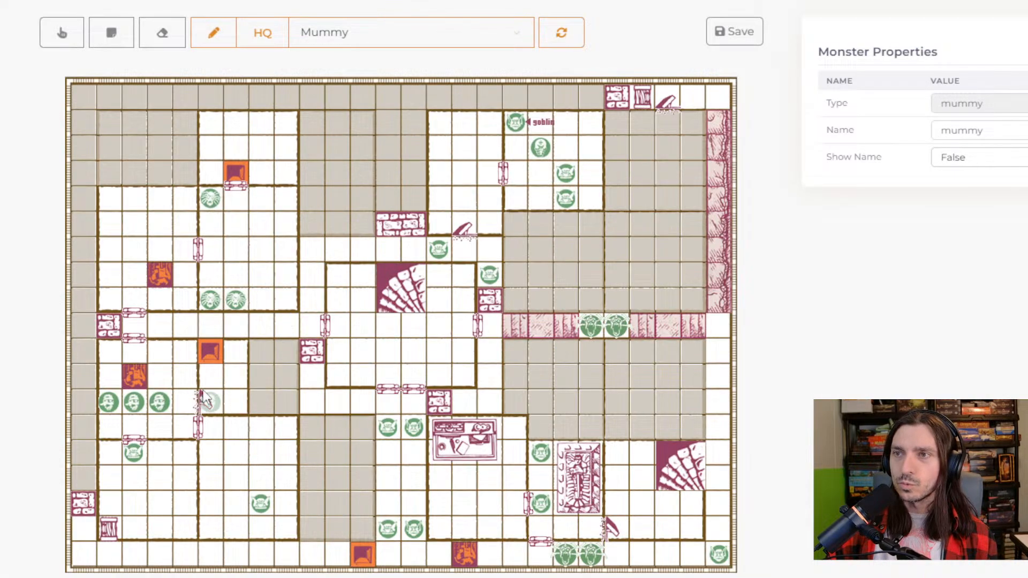
Place a Chest directly east of the Pit Trap in the narrow western room
{"action": "left_click", "coordinate": [436, 37]}
{"action": "scroll", "coordinate": [407, 160], "scroll_direction": "up", "scroll_amount": 5}
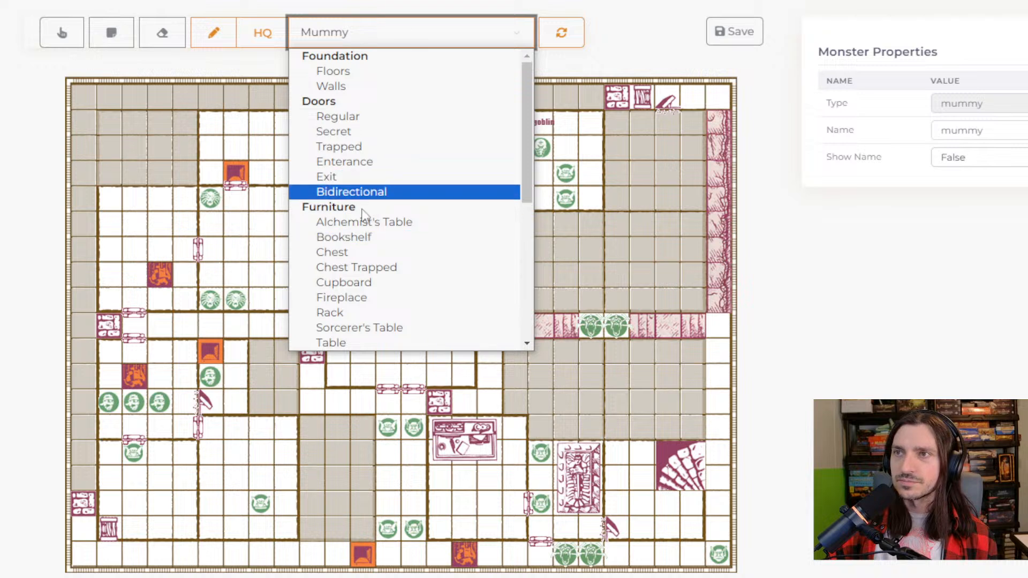
{"action": "left_click", "coordinate": [367, 253]}
{"action": "left_click", "coordinate": [235, 353]}
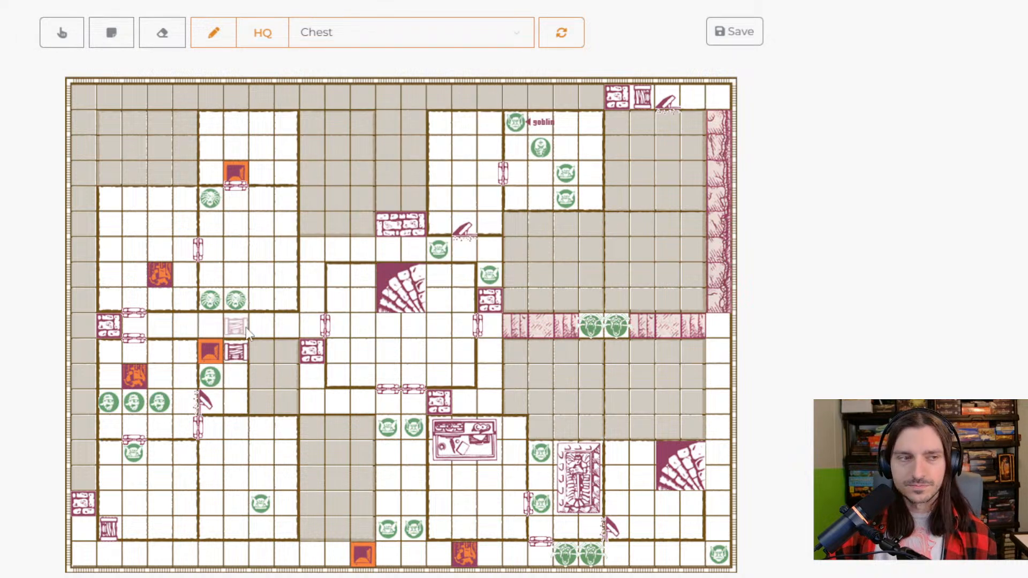
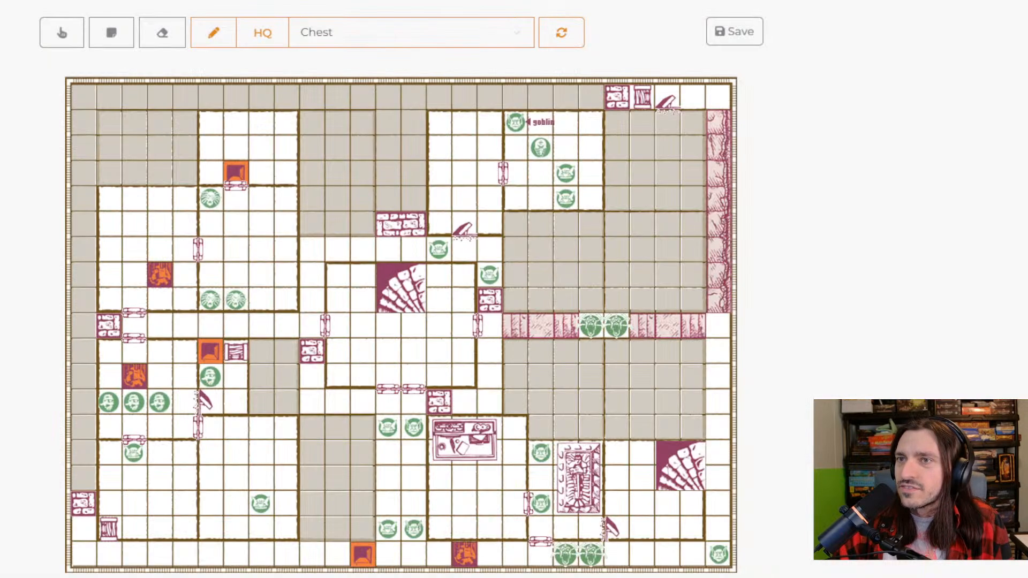
Erase the door on the large western room's south wall and save the map
{"action": "left_click", "coordinate": [162, 33]}
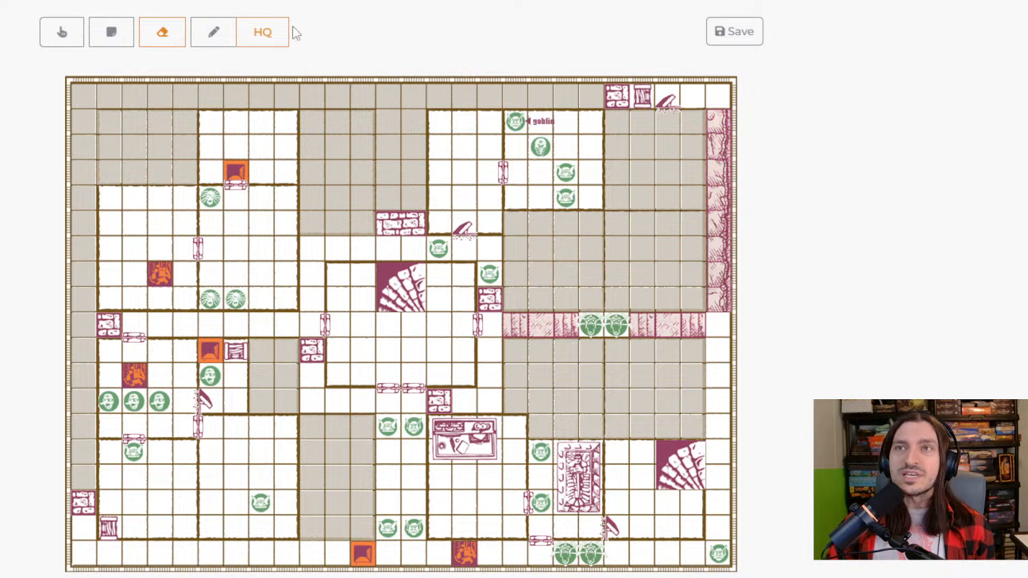
{"action": "left_click", "coordinate": [717, 33]}
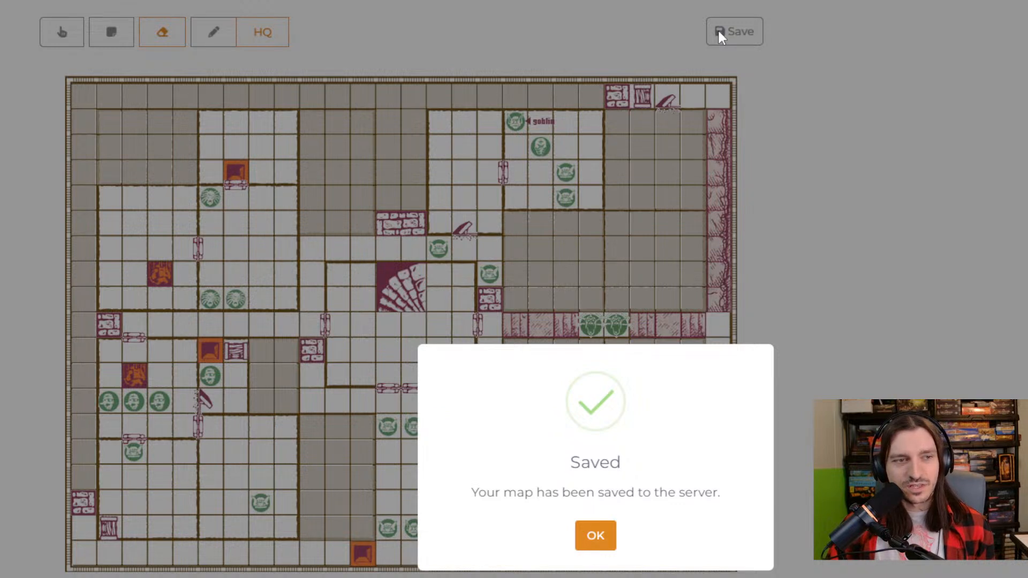
{"action": "left_click", "coordinate": [600, 542]}
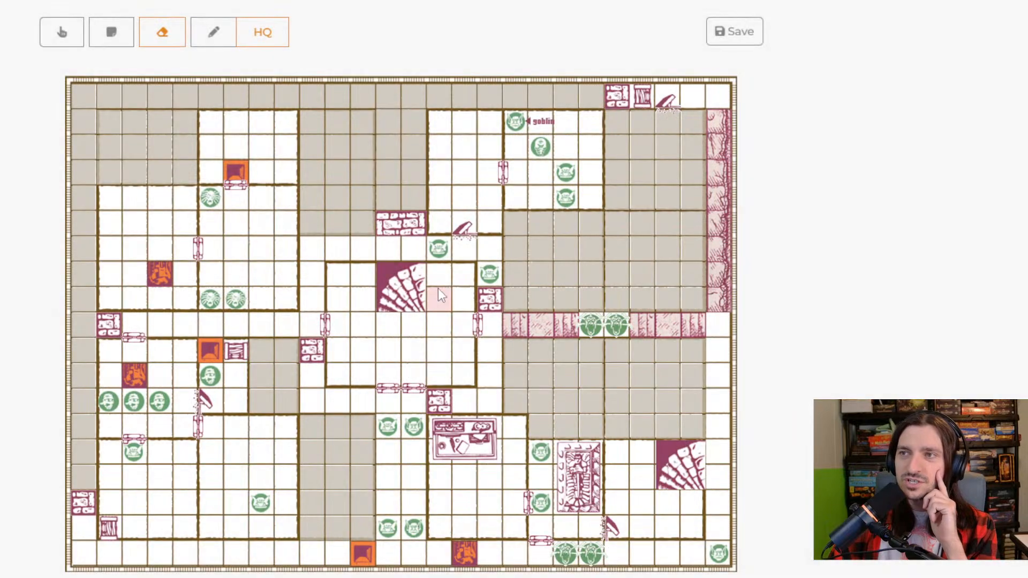
Place four Orcs in a two-by-two block directly south of the stairs in the central room
{"action": "left_click", "coordinate": [272, 35]}
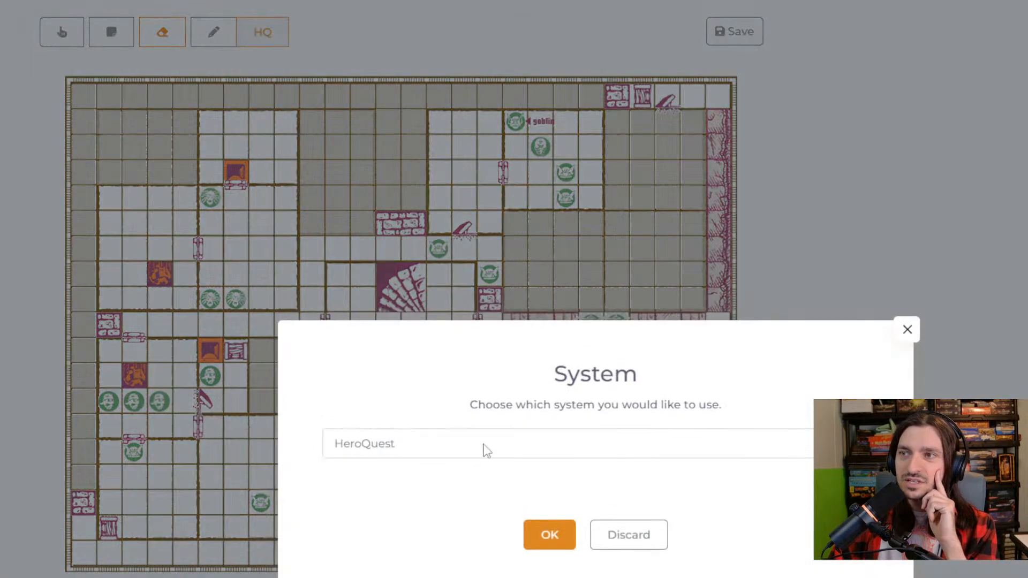
{"action": "left_click", "coordinate": [625, 538]}
{"action": "left_click", "coordinate": [231, 38]}
{"action": "left_click", "coordinate": [342, 32]}
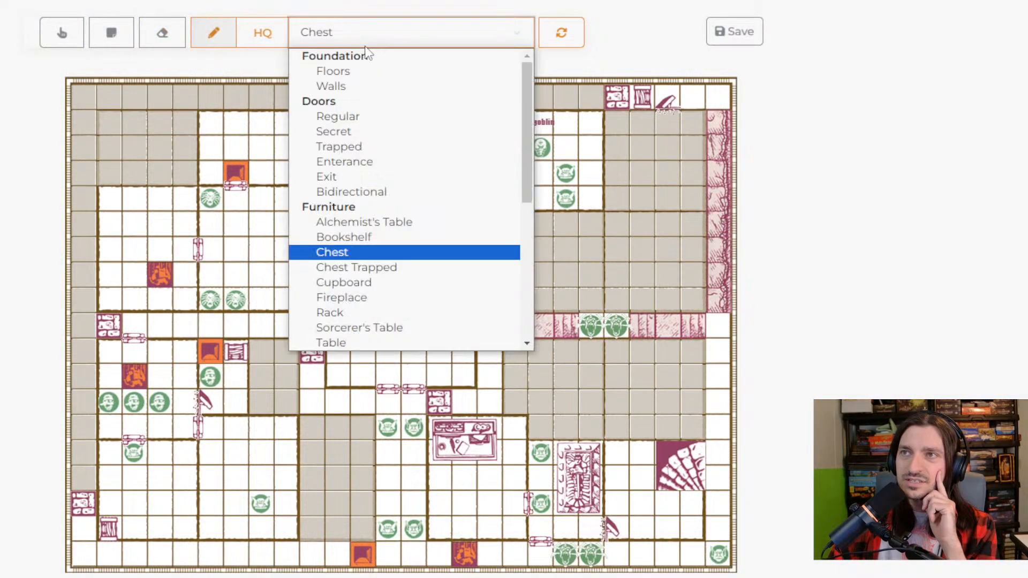
{"action": "scroll", "coordinate": [373, 240], "scroll_direction": "down", "scroll_amount": 5}
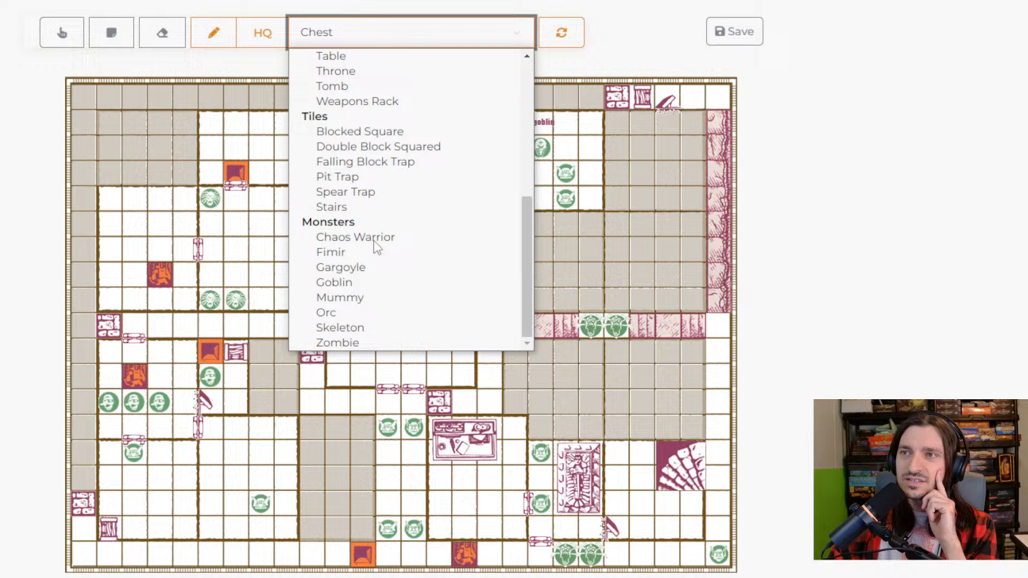
{"action": "left_click", "coordinate": [375, 312]}
{"action": "left_click", "coordinate": [387, 352]}
{"action": "left_click", "coordinate": [413, 326]}
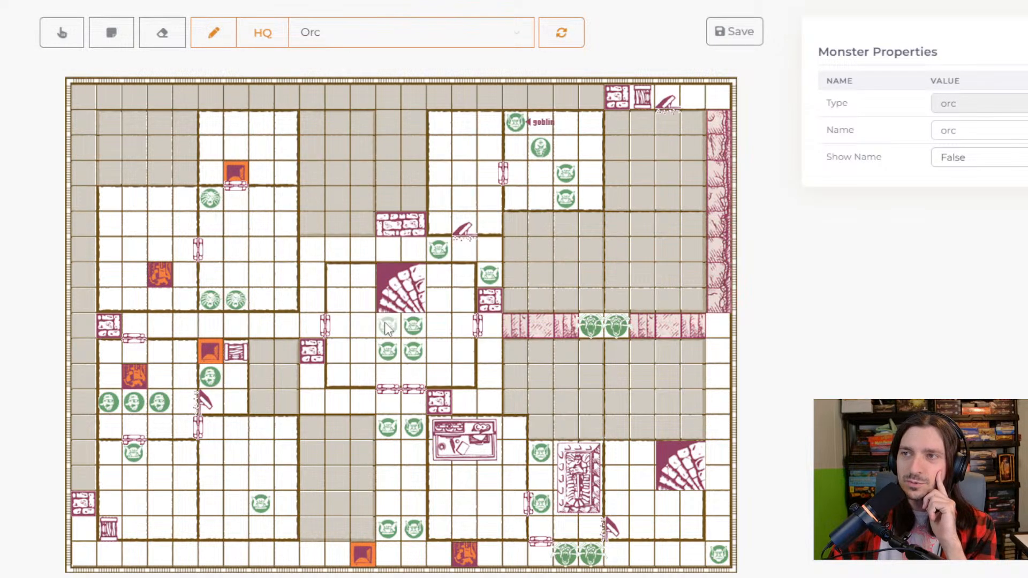
{"action": "left_click", "coordinate": [388, 327]}
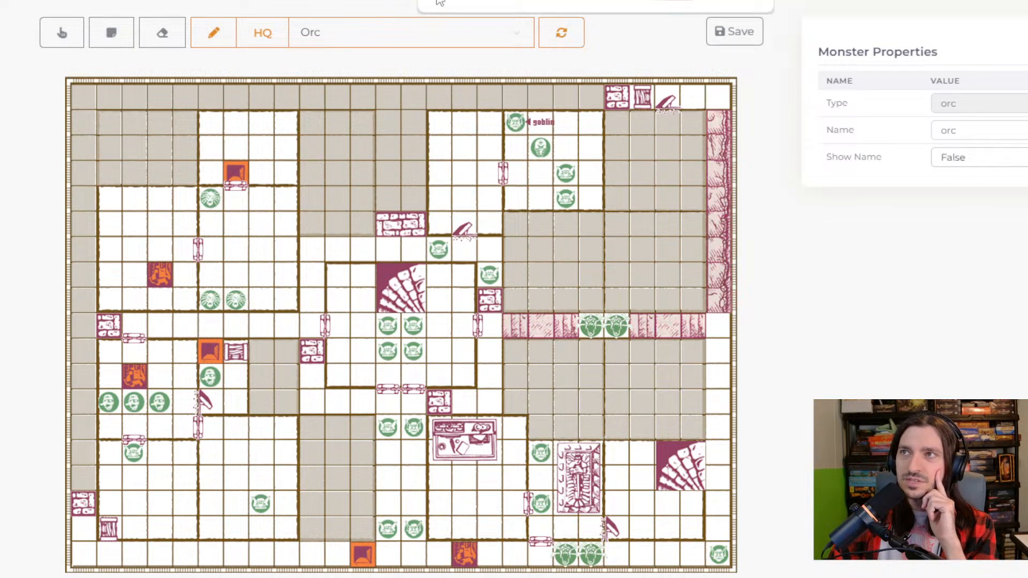
{"action": "left_click", "coordinate": [688, 2]}
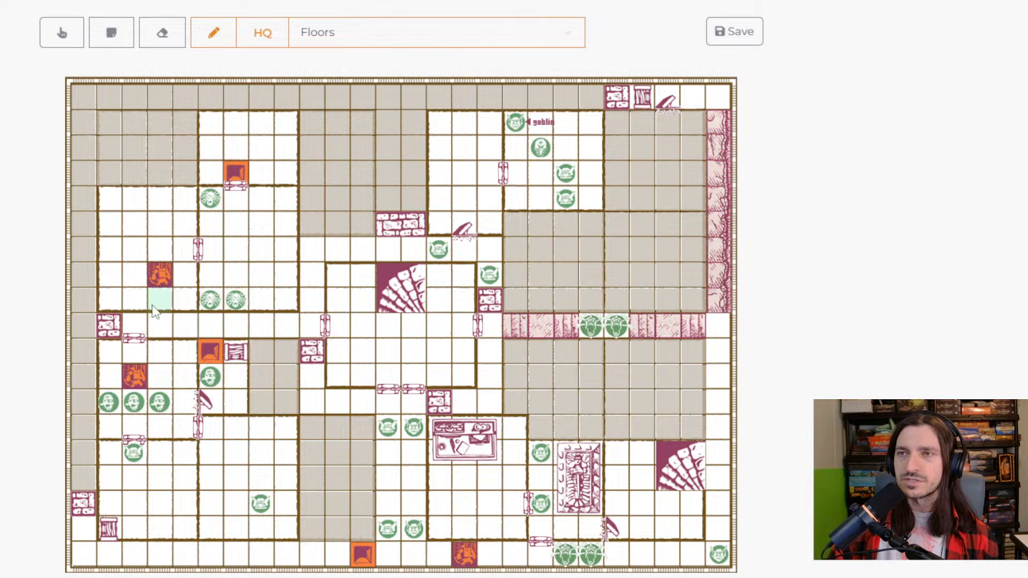
Place a Regular door on the large western room's south wall, in line with the Falling Block Trap
{"action": "left_click", "coordinate": [329, 35]}
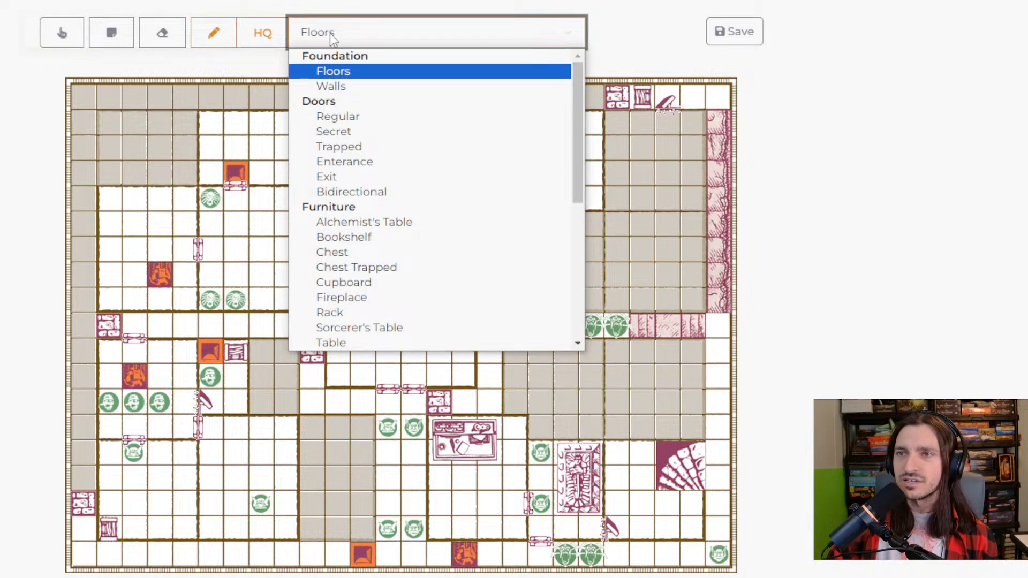
{"action": "scroll", "coordinate": [418, 199], "scroll_direction": "down", "scroll_amount": 5}
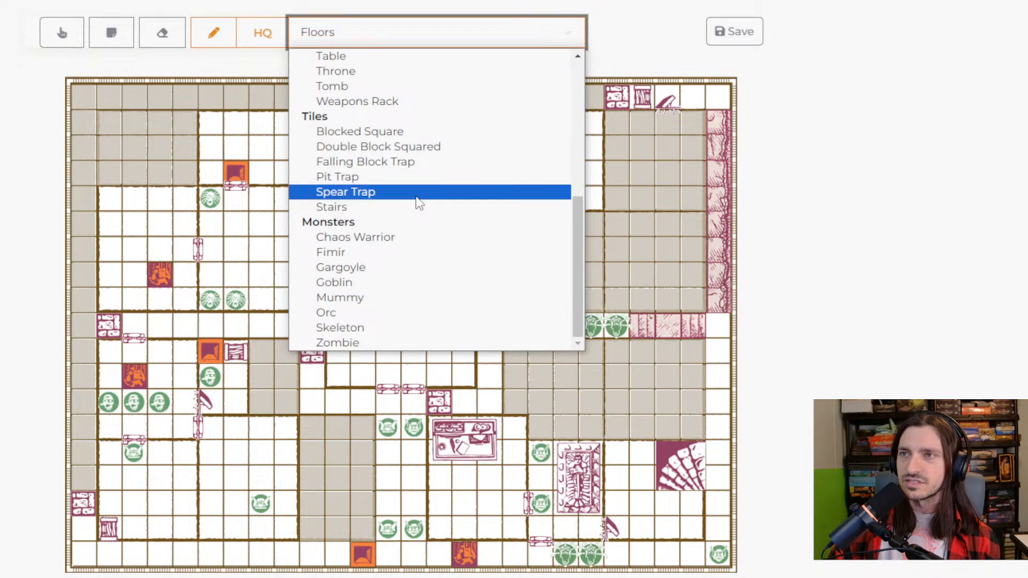
{"action": "scroll", "coordinate": [422, 236], "scroll_direction": "up", "scroll_amount": 5}
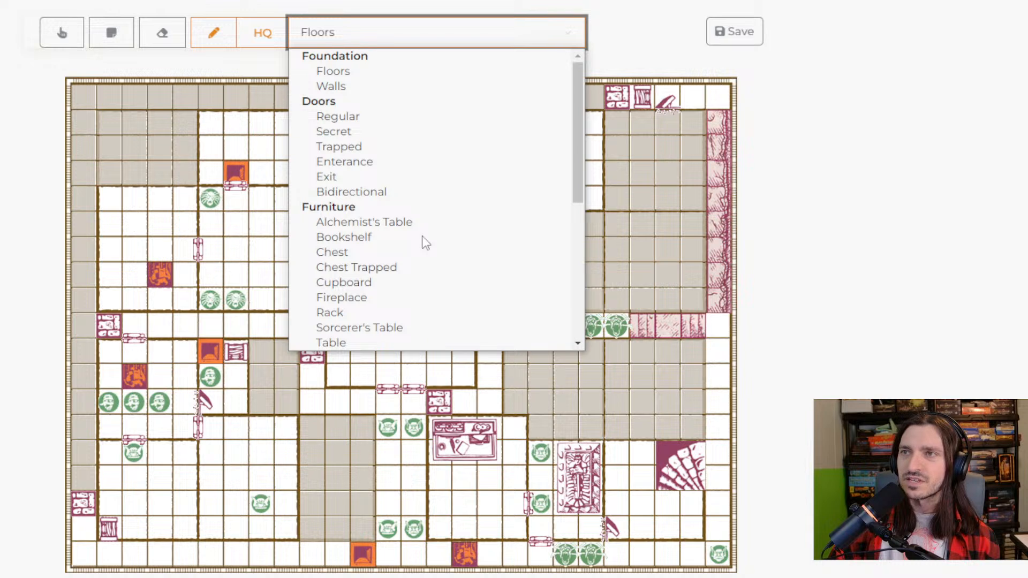
{"action": "left_click", "coordinate": [380, 115]}
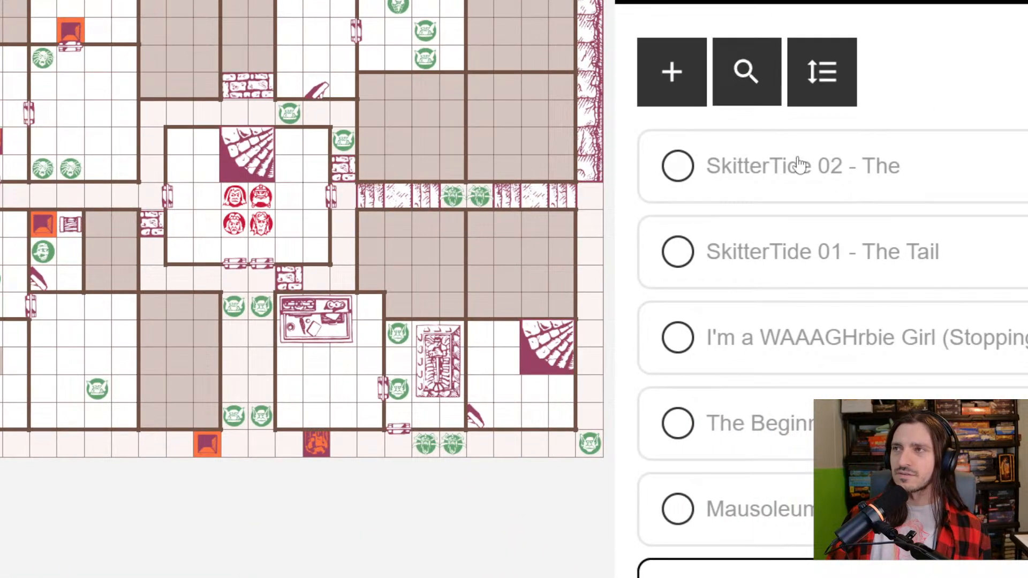
Return to the map editor and set Show Name to False for the labelled Goblin in the northeast room
{"action": "left_click", "coordinate": [691, 2]}
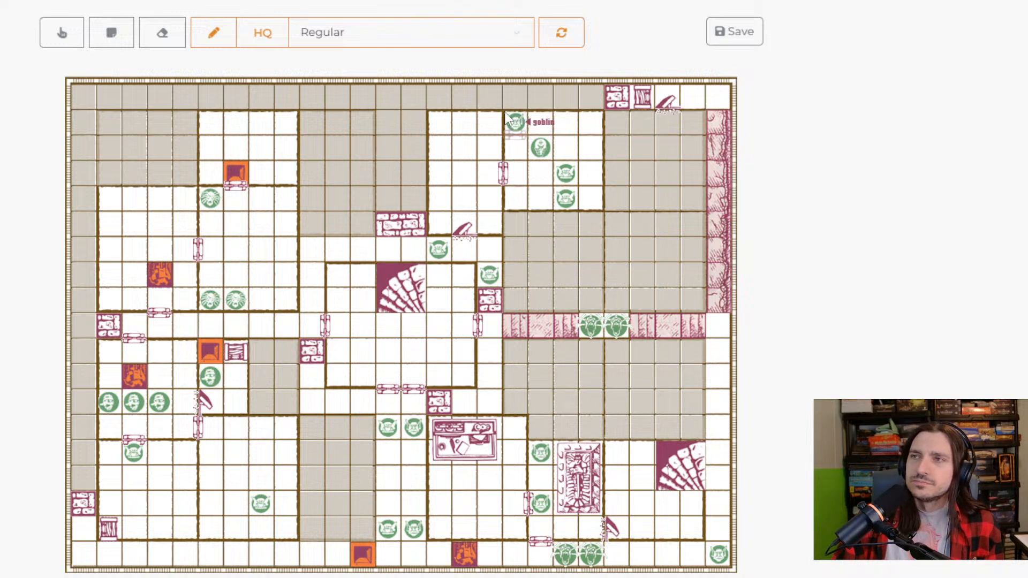
{"action": "left_click", "coordinate": [225, 43]}
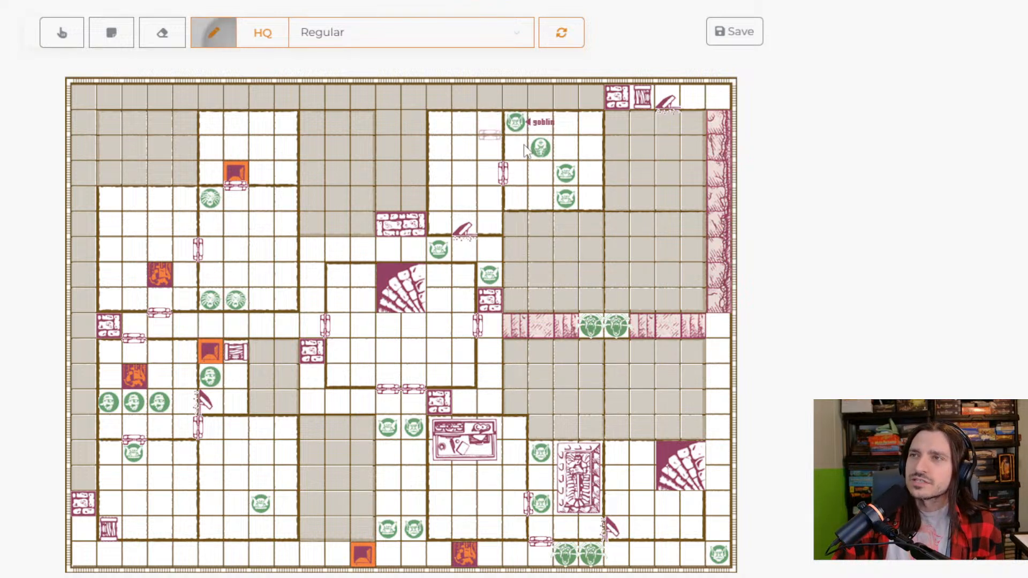
{"action": "left_click", "coordinate": [515, 129]}
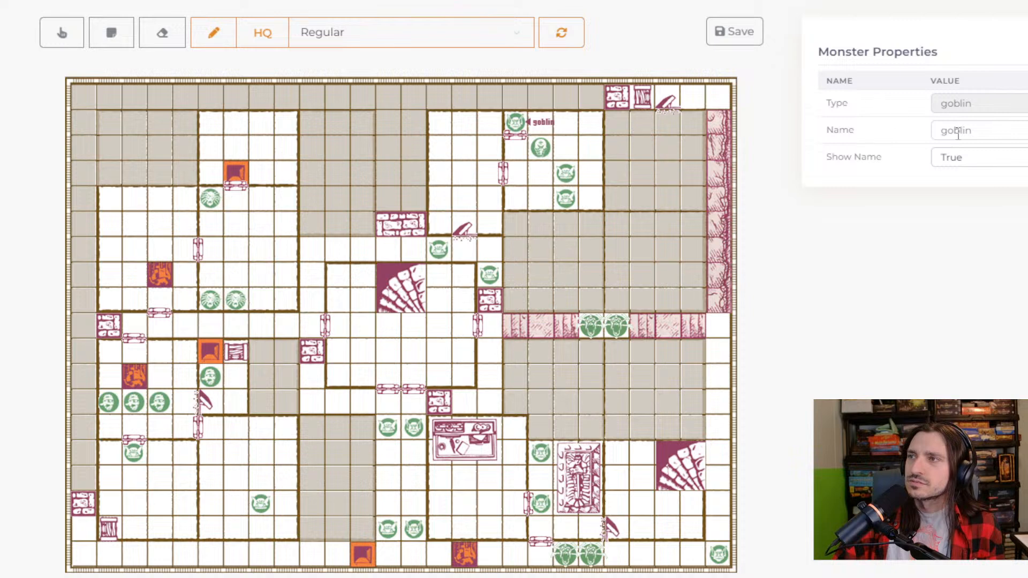
{"action": "left_click", "coordinate": [991, 133]}
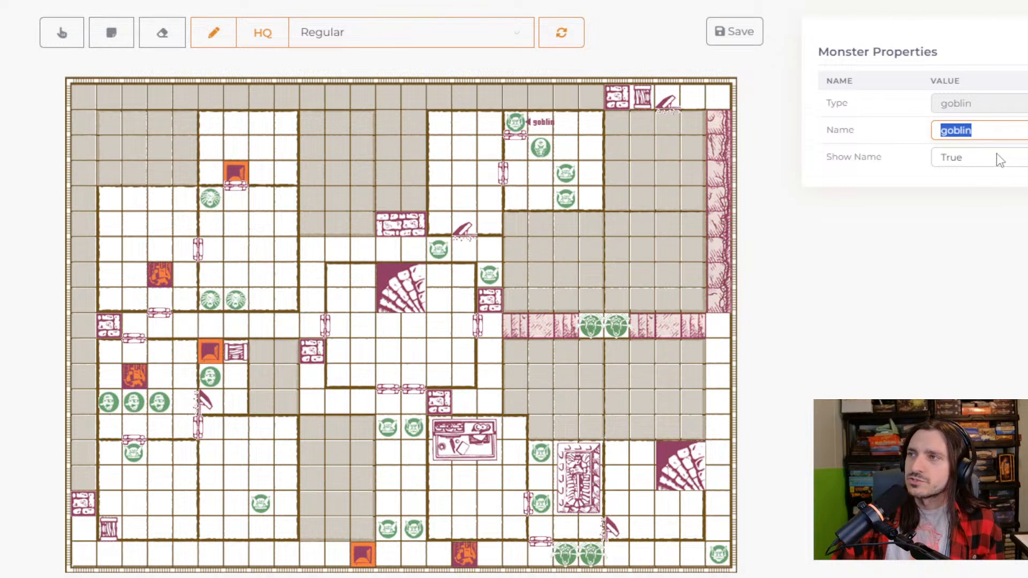
{"action": "left_click", "coordinate": [996, 155]}
{"action": "left_click", "coordinate": [995, 171]}
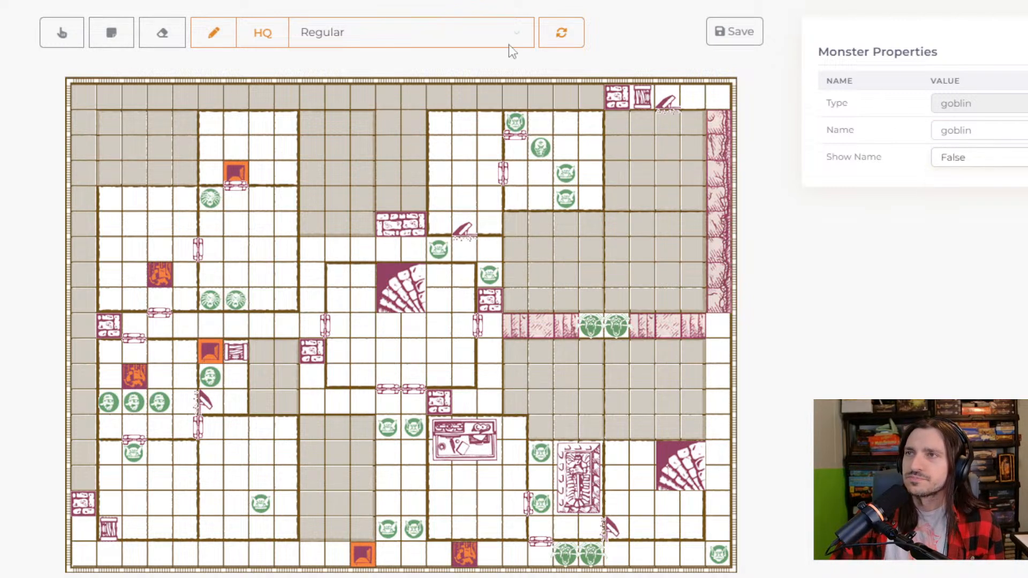
Save the map and erase the door together with the Goblin in the northeast room's northwest corner
{"action": "left_click", "coordinate": [747, 40]}
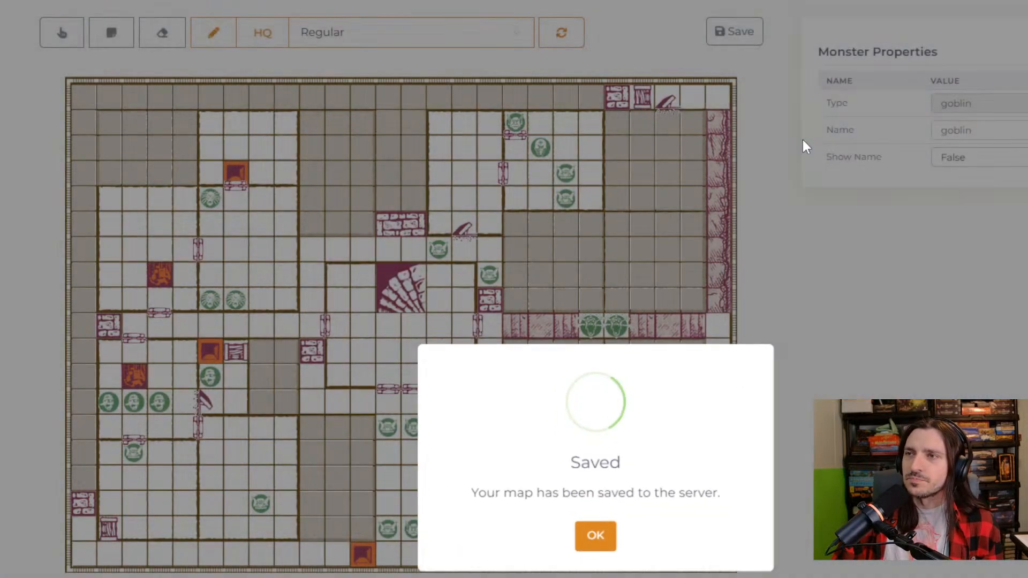
{"action": "left_click", "coordinate": [593, 538]}
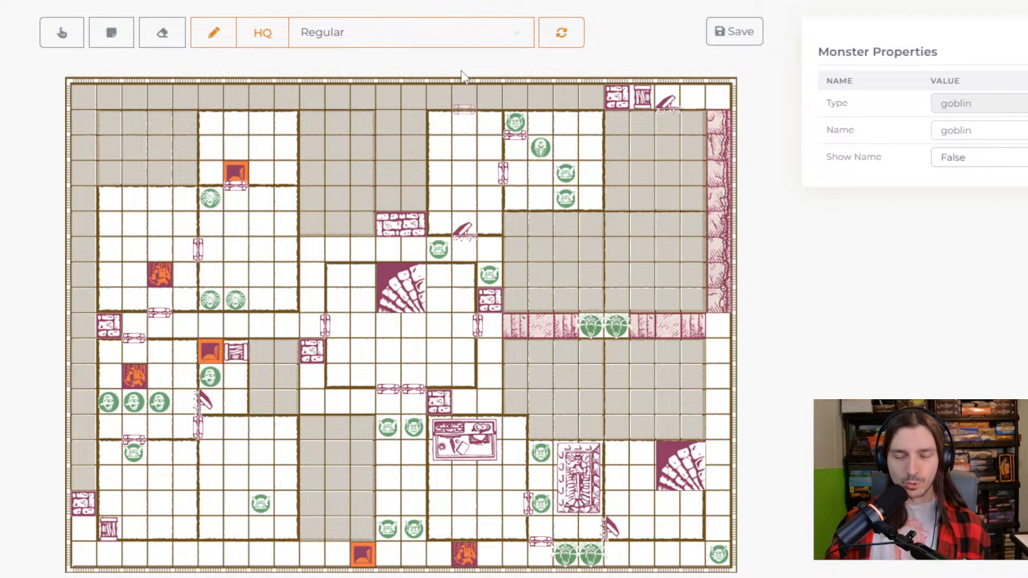
{"action": "left_click", "coordinate": [168, 35]}
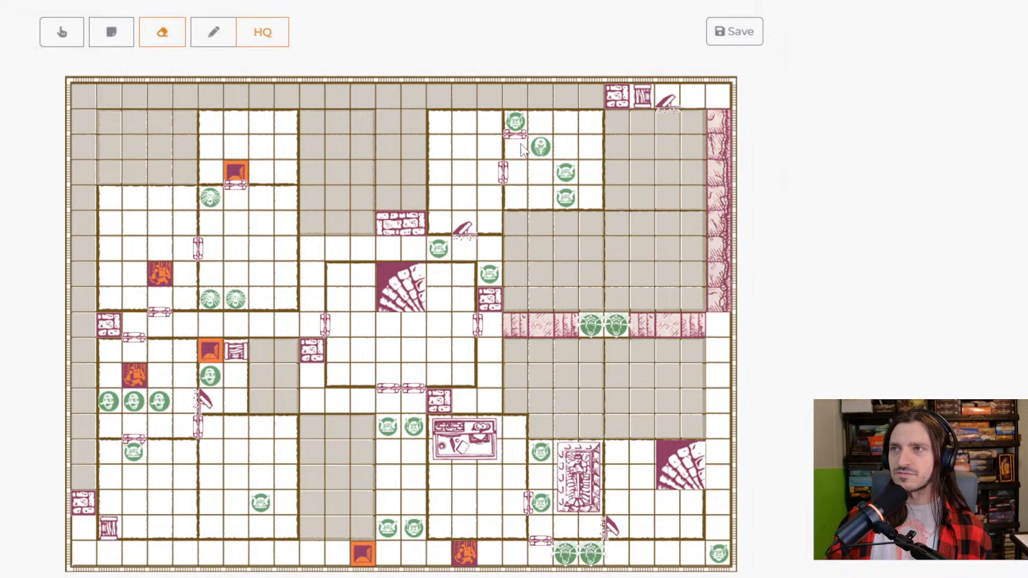
{"action": "left_click", "coordinate": [519, 130]}
Place a Goblin in the northwest corner square of the northeast room and save the map
{"action": "left_click", "coordinate": [216, 41]}
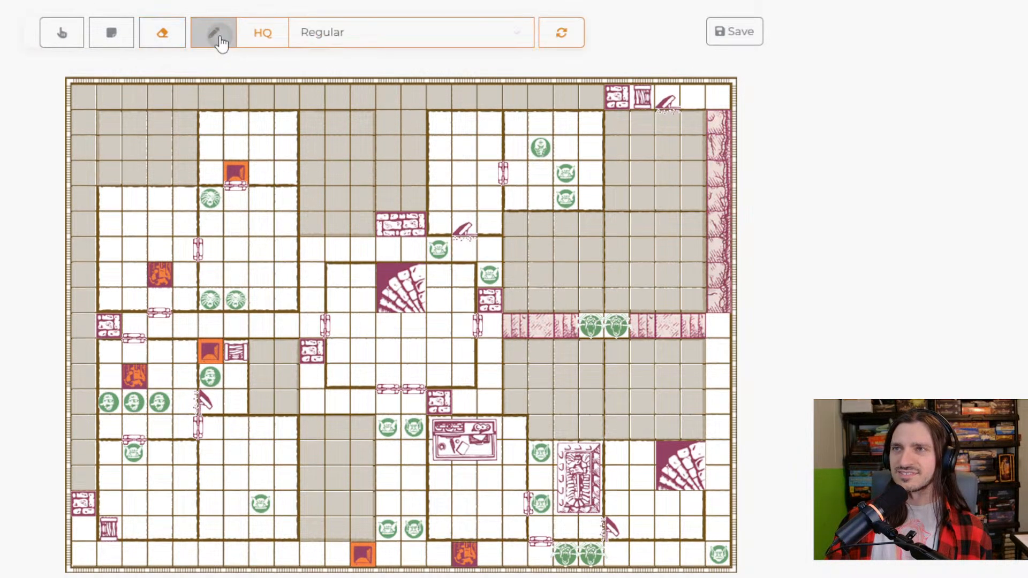
{"action": "left_click", "coordinate": [365, 38]}
{"action": "scroll", "coordinate": [362, 223], "scroll_direction": "down", "scroll_amount": 5}
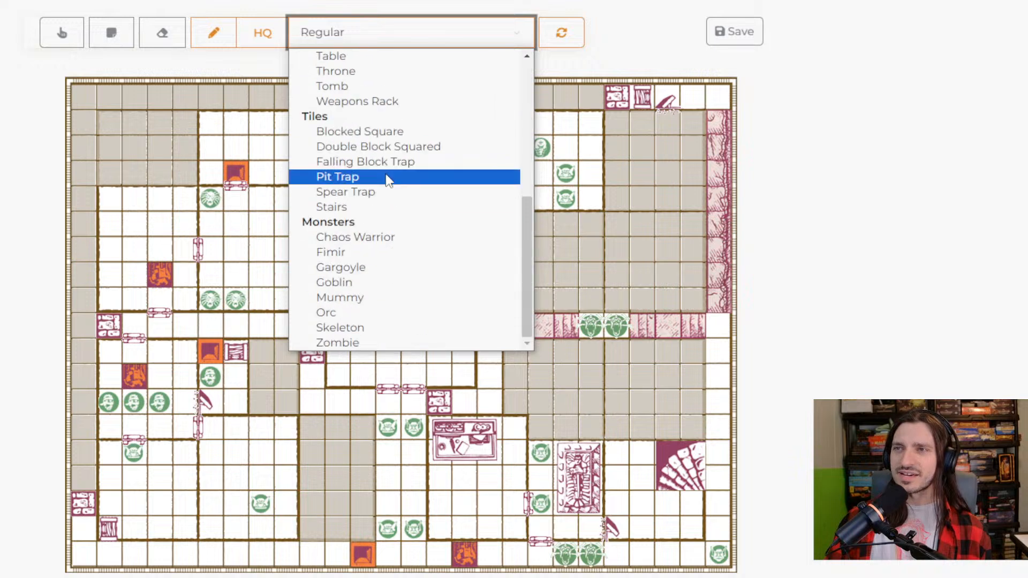
{"action": "left_click", "coordinate": [348, 282]}
{"action": "left_click", "coordinate": [515, 122]}
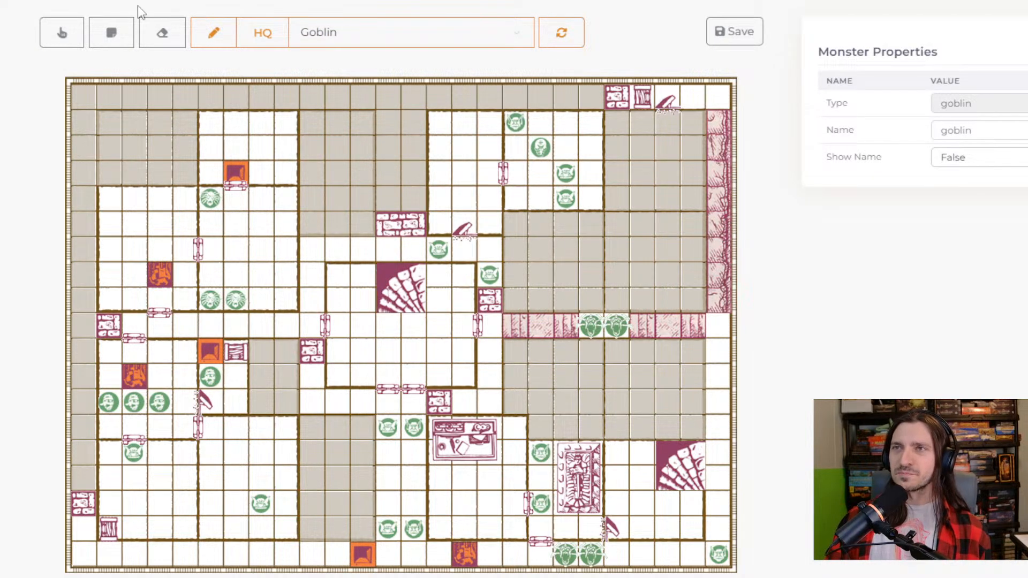
{"action": "left_click", "coordinate": [720, 33]}
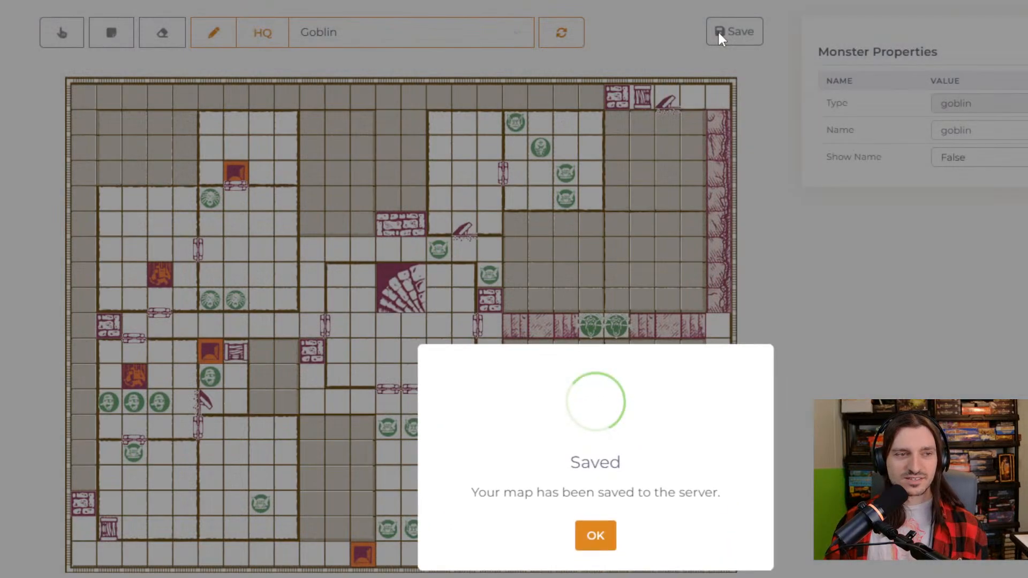
{"action": "left_click", "coordinate": [594, 538]}
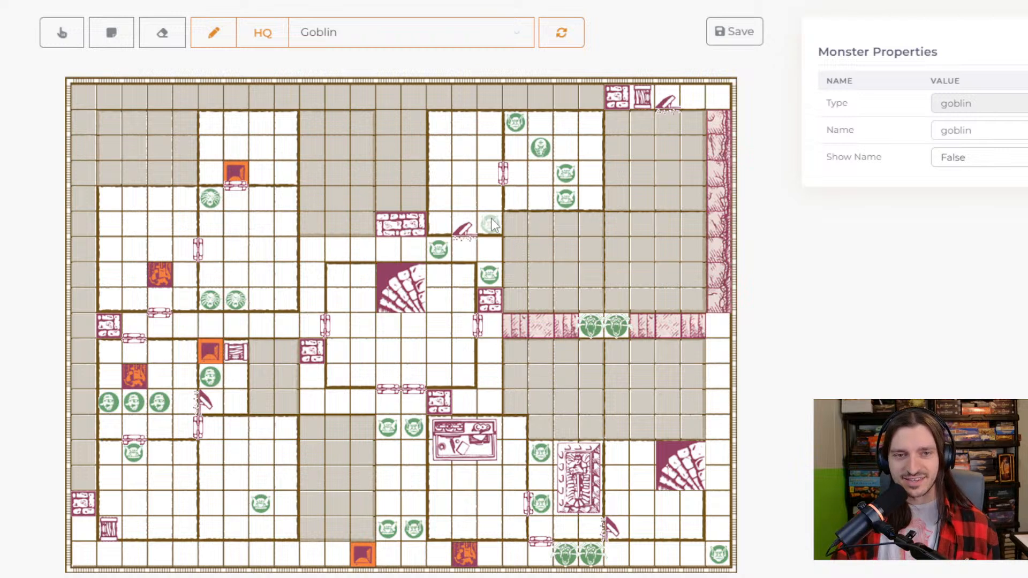
{"action": "left_click", "coordinate": [493, 276]}
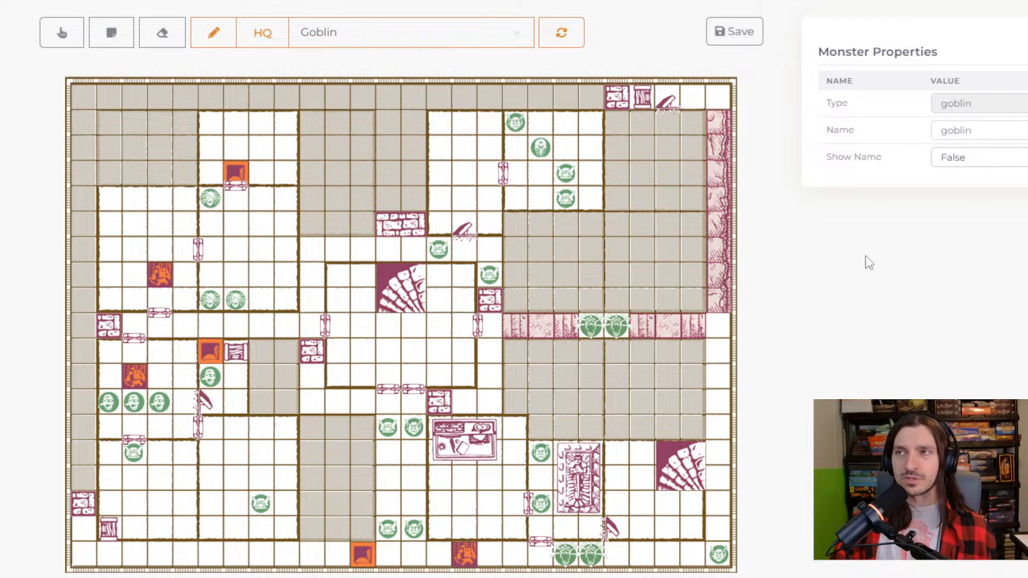
{"action": "left_click", "coordinate": [220, 39]}
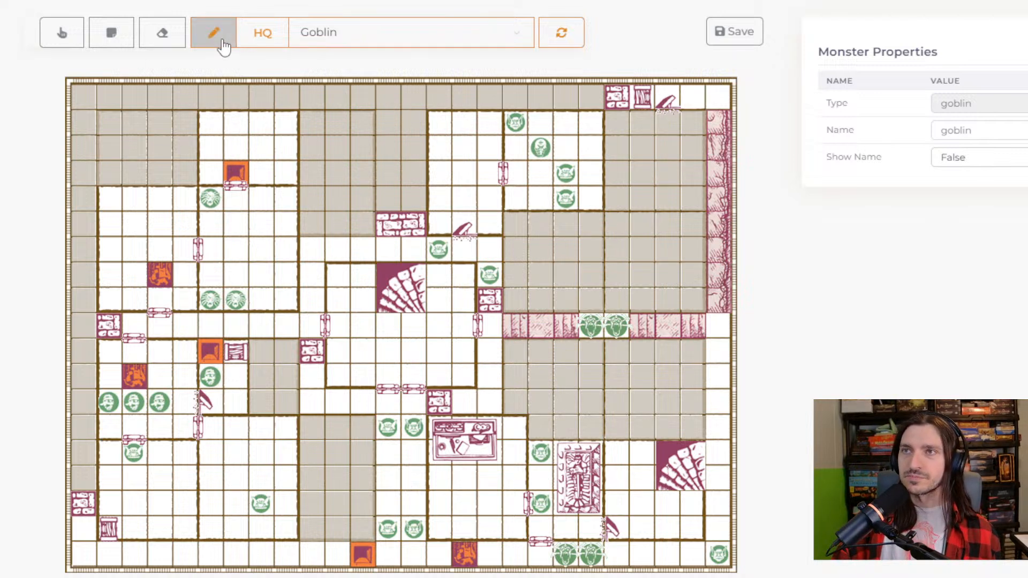
{"action": "left_click", "coordinate": [113, 36]}
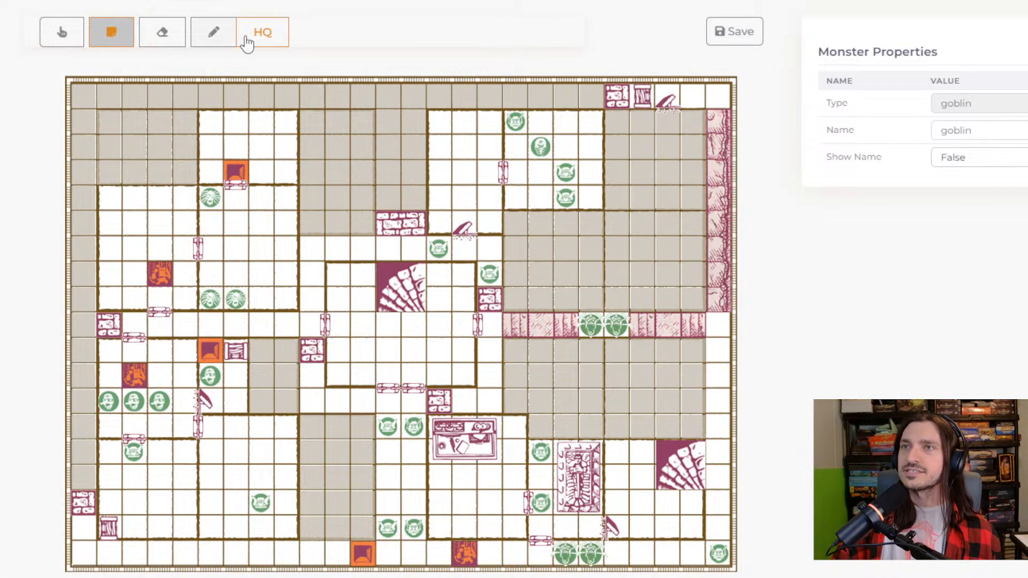
{"action": "left_click", "coordinate": [211, 39]}
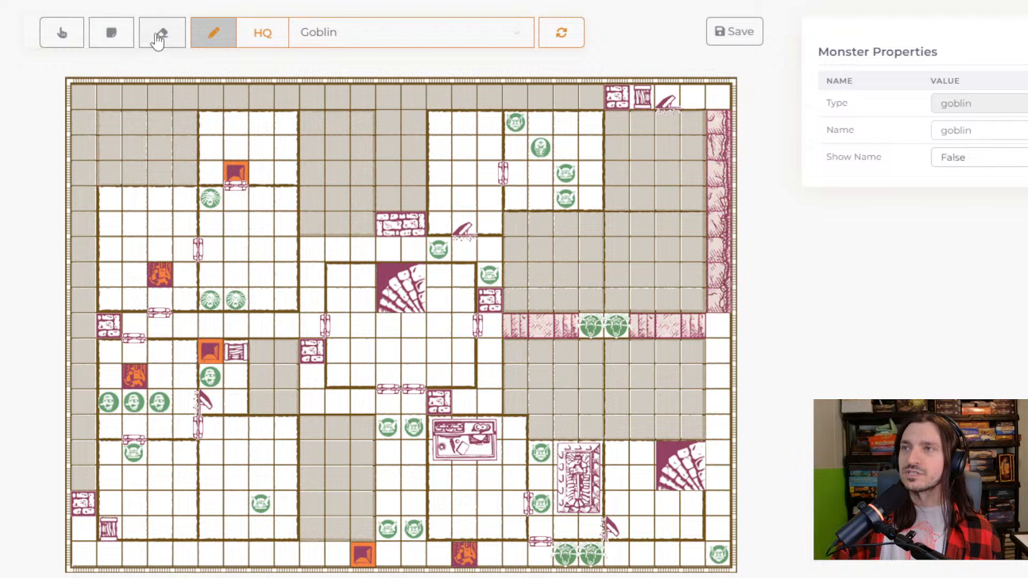
{"action": "left_click", "coordinate": [166, 41]}
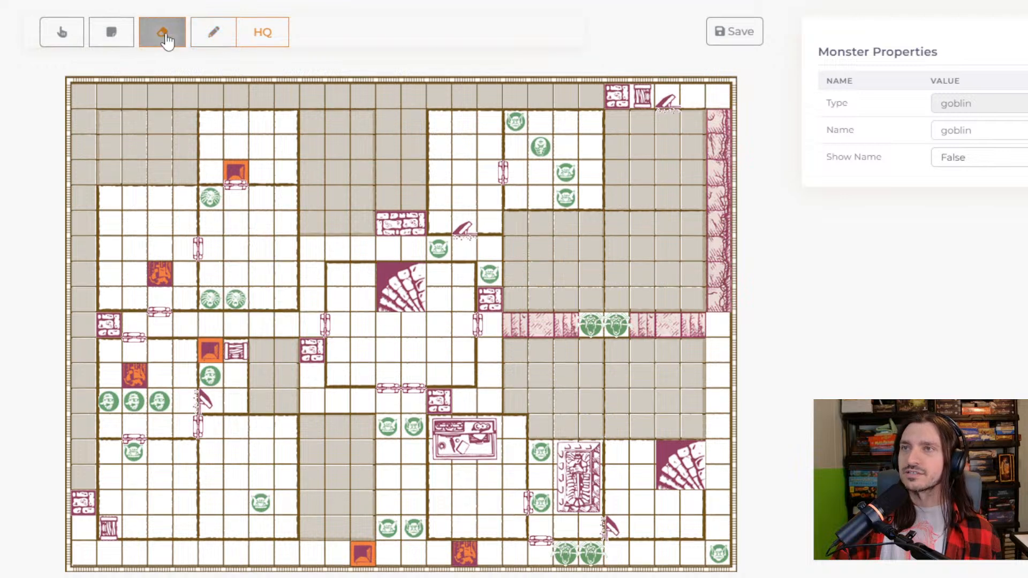
{"action": "left_click", "coordinate": [78, 42]}
{"action": "left_click", "coordinate": [600, 94]}
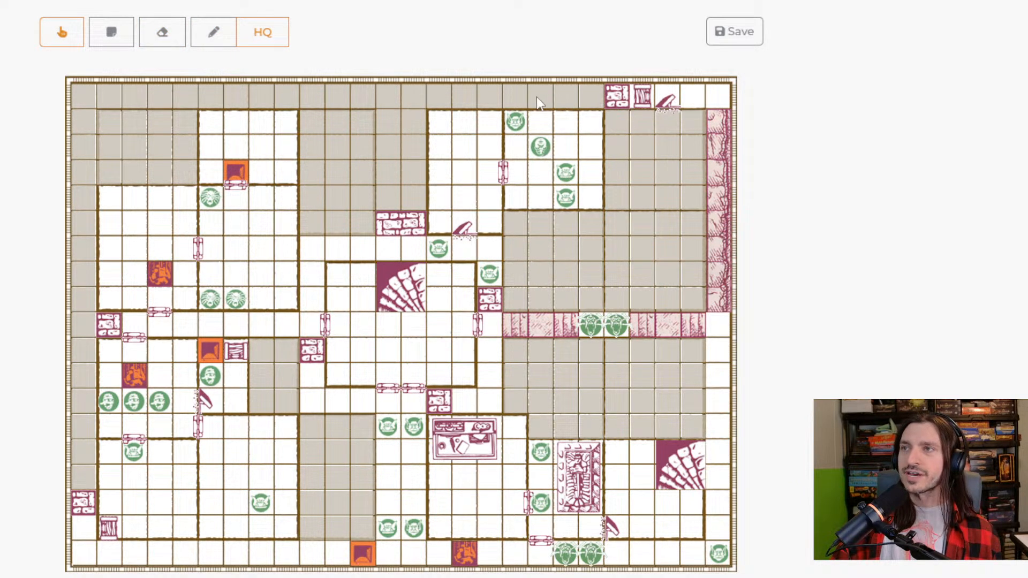
{"action": "left_click", "coordinate": [536, 96]}
{"action": "left_click", "coordinate": [590, 97]}
{"action": "left_click", "coordinate": [611, 93]}
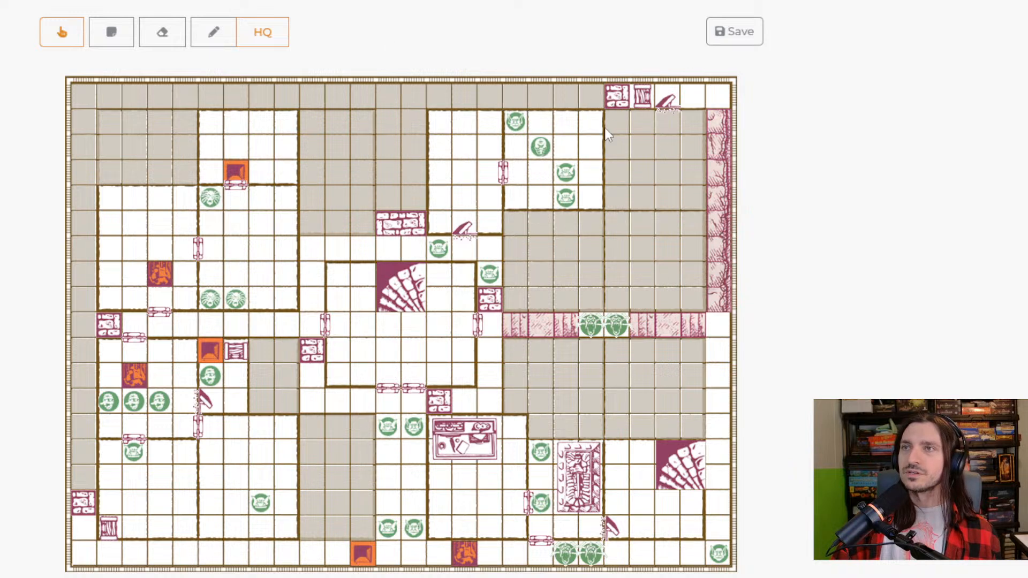
{"action": "left_click", "coordinate": [624, 103]}
{"action": "right_click", "coordinate": [588, 96]}
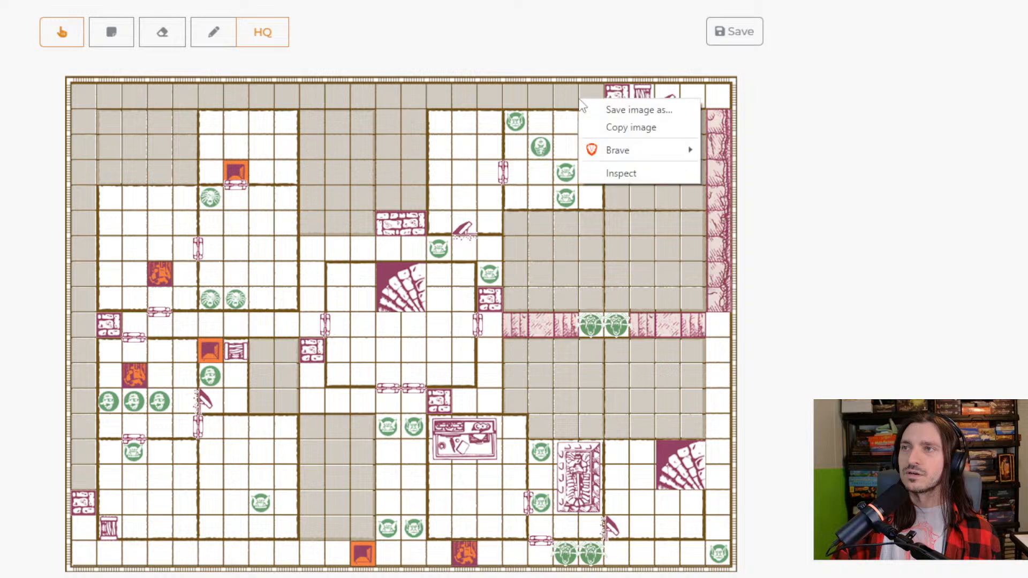
{"action": "key", "text": "Escape"}
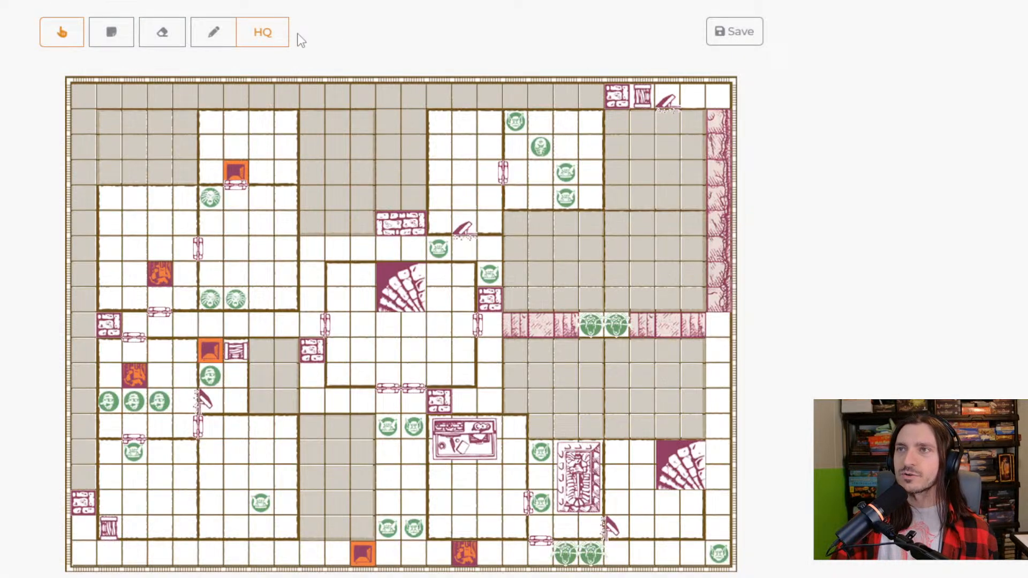
Place a Blocked Square three squares west of the northern corridor's old one, and erase the old Blocked Square, chest and secret door
{"action": "left_click", "coordinate": [213, 33]}
{"action": "left_click", "coordinate": [374, 36]}
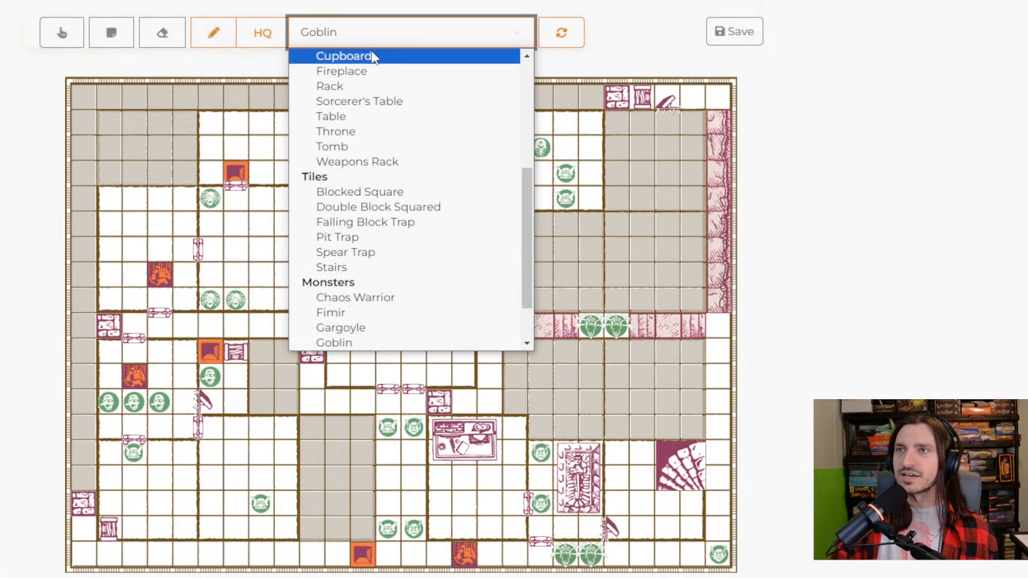
{"action": "left_click", "coordinate": [383, 192]}
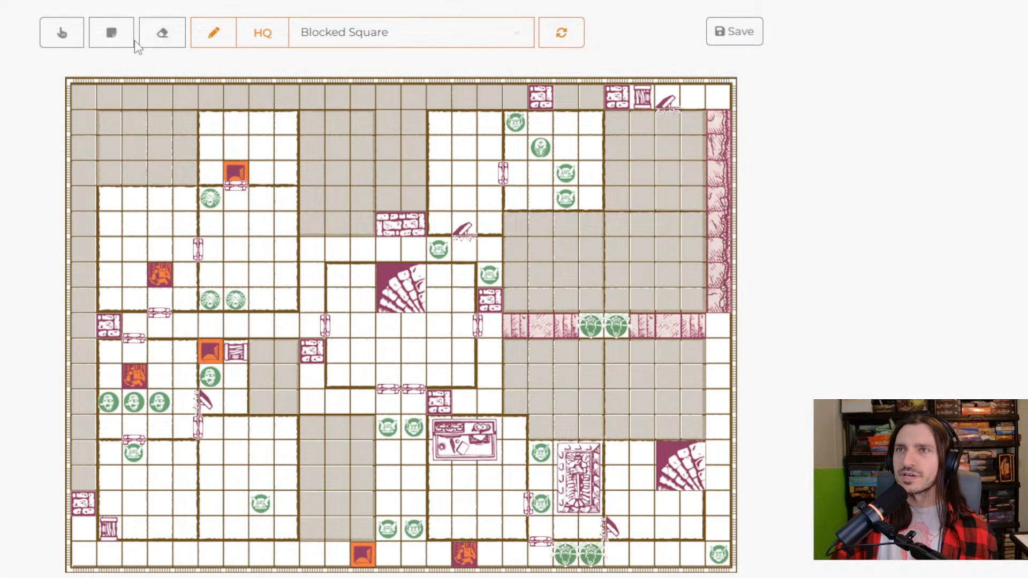
{"action": "left_click", "coordinate": [162, 33]}
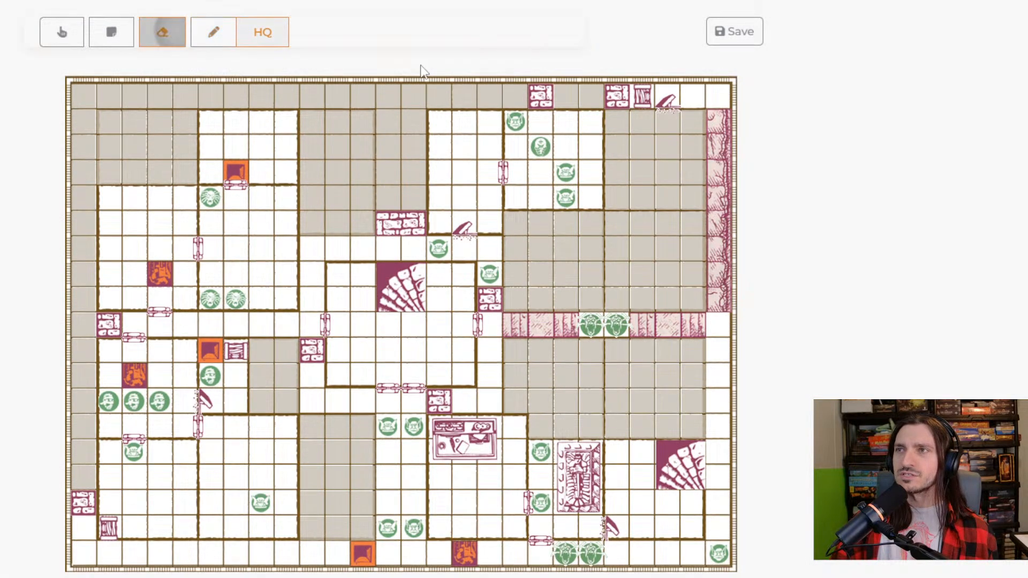
{"action": "left_click", "coordinate": [621, 98]}
Turn the two shaded squares directly east of the northern corridor's Blocked Square into Floors
{"action": "left_click", "coordinate": [209, 35]}
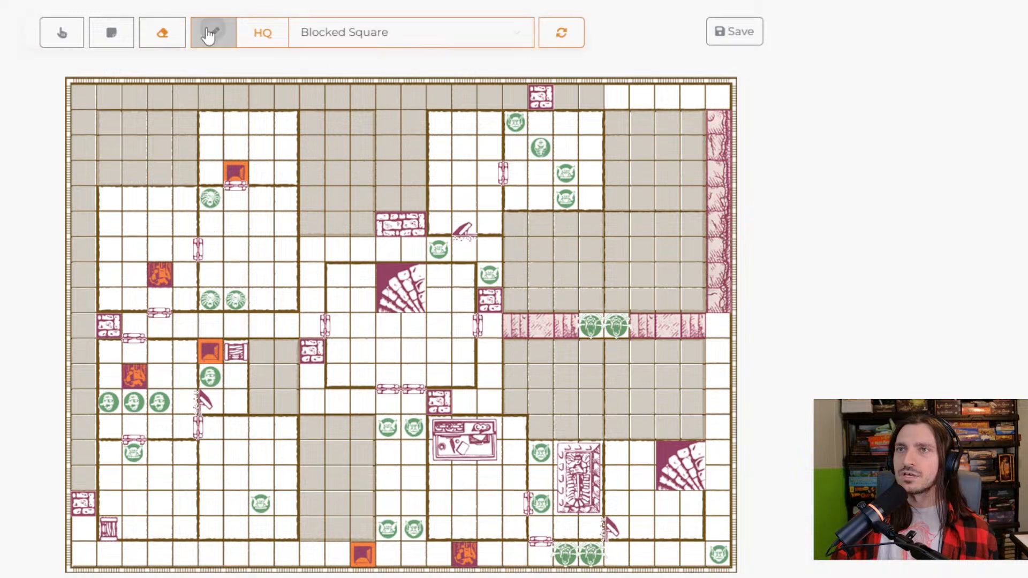
{"action": "left_click", "coordinate": [396, 31]}
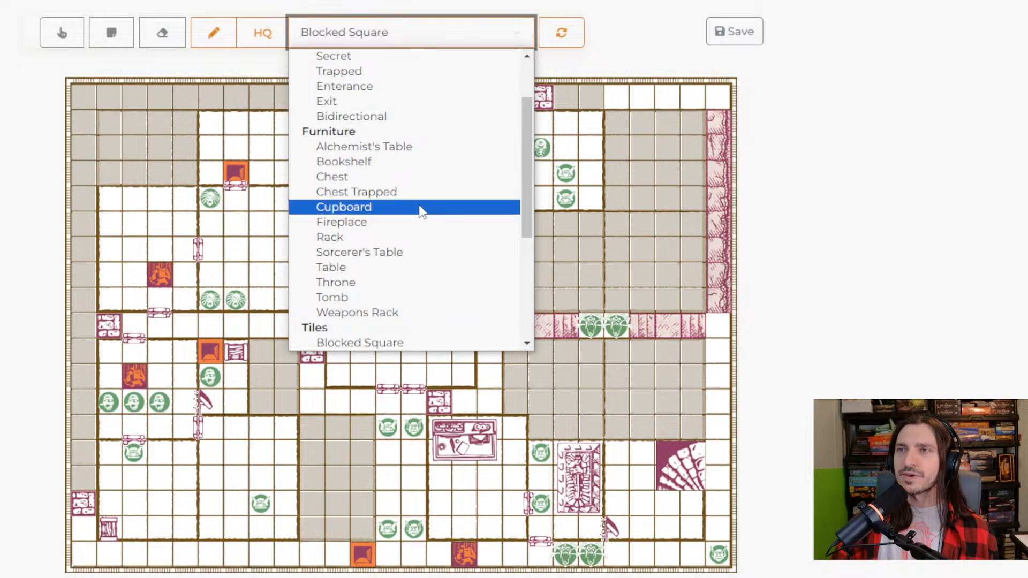
{"action": "scroll", "coordinate": [412, 203], "scroll_direction": "up", "scroll_amount": 3}
{"action": "left_click", "coordinate": [375, 71]}
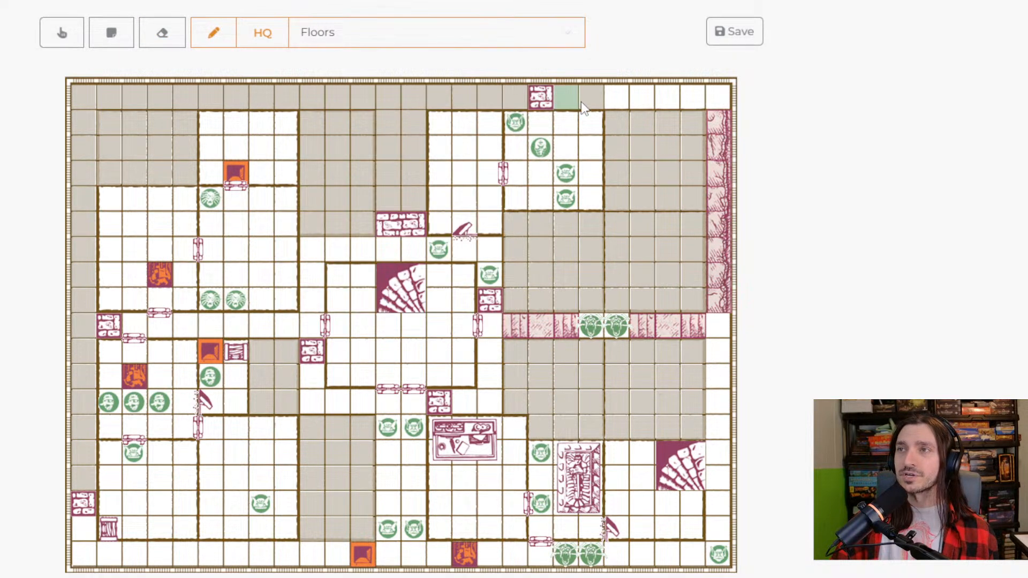
Place a Secret door on the northern corridor's south wall, two squares east of the Blocked Square
{"action": "left_click", "coordinate": [356, 36]}
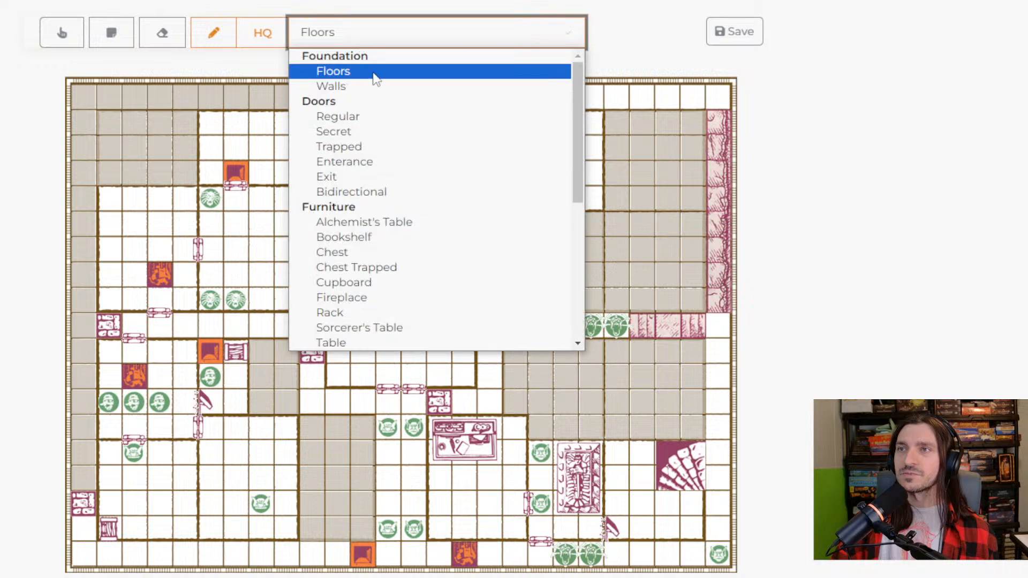
{"action": "left_click", "coordinate": [378, 132]}
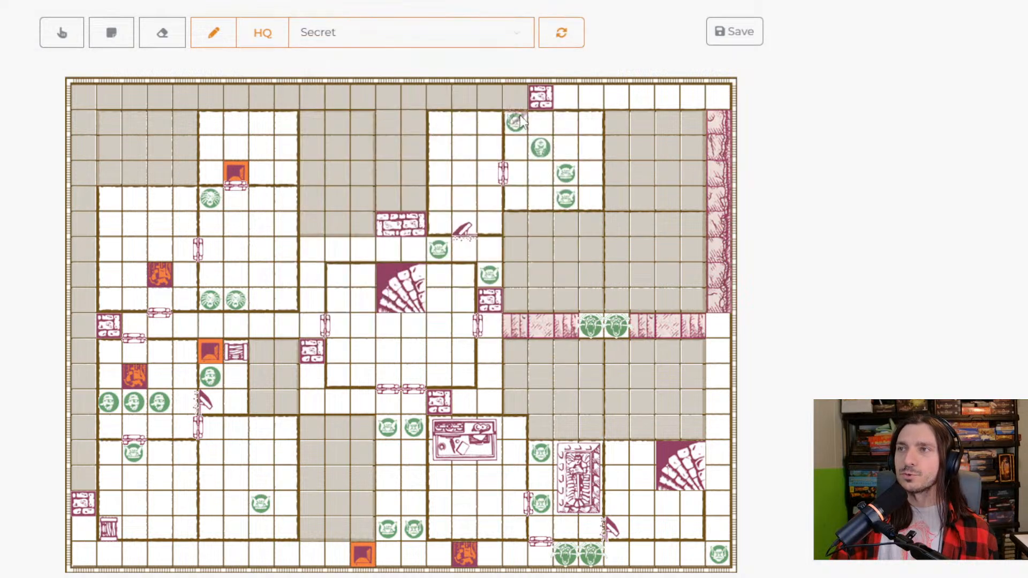
{"action": "left_click", "coordinate": [592, 103]}
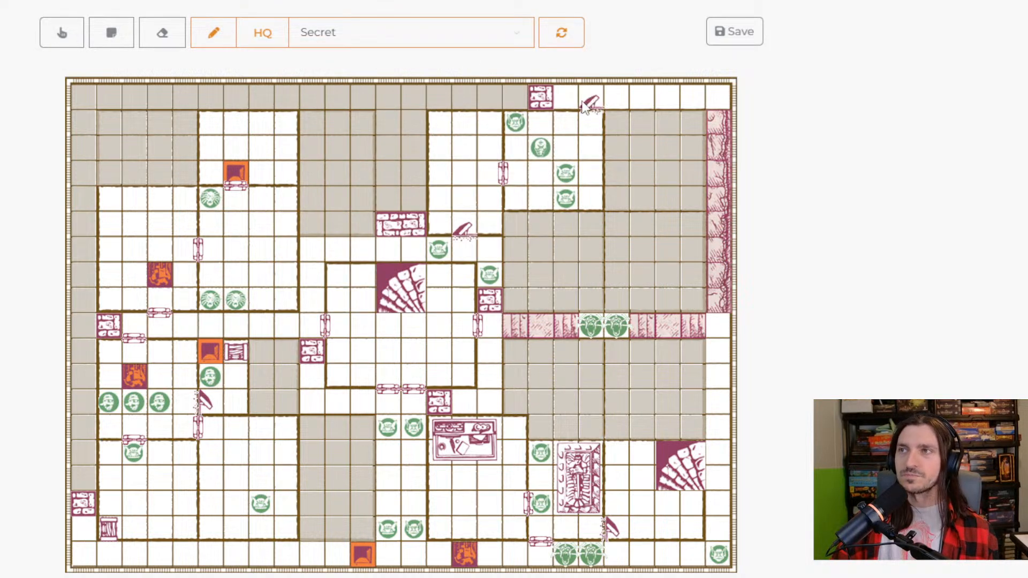
Place a Chest between the Blocked Square and the secret door in the northern corridor, and save the map
{"action": "left_click", "coordinate": [374, 42]}
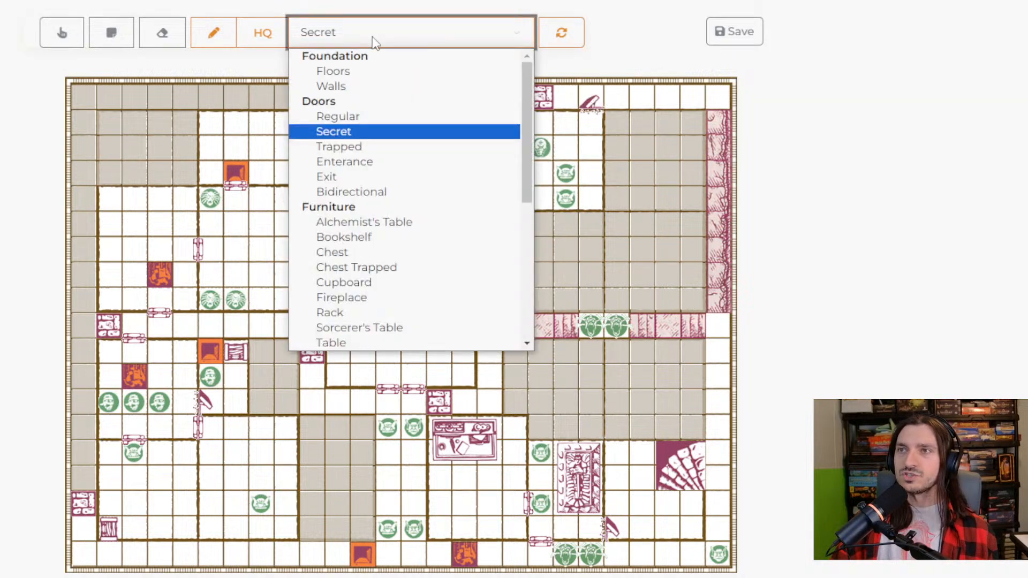
{"action": "left_click", "coordinate": [404, 252]}
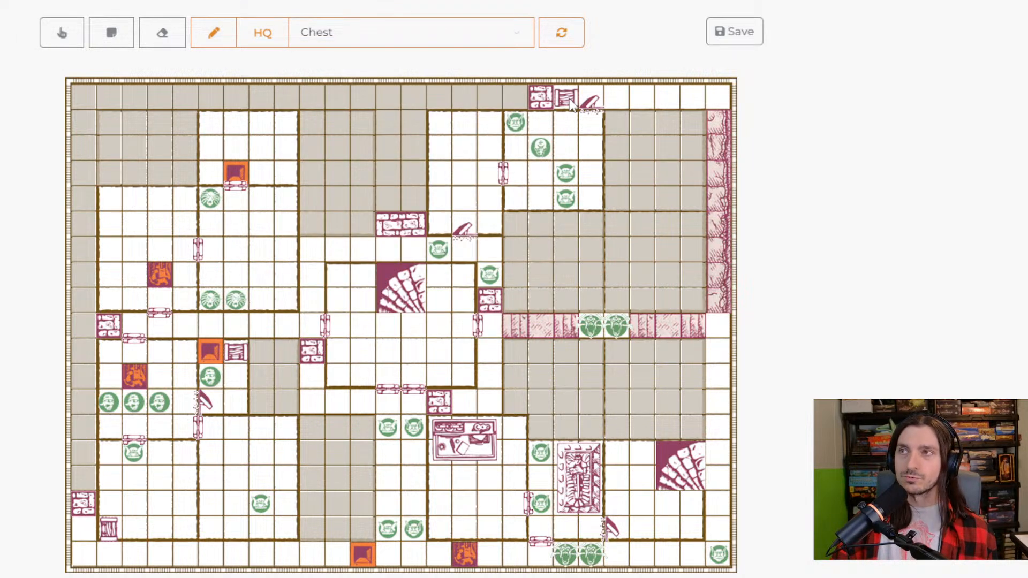
{"action": "right_click", "coordinate": [570, 102]}
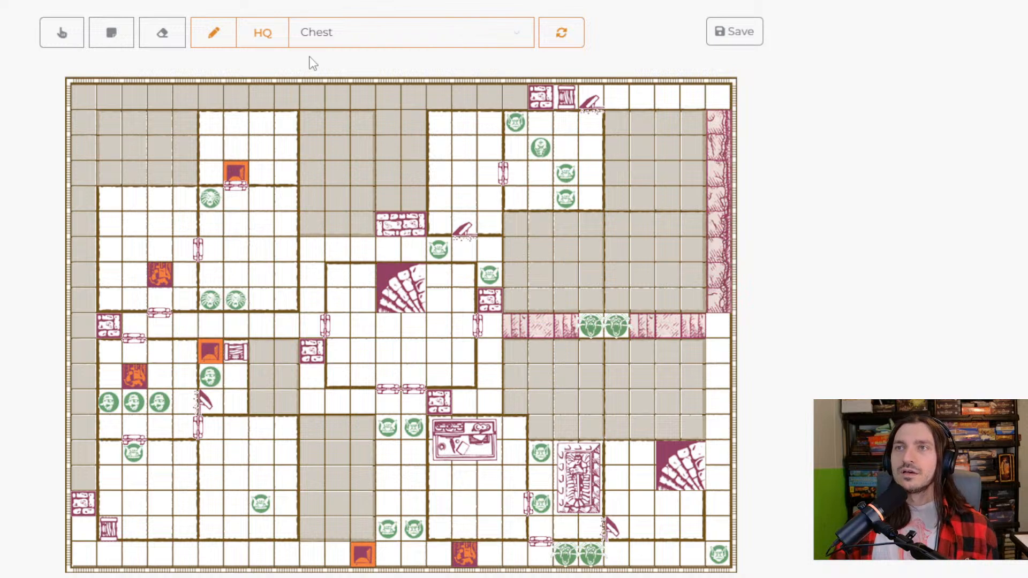
{"action": "left_click", "coordinate": [727, 33]}
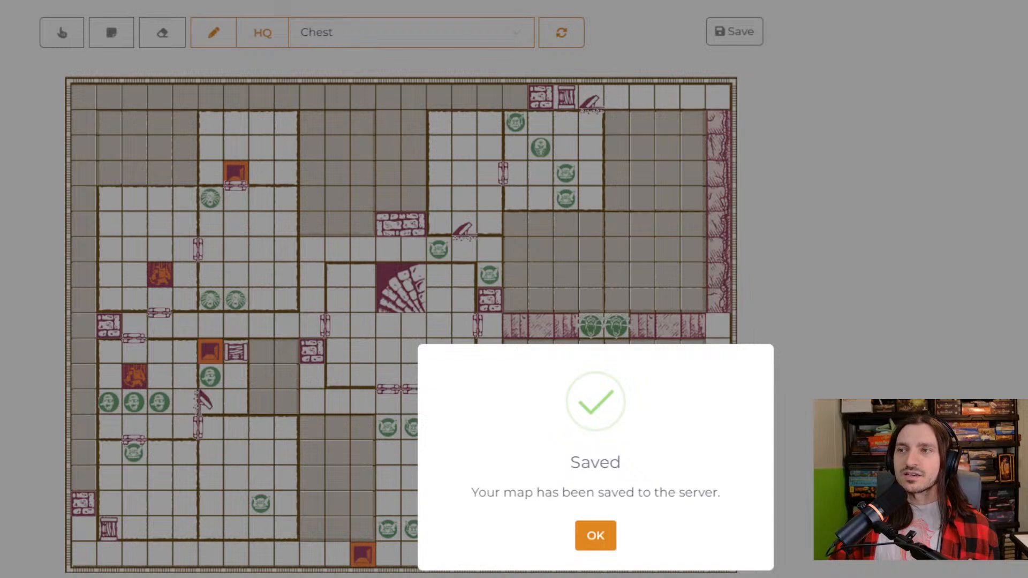
{"action": "left_click", "coordinate": [589, 534]}
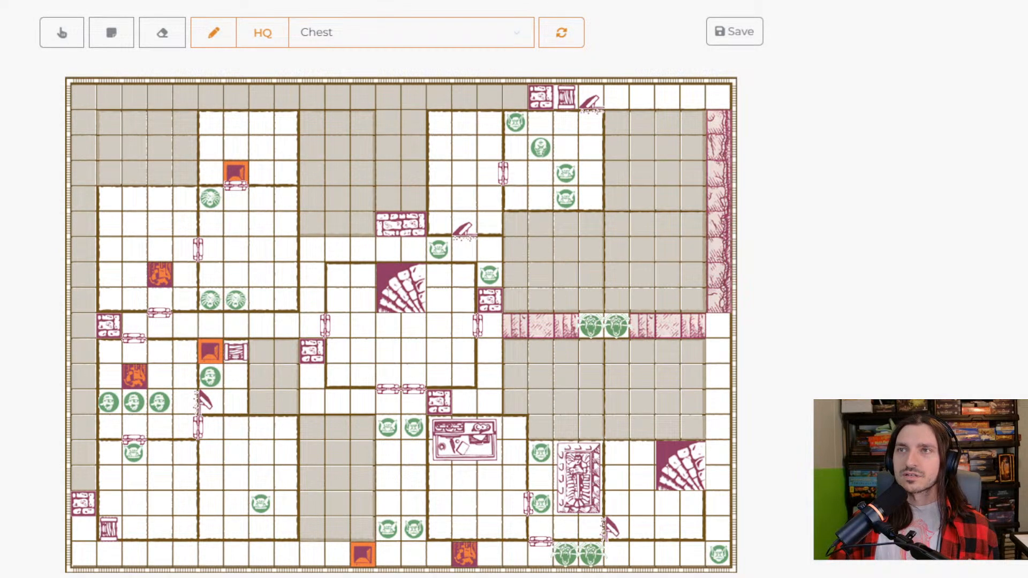
{"action": "left_click", "coordinate": [62, 33]}
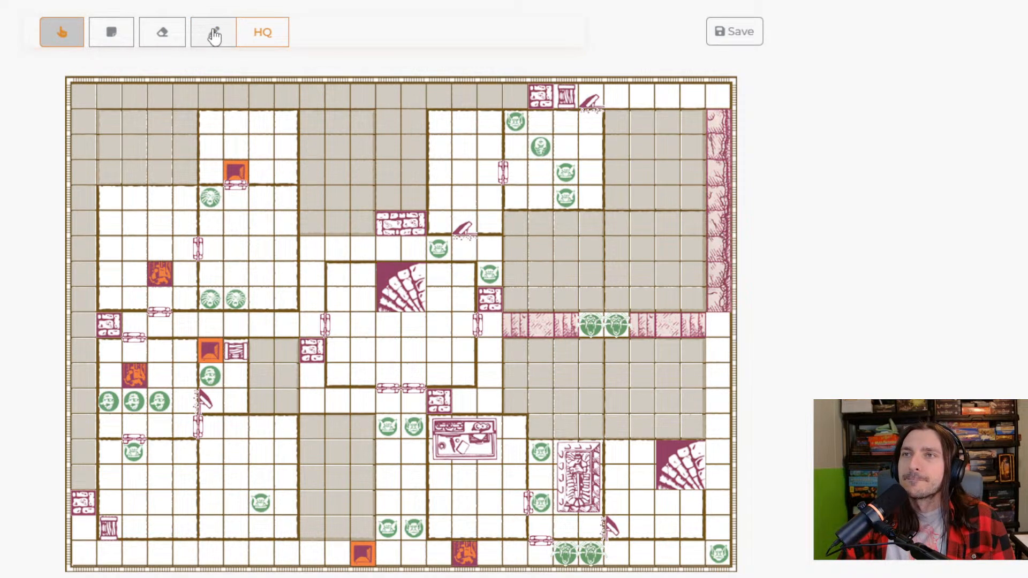
{"action": "left_click", "coordinate": [115, 36]}
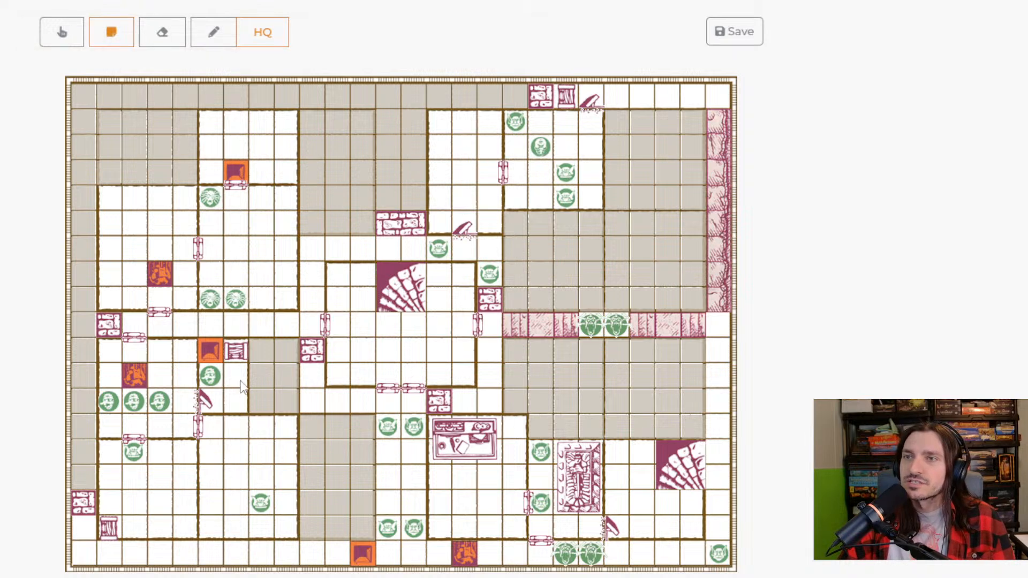
{"action": "left_click", "coordinate": [113, 41]}
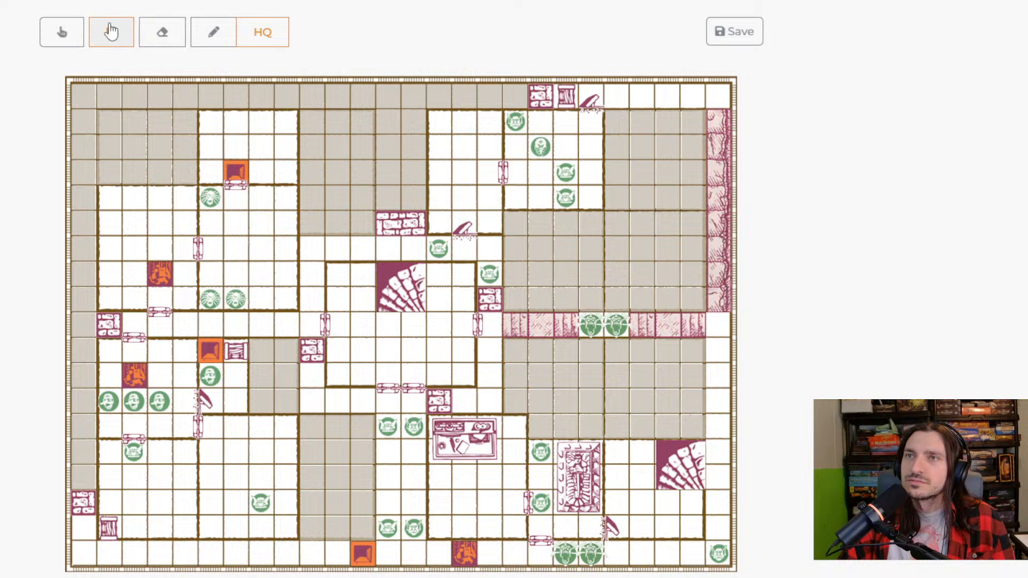
{"action": "left_click", "coordinate": [213, 39]}
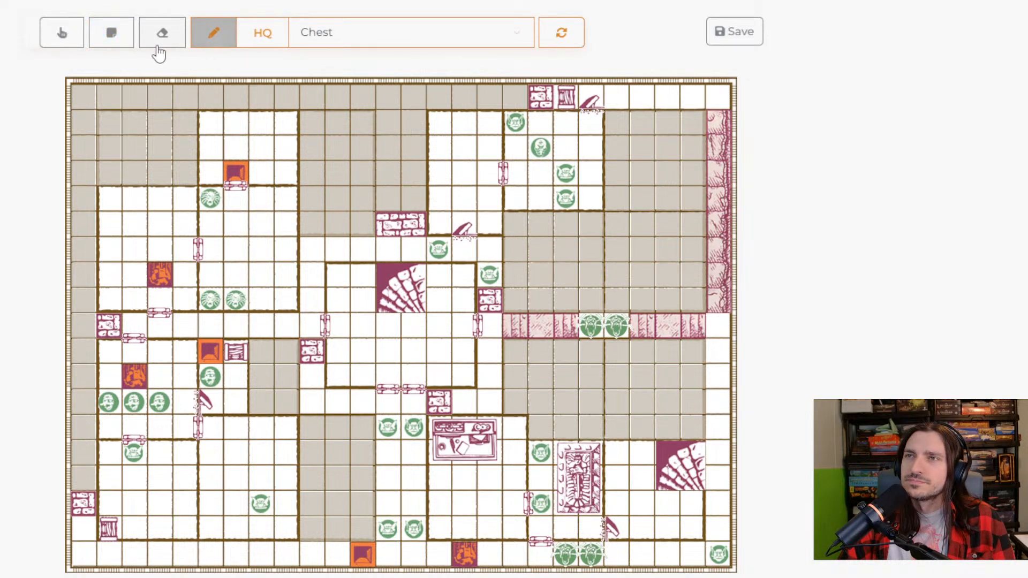
{"action": "left_click", "coordinate": [112, 34]}
{"action": "left_click", "coordinate": [260, 225]}
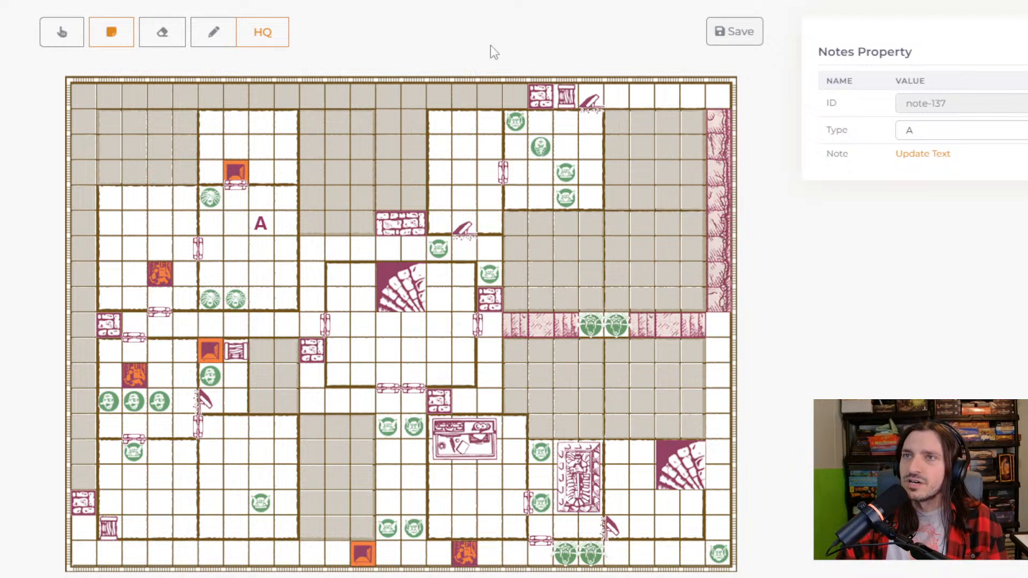
{"action": "left_click", "coordinate": [163, 34]}
{"action": "left_click", "coordinate": [260, 224]}
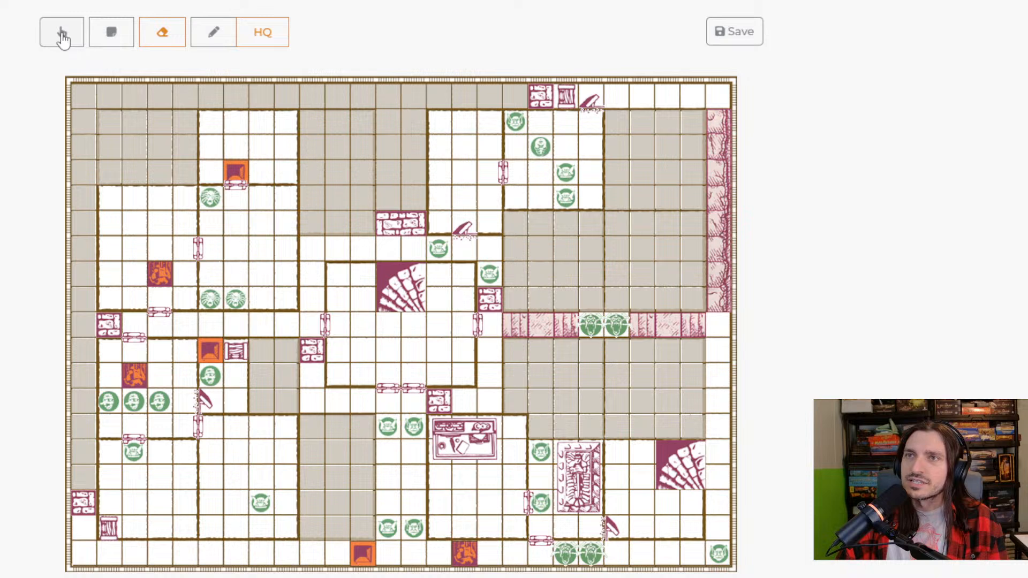
{"action": "left_click", "coordinate": [111, 33]}
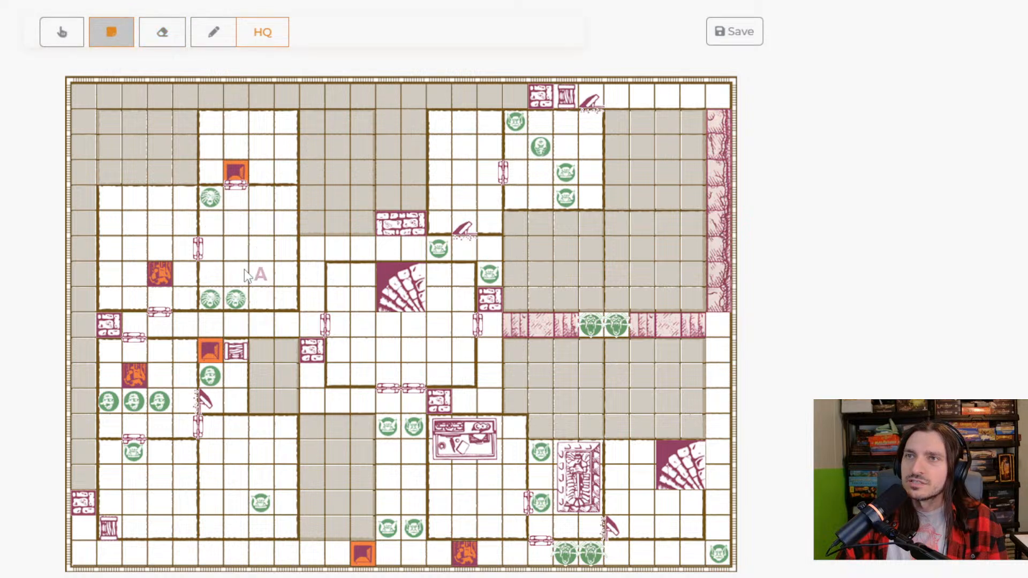
{"action": "left_click", "coordinate": [73, 41]}
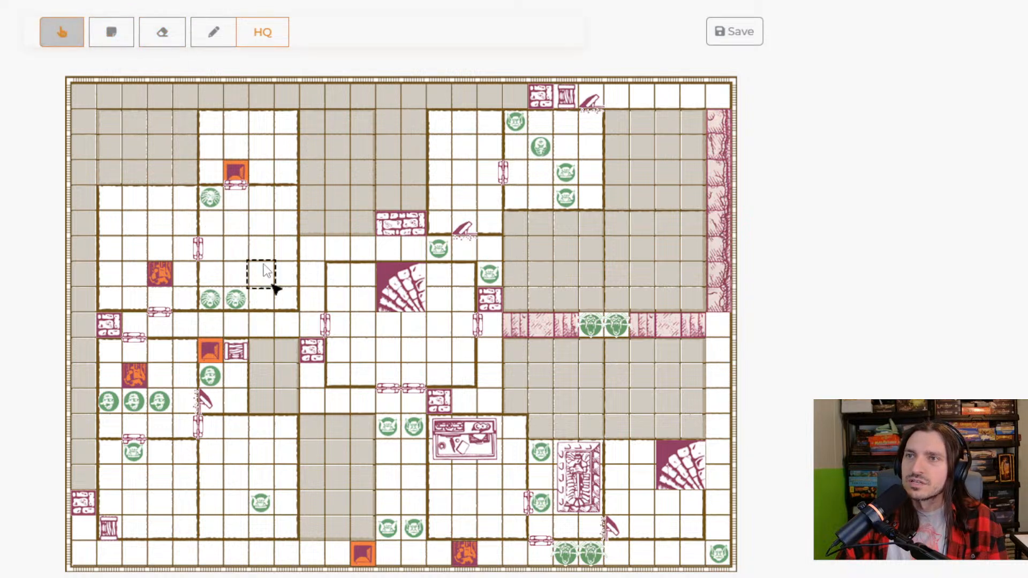
{"action": "left_click", "coordinate": [109, 38]}
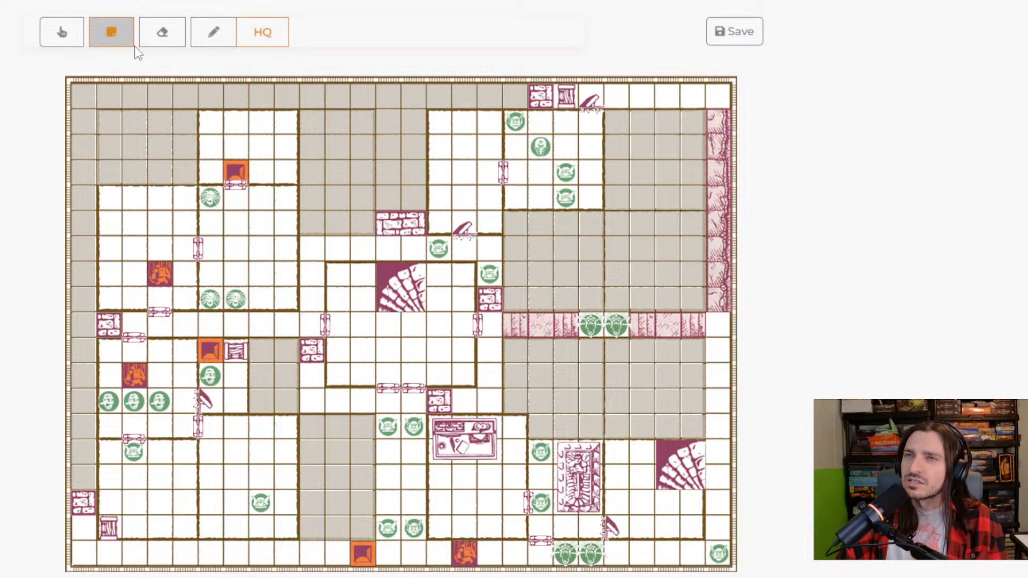
Confirm HeroQuest as the map's system and mark the expansion as required
{"action": "left_click", "coordinate": [261, 37]}
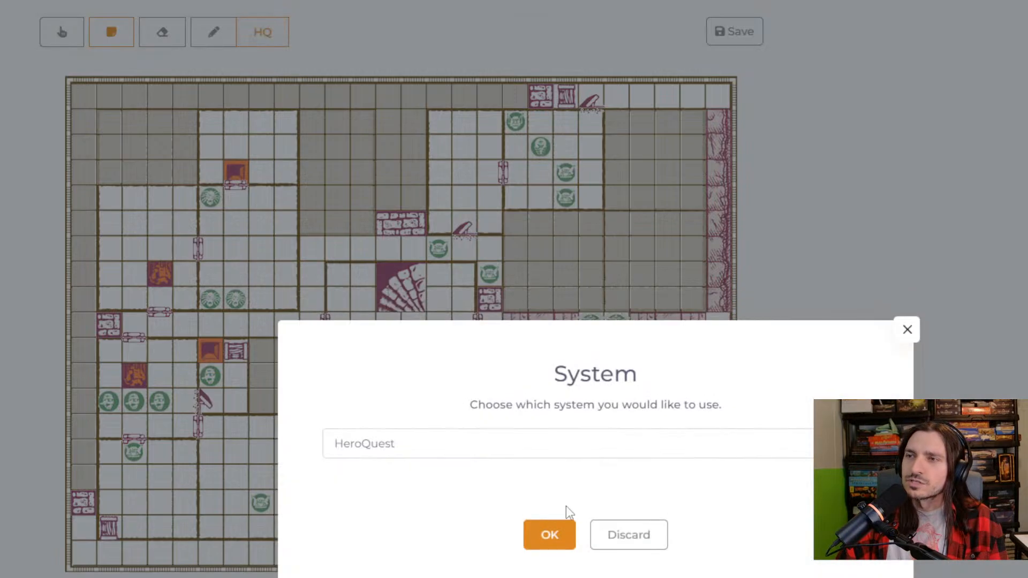
{"action": "left_click", "coordinate": [549, 535]}
{"action": "left_click", "coordinate": [500, 551]}
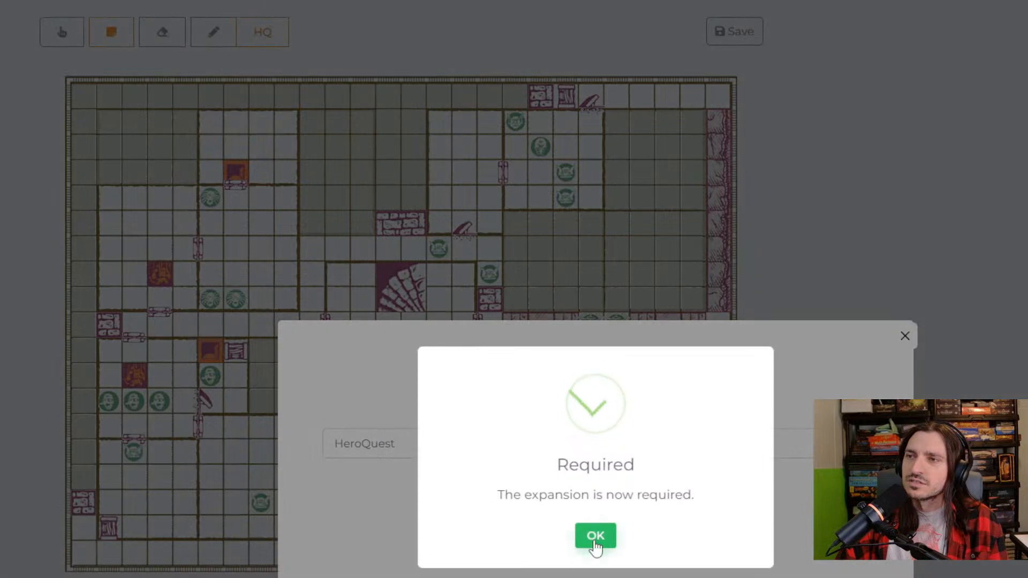
{"action": "left_click", "coordinate": [595, 536]}
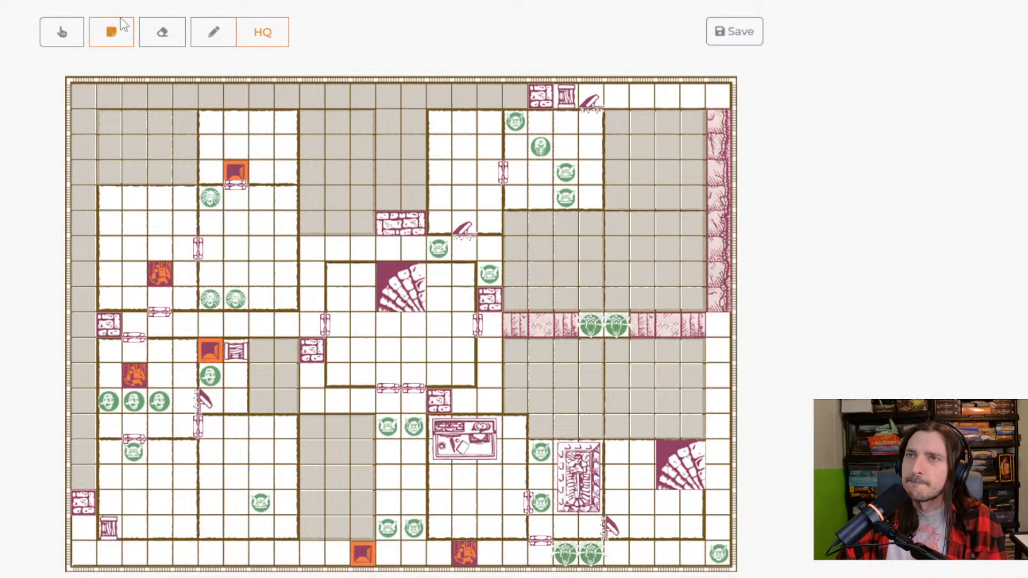
{"action": "left_click", "coordinate": [227, 41]}
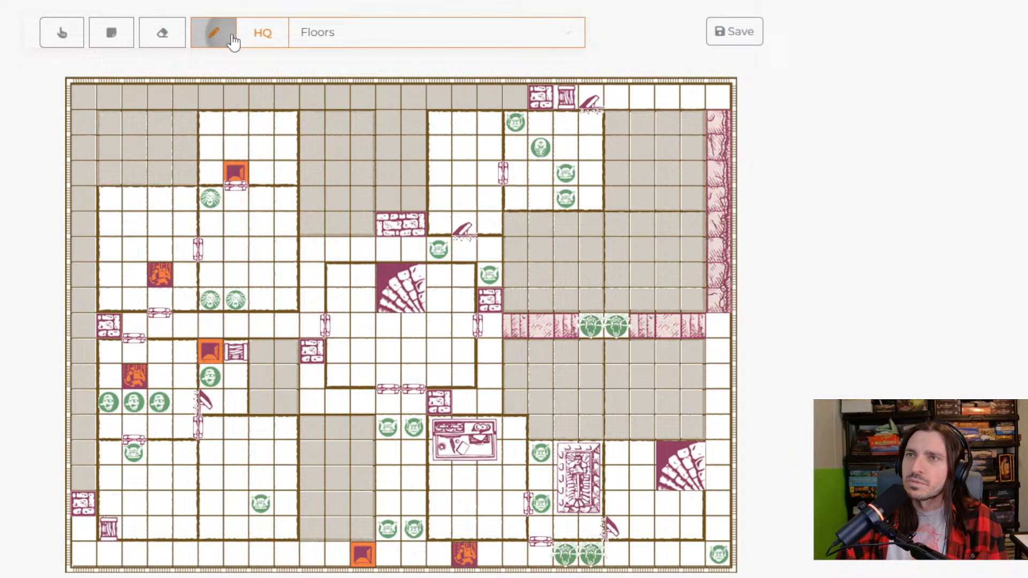
{"action": "left_click", "coordinate": [328, 47]}
{"action": "left_click", "coordinate": [377, 71]}
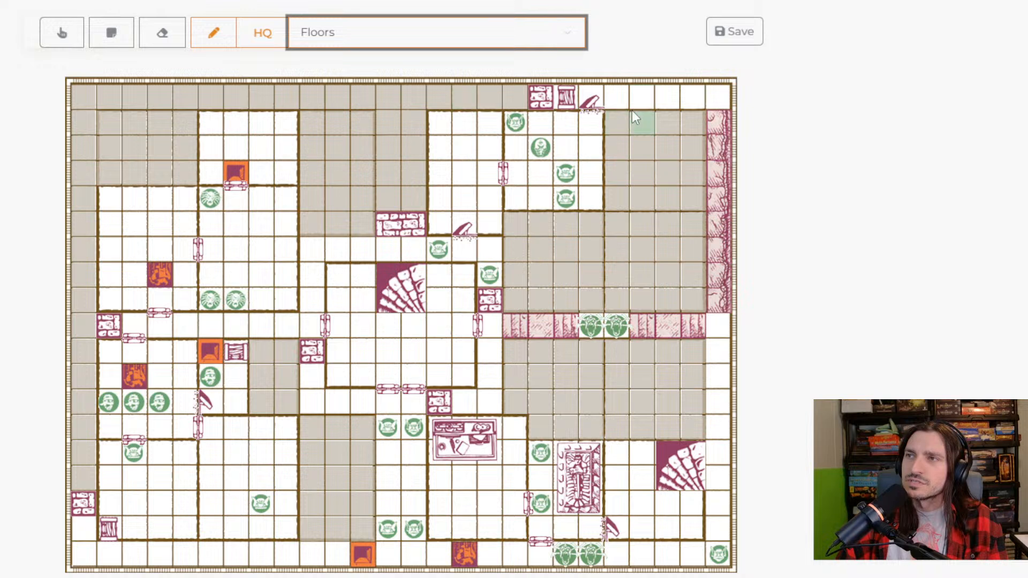
{"action": "left_click", "coordinate": [113, 36]}
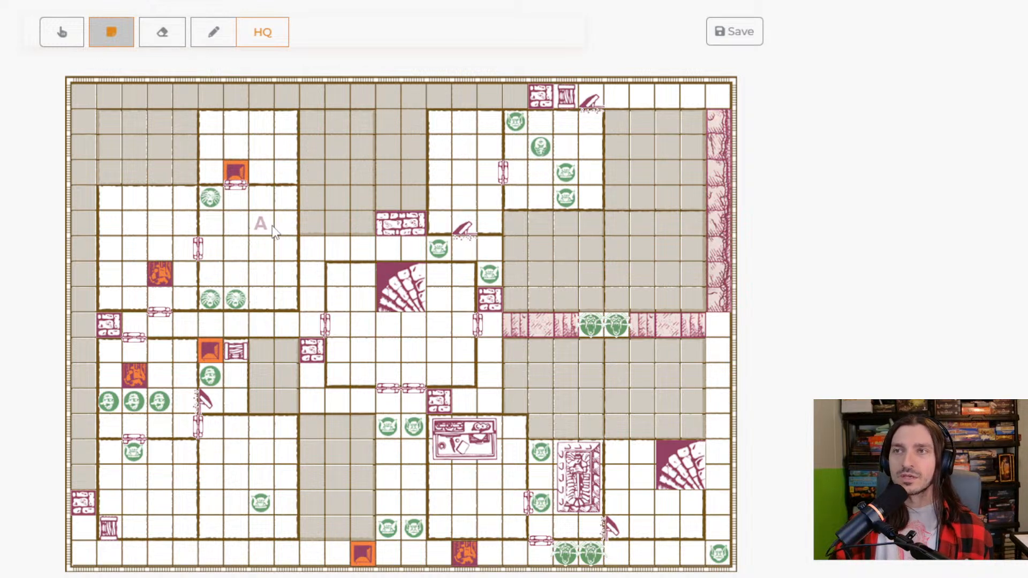
Save the map to the server
{"action": "left_click", "coordinate": [742, 30]}
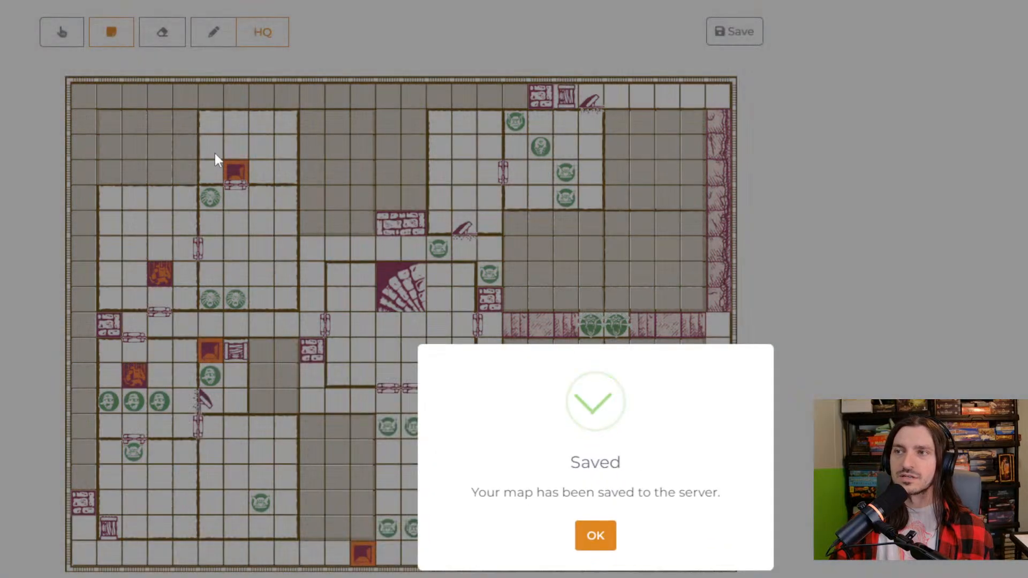
{"action": "left_click", "coordinate": [599, 536]}
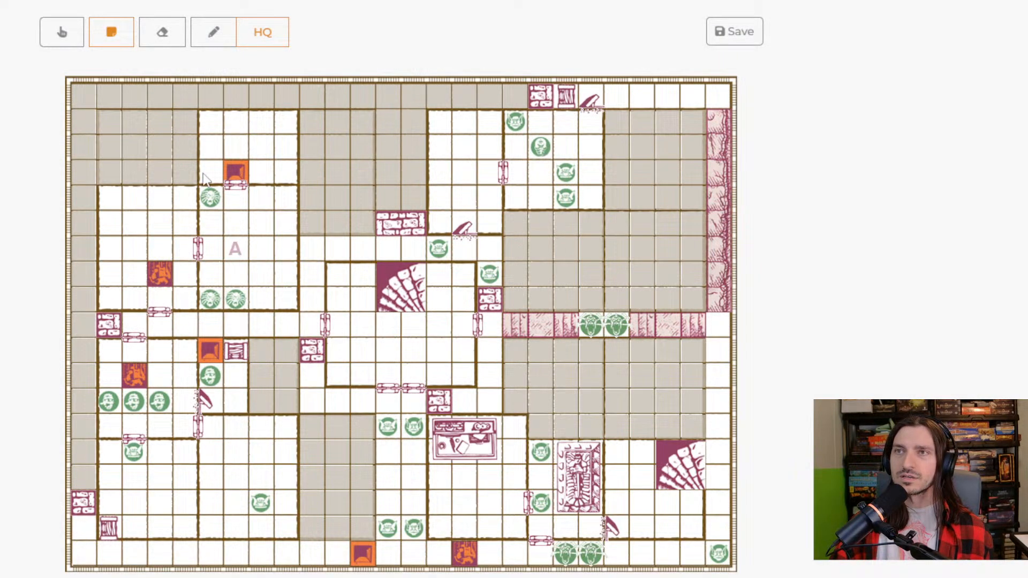
{"action": "left_click", "coordinate": [117, 34]}
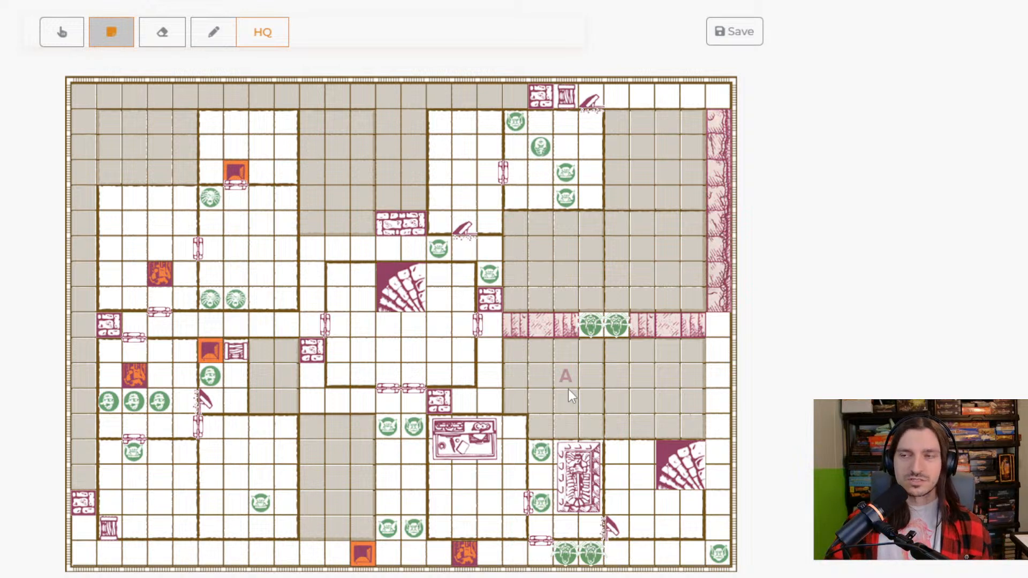
{"action": "mouse_move", "coordinate": [569, 390]}
{"action": "left_mouse_down"}
{"action": "mouse_move", "coordinate": [154, 321]}
{"action": "mouse_move", "coordinate": [284, 343]}
{"action": "mouse_move", "coordinate": [334, 376]}
{"action": "mouse_move", "coordinate": [411, 358]}
{"action": "mouse_move", "coordinate": [340, 375]}
{"action": "mouse_move", "coordinate": [397, 371]}
{"action": "mouse_move", "coordinate": [424, 362]}
{"action": "mouse_move", "coordinate": [523, 273]}
{"action": "left_mouse_up"}
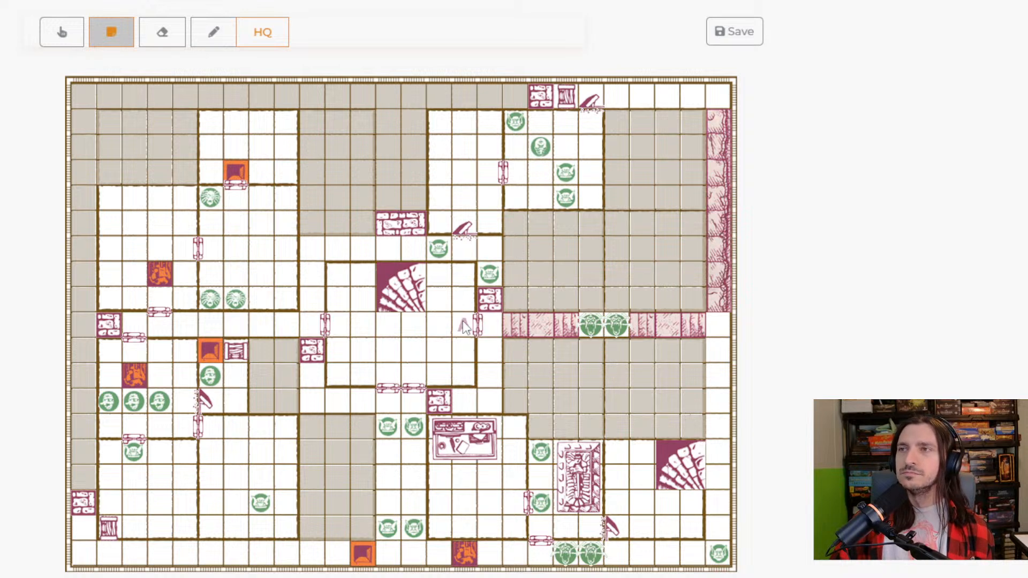
{"action": "mouse_move", "coordinate": [464, 326]}
{"action": "left_mouse_down"}
{"action": "mouse_move", "coordinate": [467, 354]}
{"action": "mouse_move", "coordinate": [493, 360]}
{"action": "left_mouse_up"}
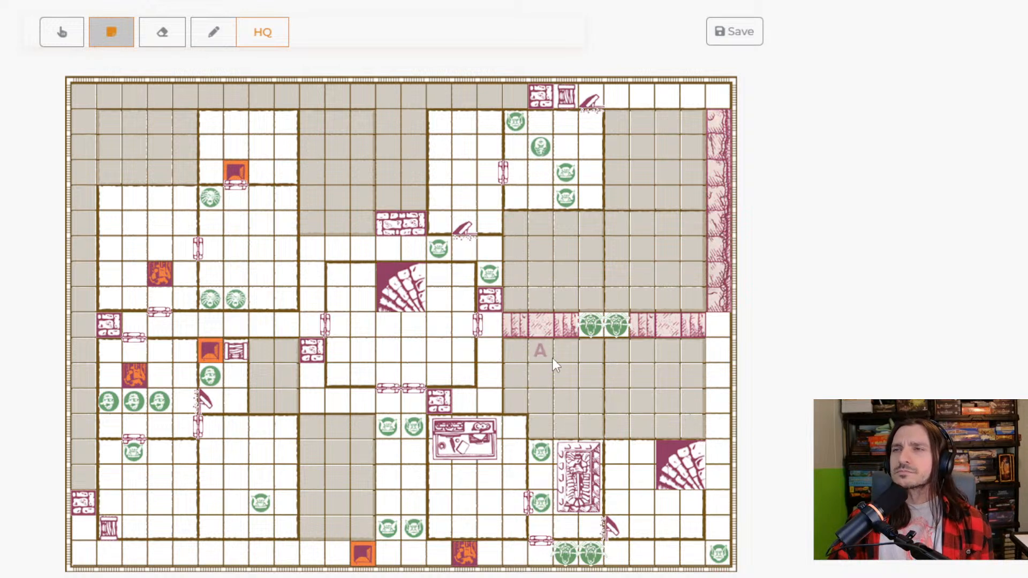
{"action": "mouse_move", "coordinate": [641, 297]}
{"action": "left_mouse_down"}
{"action": "mouse_move", "coordinate": [616, 274]}
{"action": "mouse_move", "coordinate": [711, 169]}
{"action": "left_mouse_up"}
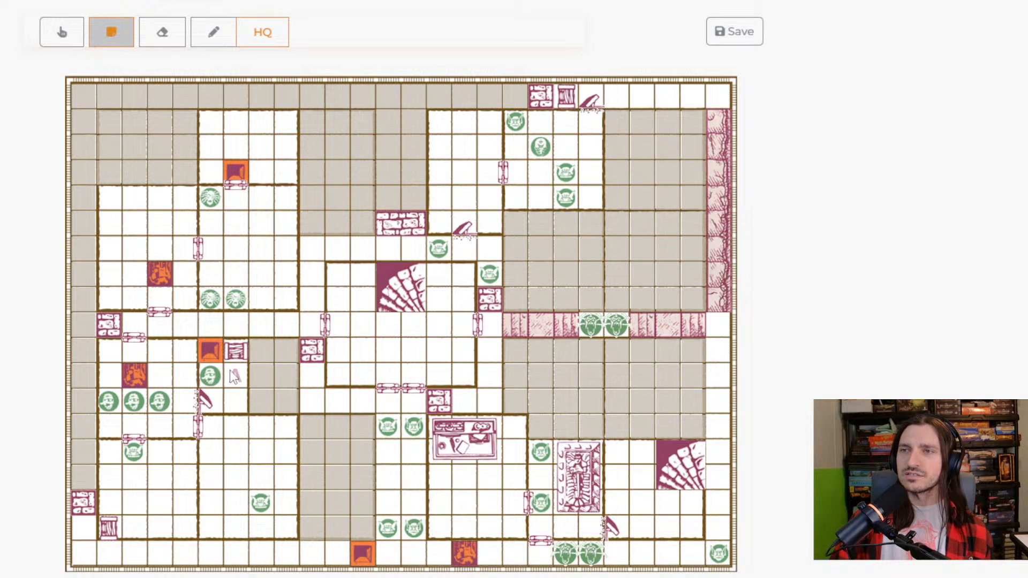
Place note A directly east of the northern corridor's secret door with the text "A - In this chest, the heroes will find one mysterious rune."
{"action": "left_click", "coordinate": [617, 102]}
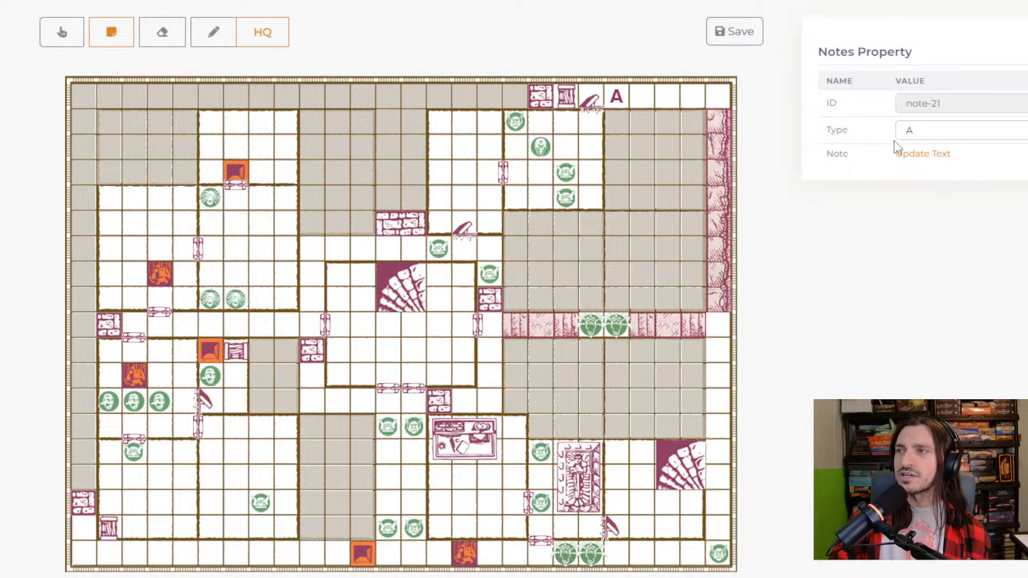
{"action": "left_click", "coordinate": [919, 154]}
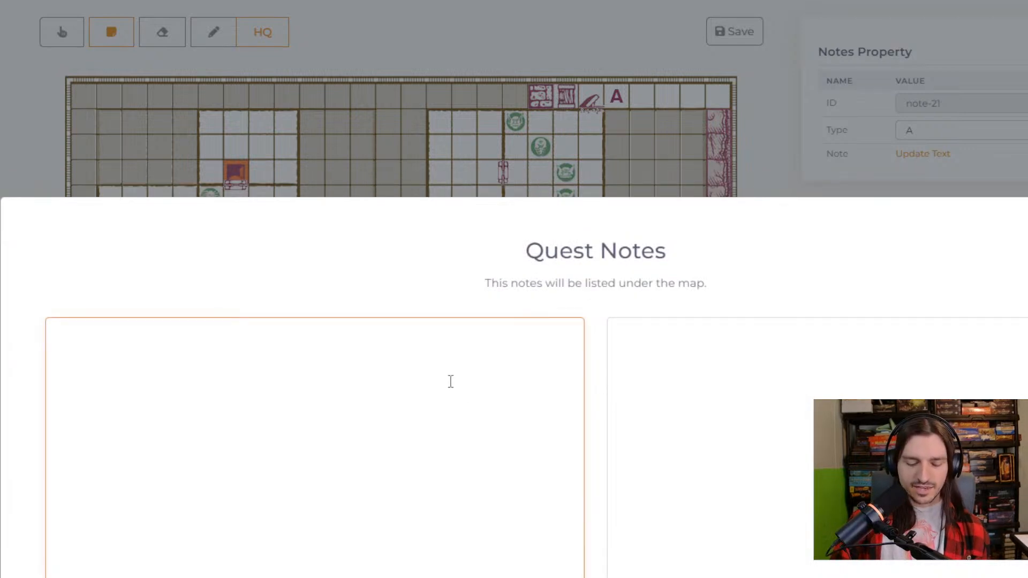
{"action": "type", "text": "A -"}
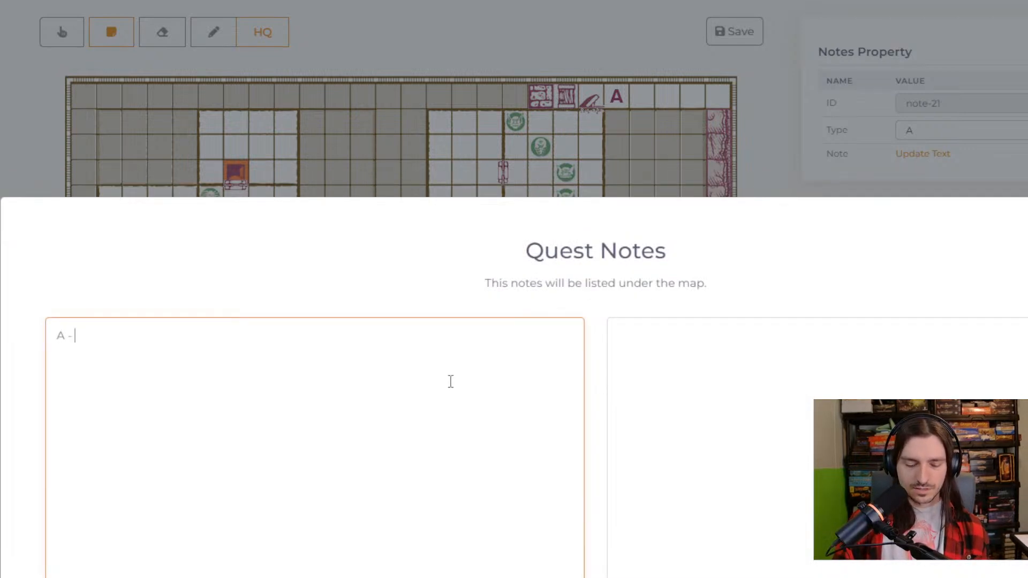
{"action": "type", "text": " In this"}
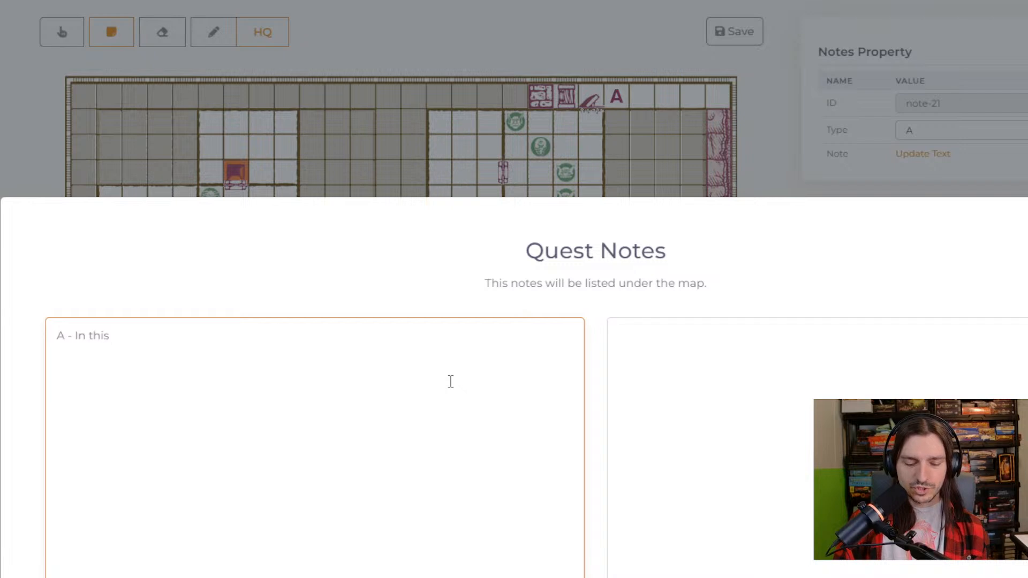
{"action": "type", "text": " chest, t"}
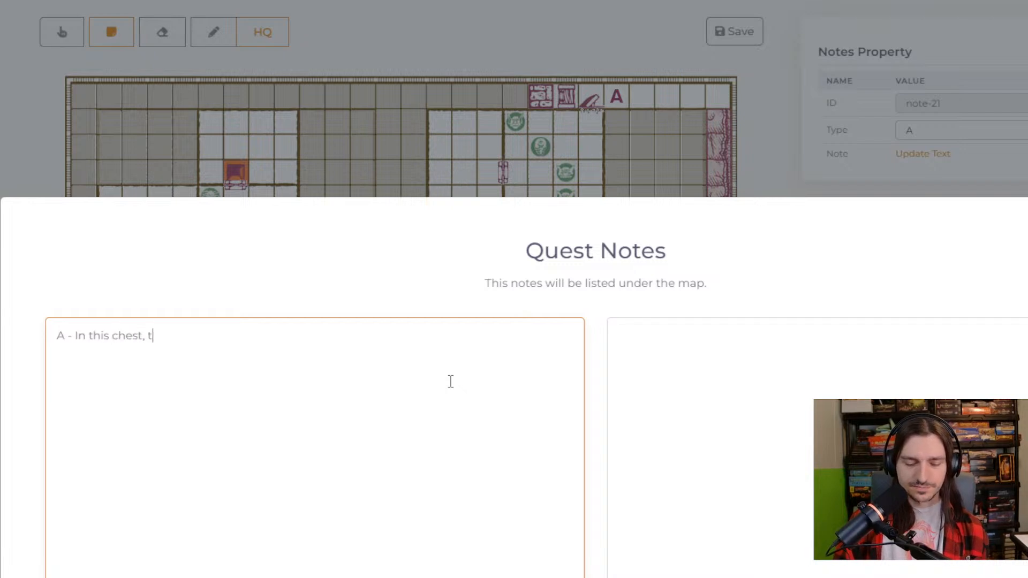
{"action": "type", "text": "he heroes will fi"}
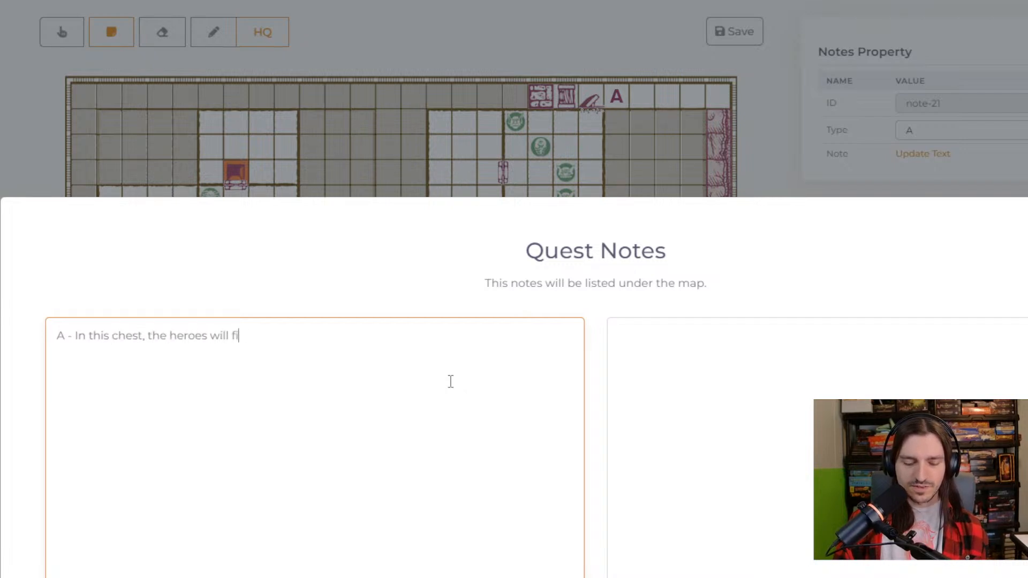
{"action": "type", "text": "nd one"}
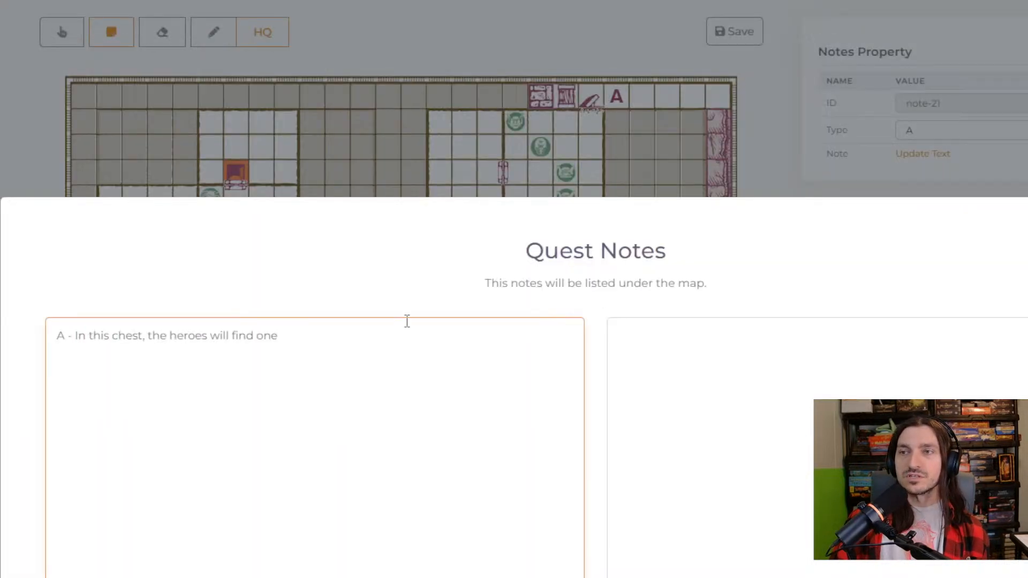
{"action": "type", "text": "myst"}
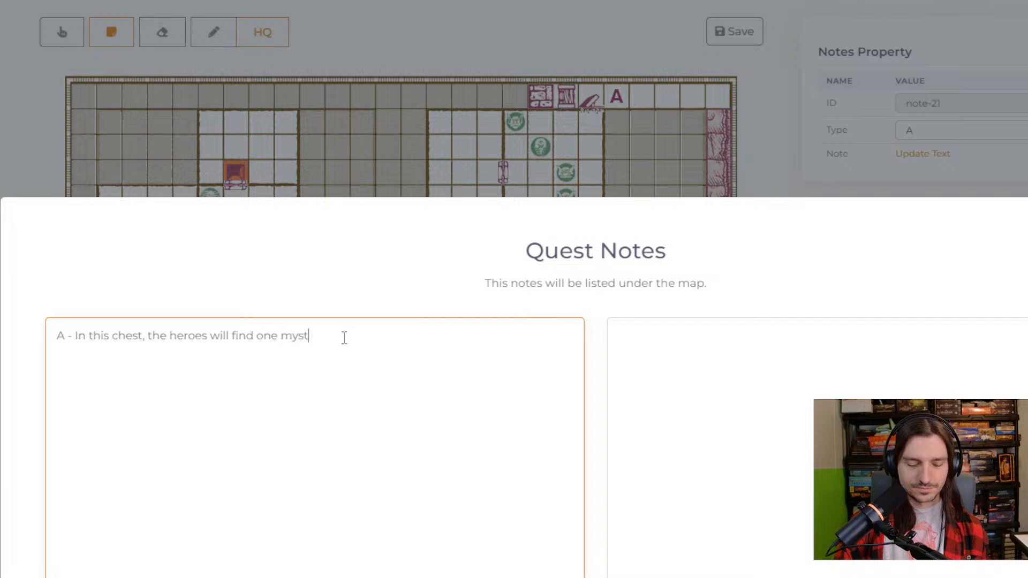
{"action": "type", "text": "erious rune."}
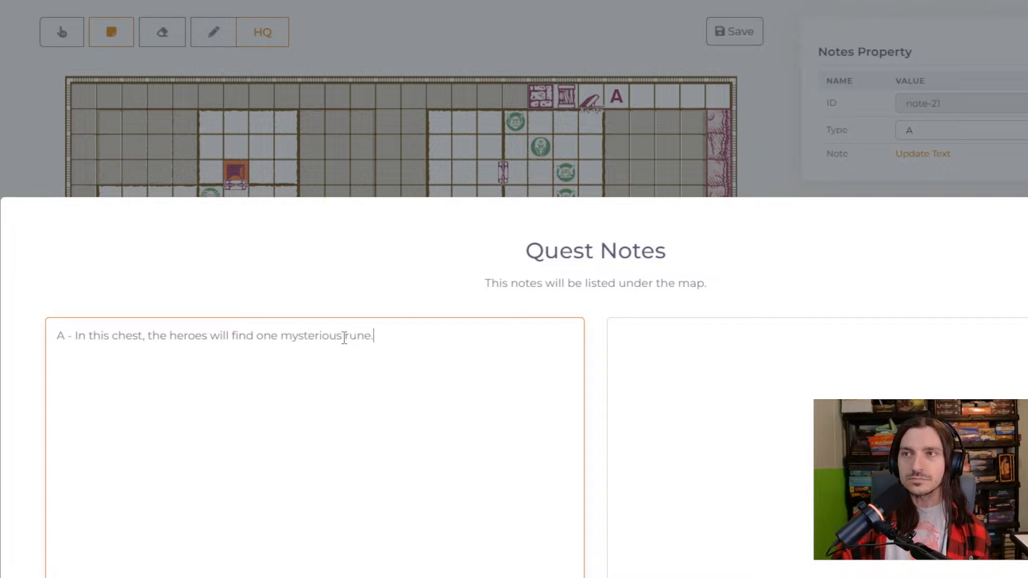
Replace "one" with "a" in note A's text and append "Add this to your character sheet."
{"action": "left_click_drag", "start_coordinate": [269, 336], "coordinate": [257, 335]}
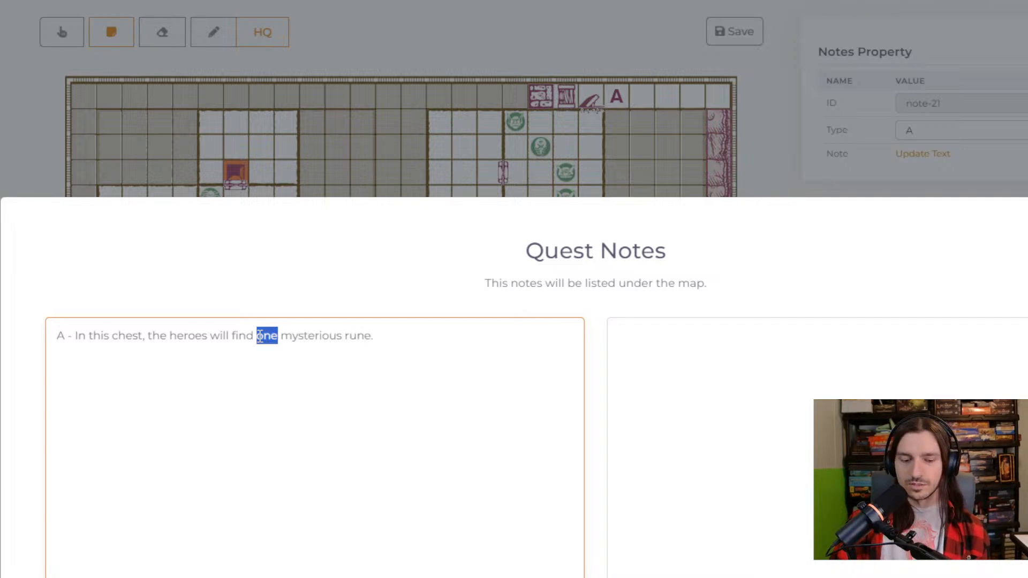
{"action": "type", "text": "a"}
{"action": "left_click", "coordinate": [420, 341]}
{"action": "type", "text": "Add this to "}
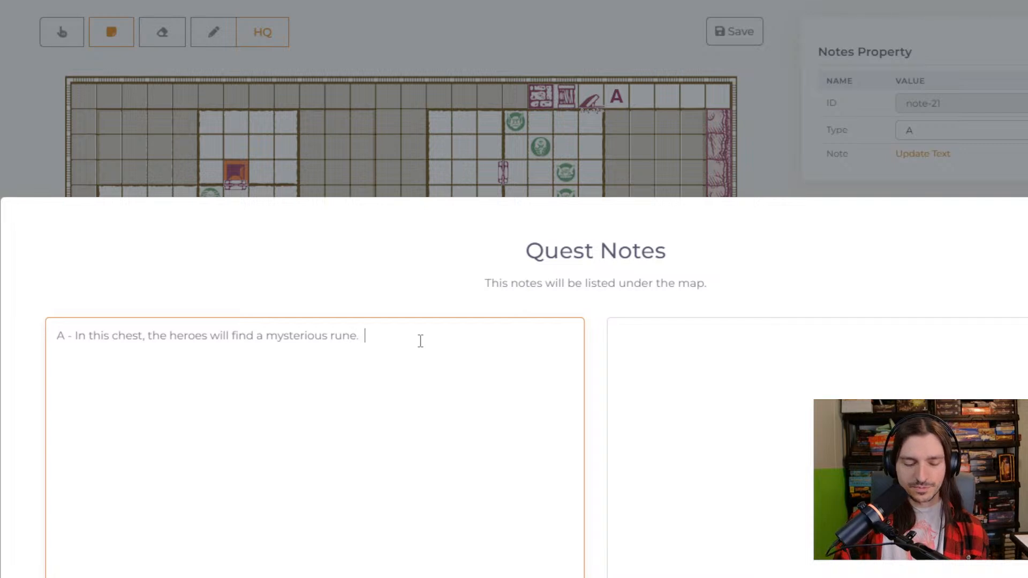
{"action": "type", "text": "your "}
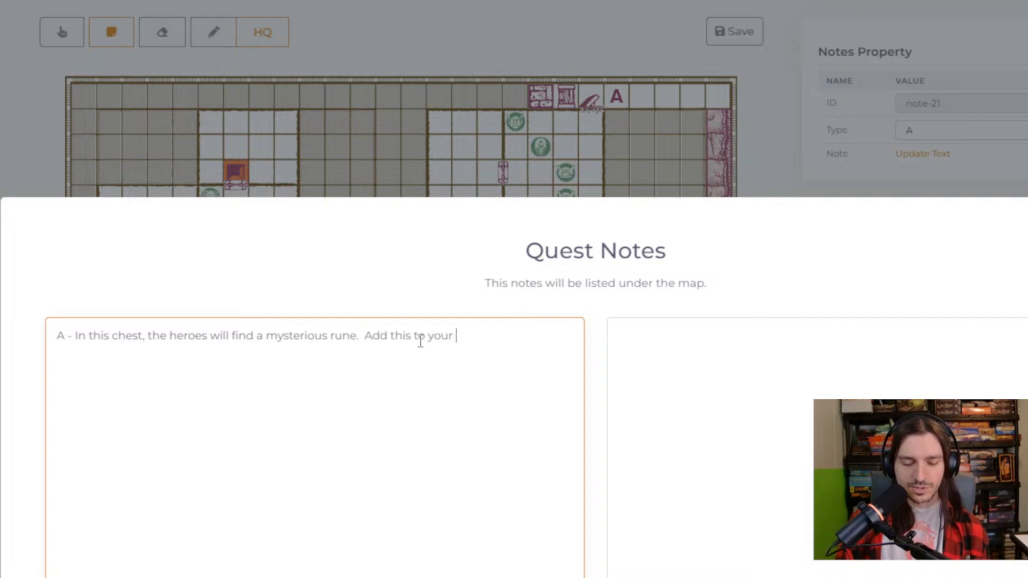
{"action": "type", "text": "character sheet."}
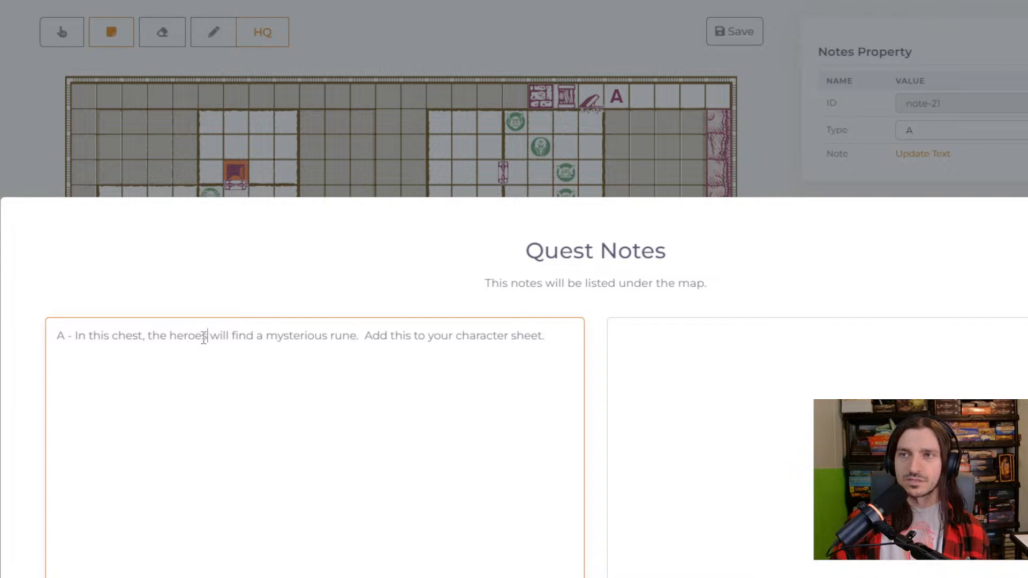
Replace "In this chest, the heroes" in note A with "The first hero to search this chest" and close the quest notes
{"action": "left_click_drag", "start_coordinate": [207, 336], "coordinate": [72, 336]}
{"action": "key", "text": "BackSpace"}
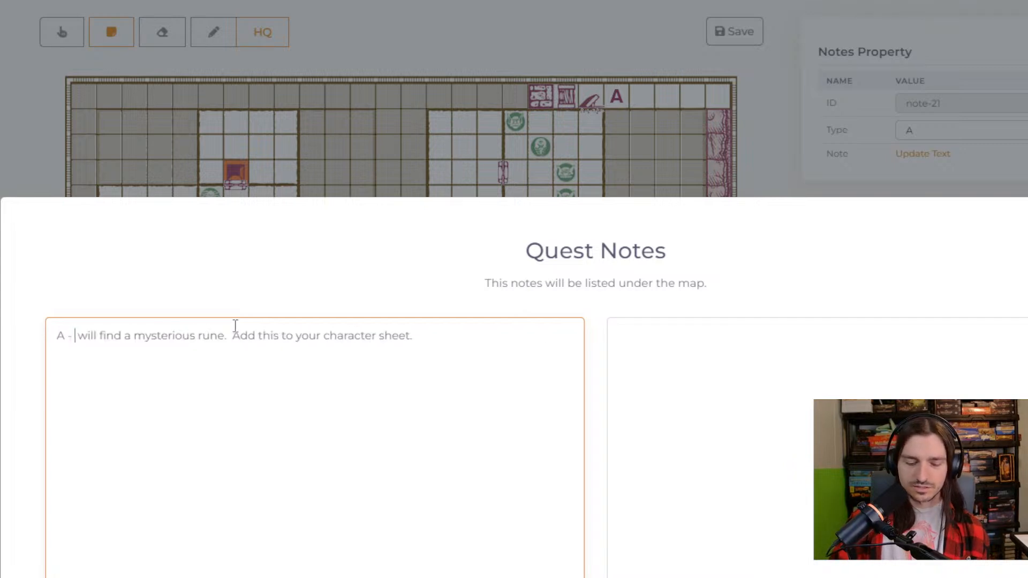
{"action": "type", "text": "The first hero to search t"}
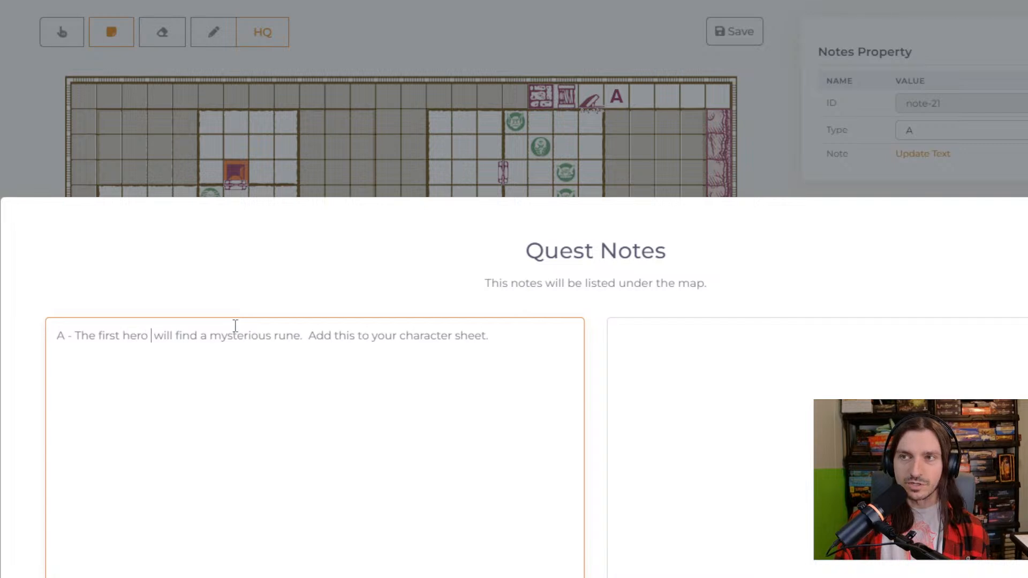
{"action": "type", "text": "his chest"}
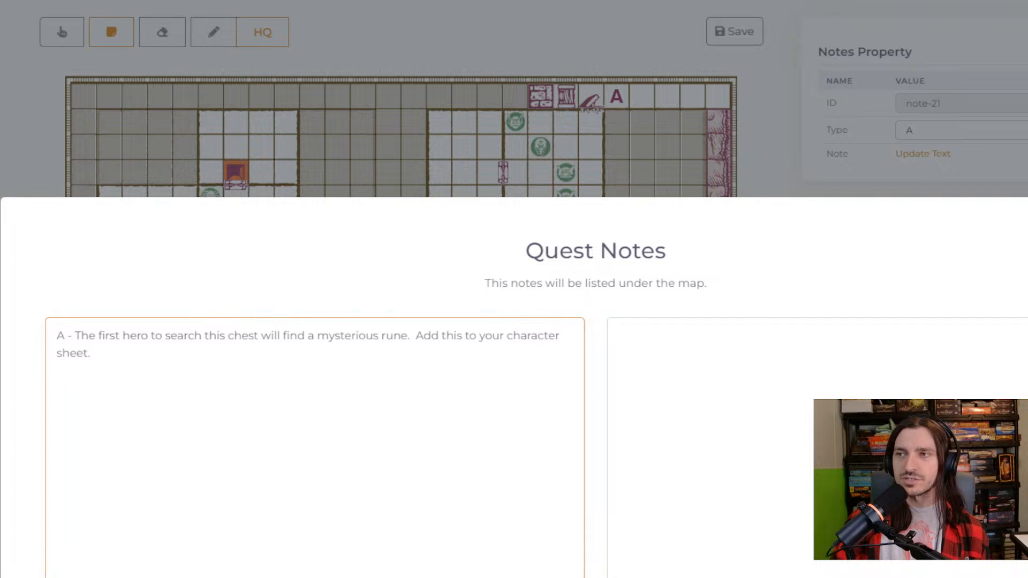
{"action": "key", "text": "Escape"}
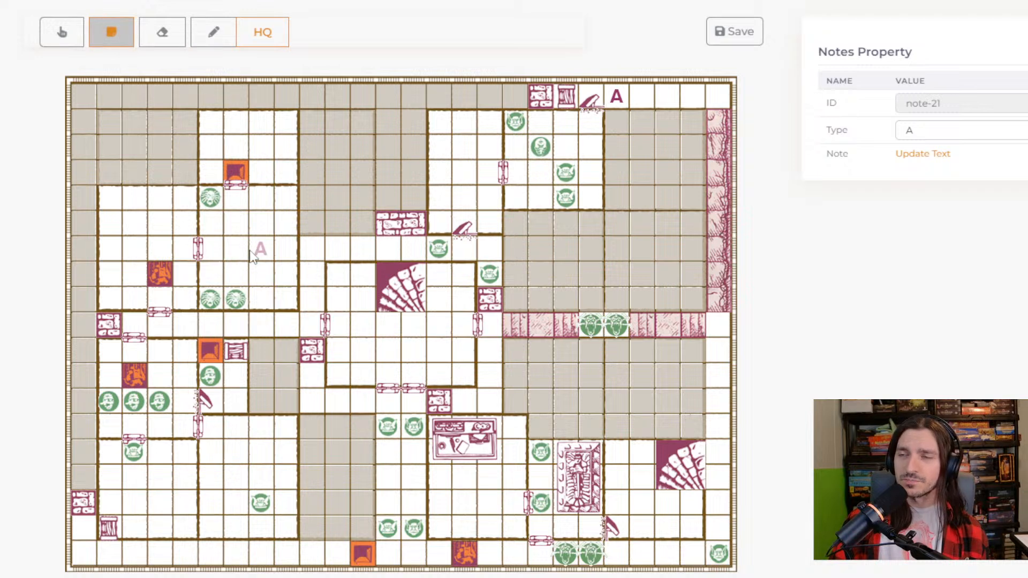
Place note B directly south of the chest in the small western room and start its quest notes entry with "B -" below entry A
{"action": "left_click", "coordinate": [233, 383]}
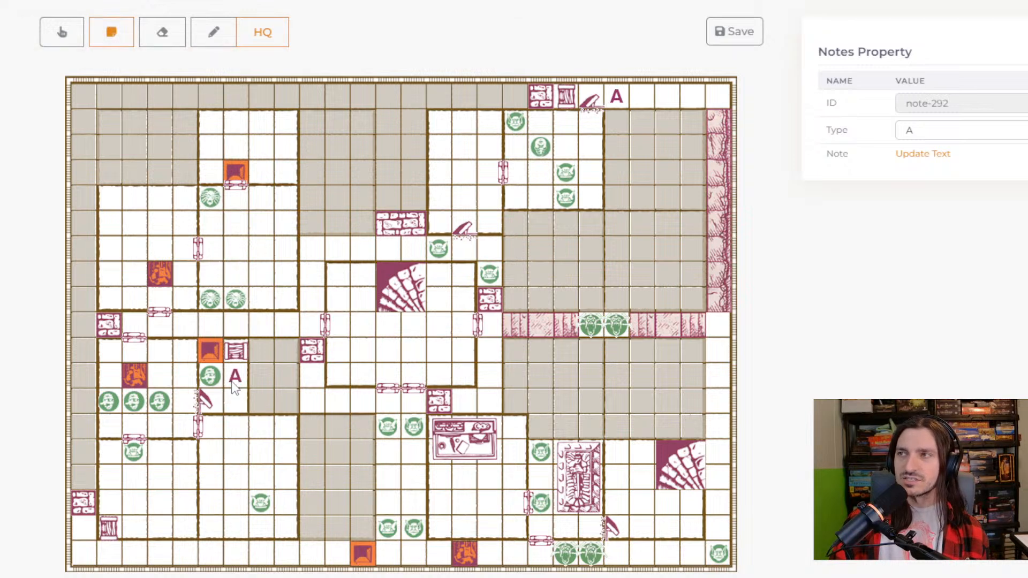
{"action": "left_click", "coordinate": [968, 130]}
{"action": "left_click", "coordinate": [921, 171]}
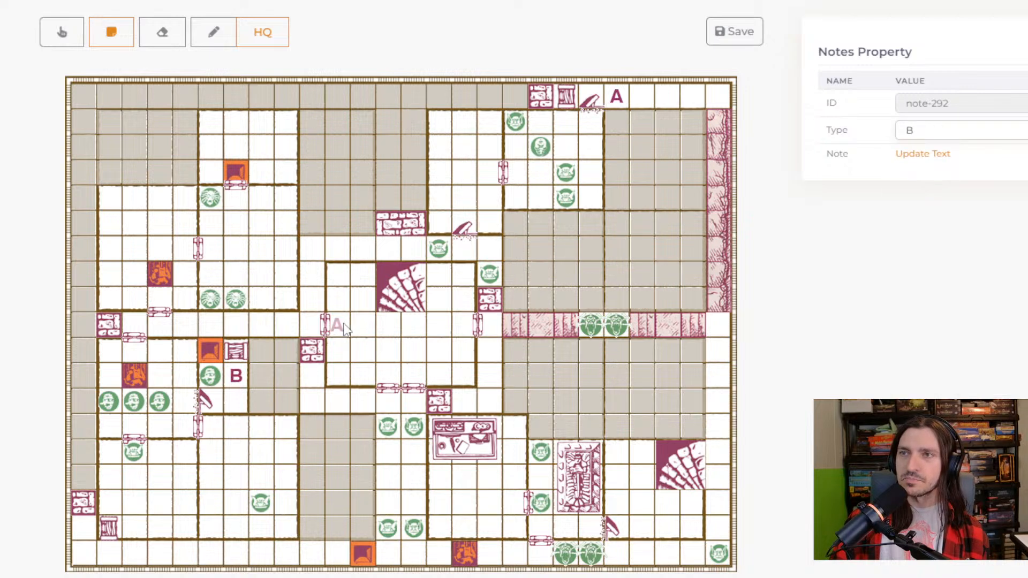
{"action": "left_click", "coordinate": [931, 155]}
{"action": "left_click", "coordinate": [288, 399]}
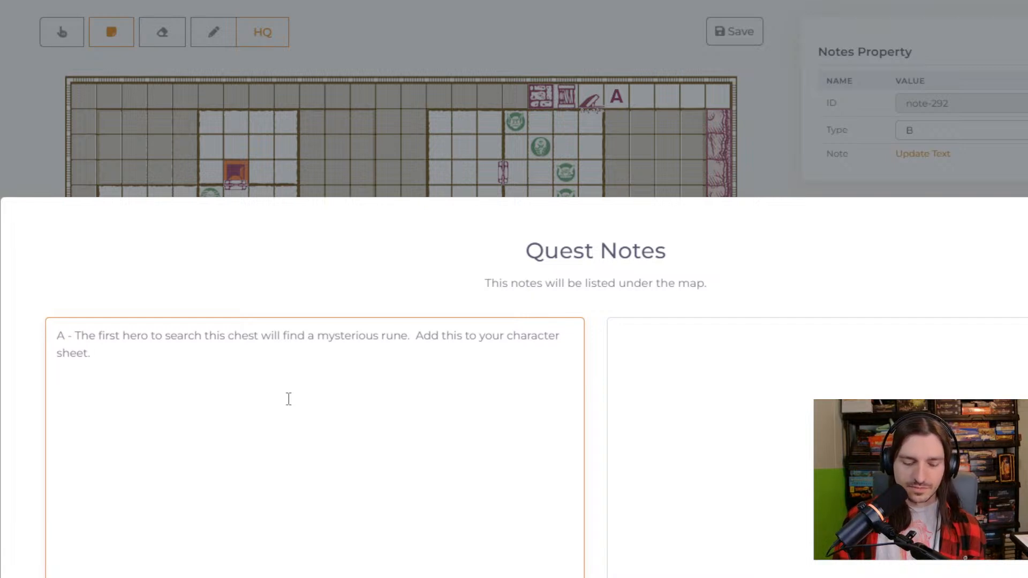
{"action": "key", "text": "Return"}
{"action": "type", "text": "B -"}
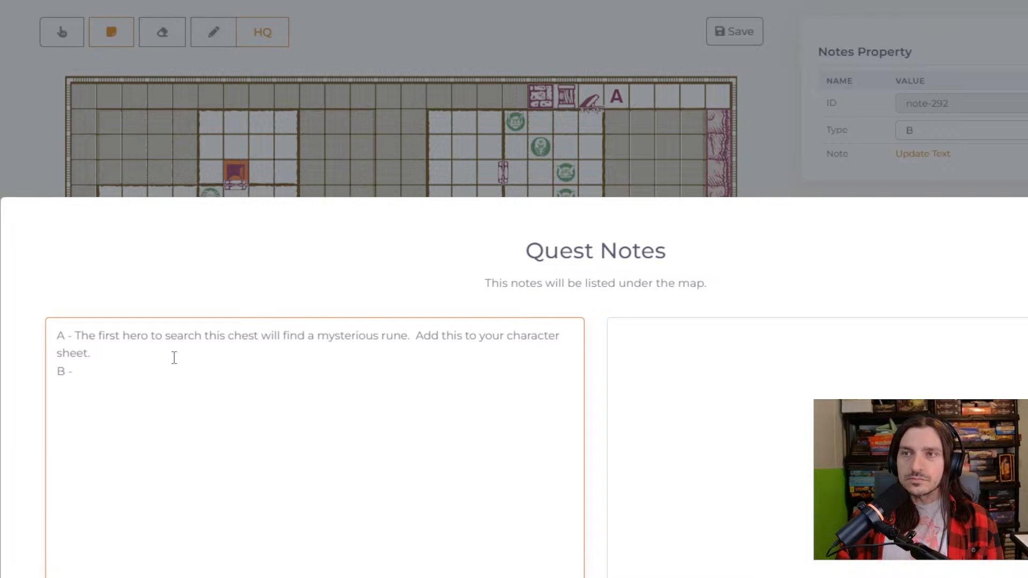
Copy note A's full text, without its letter, into entry B and close the quest notes
{"action": "left_click_drag", "start_coordinate": [172, 356], "coordinate": [77, 338]}
{"action": "key", "text": "ctrl+c"}
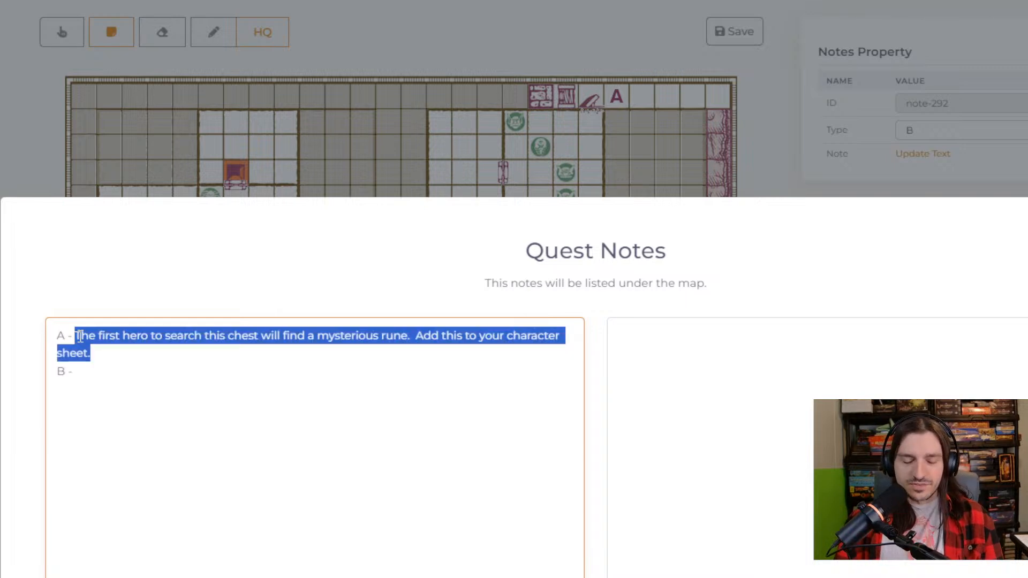
{"action": "left_click", "coordinate": [118, 371]}
{"action": "key", "text": "ctrl+v"}
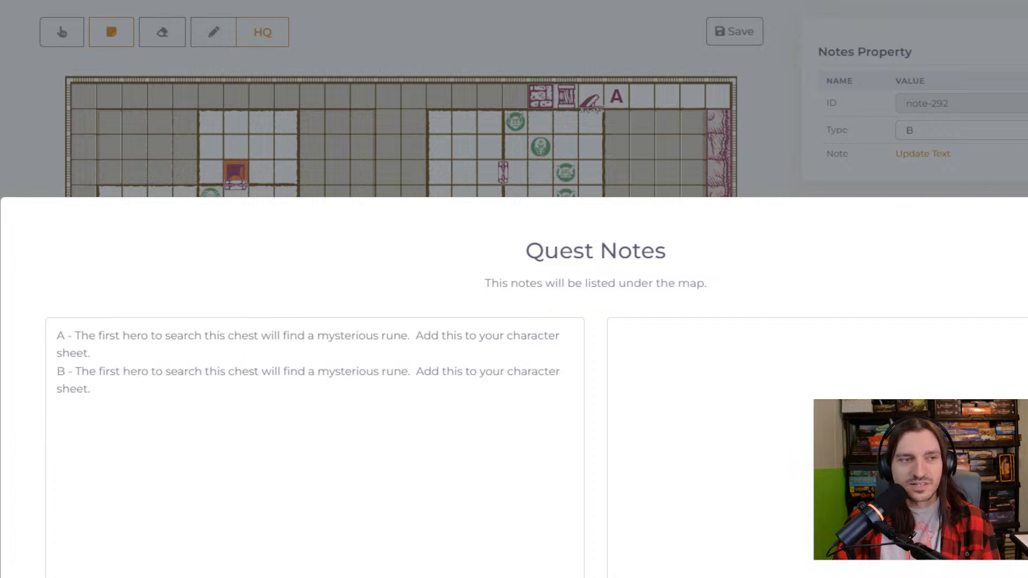
{"action": "key", "text": "Escape"}
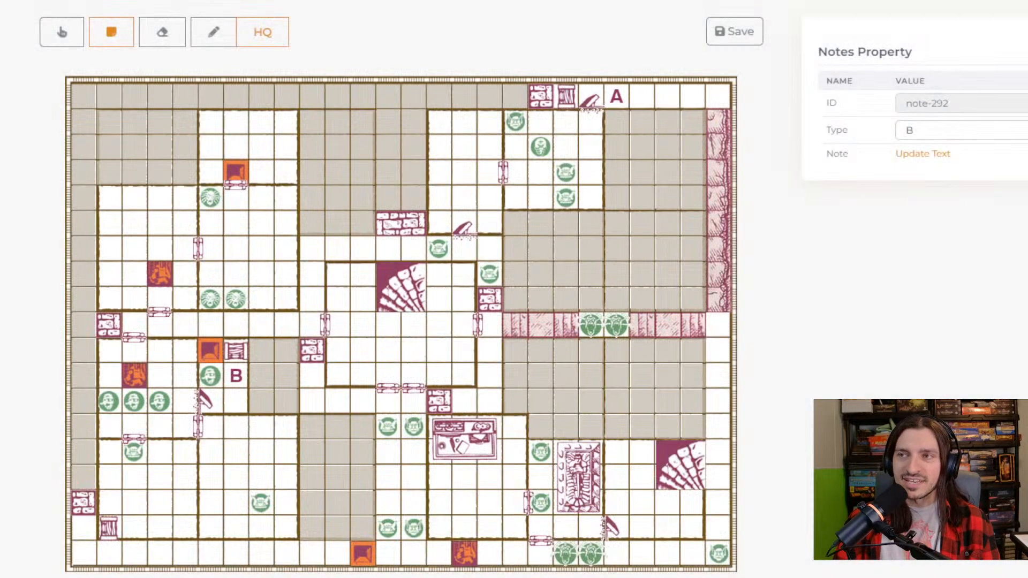
Switch to QuestBooklet.com's Patreon page and examine the membership option
{"action": "left_click", "coordinate": [427, 354]}
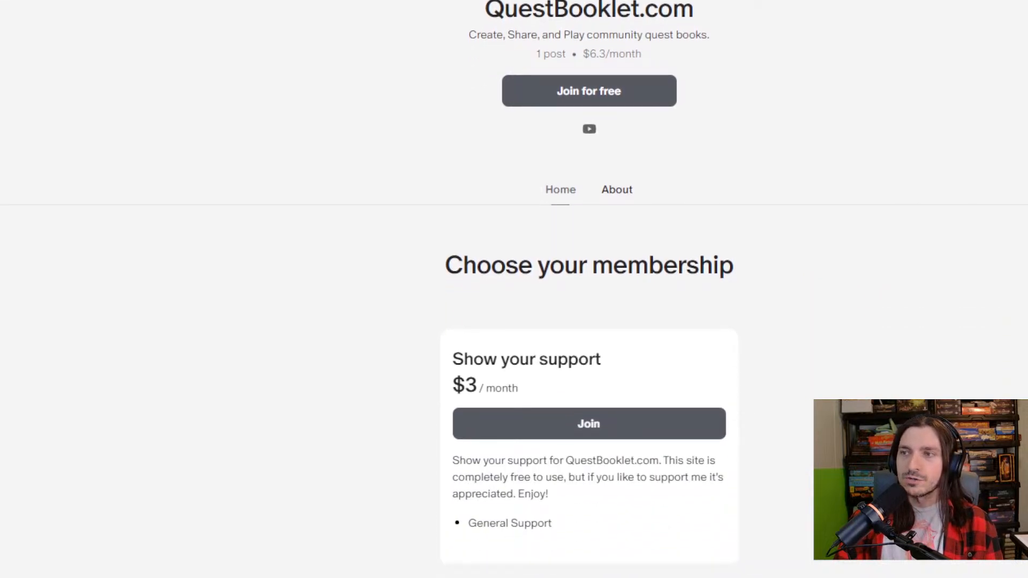
{"action": "scroll", "coordinate": [589, 289], "scroll_direction": "down", "scroll_amount": 2}
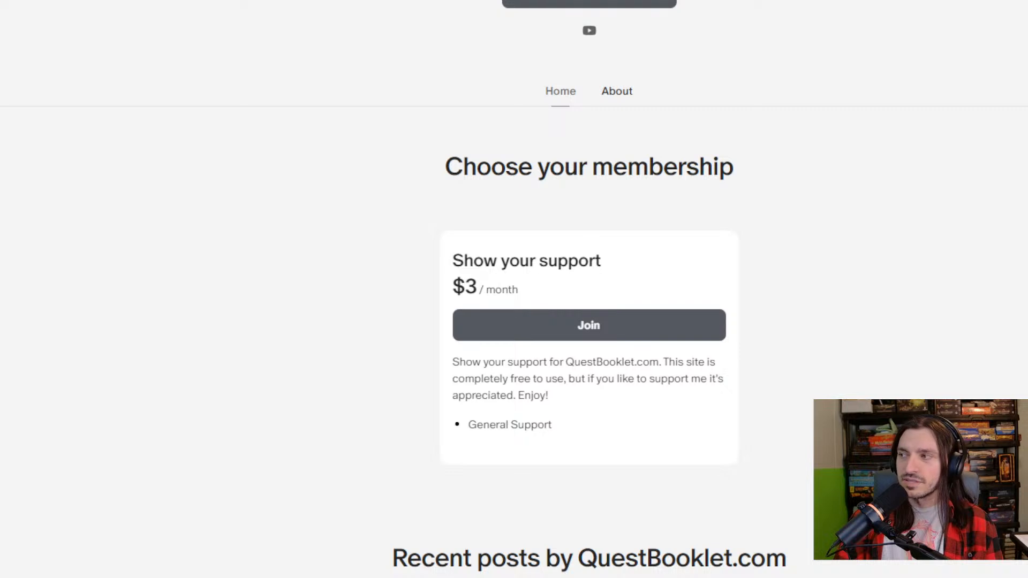
{"action": "scroll", "coordinate": [589, 289], "scroll_direction": "down", "scroll_amount": 1}
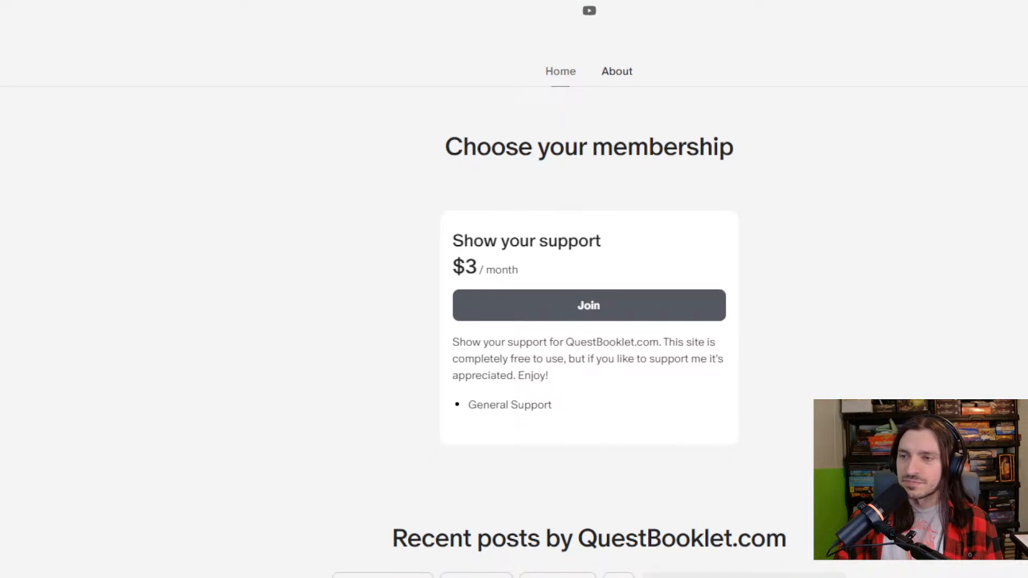
{"action": "scroll", "coordinate": [588, 289], "scroll_direction": "up", "scroll_amount": 14}
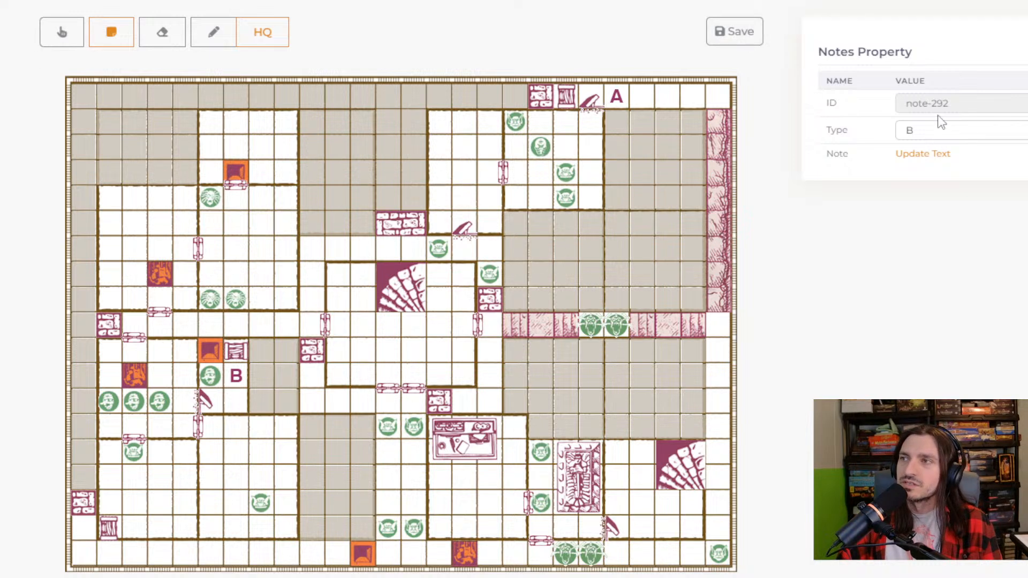
Place note C in the north-central room near its eastern door and add the entry "C - This is the Hand Eater." below entry B
{"action": "left_click", "coordinate": [470, 176]}
{"action": "left_click", "coordinate": [999, 136]}
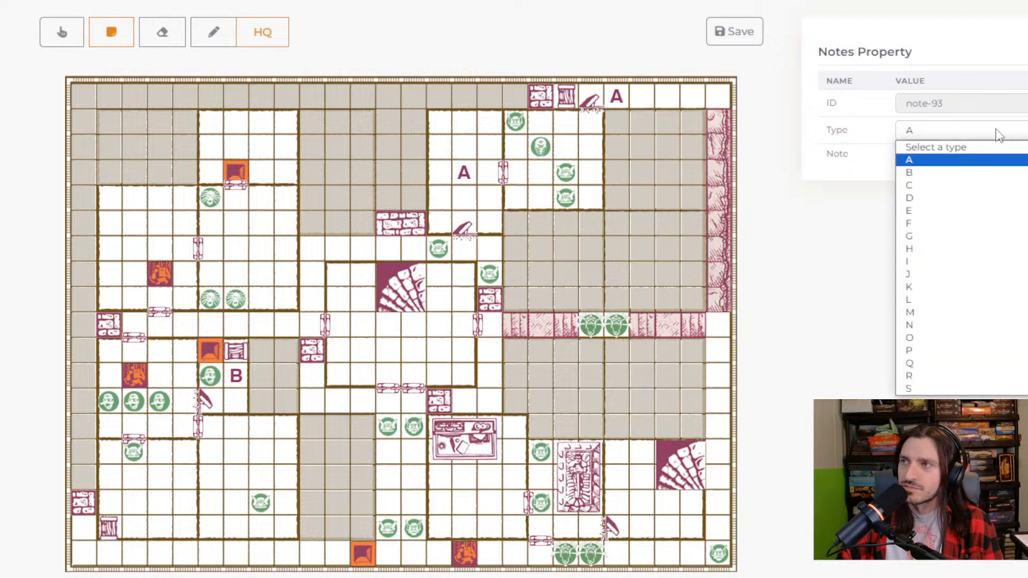
{"action": "left_click", "coordinate": [912, 181]}
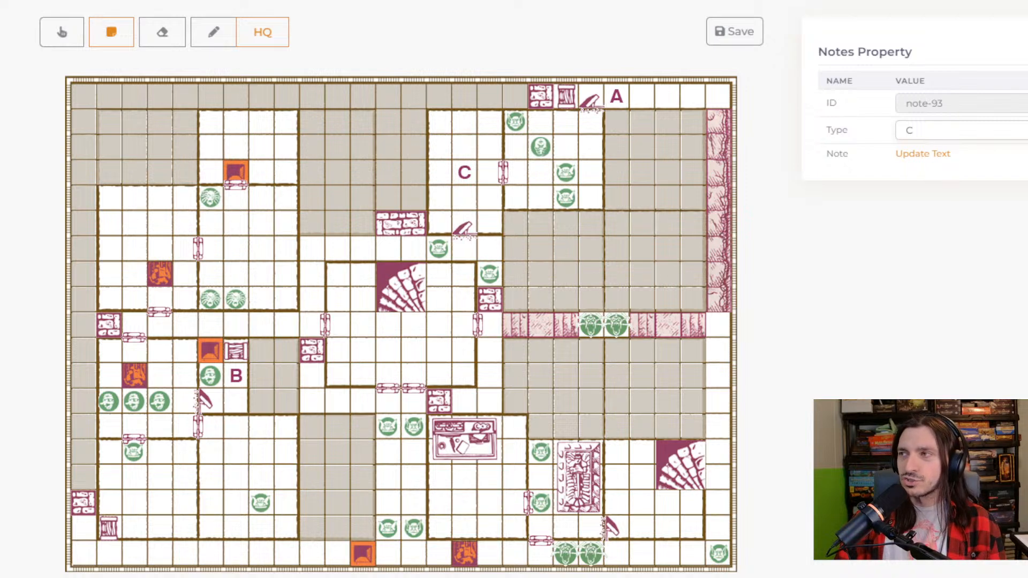
{"action": "left_click", "coordinate": [941, 158]}
{"action": "key", "text": "Return"}
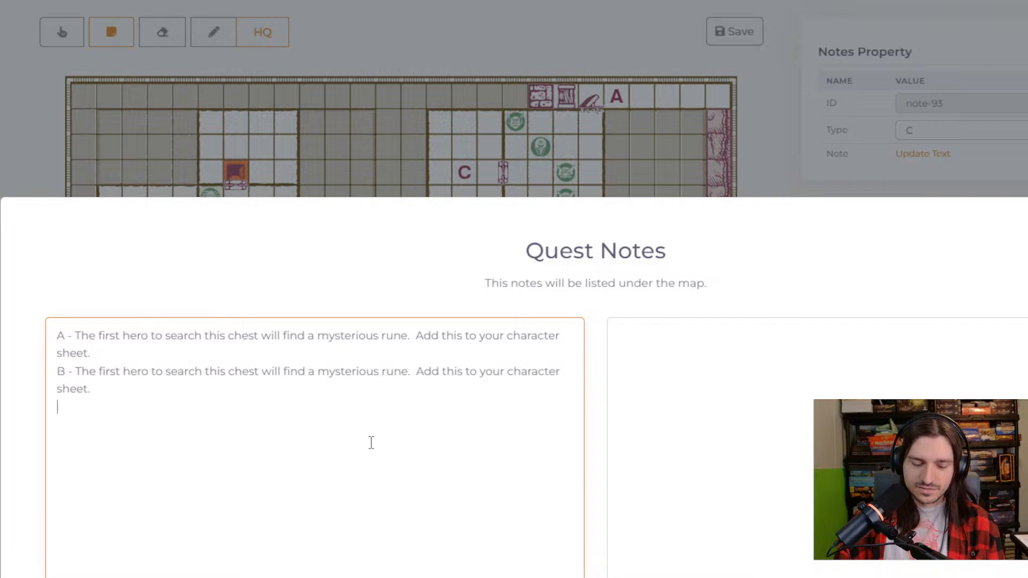
{"action": "type", "text": "C - T"}
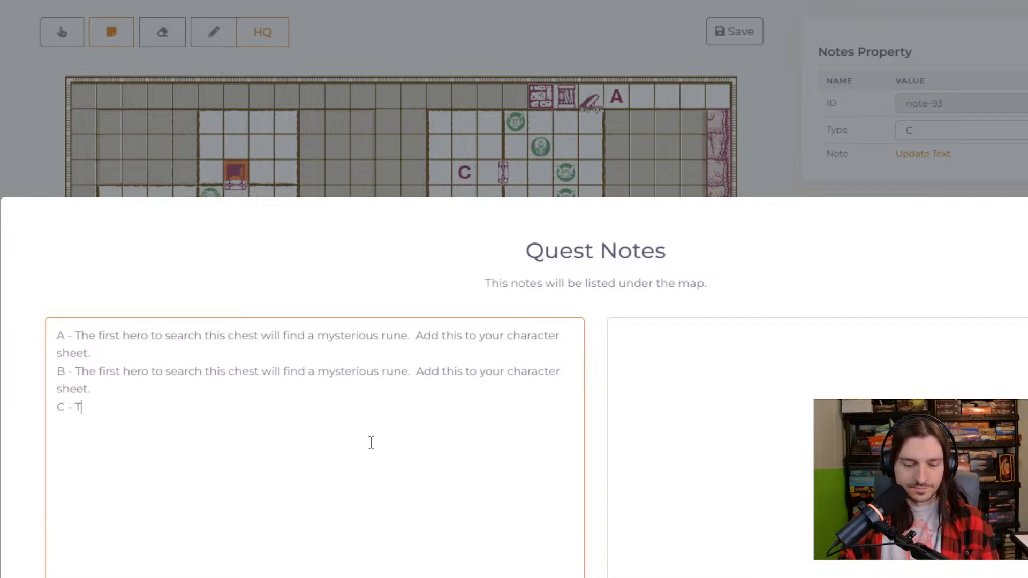
{"action": "type", "text": "his is the Hand Eater."}
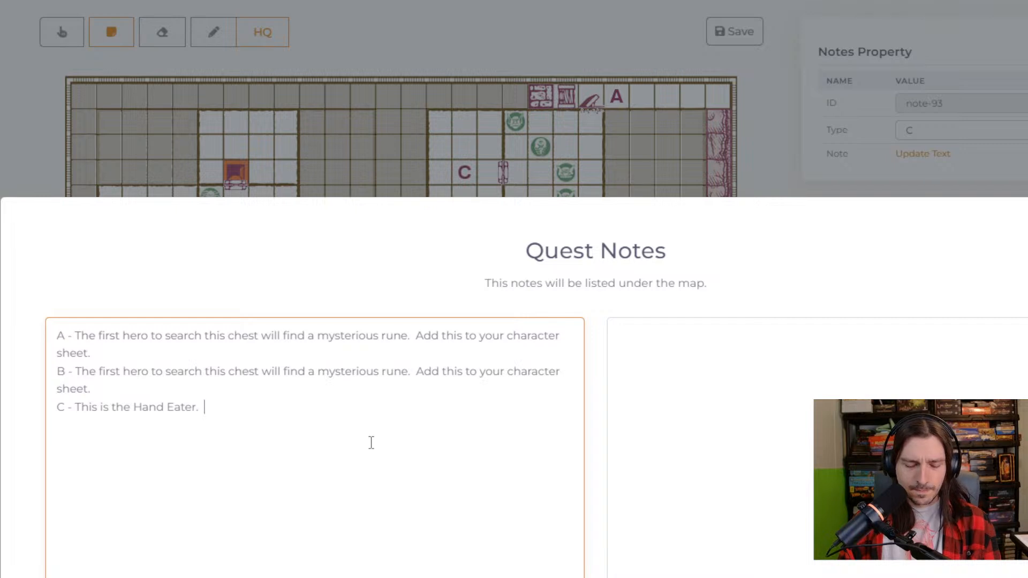
Extend entry C to read "This is the Hand Eater, a vile troll. Its stats are as follows:" and start a new line below it
{"action": "type", "text": " H"}
{"action": "key", "text": "BackSpace"}
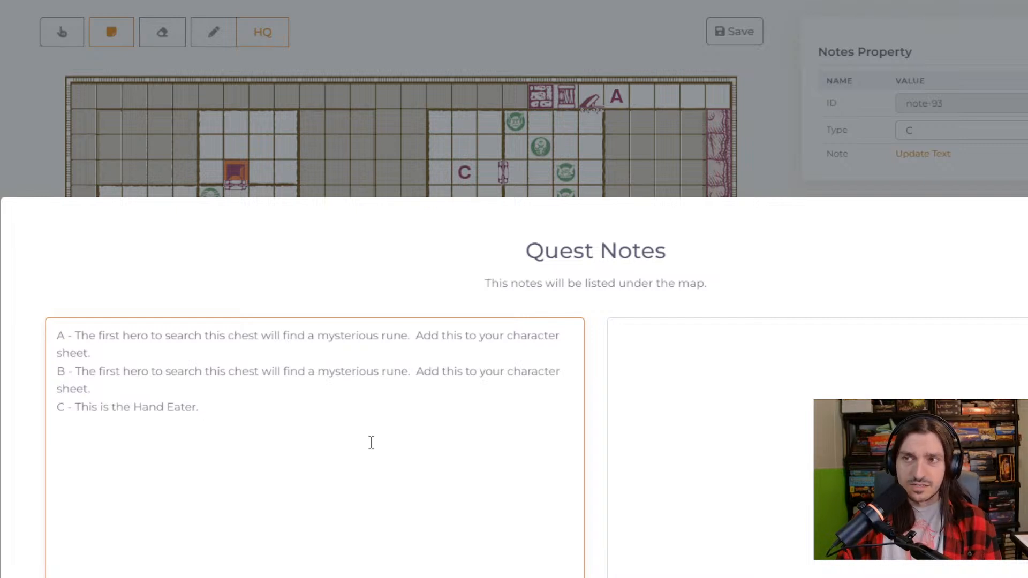
{"action": "type", "text": ", a vil"}
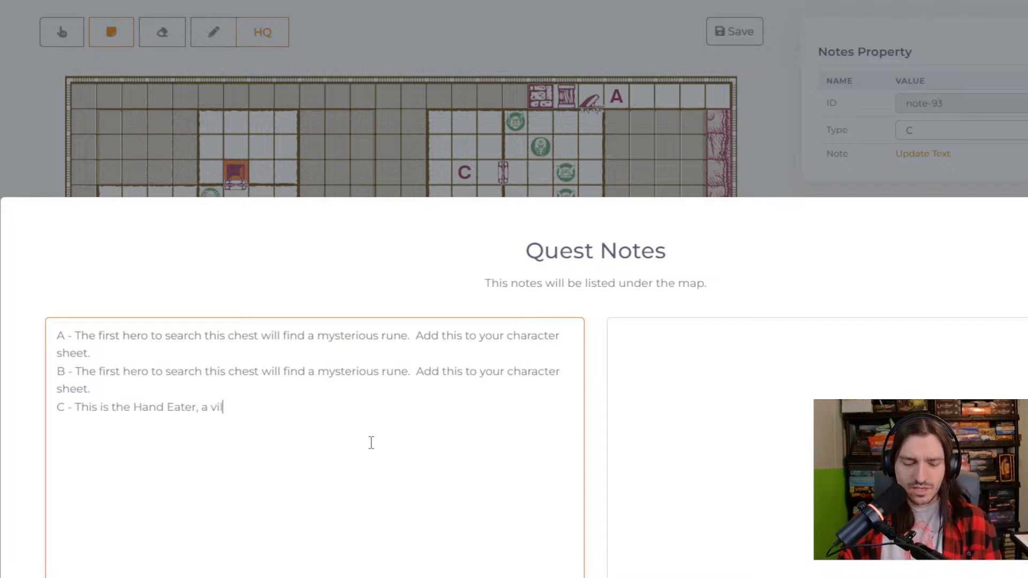
{"action": "type", "text": "e troll"}
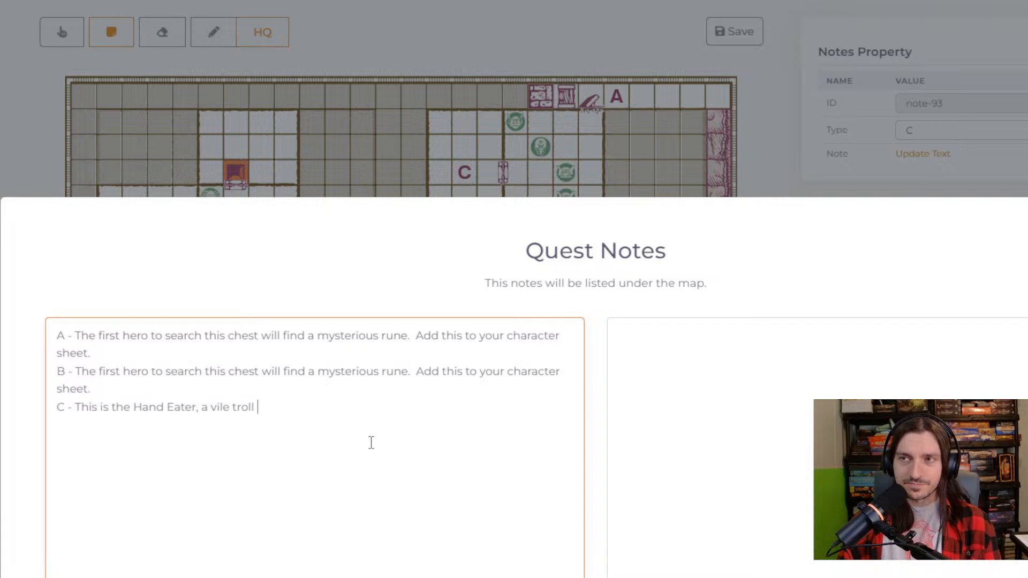
{"action": "key", "text": "BackSpace"}
{"action": "type", "text": "."}
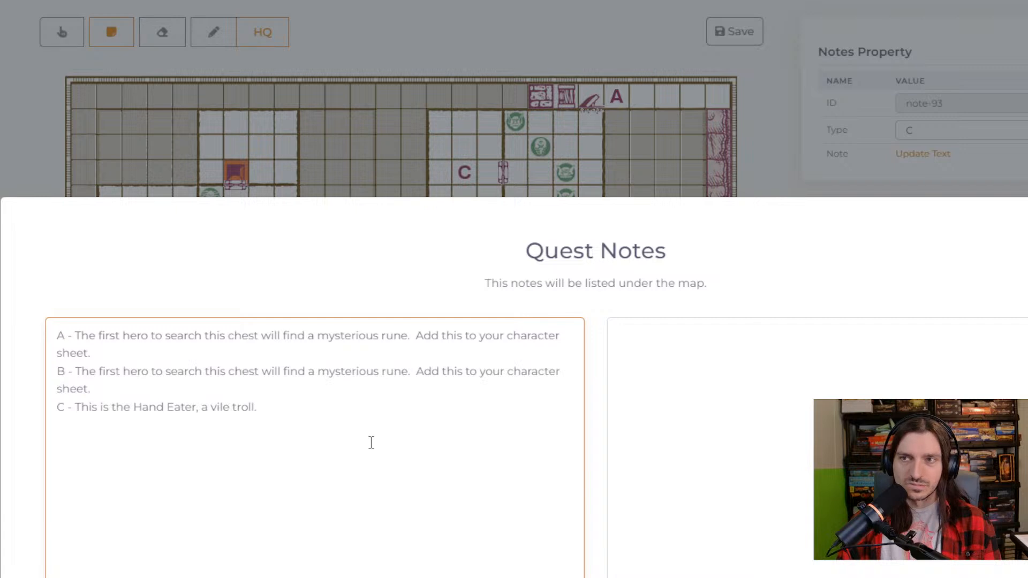
{"action": "type", "text": "  It"}
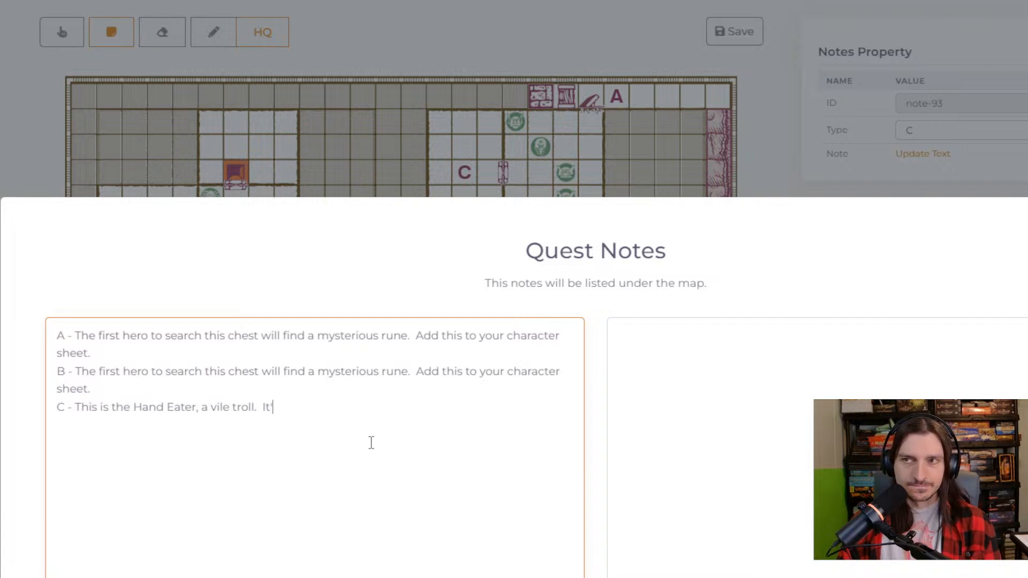
{"action": "type", "text": "s stats are"}
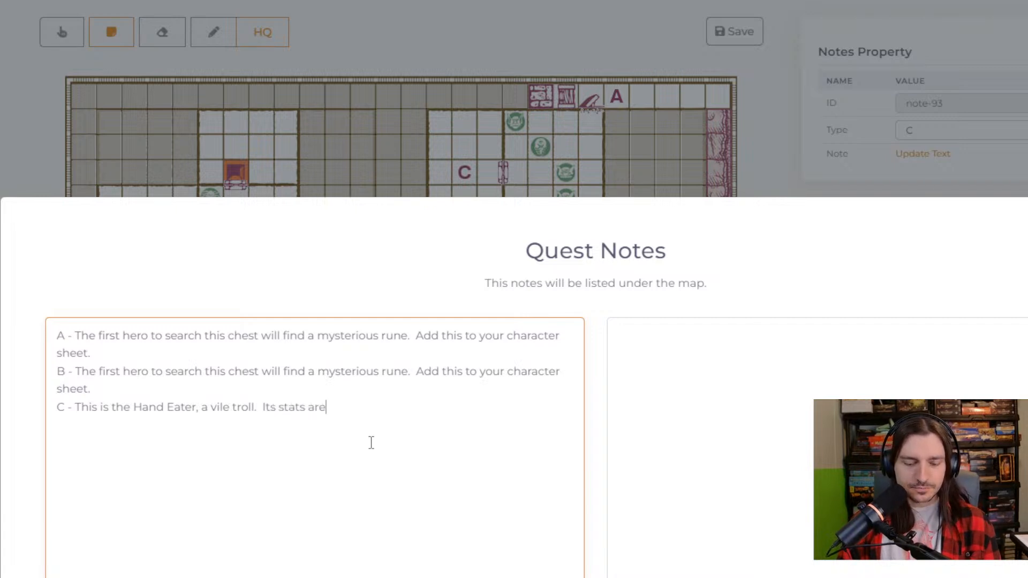
{"action": "type", "text": " as follows:"}
{"action": "key", "text": "Return"}
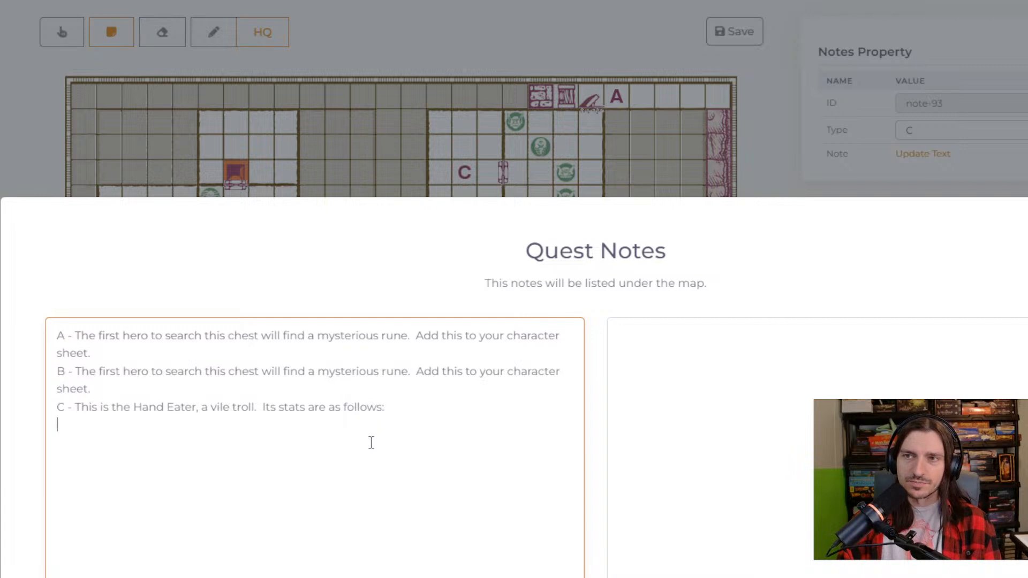
Add an indented stat header line reading "BP MP AD DD" below entry C
{"action": "key", "text": "Tab"}
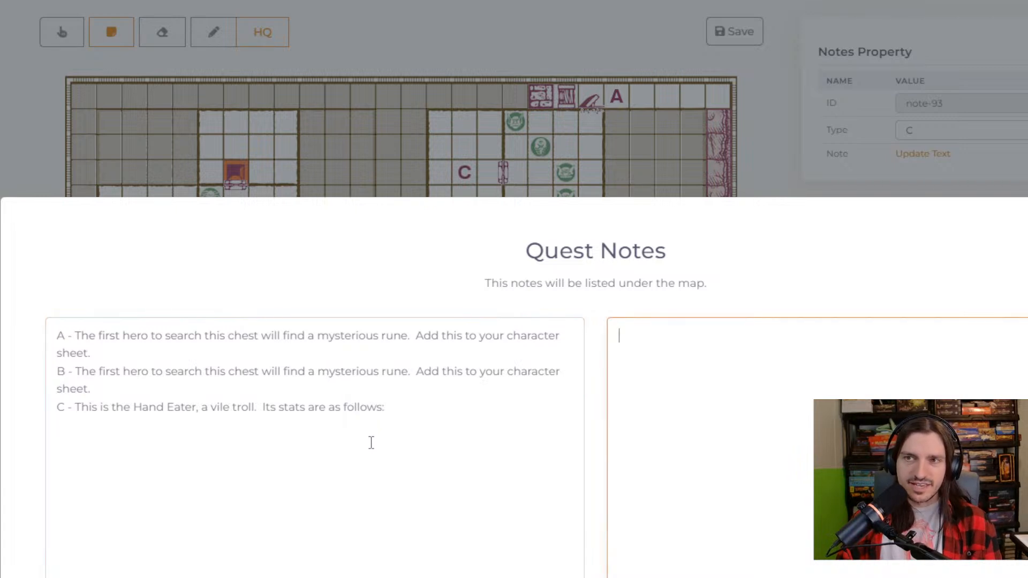
{"action": "left_click", "coordinate": [456, 426]}
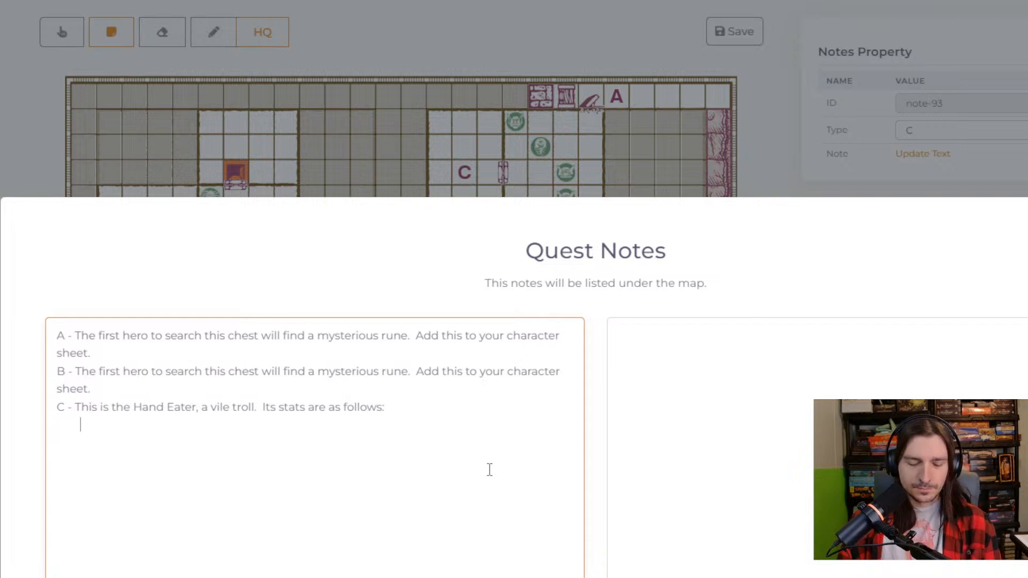
{"action": "type", "text": "BP "}
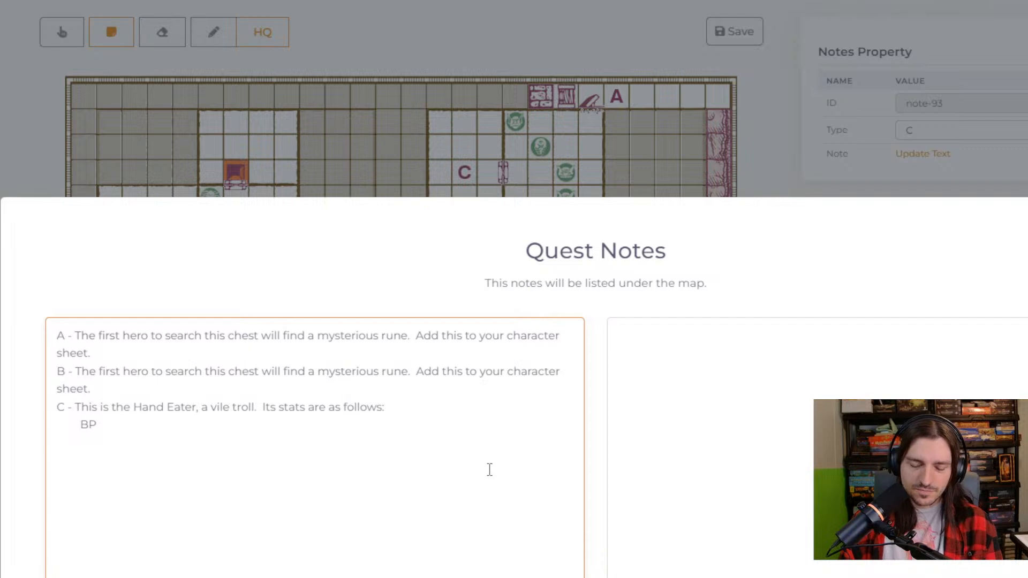
{"action": "type", "text": " MP  "}
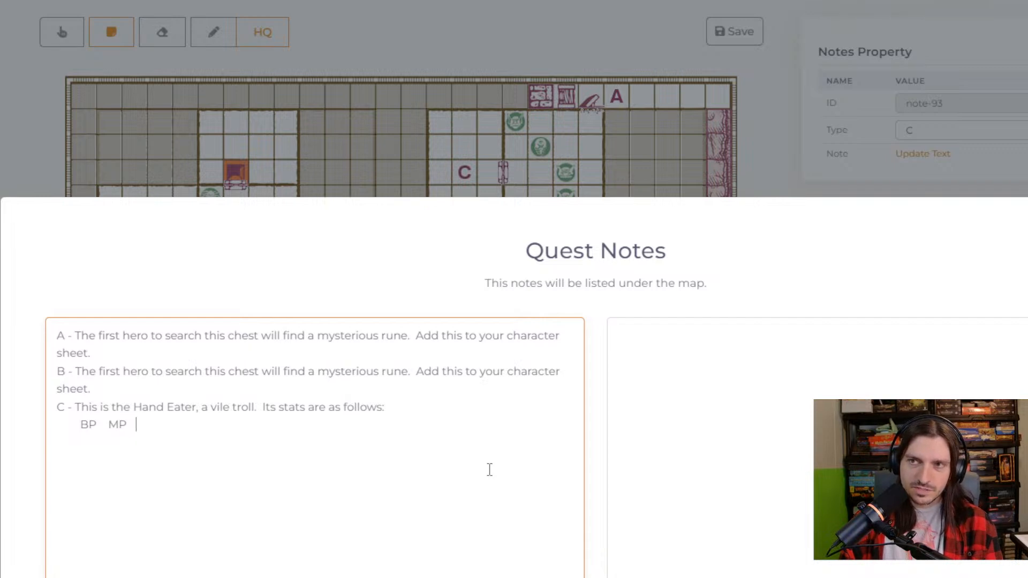
{"action": "type", "text": "DD  A"}
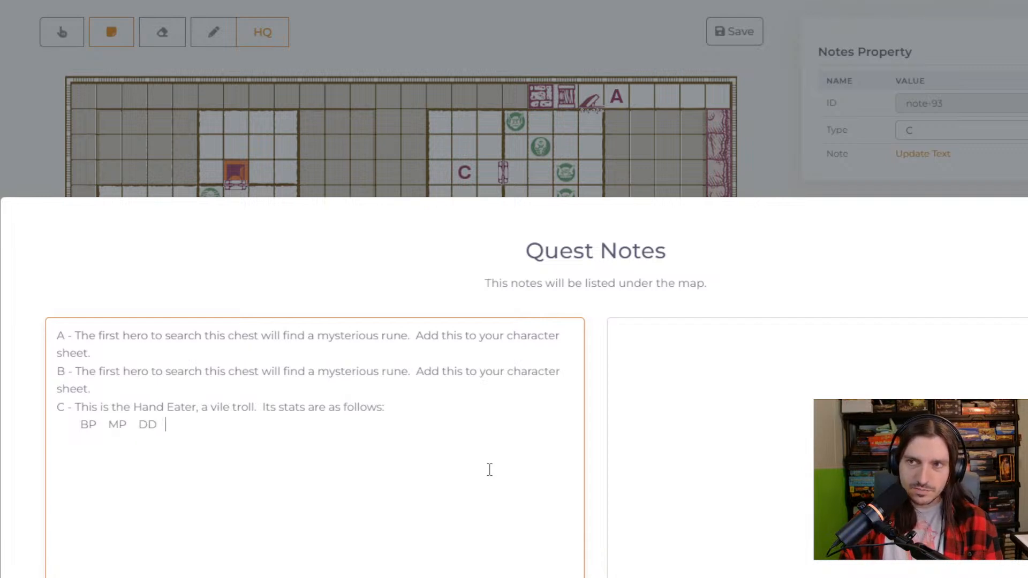
{"action": "key", "text": "BackSpace"}
{"action": "key", "text": "BackSpace"}
{"action": "key", "text": "BackSpace"}
{"action": "key", "text": "BackSpace"}
{"action": "key", "text": "BackSpace"}
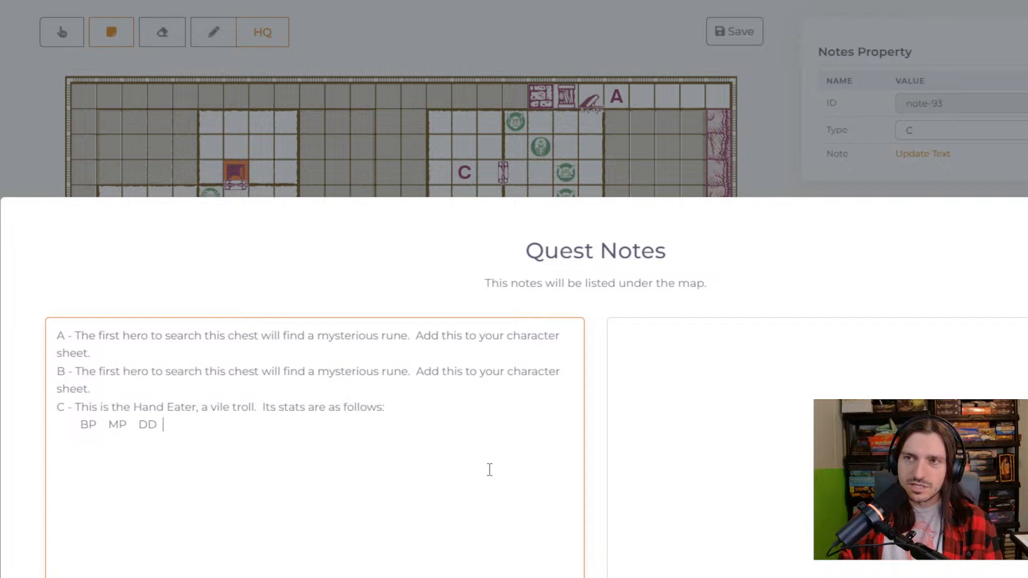
{"action": "type", "text": "AD "}
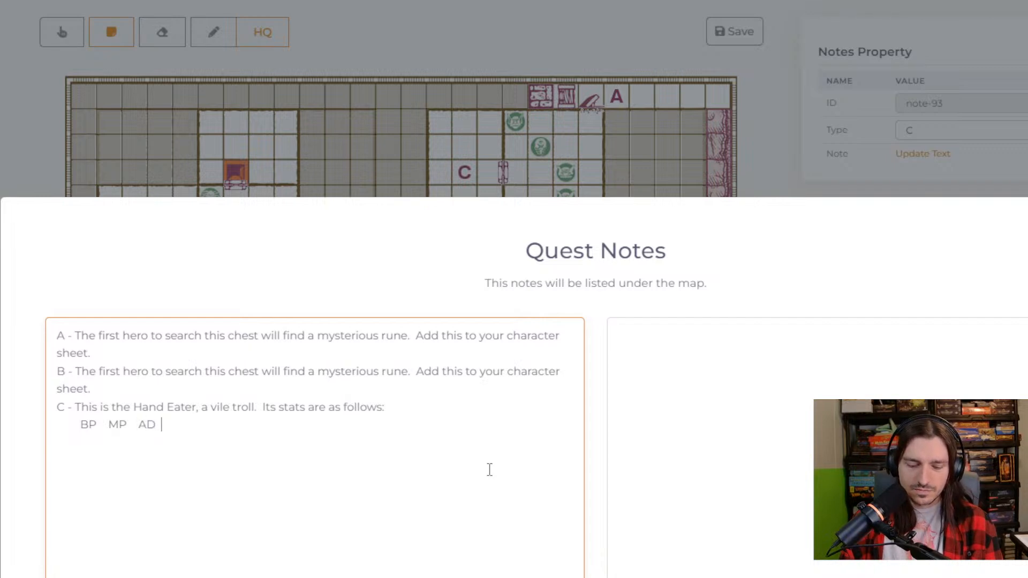
{"action": "type", "text": " DD"}
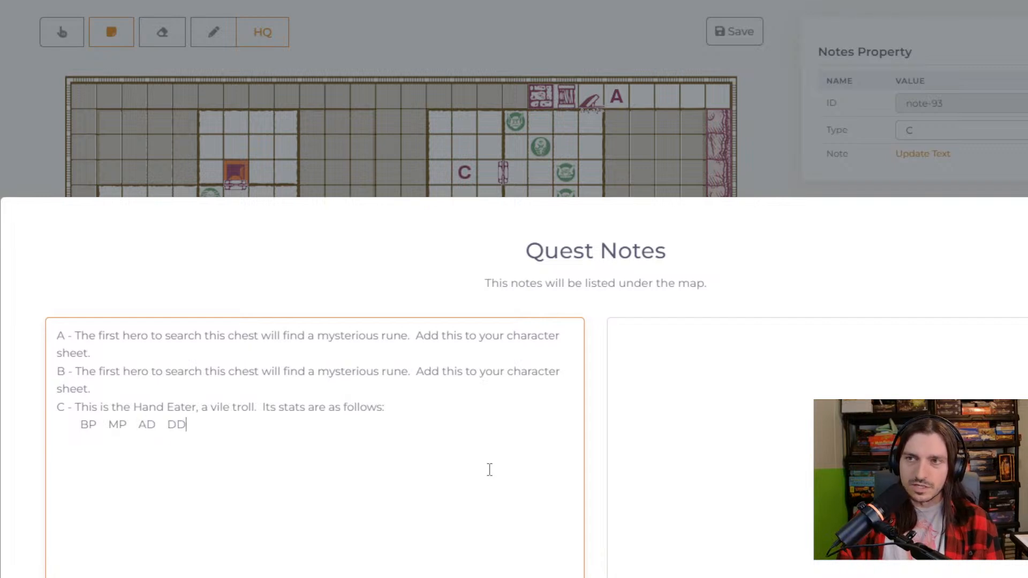
Insert "MV" before "BP" in entry C's stat header line
{"action": "key", "text": "Left"}
{"action": "key", "text": "Left"}
{"action": "key", "text": "Left"}
{"action": "key", "text": "Left"}
{"action": "key", "text": "Left"}
{"action": "key", "text": "Left"}
{"action": "key", "text": "Left"}
{"action": "key", "text": "Left"}
{"action": "key", "text": "Left"}
{"action": "key", "text": "Left"}
{"action": "key", "text": "Left"}
{"action": "key", "text": "Left"}
{"action": "key", "text": "Left"}
{"action": "key", "text": "Left"}
{"action": "key", "text": "Left"}
{"action": "key", "text": "Left"}
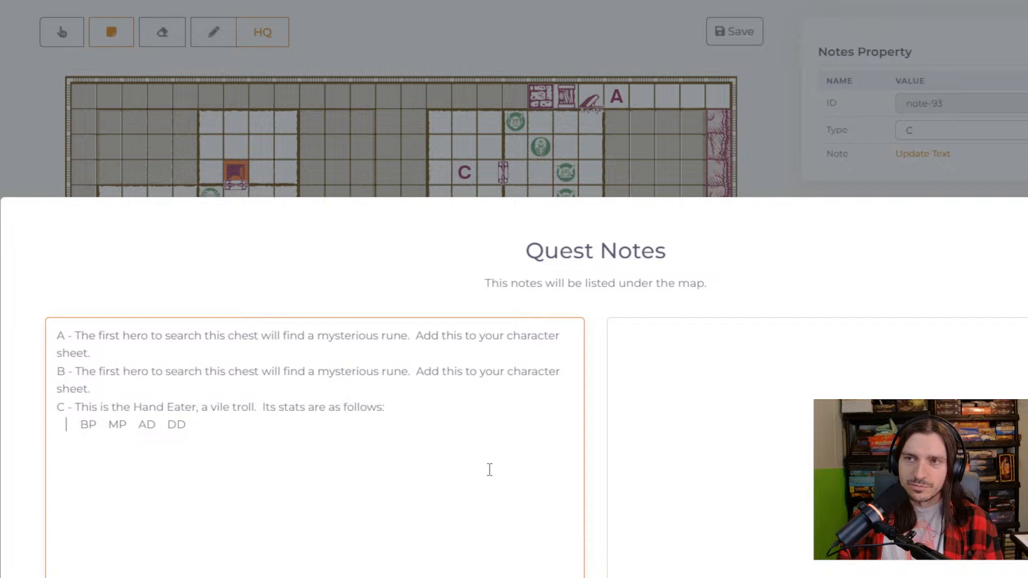
{"action": "key", "text": "Right"}
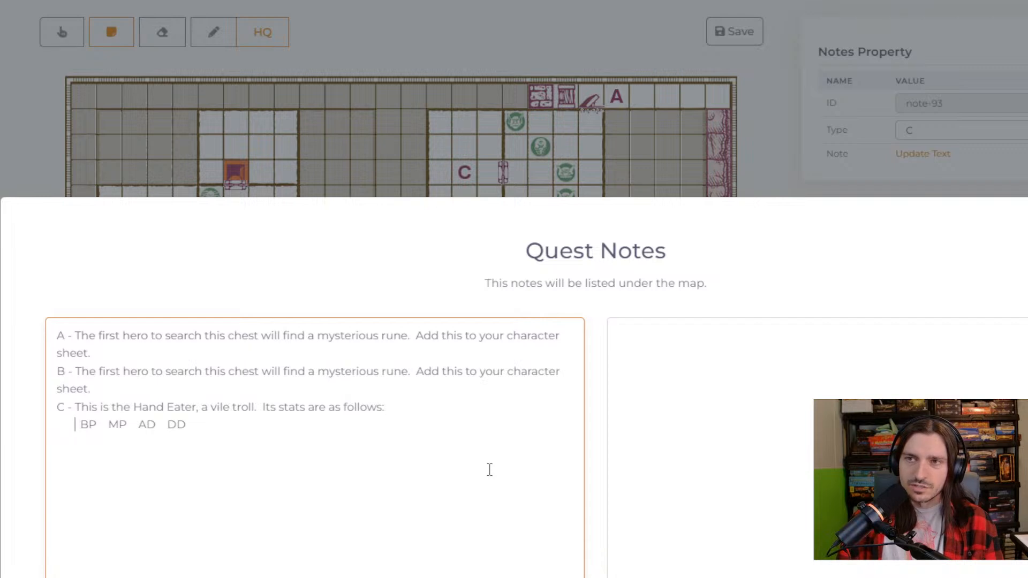
{"action": "key", "text": "Left"}
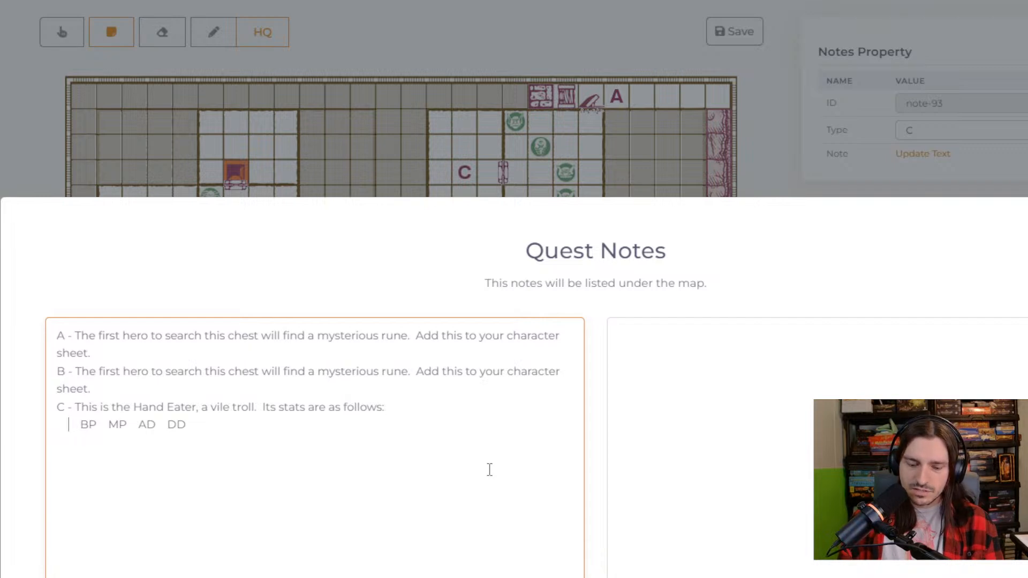
{"action": "type", "text": "MV"}
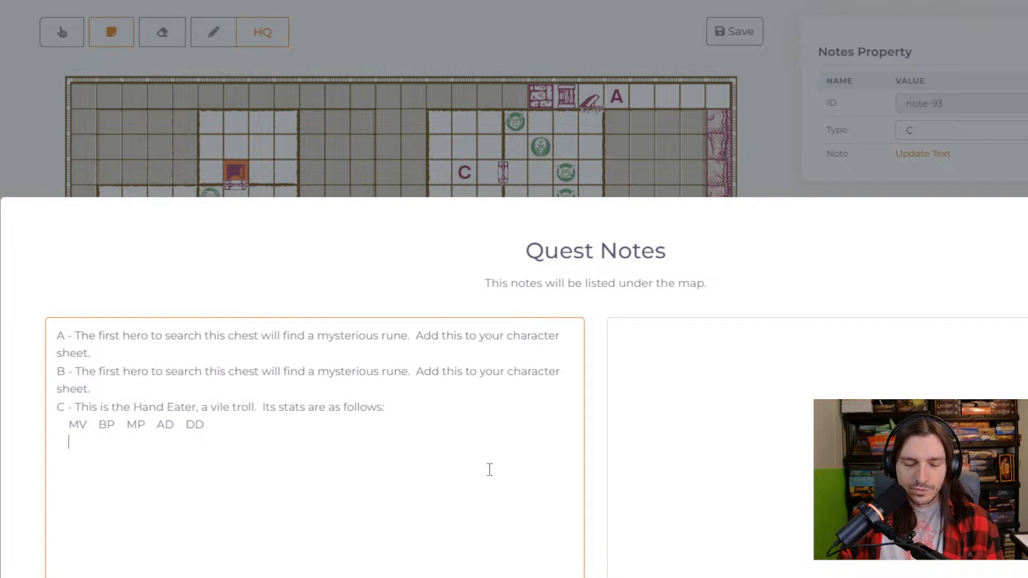
Add the stat values 6, 4, 2, 3 and 3 beneath entry C's header line, start a new line and close the notes
{"action": "type", "text": "6      "}
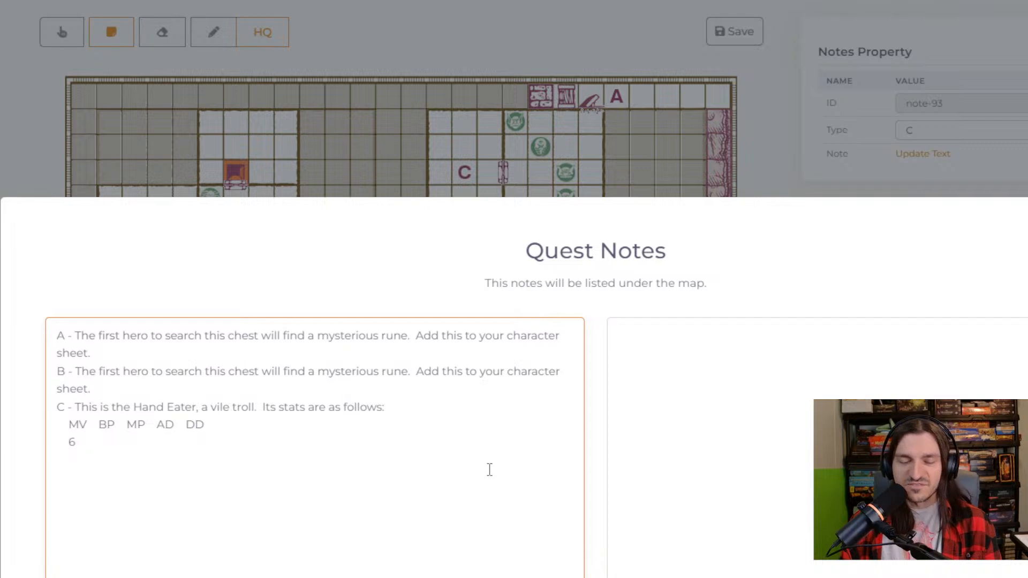
{"action": "type", "text": "  4      "}
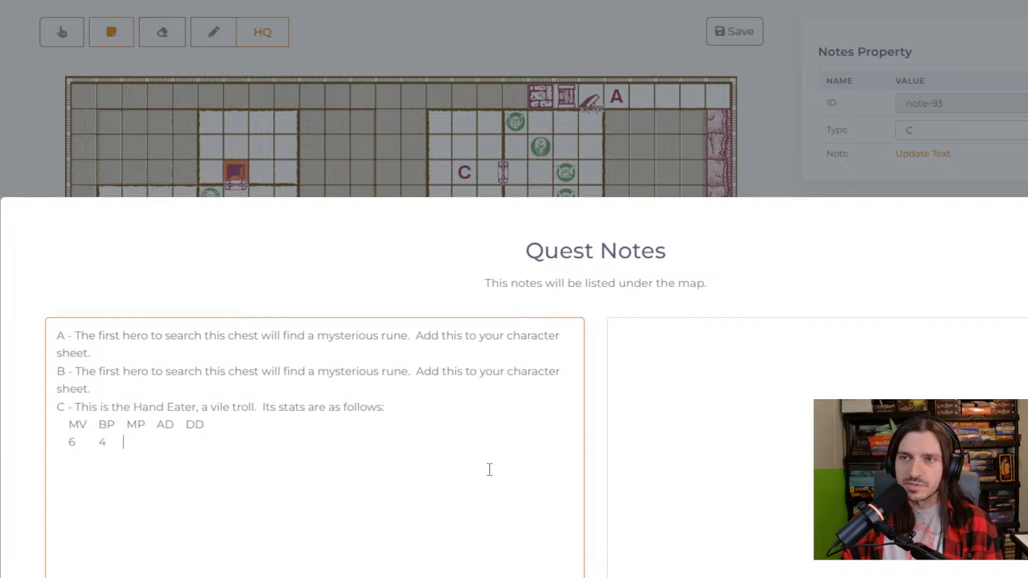
{"action": "type", "text": " 2"}
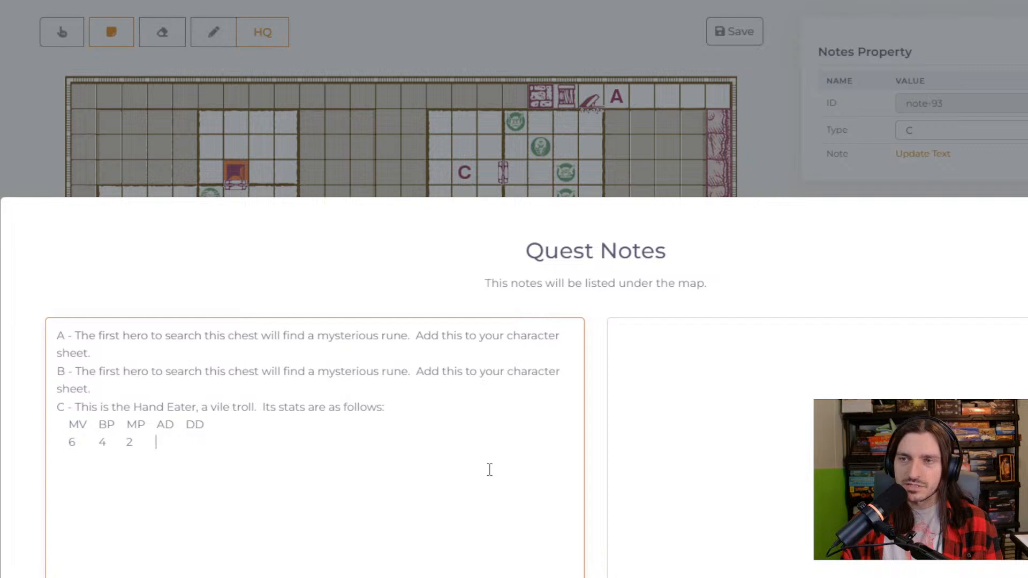
{"action": "type", "text": "        3    "}
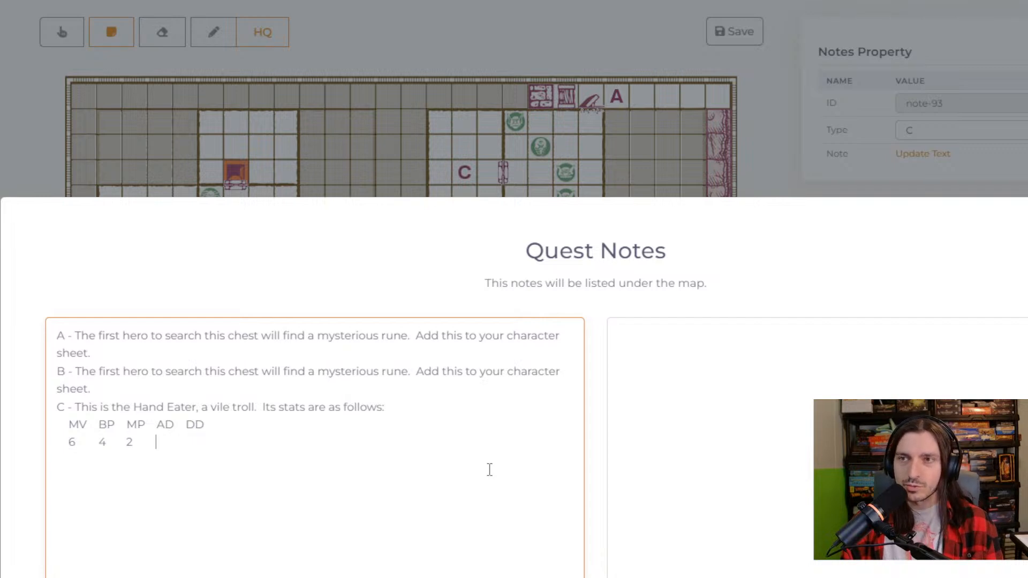
{"action": "type", "text": "    4"}
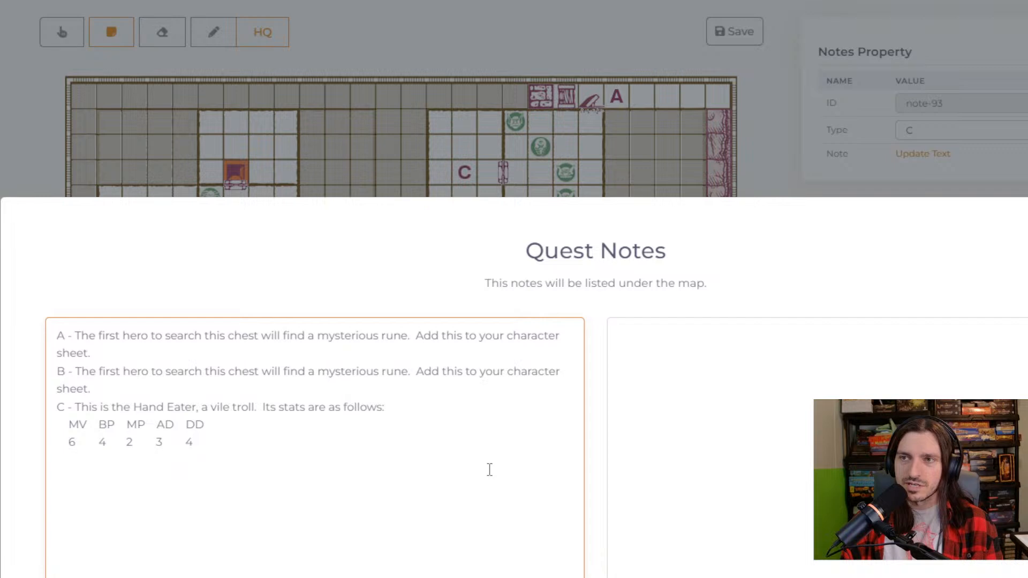
{"action": "key", "text": "BackSpace"}
{"action": "type", "text": "3"}
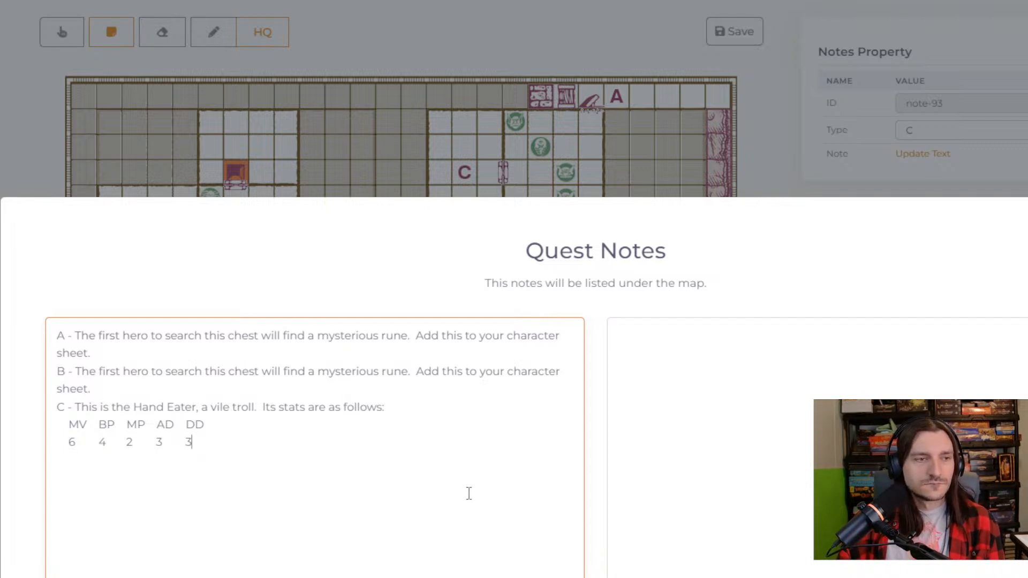
{"action": "key", "text": "Return"}
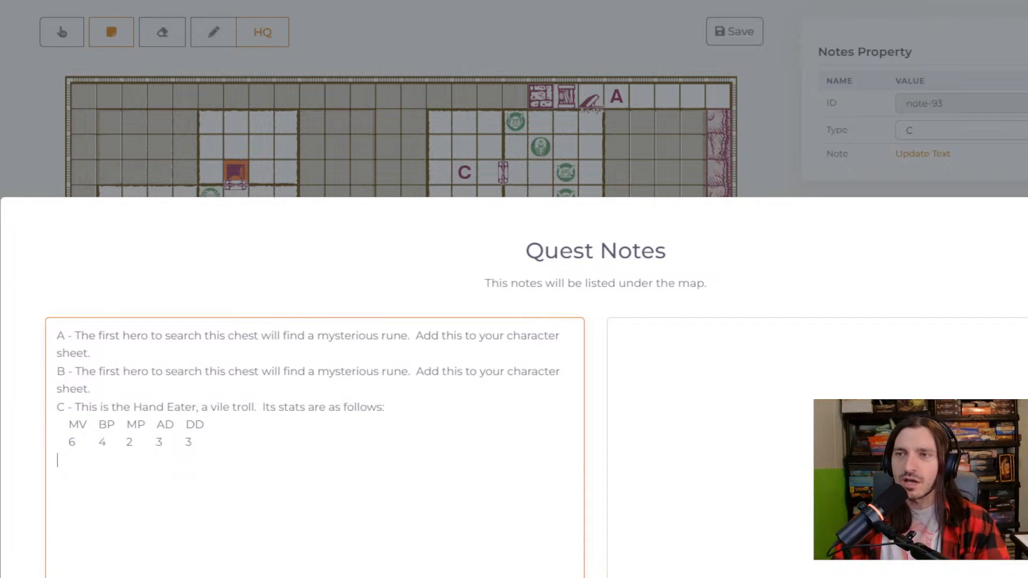
{"action": "key", "text": "Escape"}
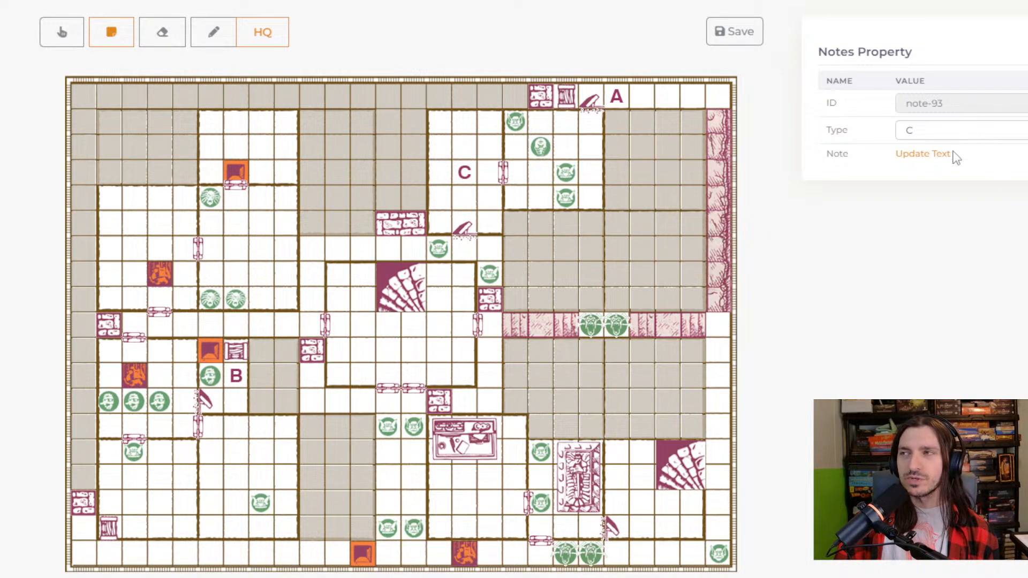
Reopen the quest notes and begin a line below the troll's stats reading "If the Hand Eater is defeated,"
{"action": "left_click", "coordinate": [922, 156]}
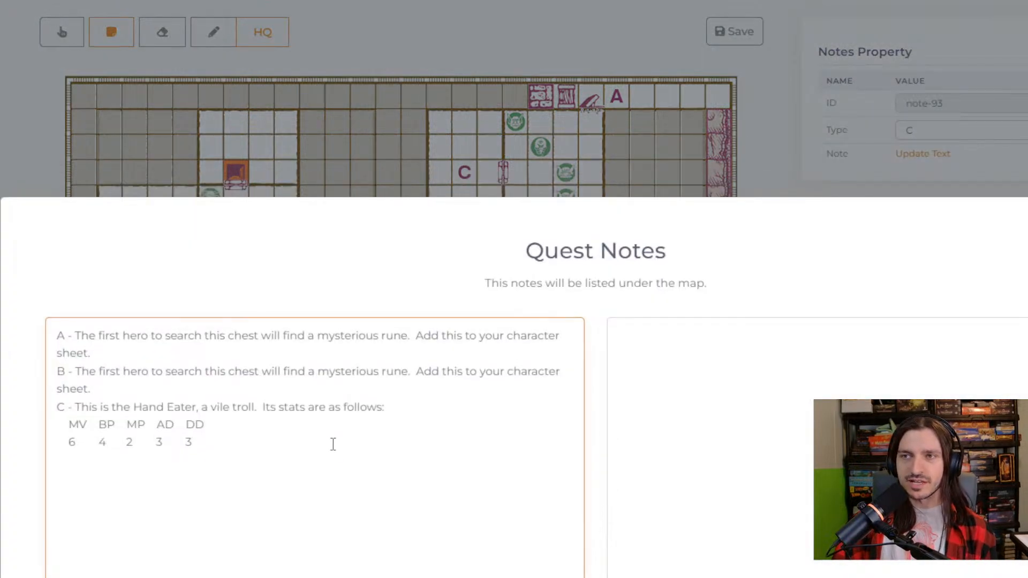
{"action": "type", "text": "If"}
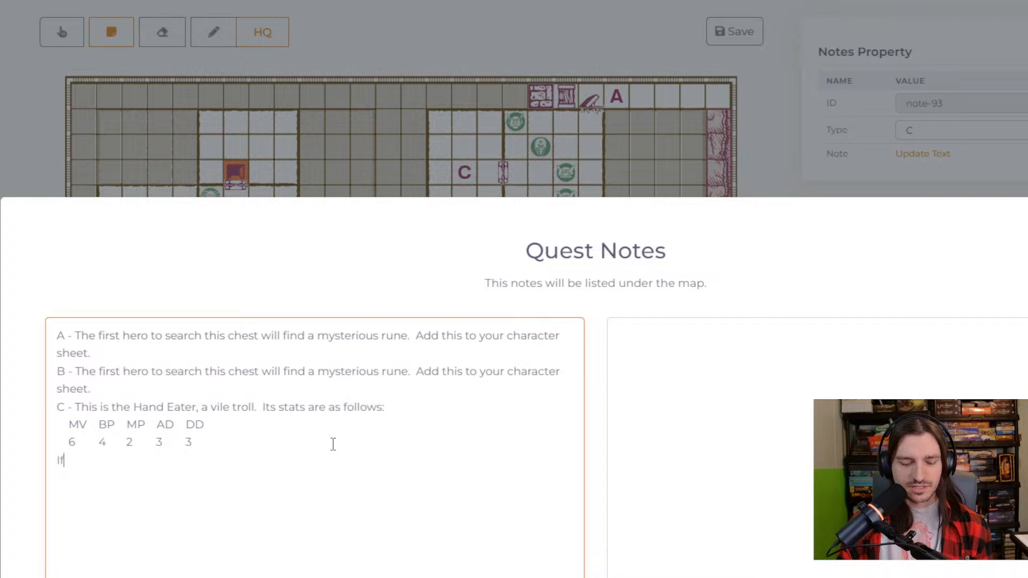
{"action": "type", "text": " the Hand"}
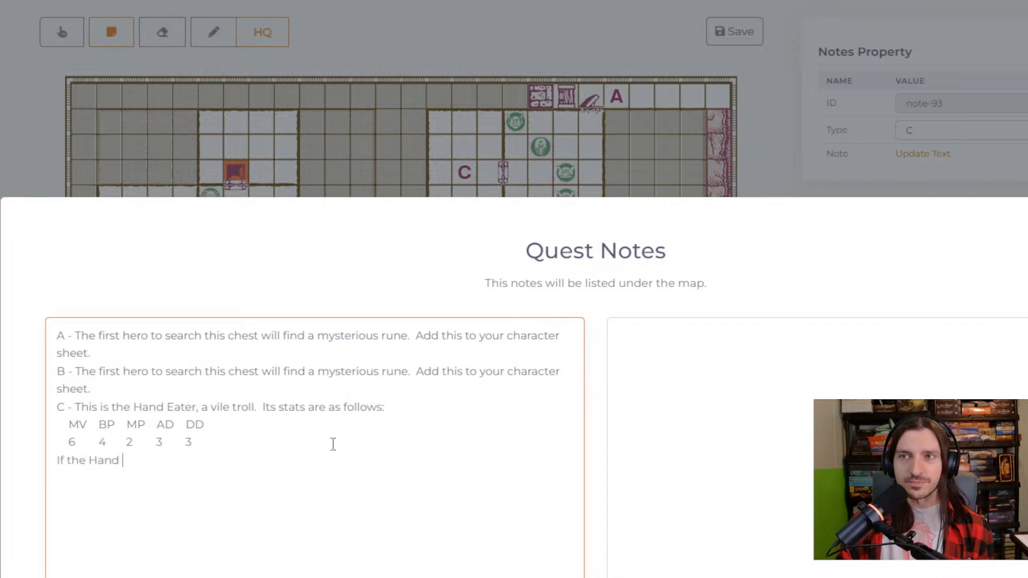
{"action": "type", "text": " Eater is defea"}
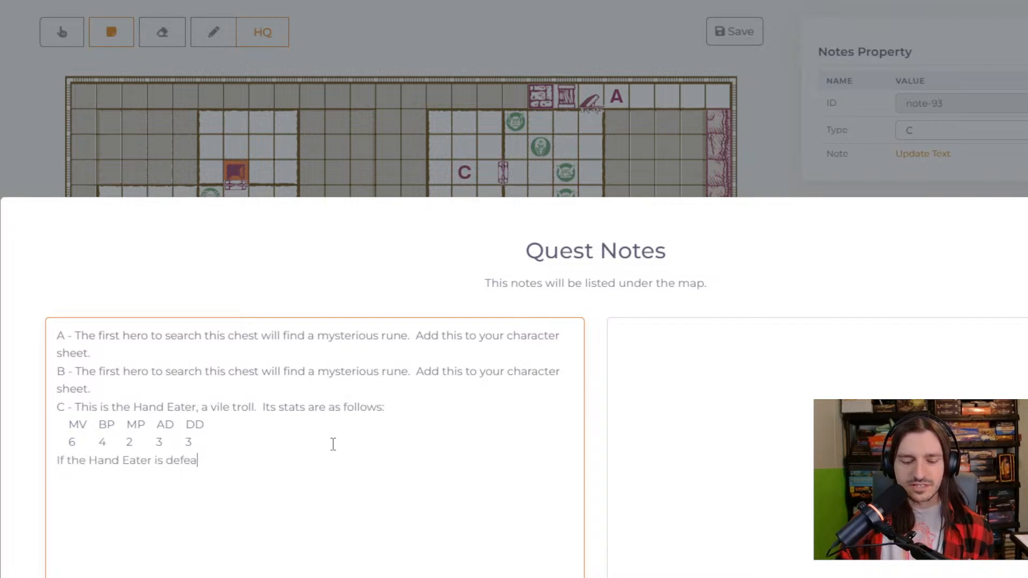
{"action": "type", "text": "ted"}
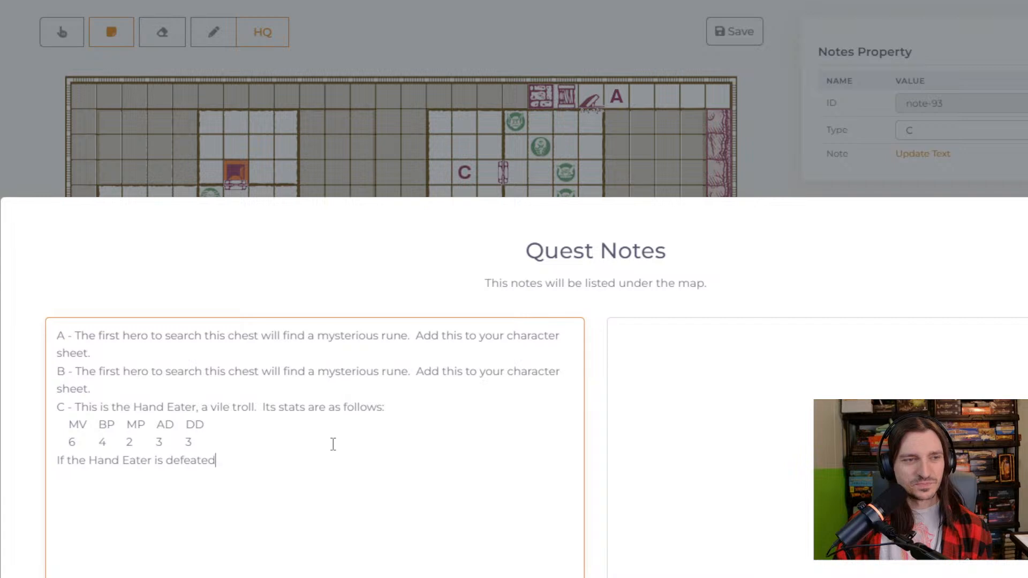
{"action": "type", "text": ","}
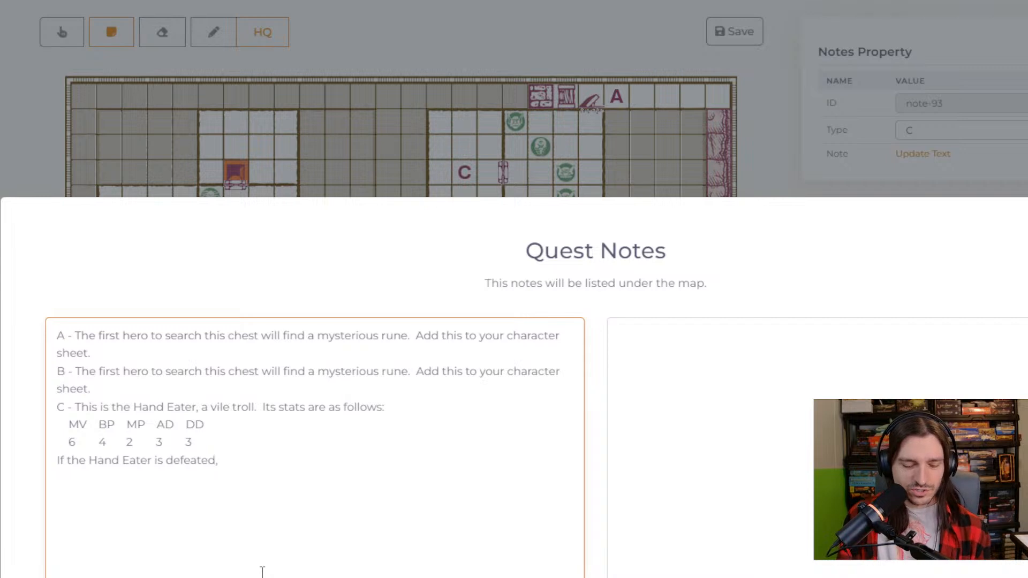
{"action": "type", "text": "$snotrag"}
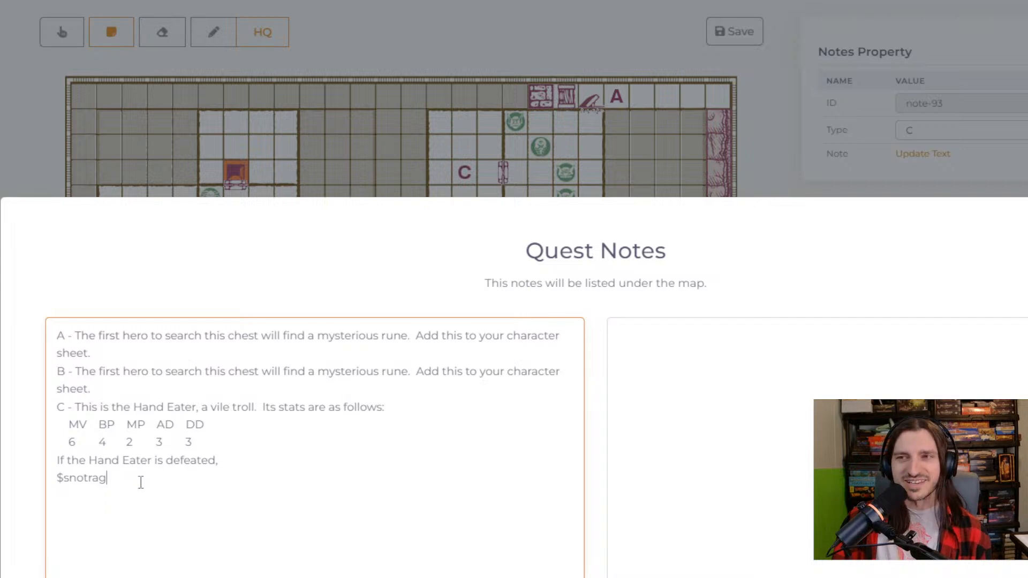
{"action": "left_click_drag", "start_coordinate": [140, 480], "coordinate": [47, 484]}
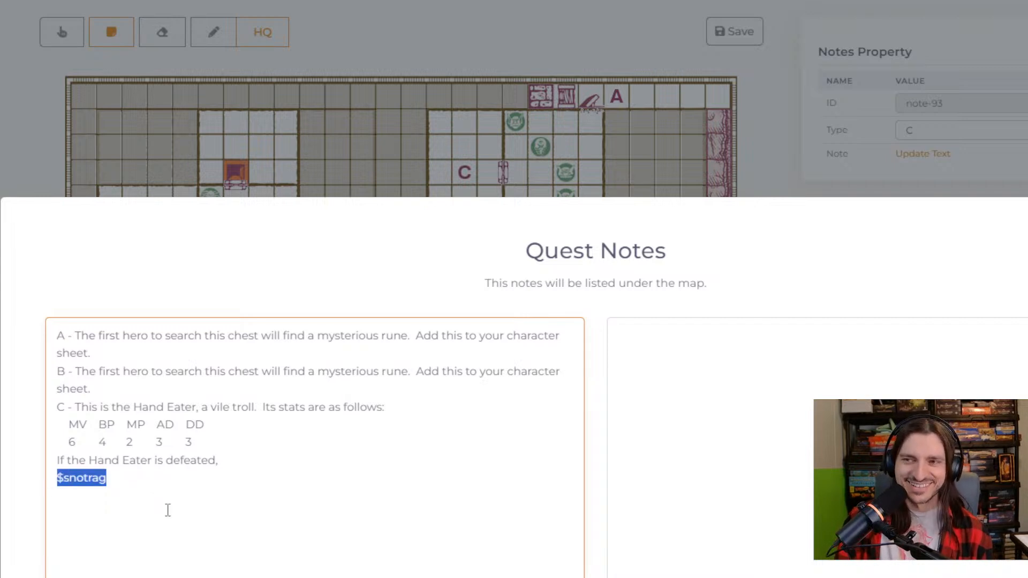
{"action": "key", "text": "BackSpace"}
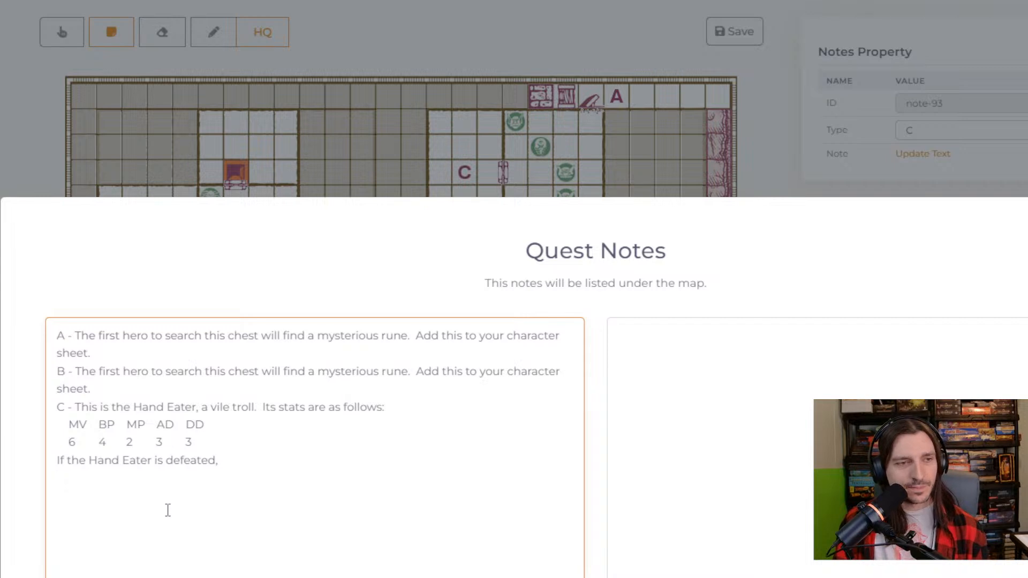
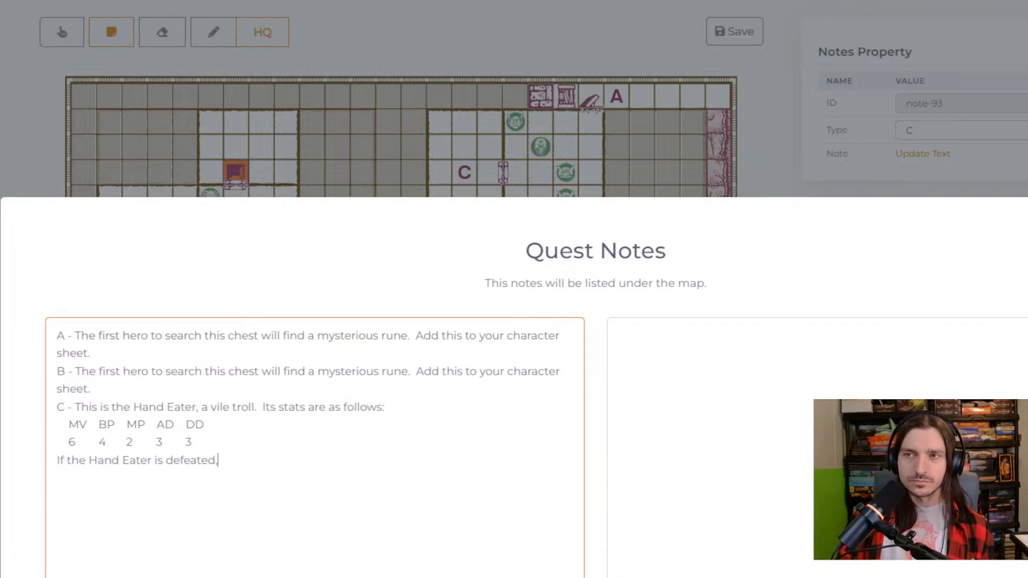
Continue the defeat line with "the Quest is won. The heroes will be rewarded with 100 gold pieces." and close the notes
{"action": "type", "text": "the Quest "}
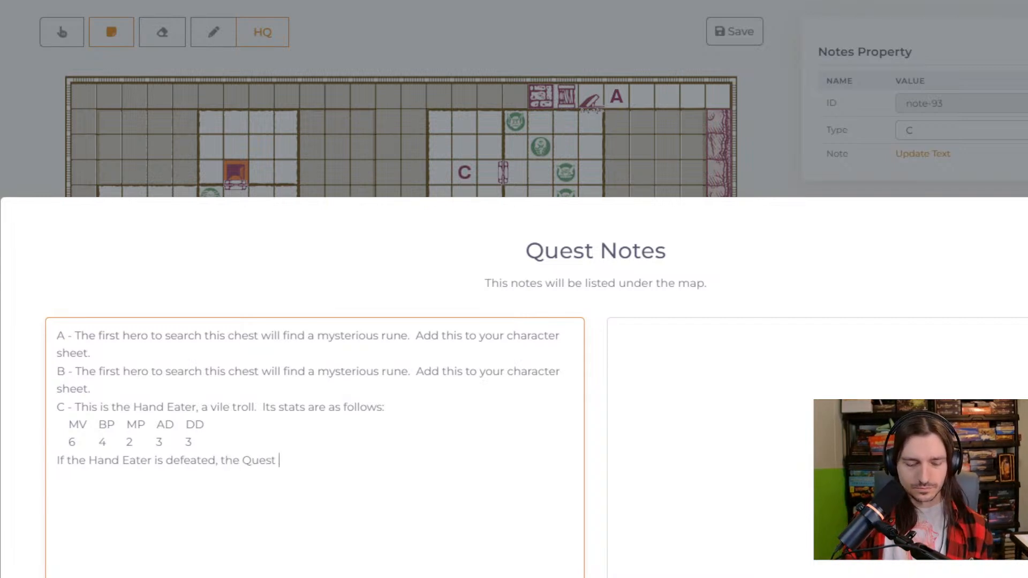
{"action": "type", "text": "is won.  "}
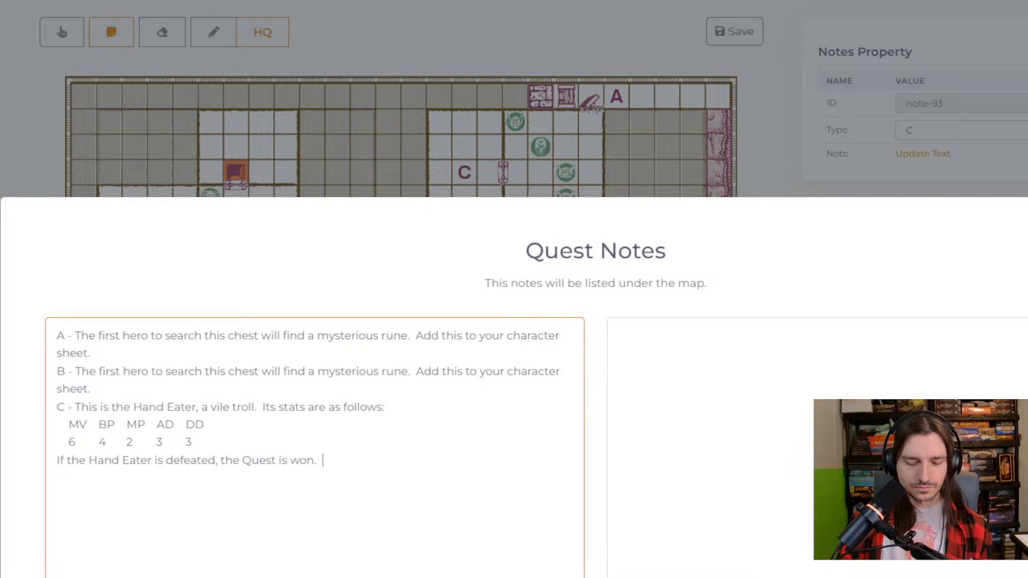
{"action": "type", "text": "The heroes"}
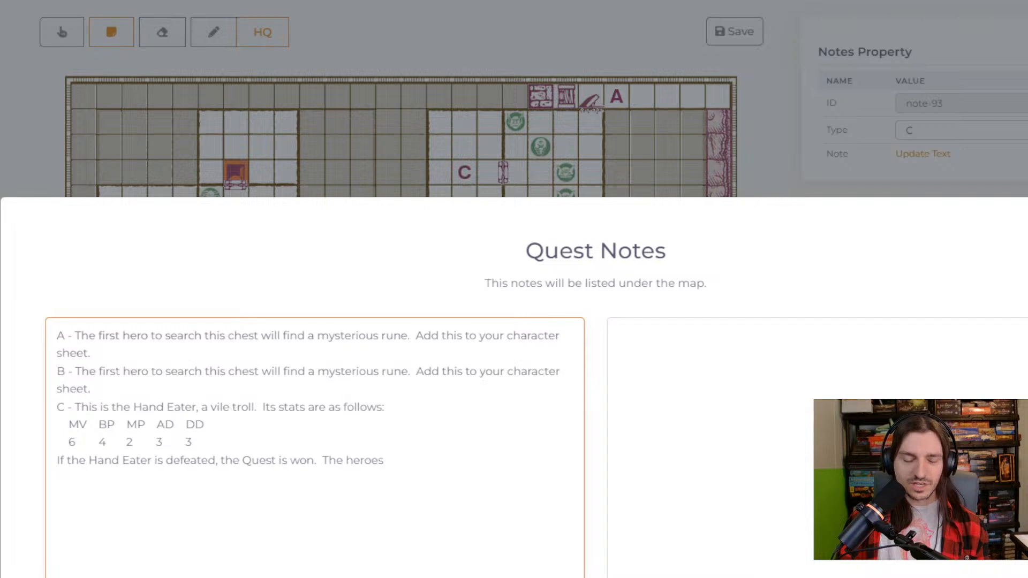
{"action": "type", "text": " will be rewarded"}
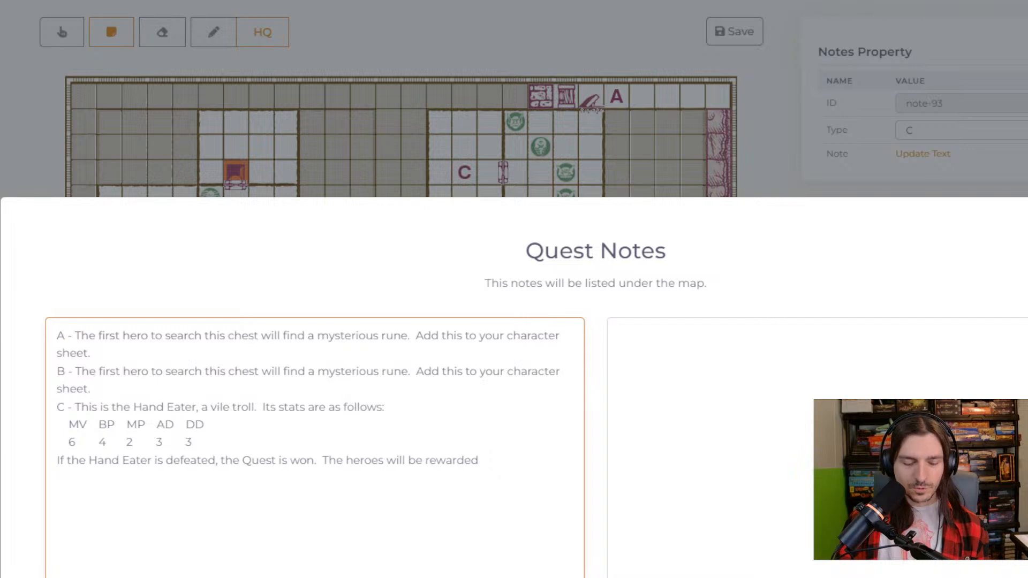
{"action": "type", "text": "with 100GP."}
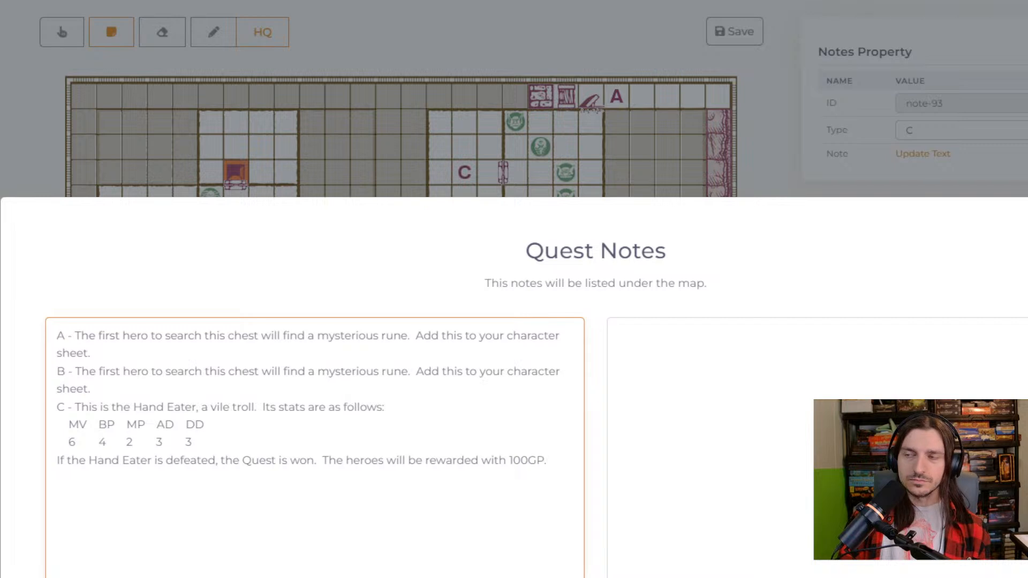
{"action": "key", "text": "BackSpace"}
{"action": "key", "text": "BackSpace"}
{"action": "key", "text": "BackSpace"}
{"action": "type", "text": "gold pieces."}
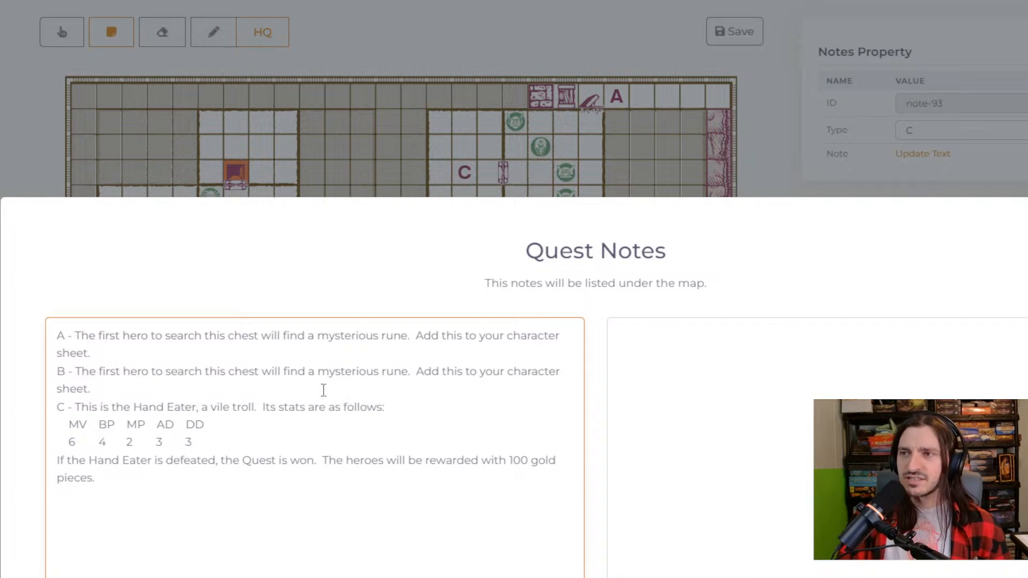
{"action": "key", "text": "Escape"}
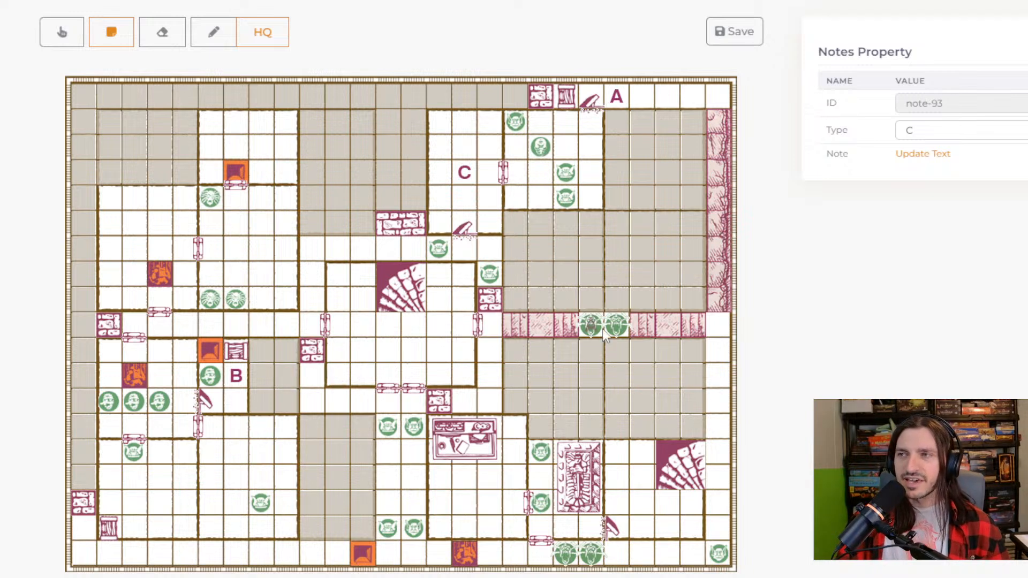
Erase the two adjacent monsters in the central east corridor and the two below the southeastern rooms in the south corridor
{"action": "left_click", "coordinate": [161, 32]}
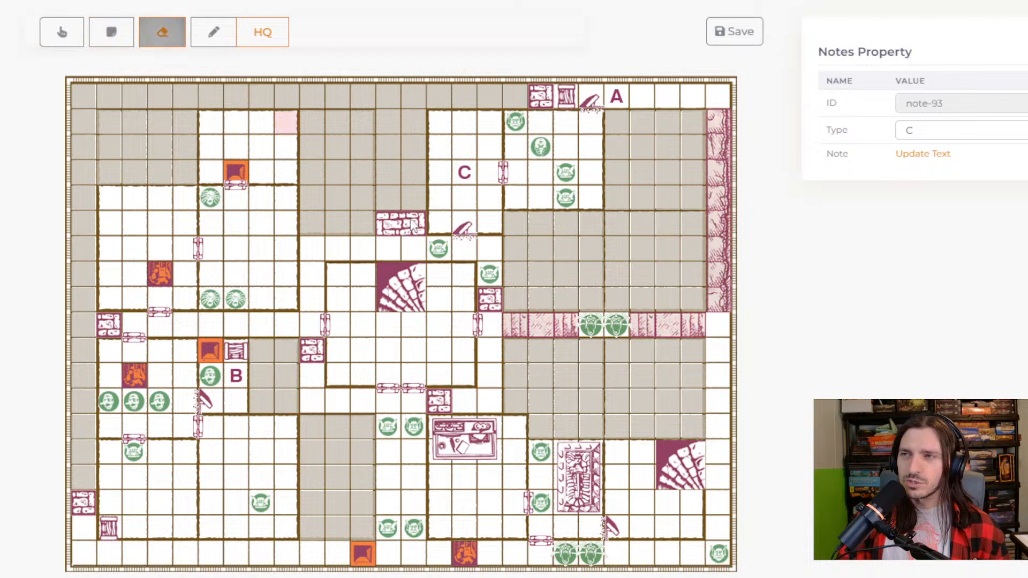
{"action": "left_click", "coordinate": [590, 325]}
{"action": "left_click", "coordinate": [616, 325]}
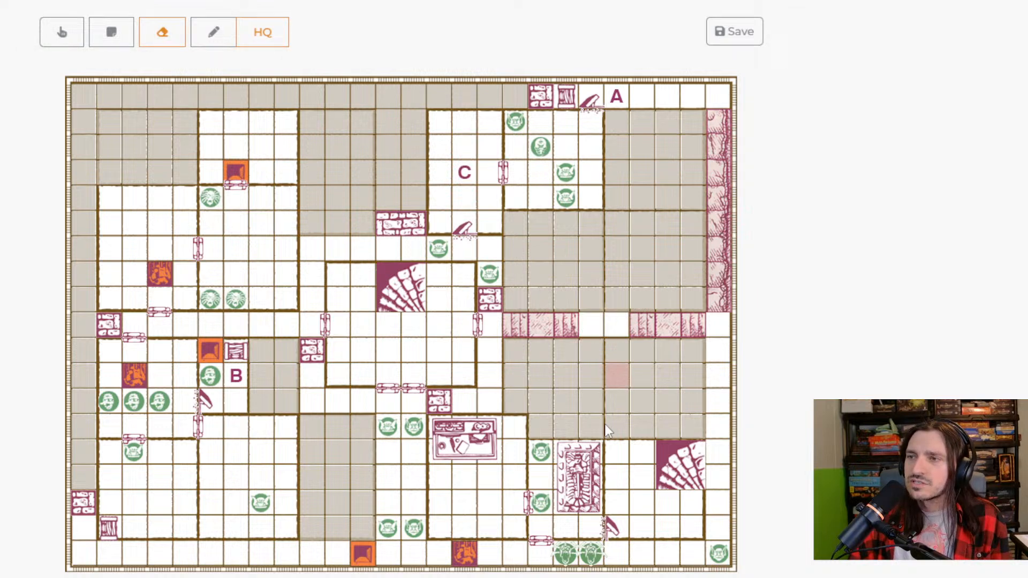
{"action": "left_click", "coordinate": [565, 554]}
{"action": "left_click", "coordinate": [591, 554]}
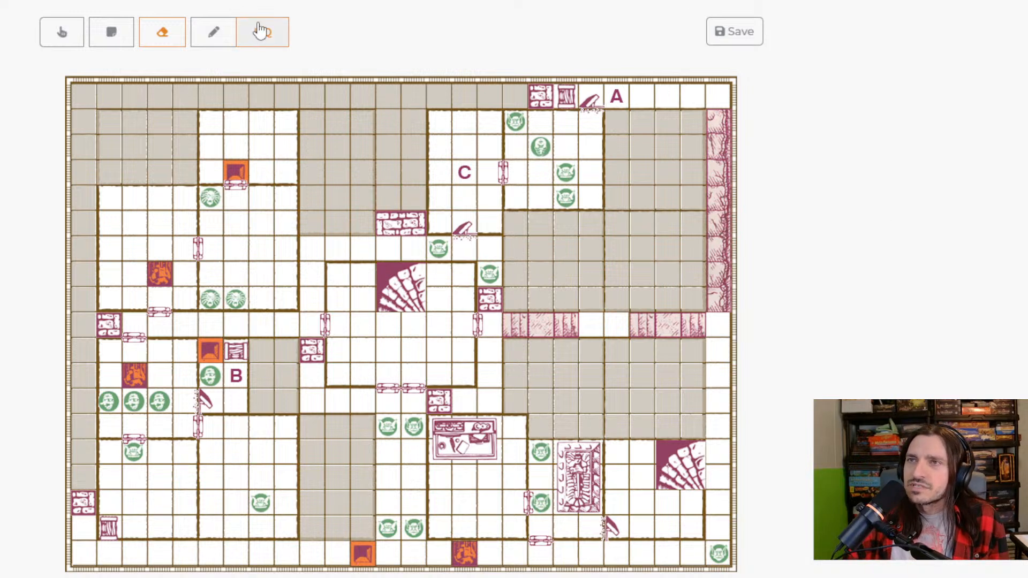
Erase the long rocky strip from the east edge corridor and both three-square strips from the central east corridor
{"action": "left_click", "coordinate": [171, 46]}
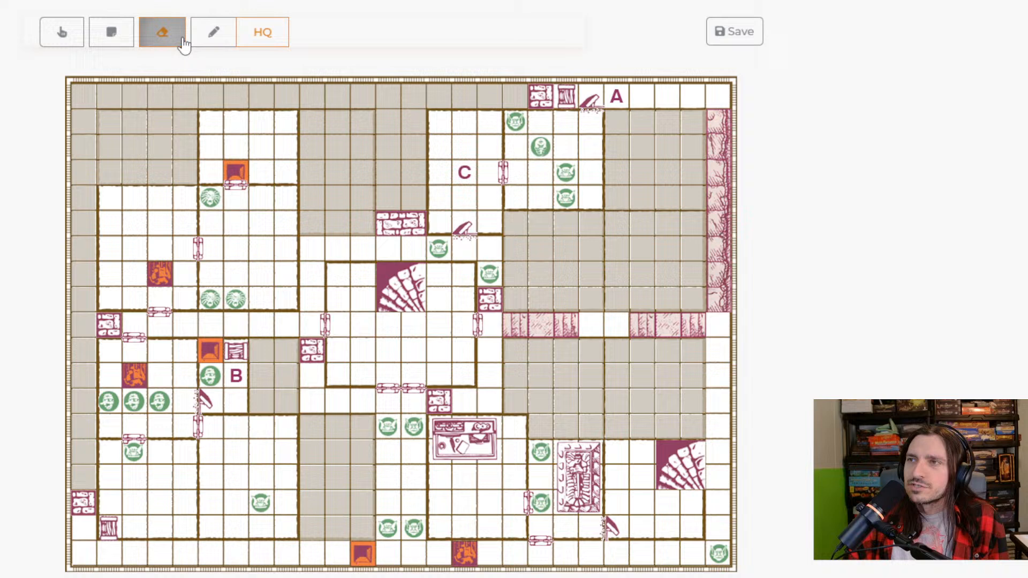
{"action": "left_click", "coordinate": [717, 168]}
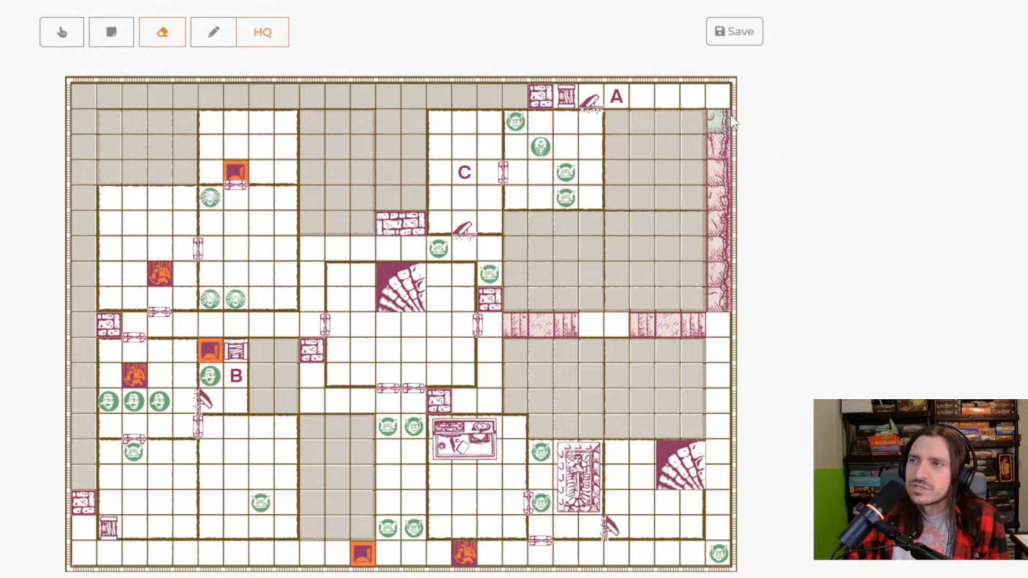
{"action": "left_click", "coordinate": [724, 129]}
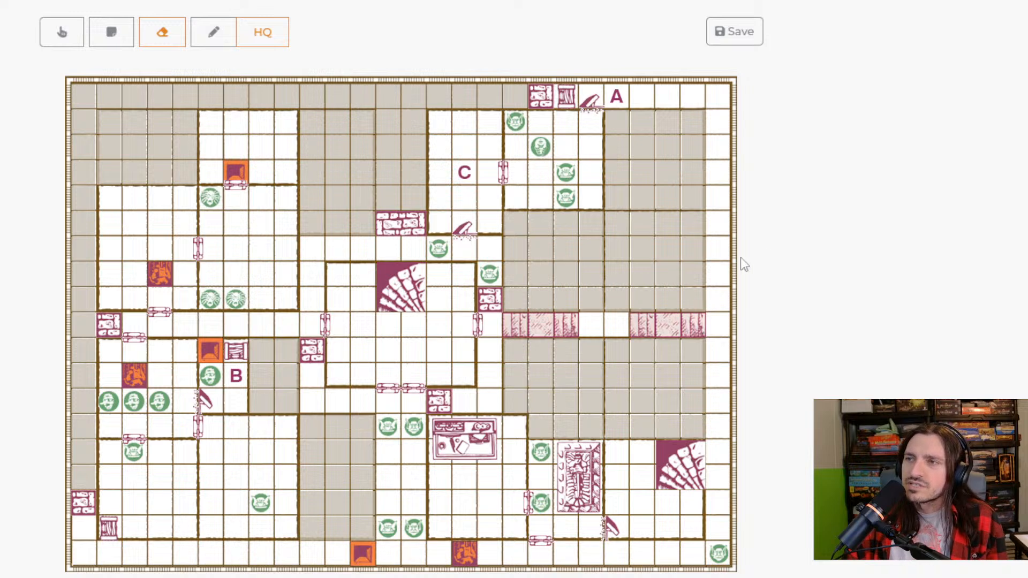
{"action": "left_click", "coordinate": [668, 331]}
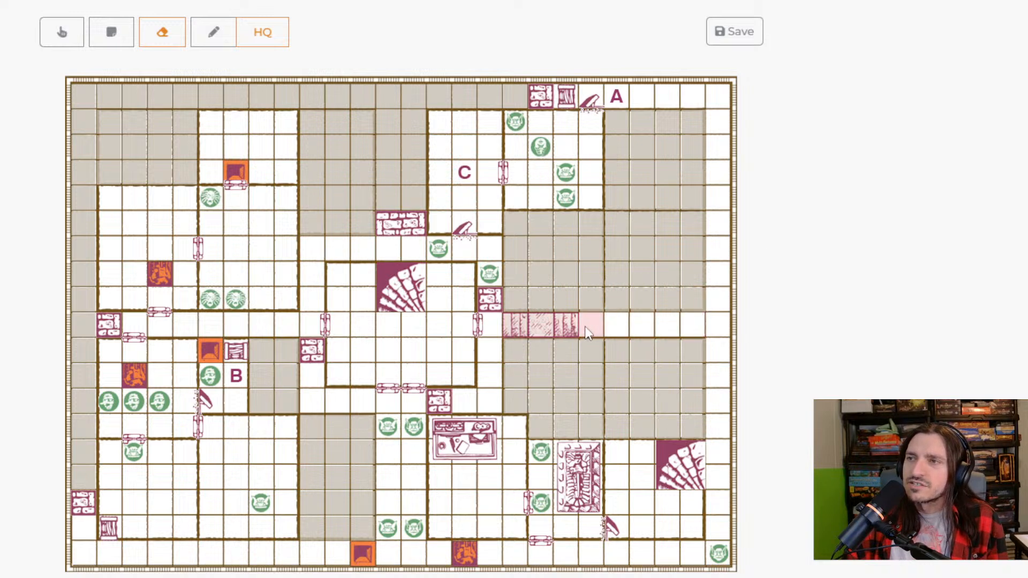
{"action": "left_click", "coordinate": [534, 328]}
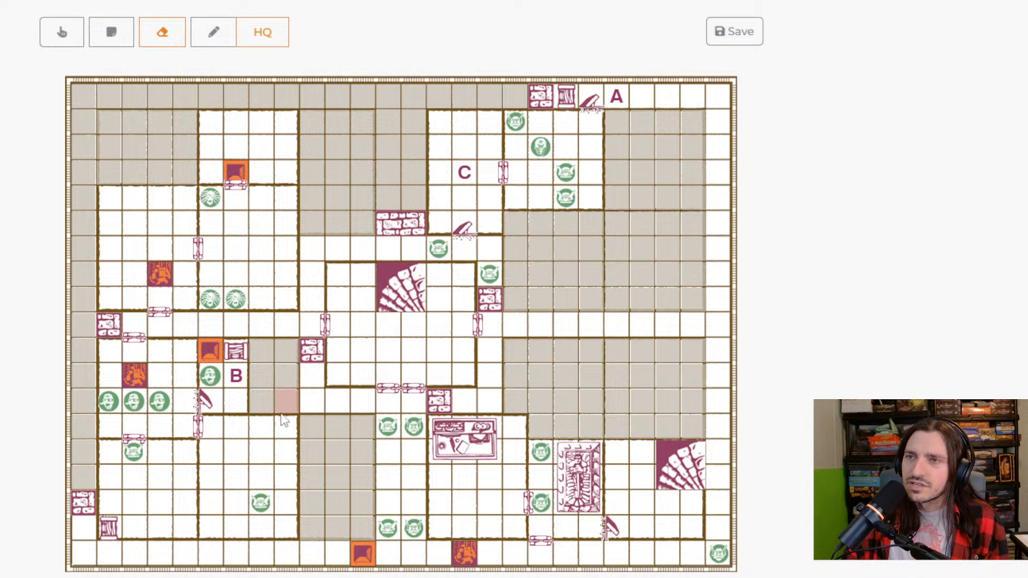
Erase the monster southwest of the northwestern trap square and the middle monster in the western row of three
{"action": "left_click", "coordinate": [212, 201]}
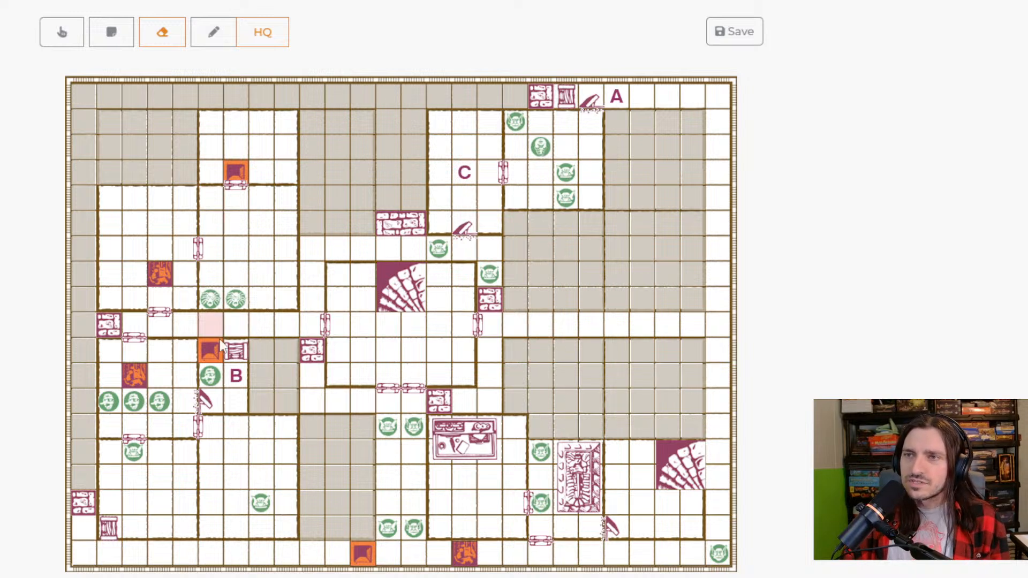
{"action": "left_click", "coordinate": [138, 408]}
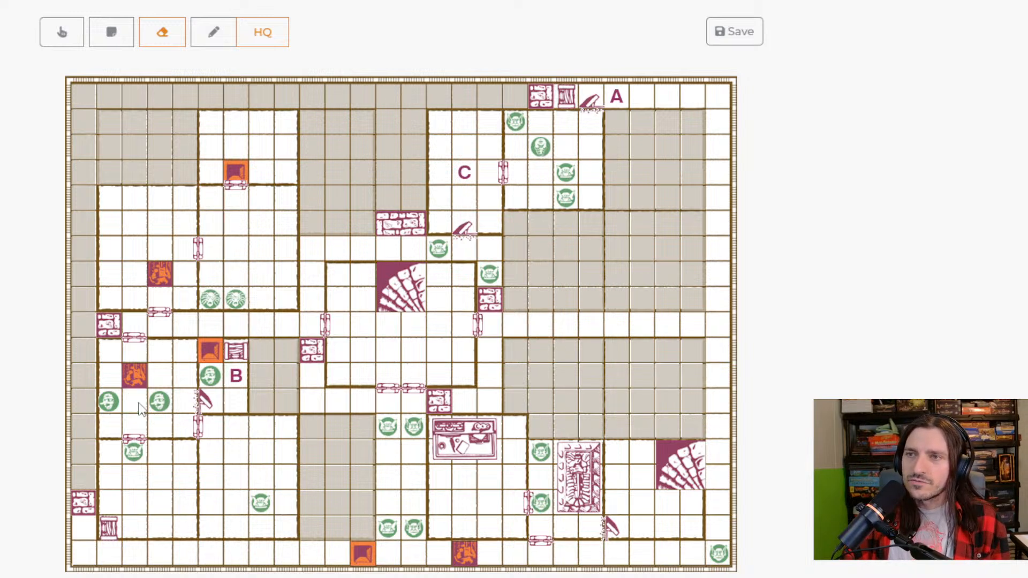
Erase the westernmost zombie on the map, and place two adjacent skeletons in the east corridor and two in the southern corridor
{"action": "left_click", "coordinate": [112, 409]}
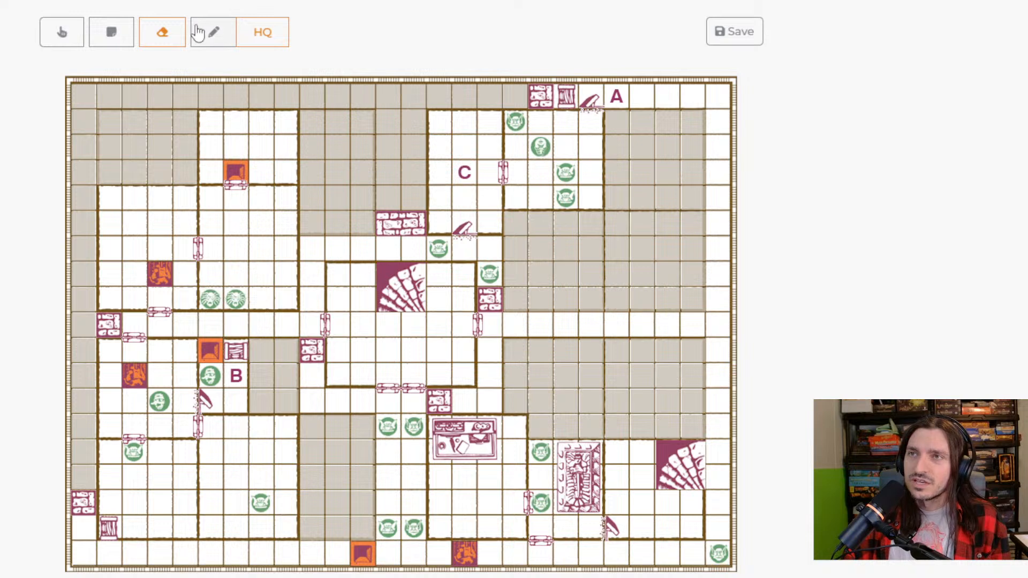
{"action": "left_click", "coordinate": [213, 32]}
{"action": "left_click", "coordinate": [382, 35]}
{"action": "scroll", "coordinate": [429, 233], "scroll_direction": "down", "scroll_amount": 5}
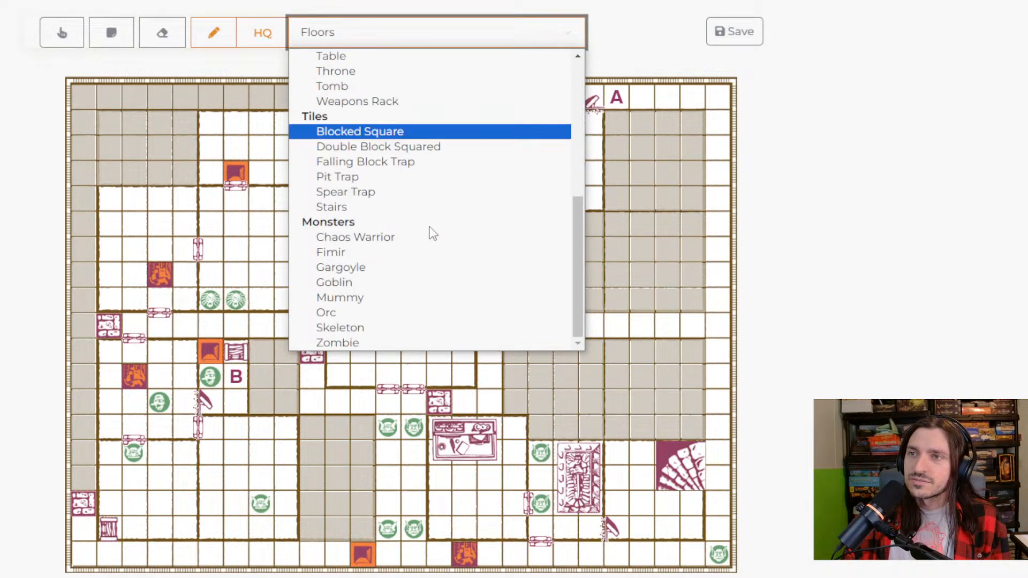
{"action": "left_click", "coordinate": [520, 325]}
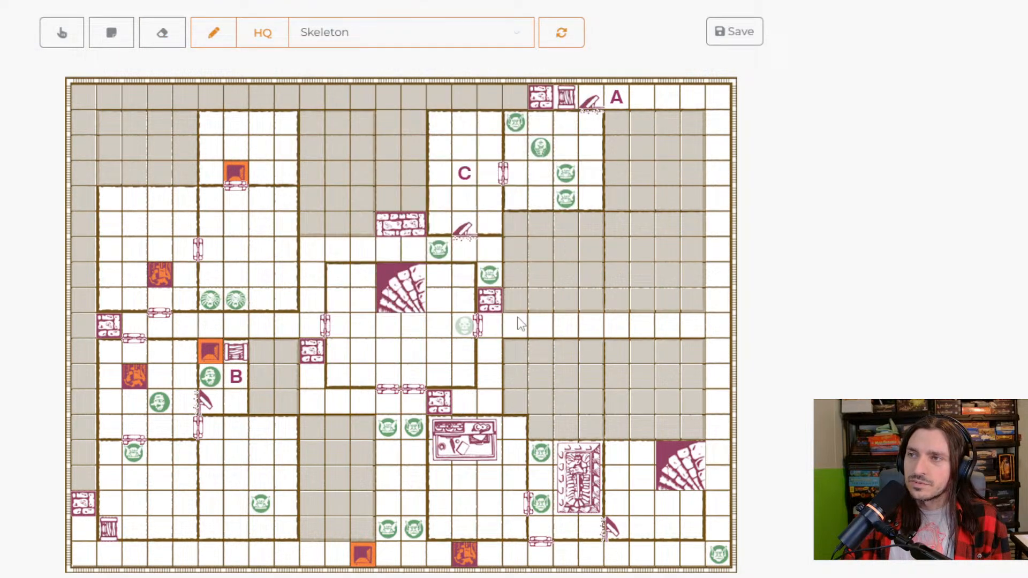
{"action": "left_click", "coordinate": [591, 325]}
{"action": "left_click", "coordinate": [617, 325]}
{"action": "left_click", "coordinate": [592, 555]}
{"action": "left_click", "coordinate": [616, 554]}
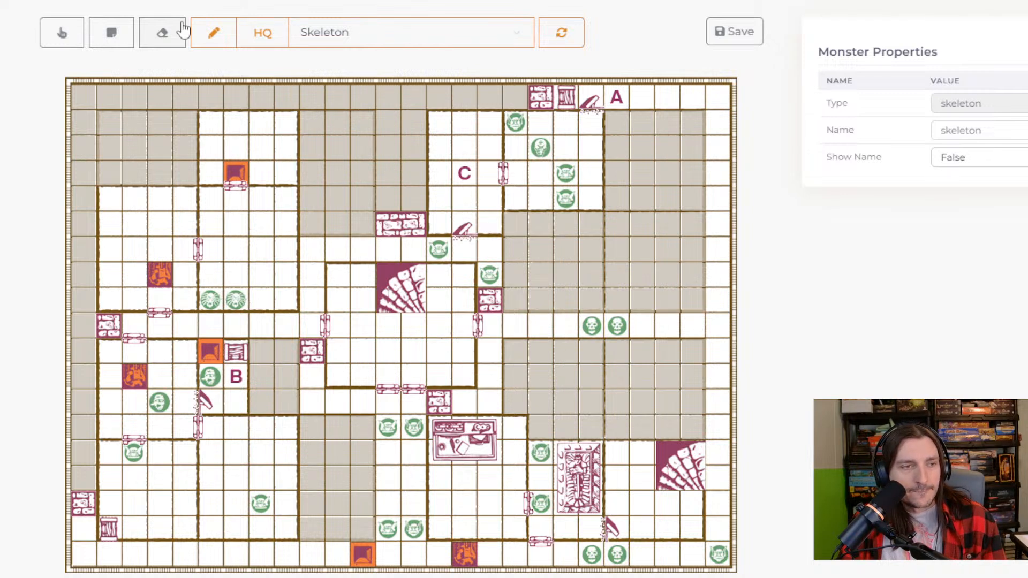
Save the quest map to the server
{"action": "left_click", "coordinate": [745, 36]}
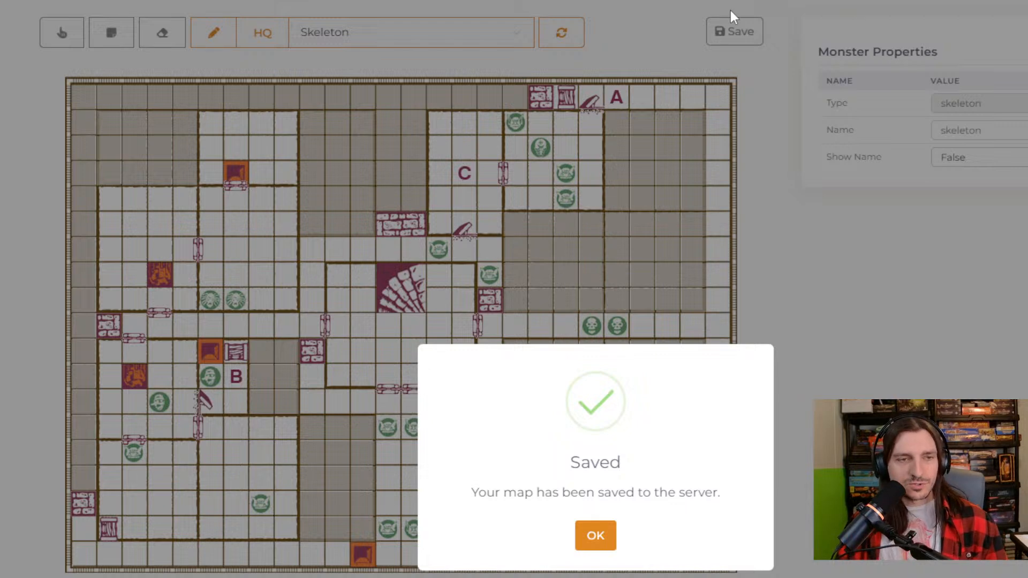
{"action": "left_click", "coordinate": [597, 536]}
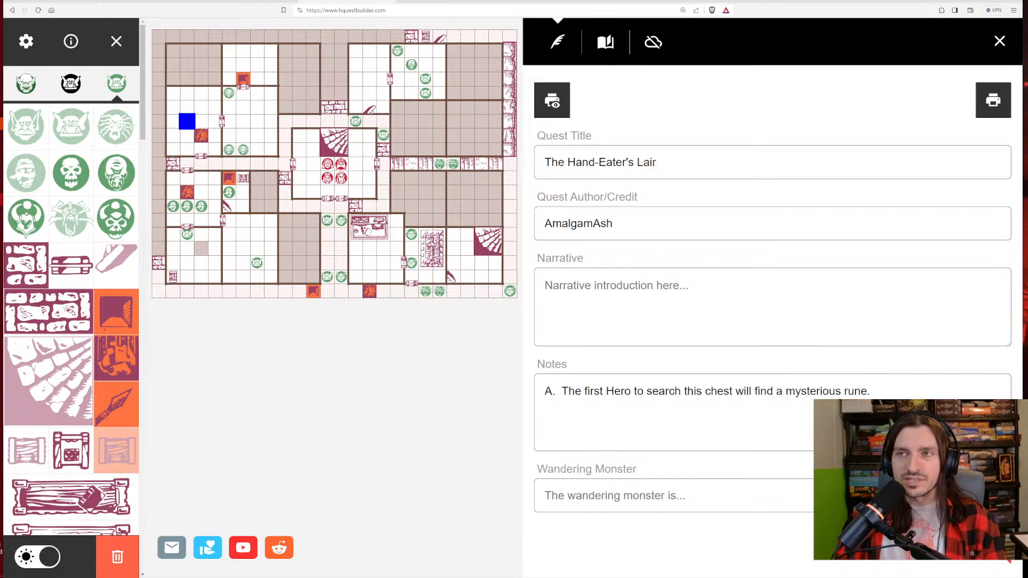
On the HQuestBuilder map, place one orc in the upper west room and three orcs along the east side of the adjoining room
{"action": "left_click", "coordinate": [82, 128]}
{"action": "left_click", "coordinate": [271, 121]}
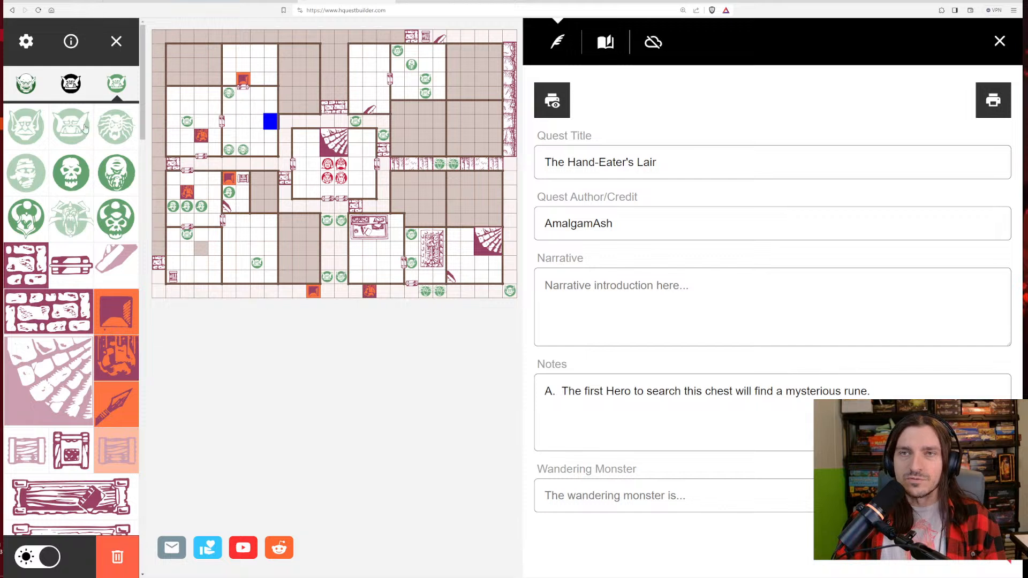
{"action": "left_click", "coordinate": [76, 131]}
{"action": "left_click", "coordinate": [252, 126]}
{"action": "left_click", "coordinate": [78, 127]}
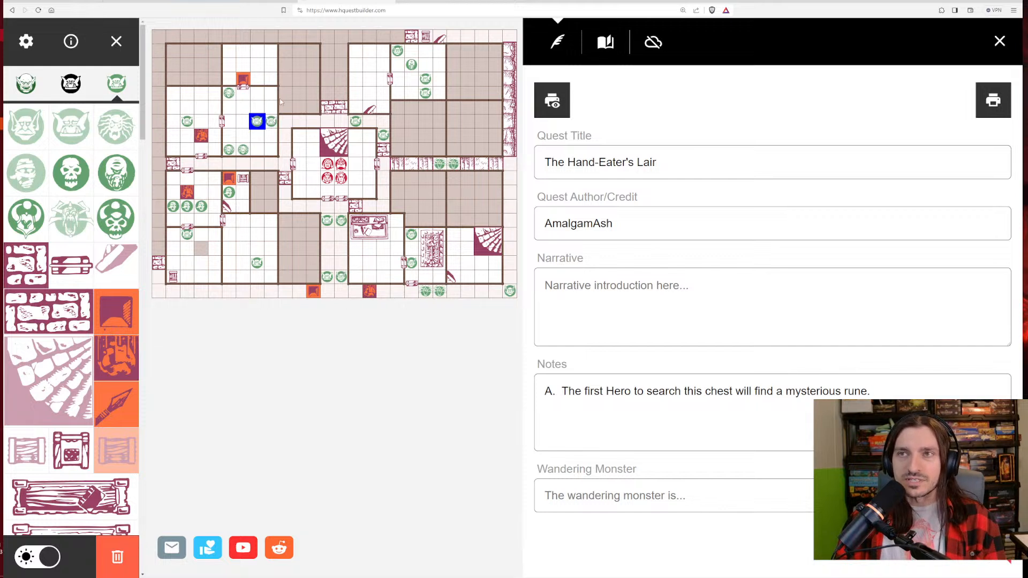
{"action": "left_click", "coordinate": [261, 112]}
{"action": "left_click", "coordinate": [77, 131]}
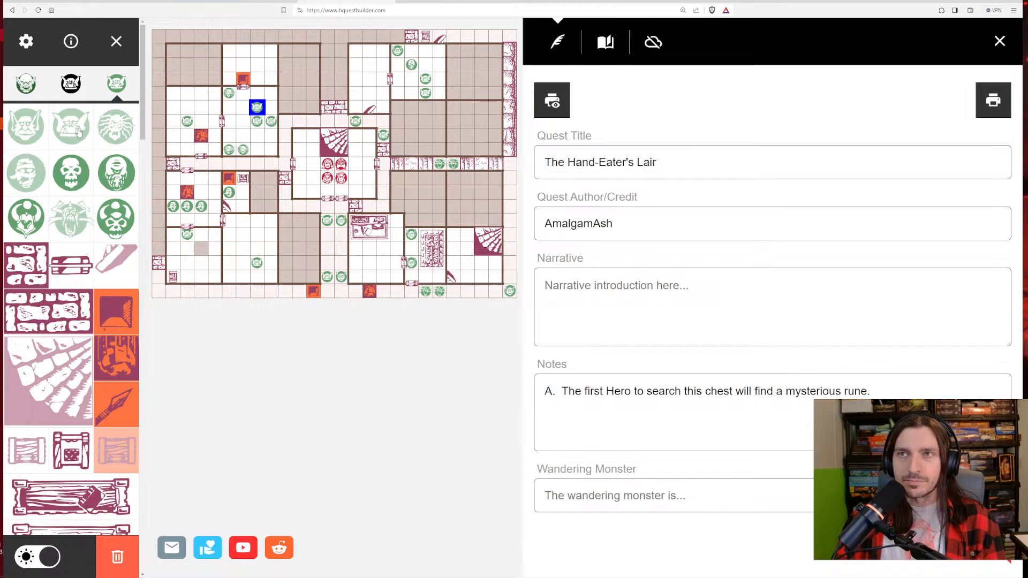
{"action": "left_click", "coordinate": [271, 109]}
Examine the available furniture and hero pieces and the Kellar's Keep expansion set
{"action": "scroll", "coordinate": [99, 244], "scroll_direction": "down", "scroll_amount": 10}
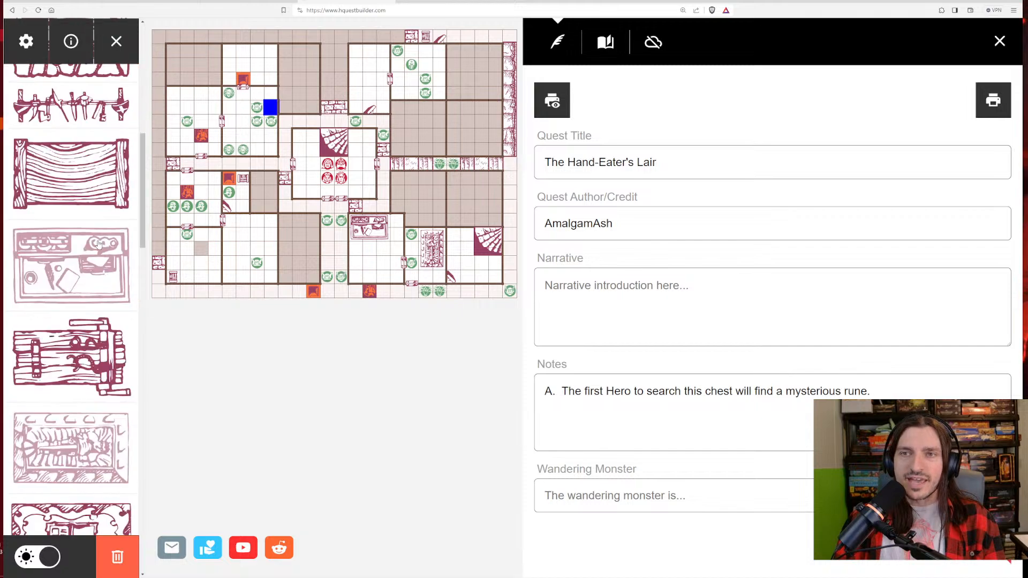
{"action": "scroll", "coordinate": [99, 244], "scroll_direction": "down", "scroll_amount": 6}
{"action": "scroll", "coordinate": [79, 248], "scroll_direction": "up", "scroll_amount": 3}
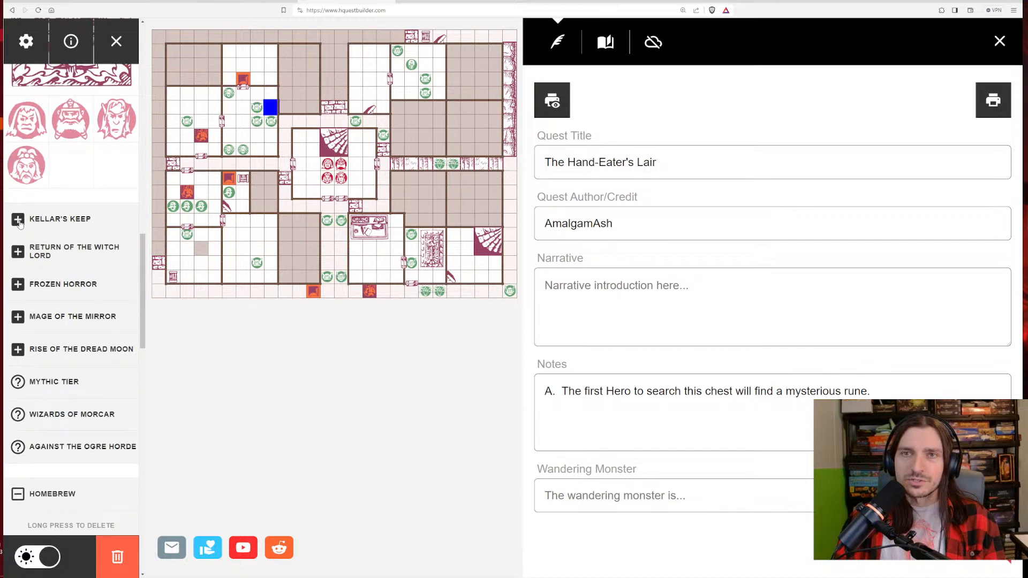
{"action": "left_click", "coordinate": [18, 221]}
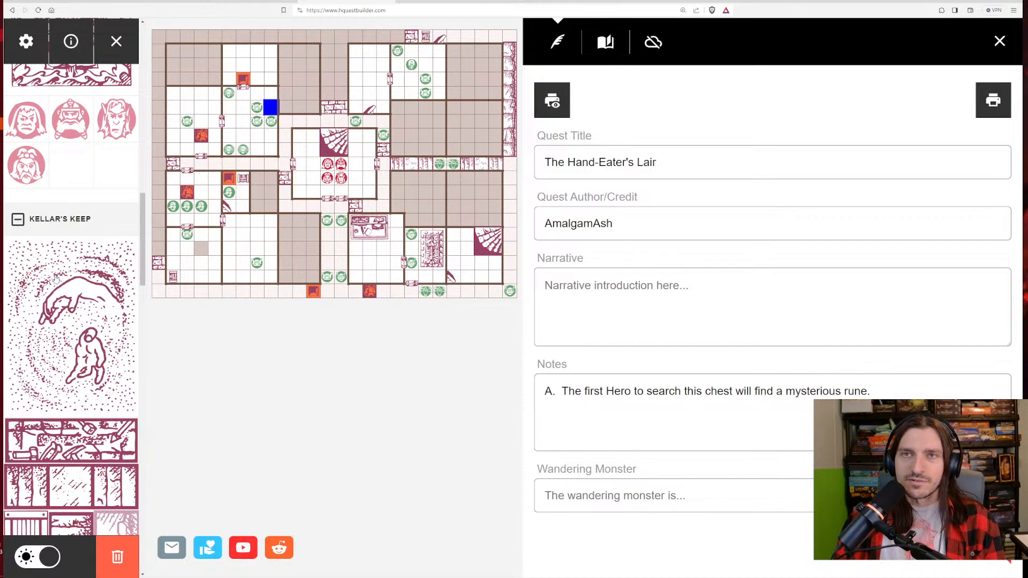
{"action": "scroll", "coordinate": [59, 276], "scroll_direction": "down", "scroll_amount": 8}
{"action": "scroll", "coordinate": [61, 272], "scroll_direction": "up", "scroll_amount": 6}
{"action": "scroll", "coordinate": [62, 272], "scroll_direction": "up", "scroll_amount": 10}
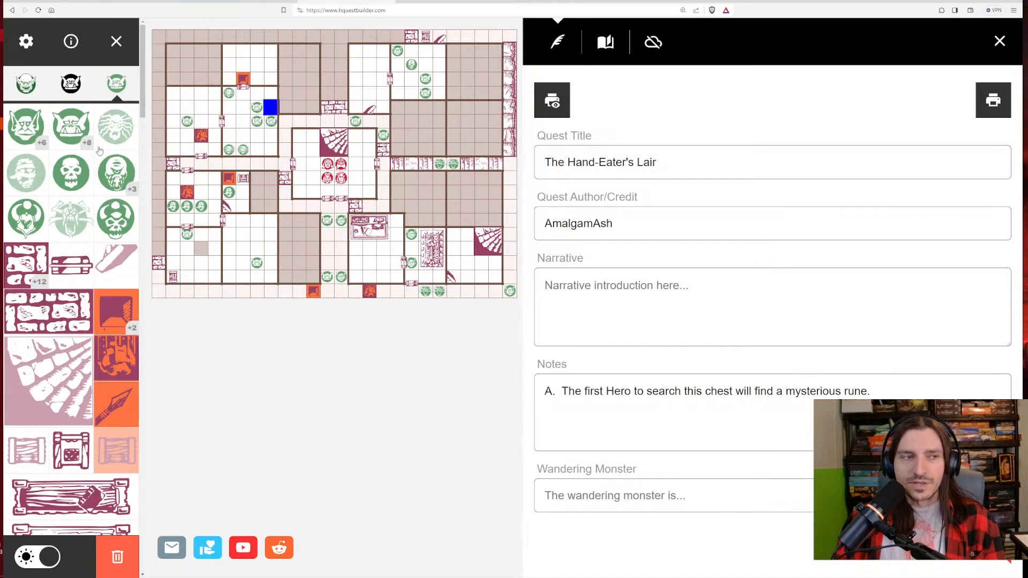
Place five more orcs in the same room so they fill its two easternmost columns around the existing three
{"action": "left_click", "coordinate": [75, 125]}
{"action": "left_click", "coordinate": [271, 95]}
{"action": "left_click", "coordinate": [71, 125]}
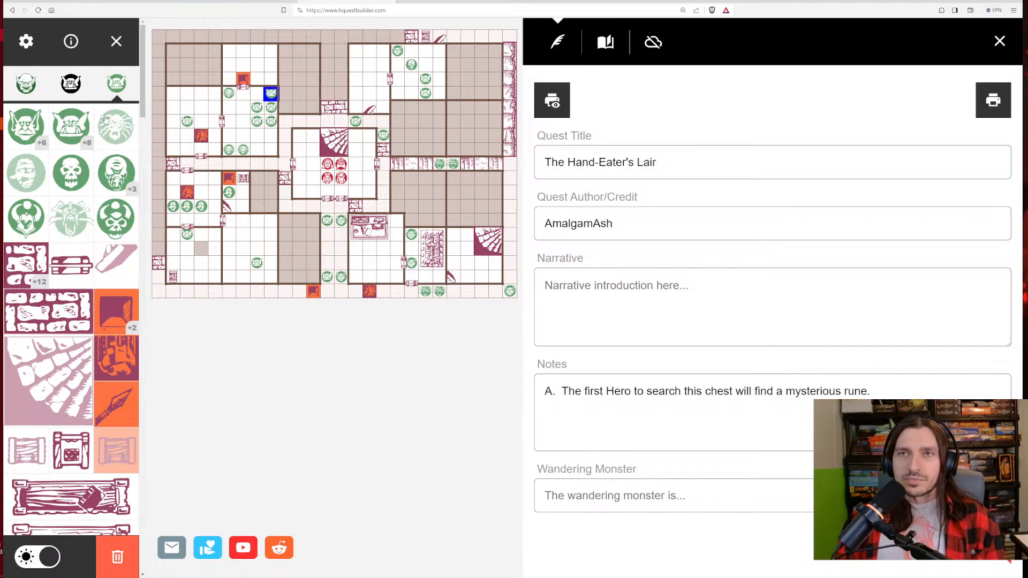
{"action": "left_click", "coordinate": [257, 95]}
{"action": "left_click", "coordinate": [74, 131]}
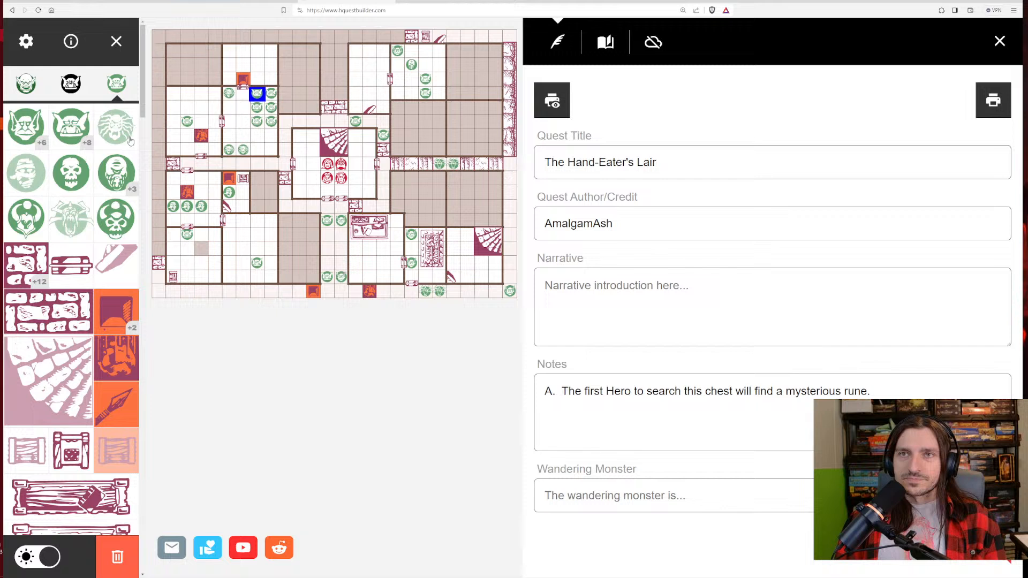
{"action": "left_click", "coordinate": [272, 137]}
{"action": "left_click", "coordinate": [83, 131]}
{"action": "left_click", "coordinate": [257, 138]}
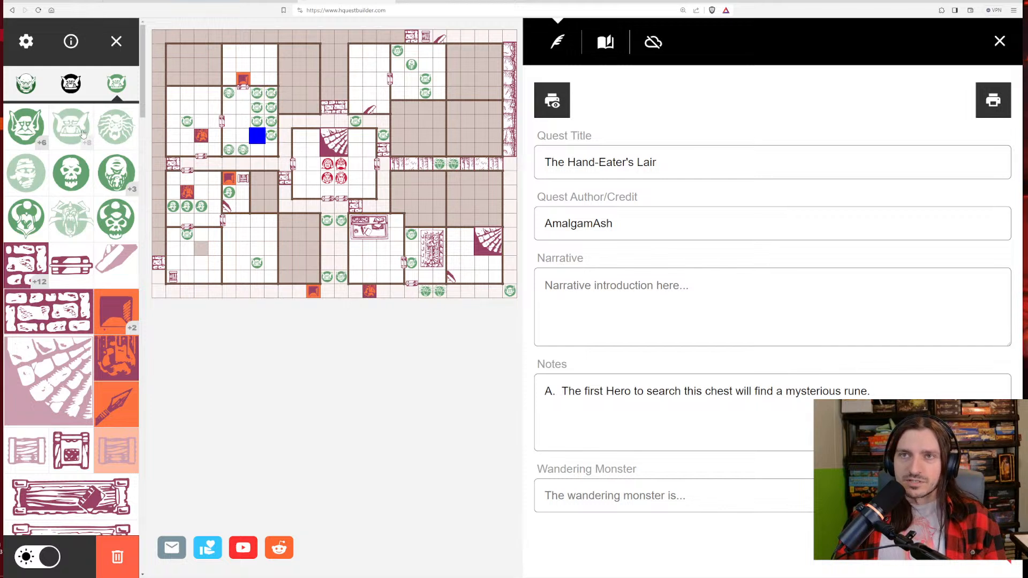
{"action": "left_click", "coordinate": [83, 133]}
{"action": "left_click", "coordinate": [270, 148]}
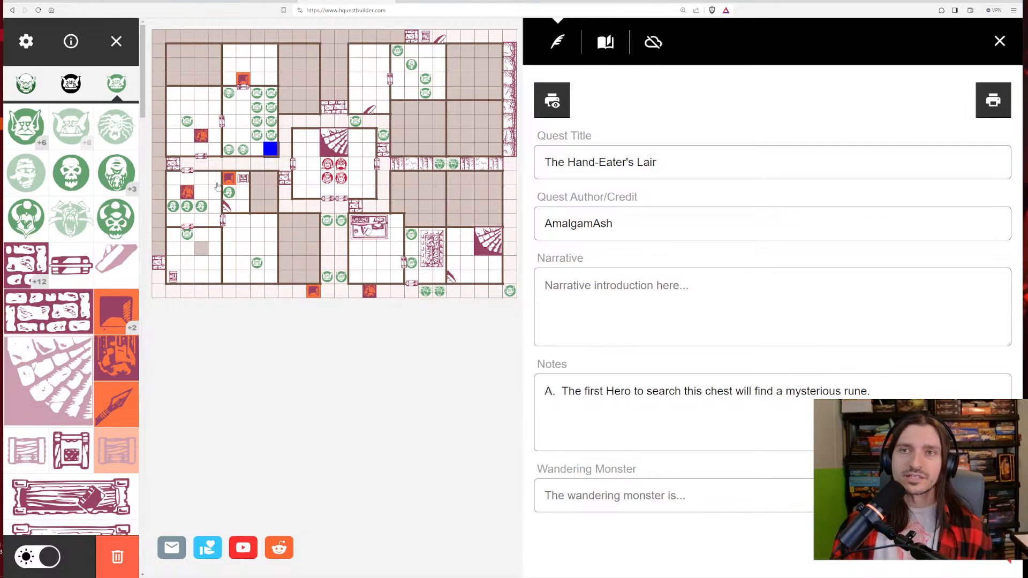
Fill free squares of the orc room with Frozen Horror pieces, using the round weapon token directly below the pit trap's door, and close the palette
{"action": "scroll", "coordinate": [87, 190], "scroll_direction": "down", "scroll_amount": 10}
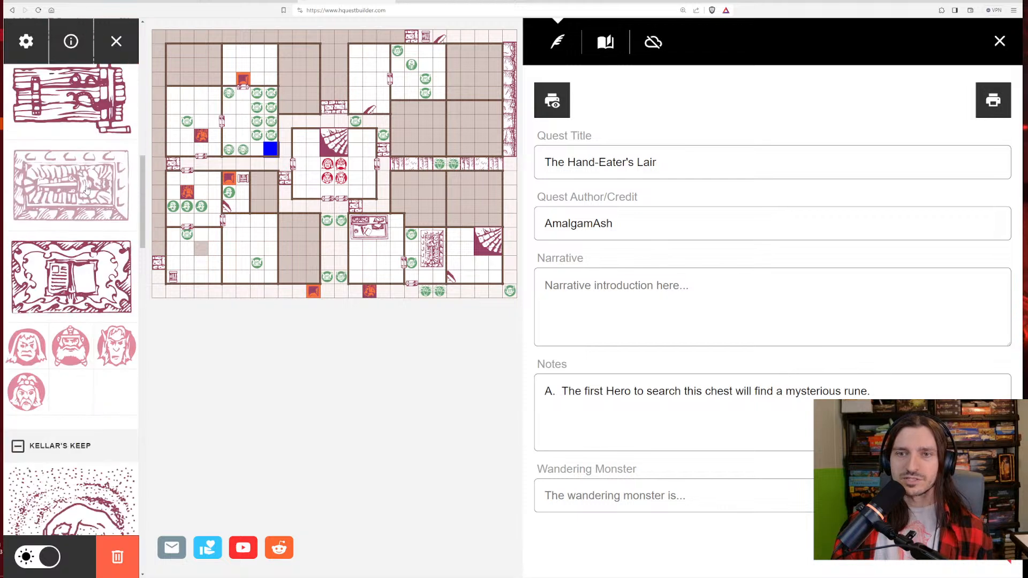
{"action": "scroll", "coordinate": [86, 190], "scroll_direction": "down", "scroll_amount": 15}
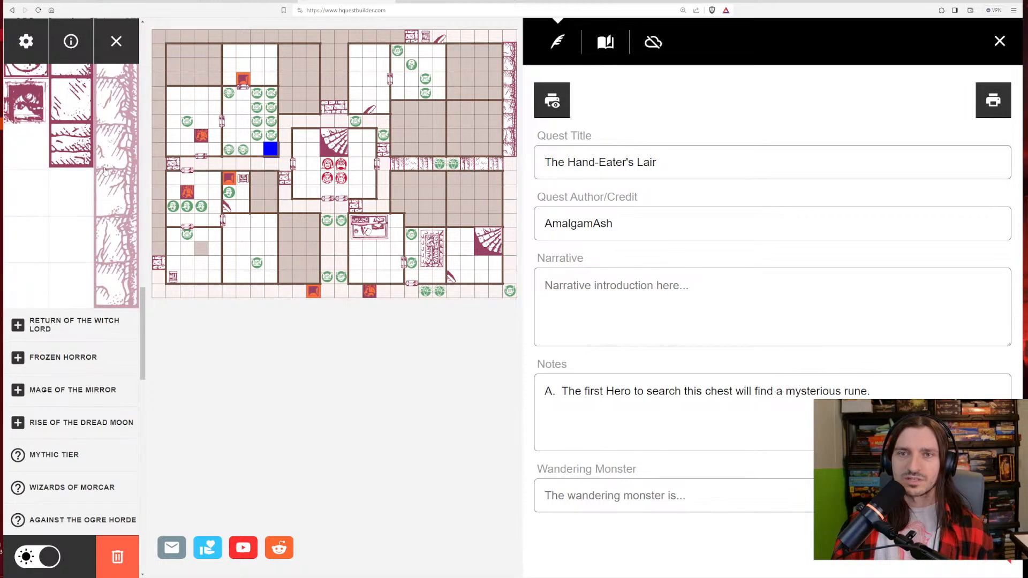
{"action": "left_click", "coordinate": [18, 356]}
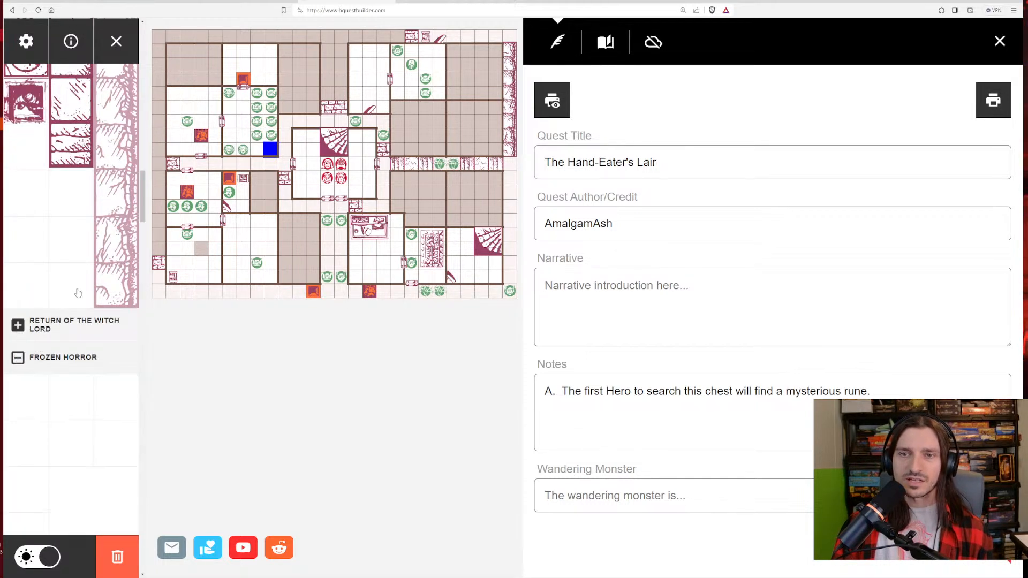
{"action": "scroll", "coordinate": [78, 293], "scroll_direction": "down", "scroll_amount": 5}
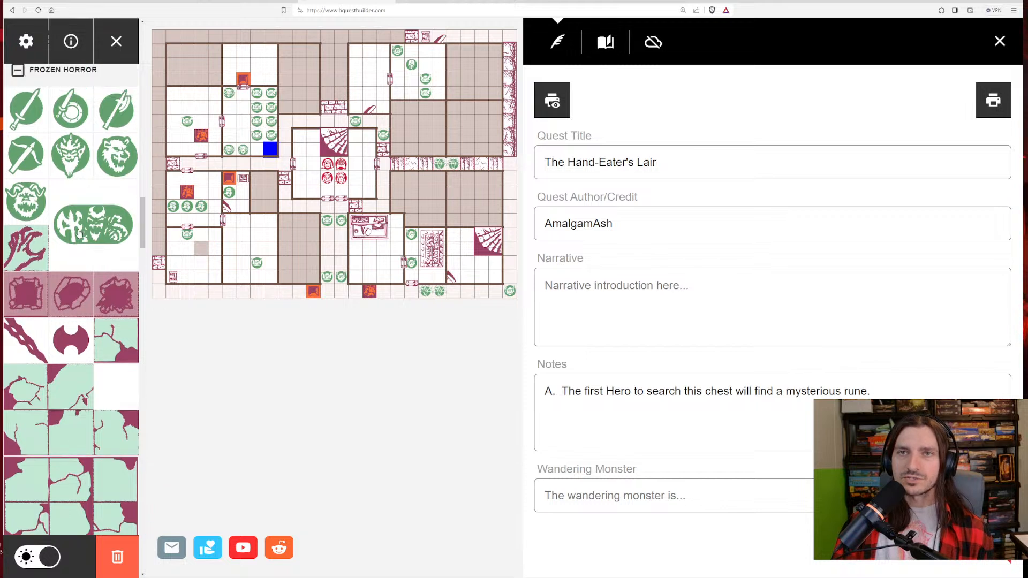
{"action": "scroll", "coordinate": [79, 233], "scroll_direction": "up", "scroll_amount": 1}
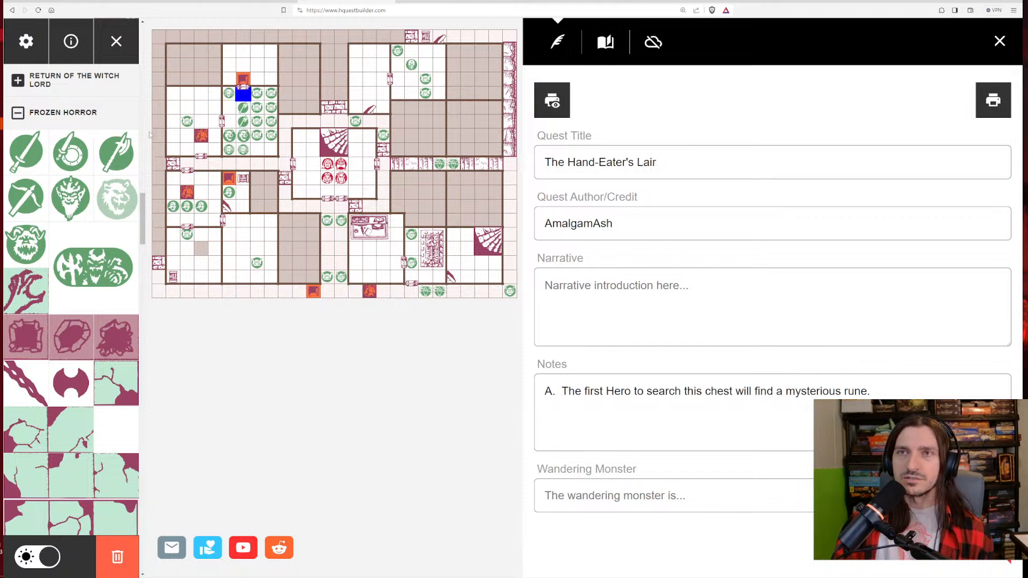
{"action": "left_click", "coordinate": [242, 93]}
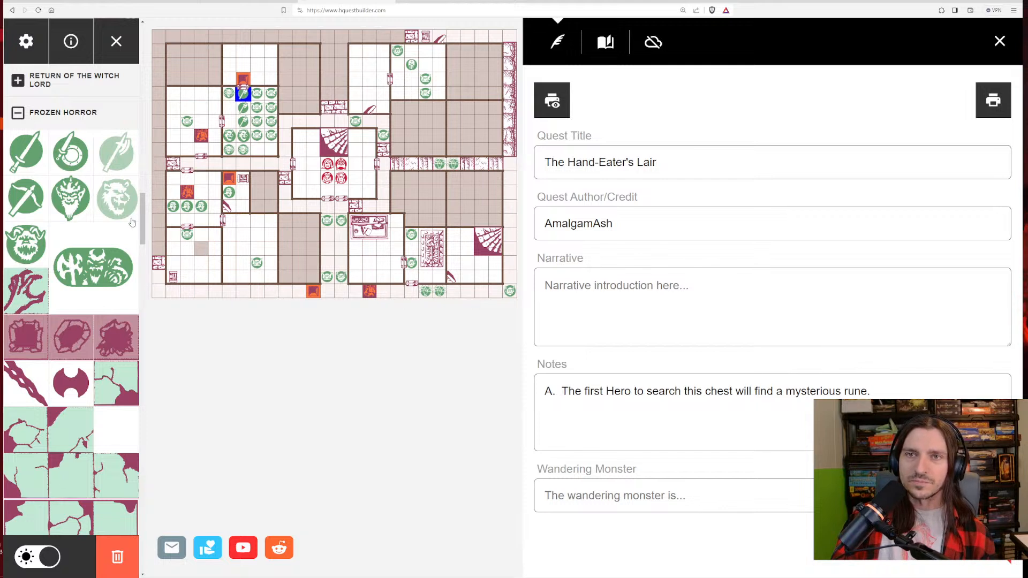
{"action": "left_click", "coordinate": [64, 159]}
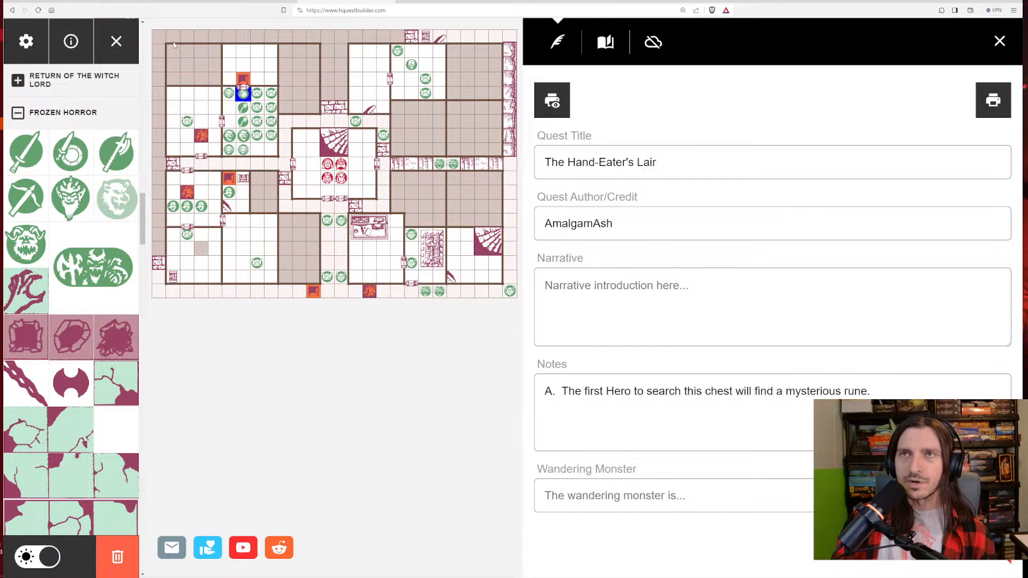
{"action": "left_click", "coordinate": [116, 45]}
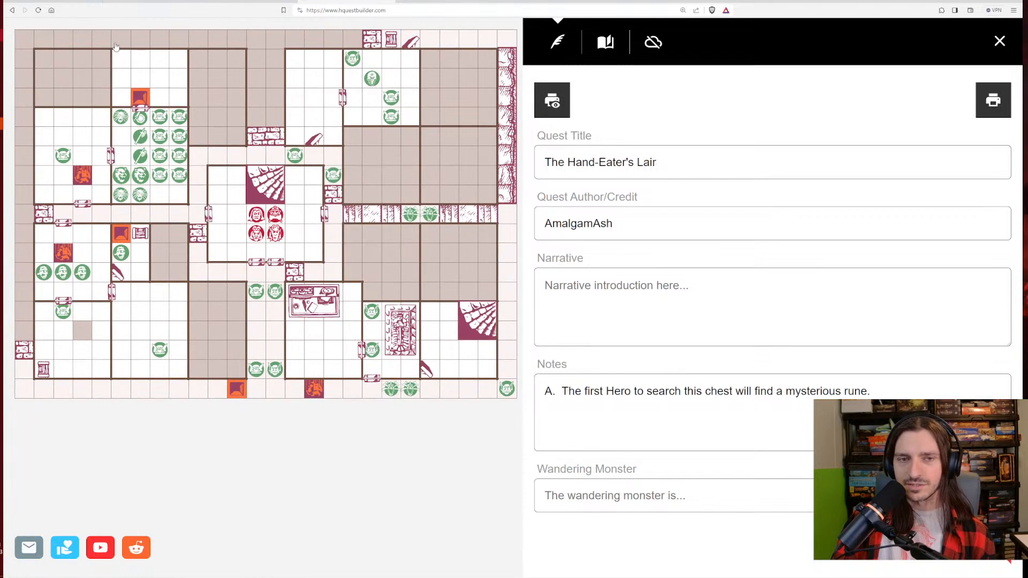
View QuestBooklet's Patreon page and return to the QuestBooklet map editor
{"action": "left_click", "coordinate": [392, 1]}
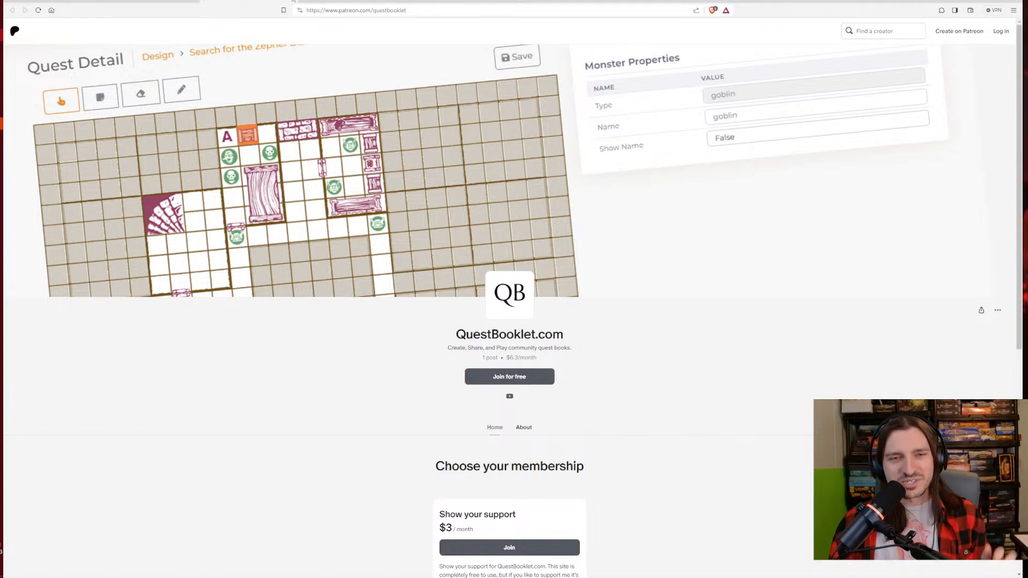
{"action": "left_click", "coordinate": [151, 2]}
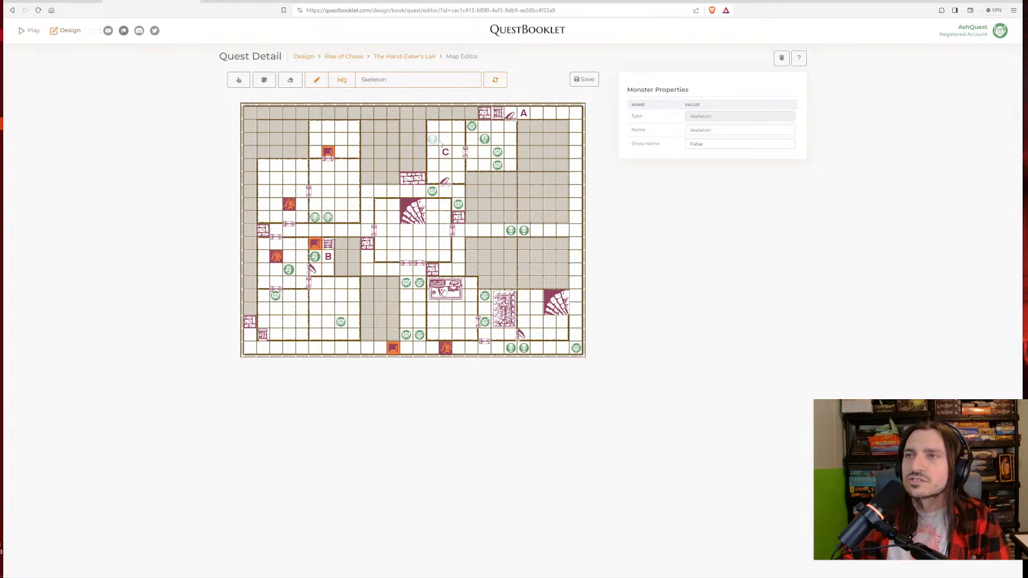
Place a Fimir on the square directly above note C
{"action": "left_click", "coordinate": [475, 80]}
{"action": "scroll", "coordinate": [411, 194], "scroll_direction": "up", "scroll_amount": 1}
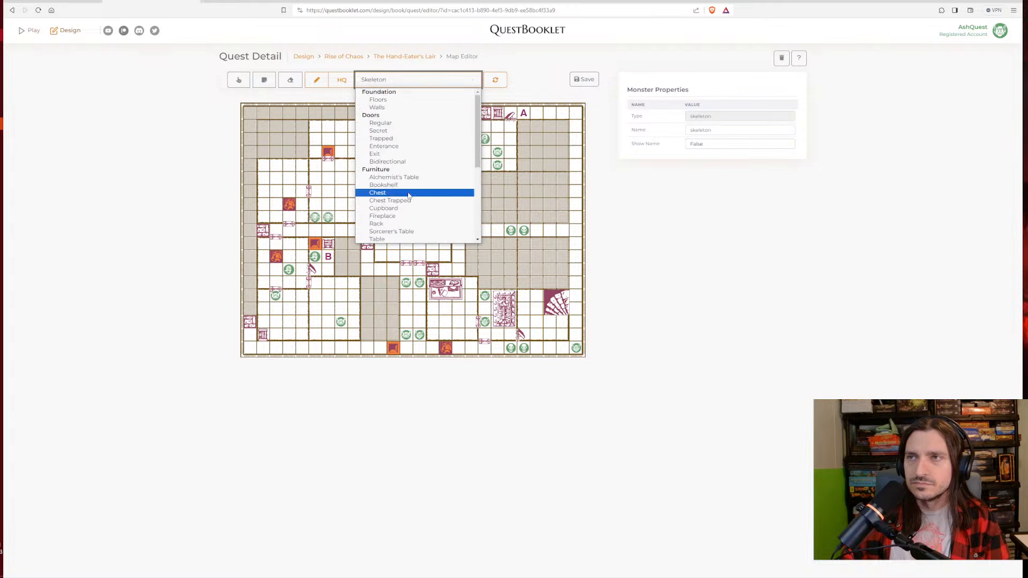
{"action": "scroll", "coordinate": [411, 194], "scroll_direction": "down", "scroll_amount": 1}
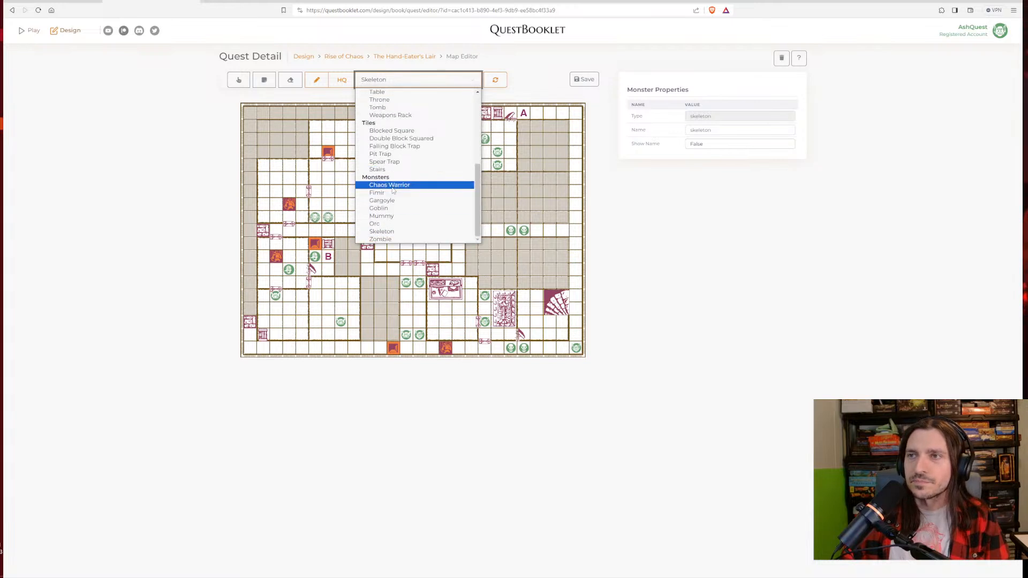
{"action": "left_click", "coordinate": [392, 194]}
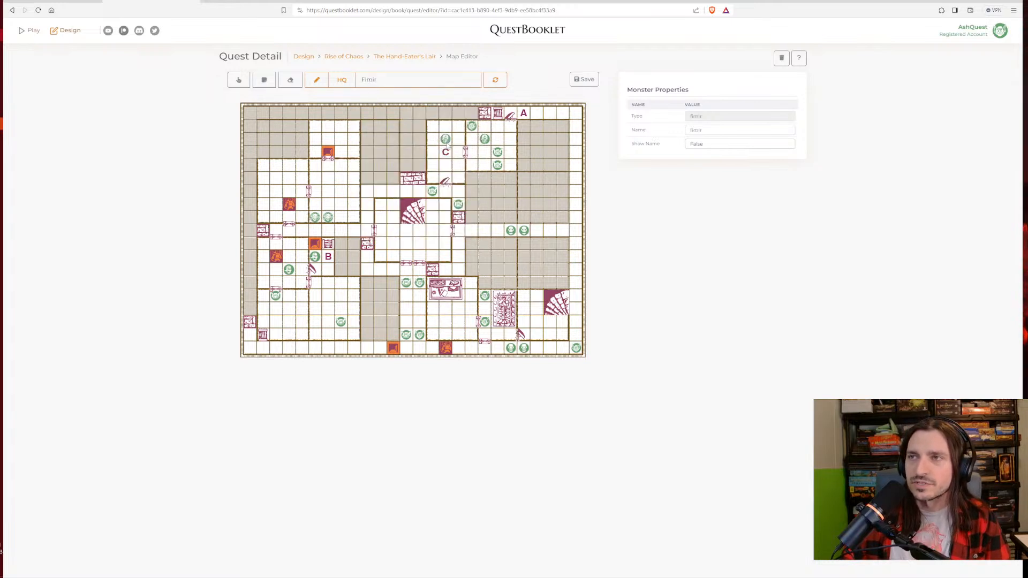
Turn on name display for the Fimir above note C and name it "Hand Eater"
{"action": "left_click", "coordinate": [719, 150]}
{"action": "left_click", "coordinate": [711, 158]}
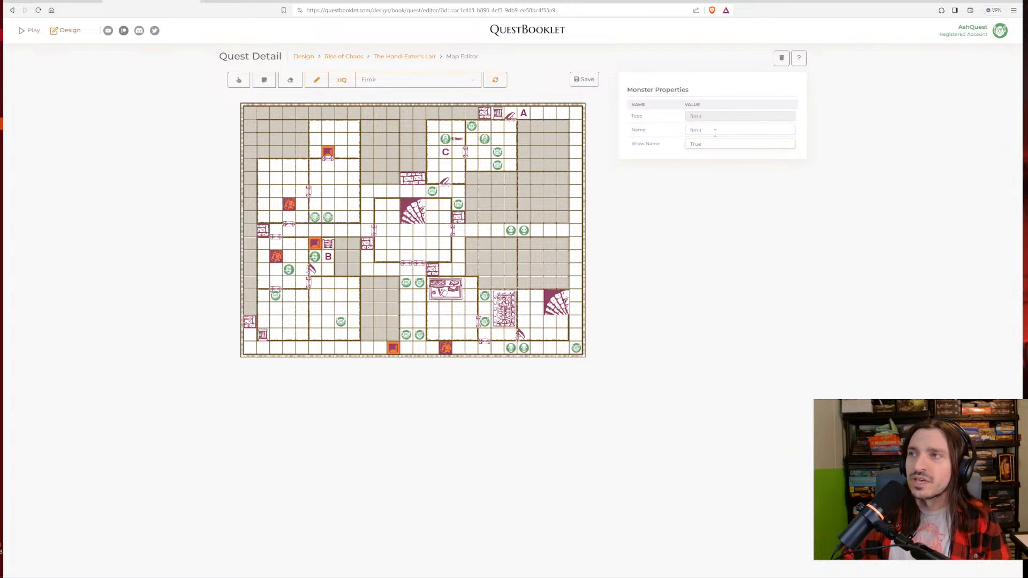
{"action": "double_click", "coordinate": [715, 131]}
{"action": "type", "text": "H"}
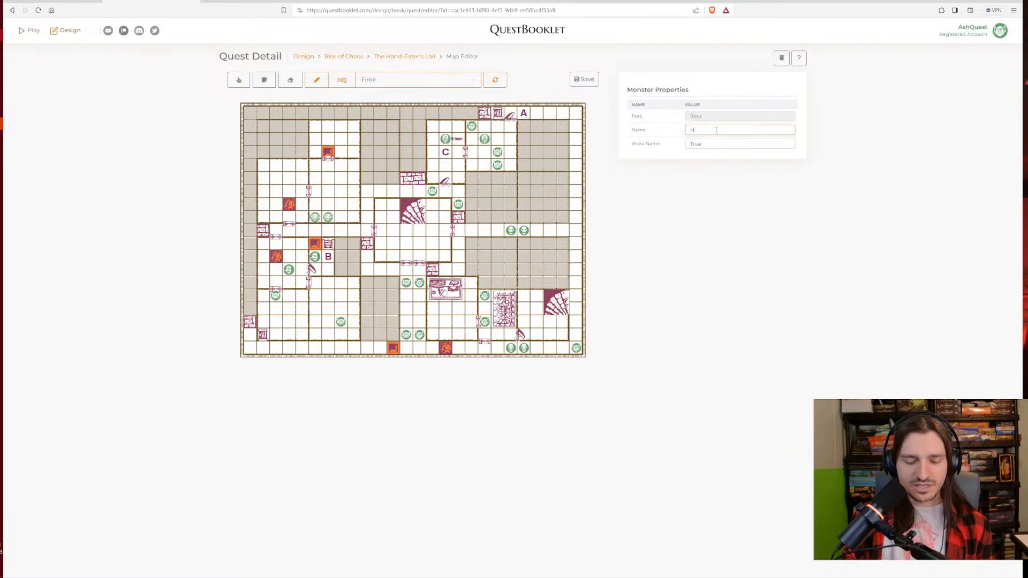
{"action": "type", "text": "and Eater"}
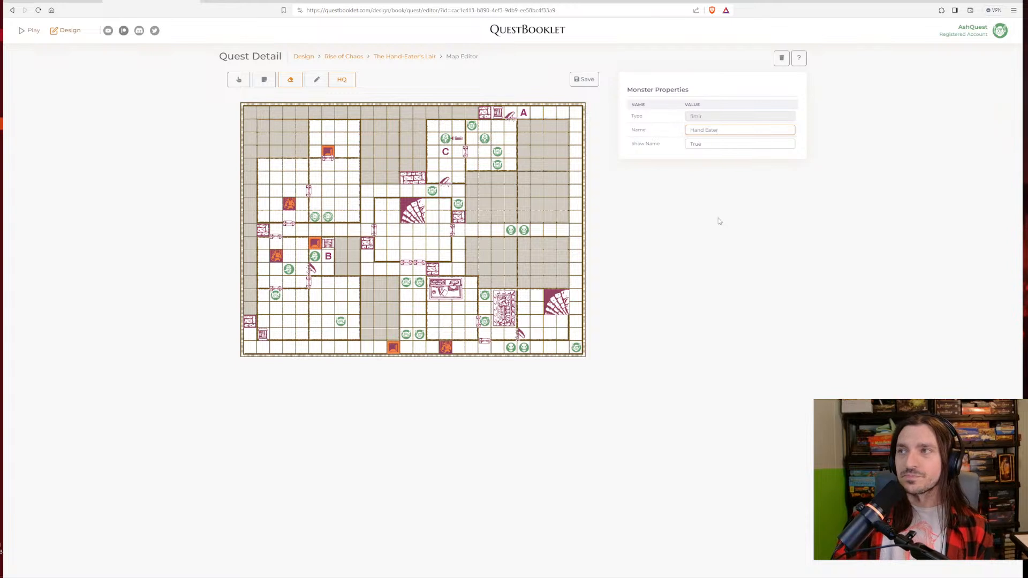
Erase the Fimir above note C and place a new Fimir one square to the west of that spot
{"action": "double_click", "coordinate": [713, 221]}
{"action": "left_click", "coordinate": [446, 140]}
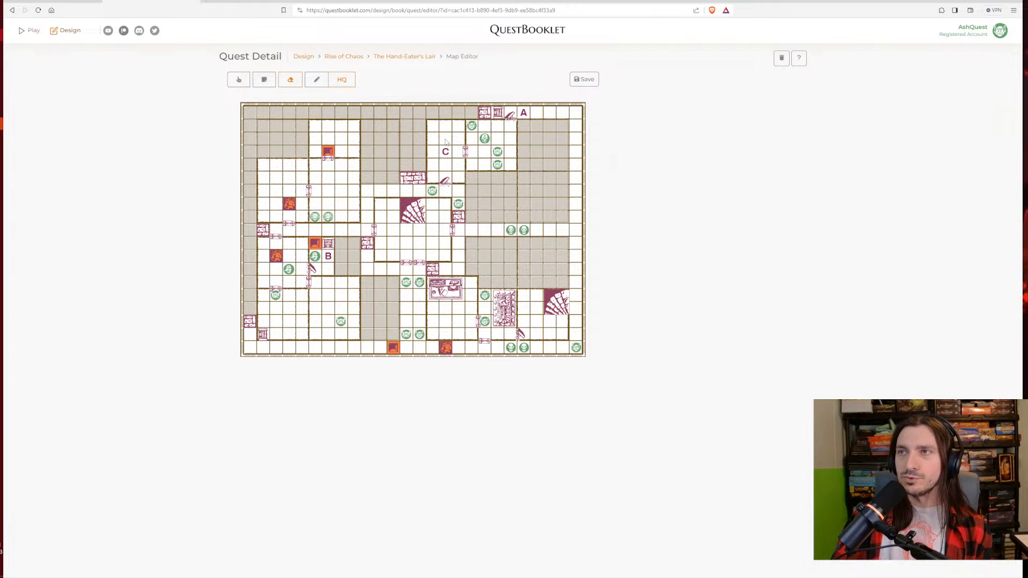
{"action": "left_click", "coordinate": [316, 79]}
{"action": "left_click", "coordinate": [434, 141]}
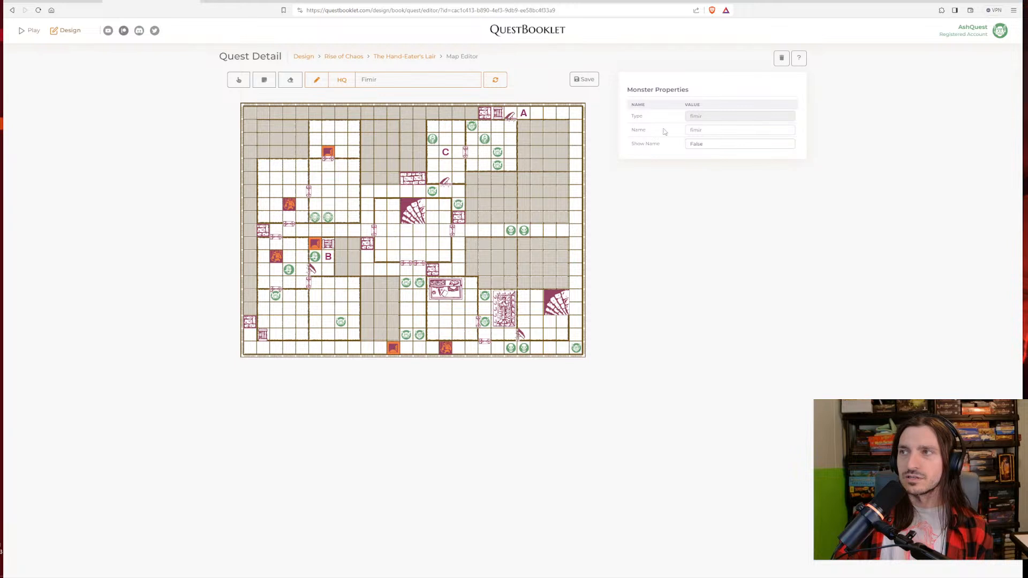
Turn on name display for the new Fimir northwest of note C and name it "Hand Eater"
{"action": "left_click", "coordinate": [714, 144]}
{"action": "left_click", "coordinate": [711, 155]}
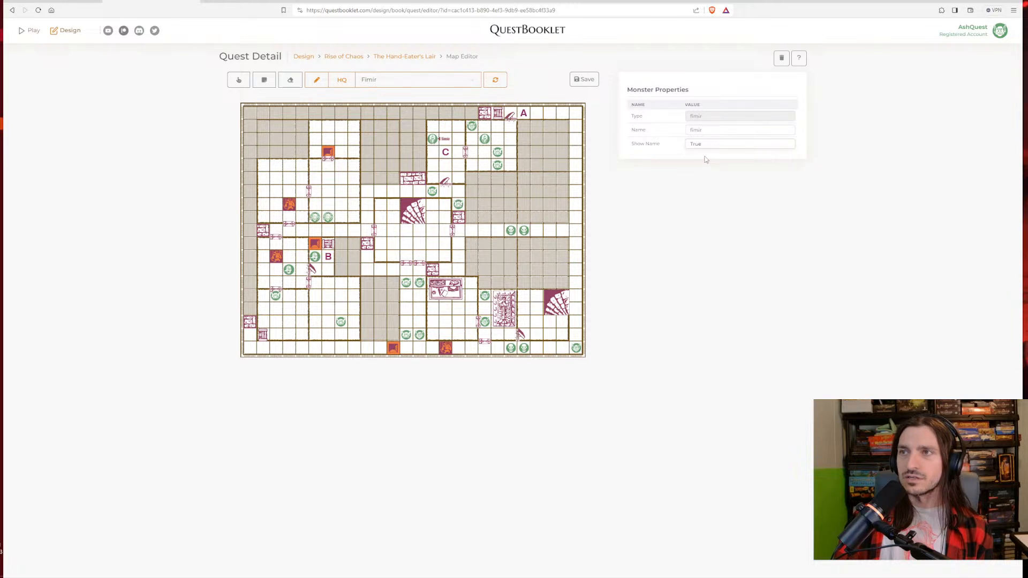
{"action": "double_click", "coordinate": [707, 130]}
{"action": "type", "text": "Hand"}
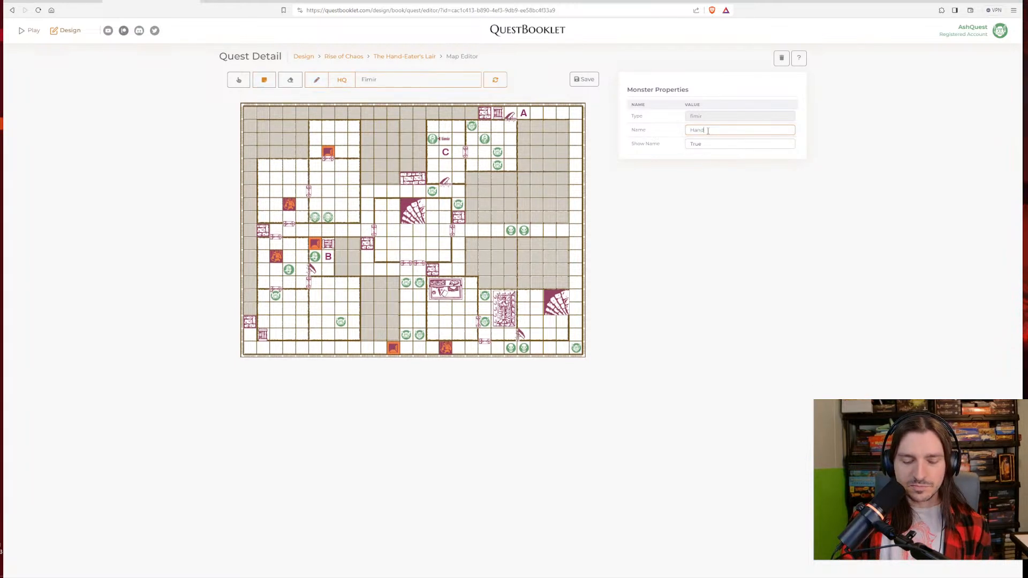
{"action": "type", "text": " Eater"}
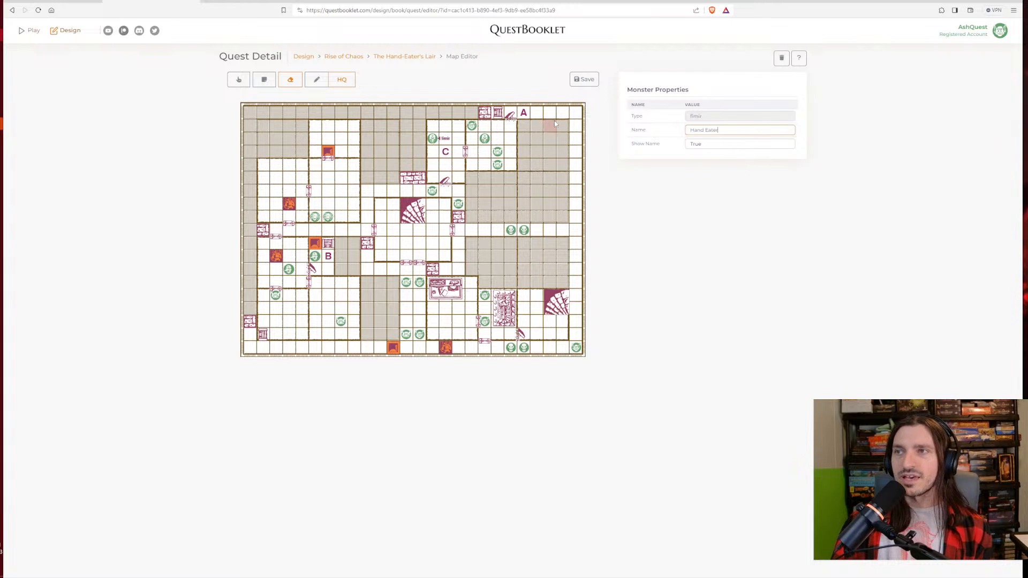
Place a throne two squares directly above note C
{"action": "left_click", "coordinate": [446, 127]}
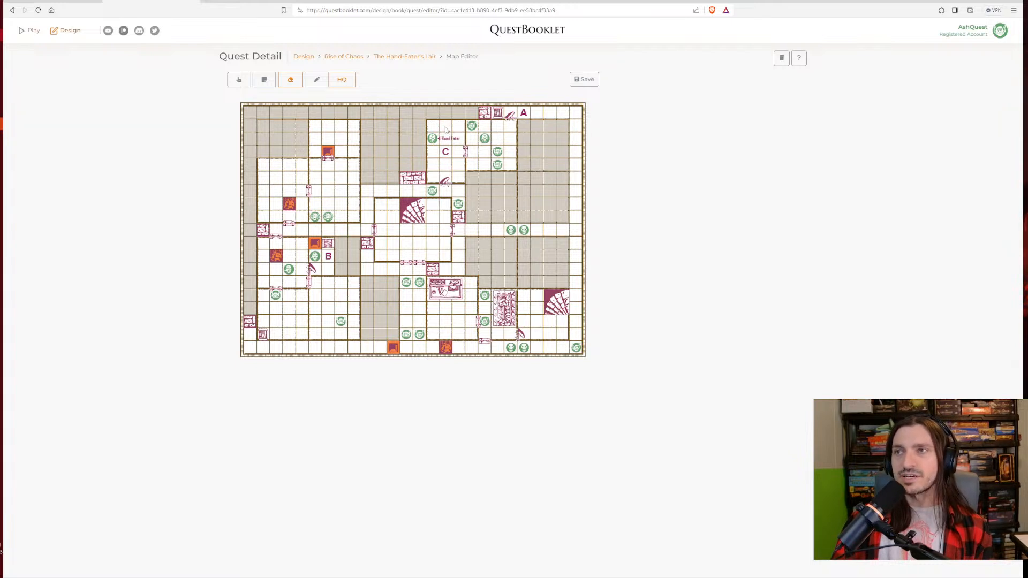
{"action": "left_click", "coordinate": [320, 80]}
{"action": "left_click", "coordinate": [392, 81]}
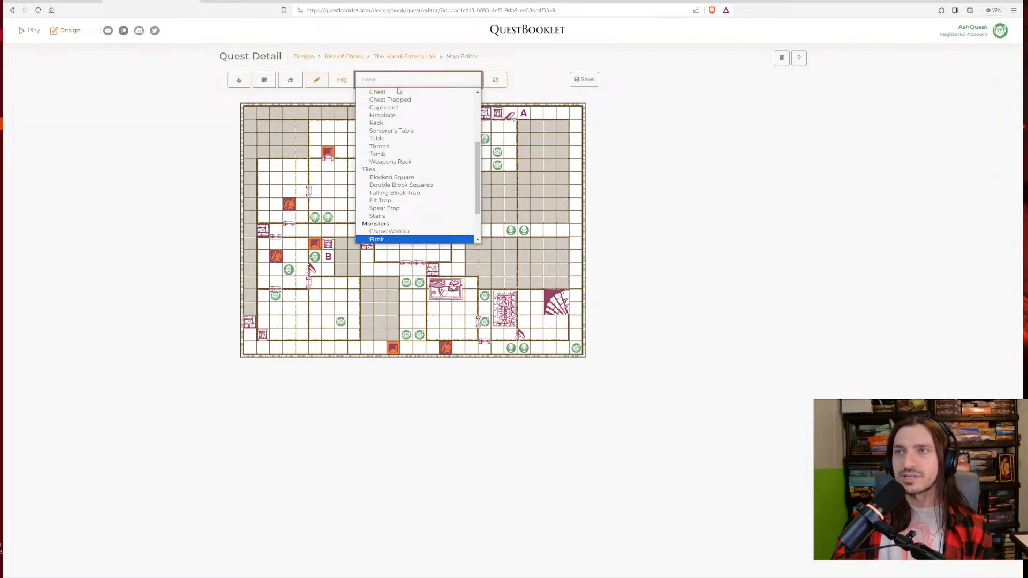
{"action": "left_click", "coordinate": [404, 148]}
{"action": "left_click", "coordinate": [446, 128]}
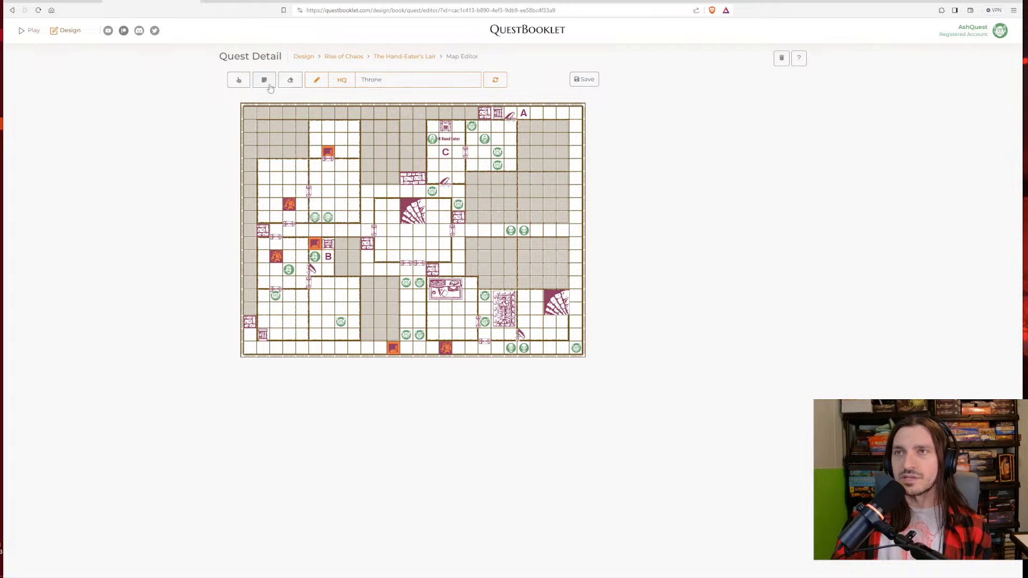
Erase the throne above note C and place a new one a square to the west, directly above the Hand Eater
{"action": "left_click", "coordinate": [301, 82]}
{"action": "left_click", "coordinate": [446, 127]}
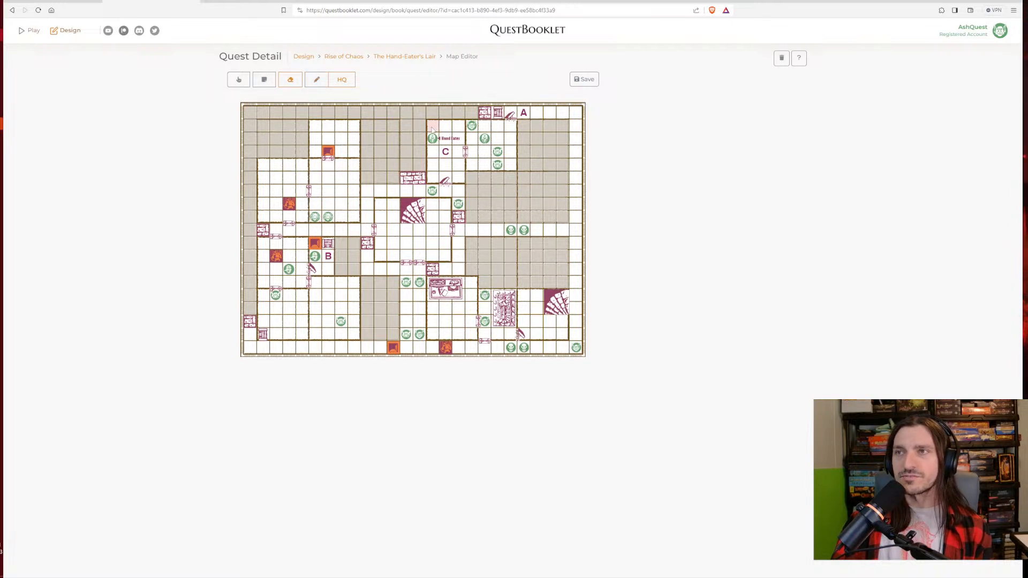
{"action": "left_click", "coordinate": [324, 86]}
{"action": "left_click", "coordinate": [433, 128]}
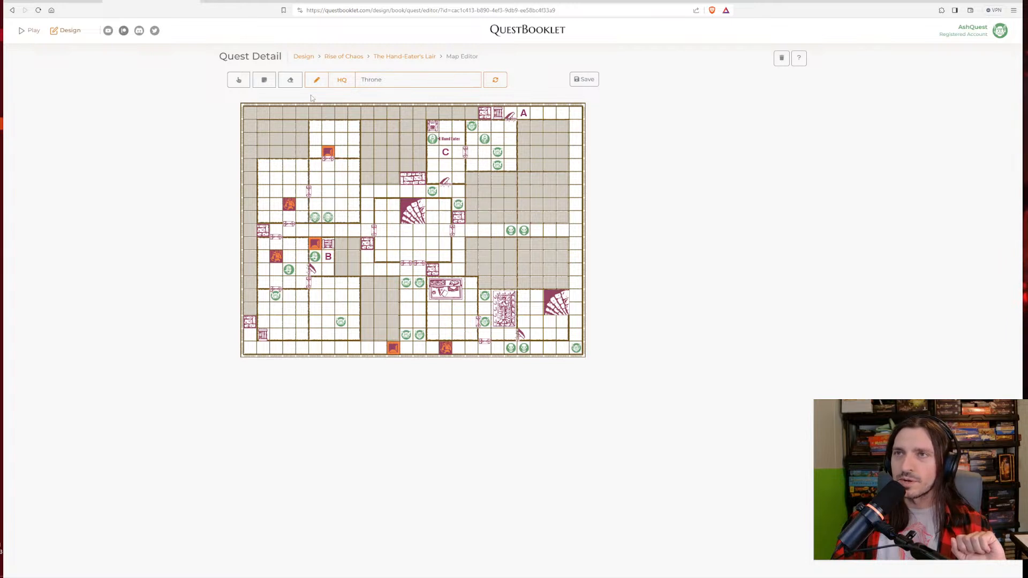
Erase the stairs and the secret door from the southeast room
{"action": "left_click", "coordinate": [290, 80]}
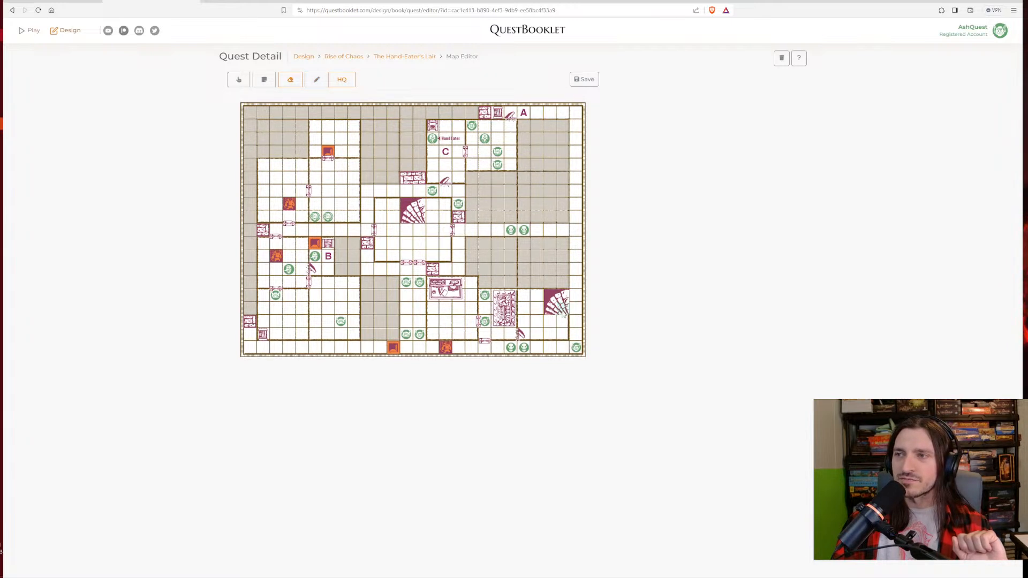
{"action": "left_click", "coordinate": [564, 296]}
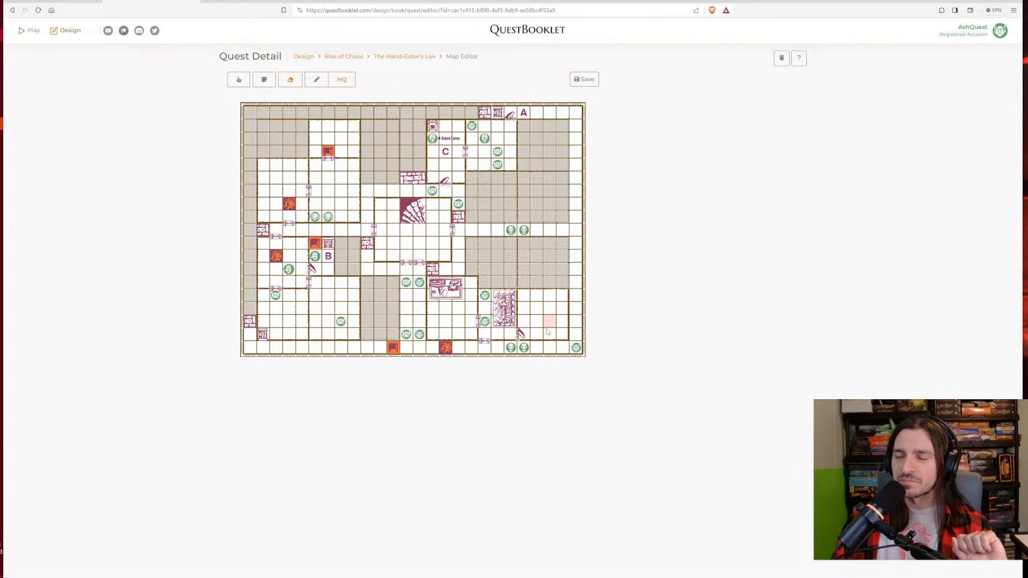
{"action": "left_click", "coordinate": [521, 334]}
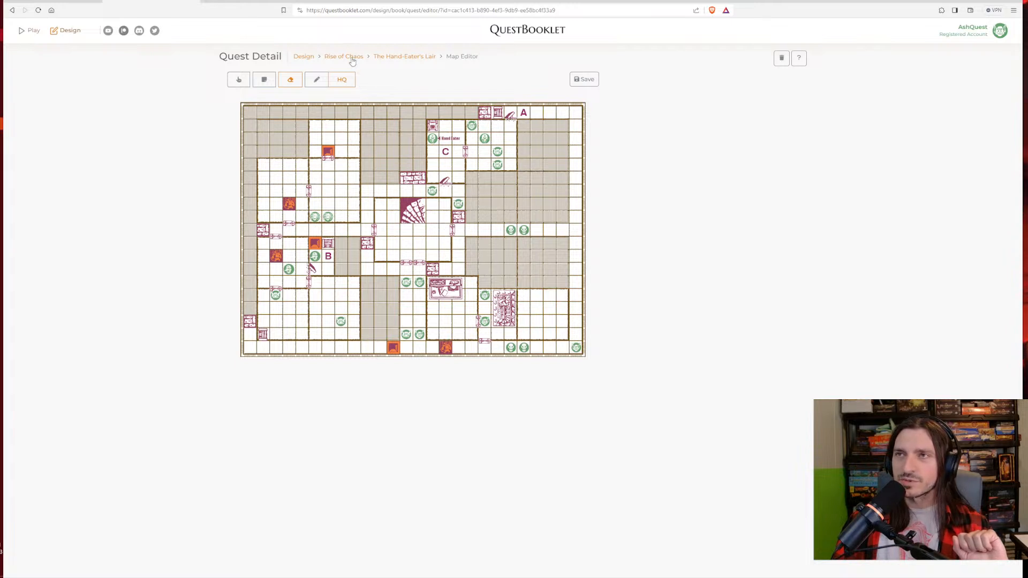
Place a secret door at the southwest corner square of the southeast room
{"action": "left_click", "coordinate": [318, 80]}
{"action": "left_click", "coordinate": [398, 78]}
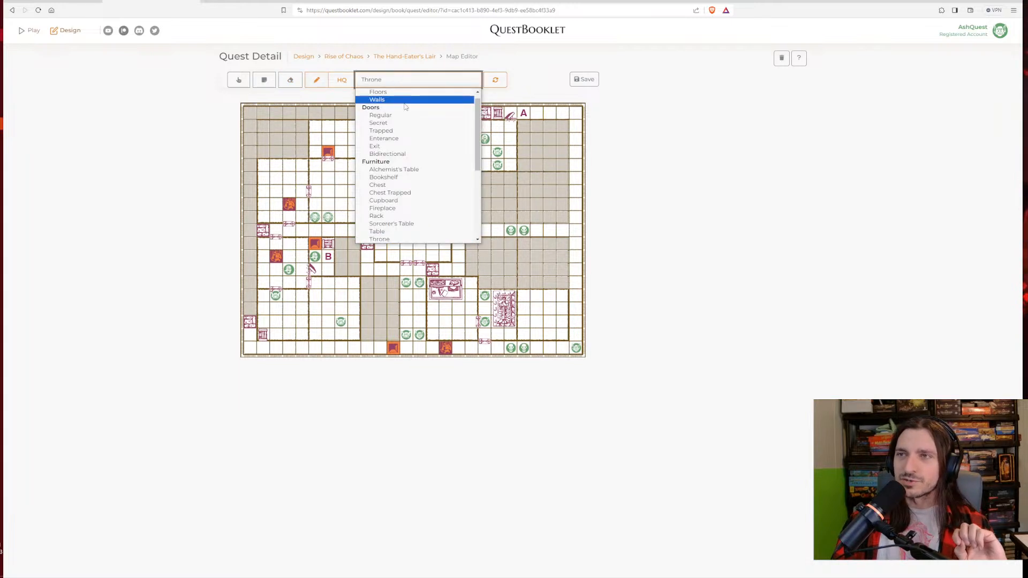
{"action": "scroll", "coordinate": [403, 126], "scroll_direction": "up", "scroll_amount": 1}
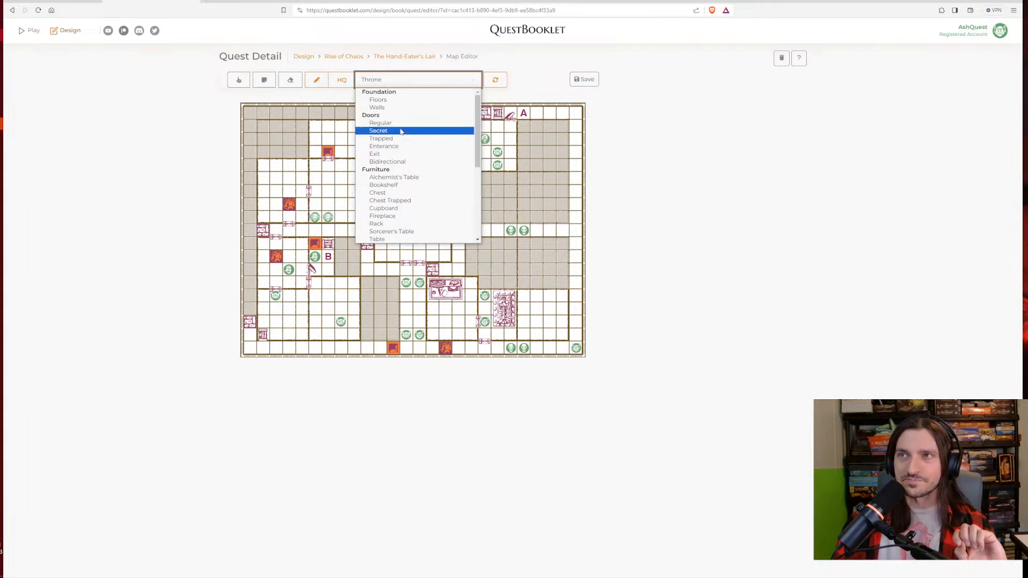
{"action": "left_click", "coordinate": [401, 131]}
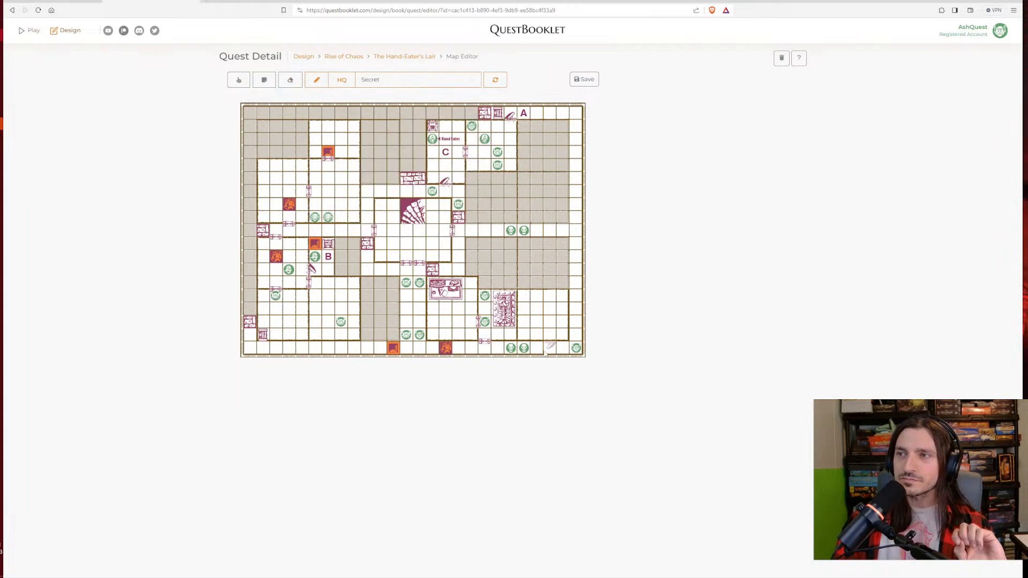
{"action": "left_click", "coordinate": [521, 334]}
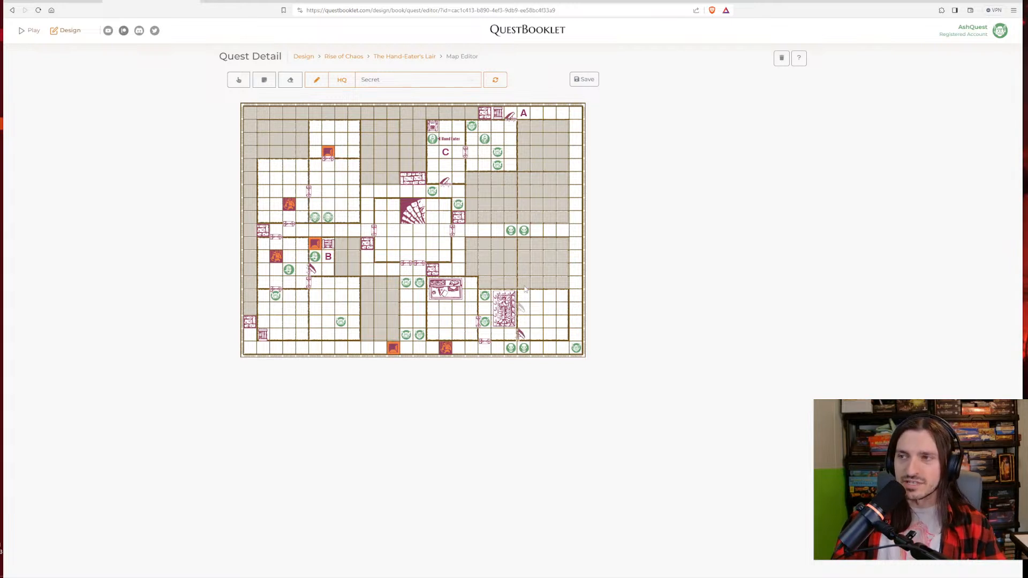
Try placing note A in the middle of the southeast room, then erase it
{"action": "left_click", "coordinate": [264, 80]}
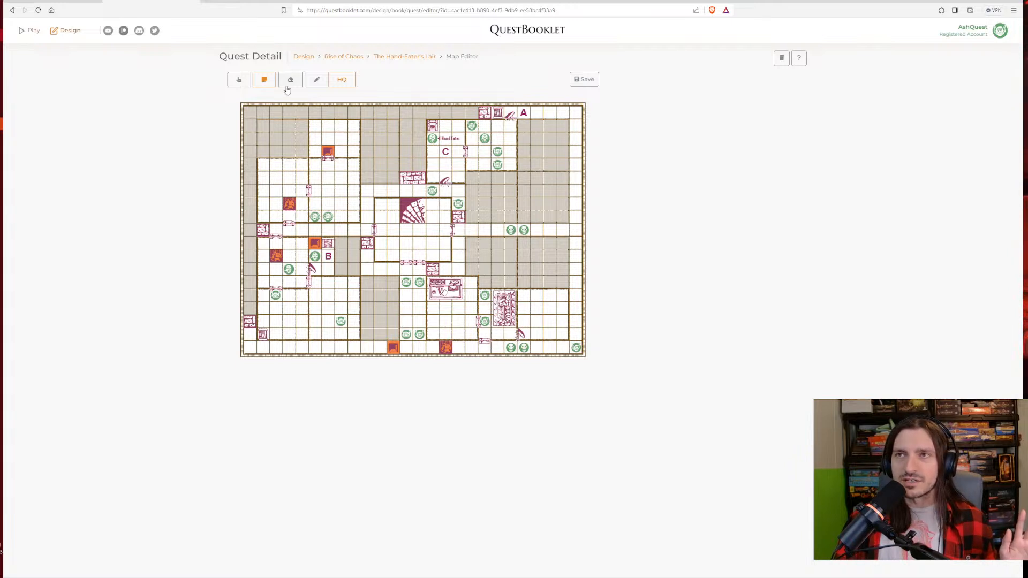
{"action": "left_click", "coordinate": [317, 79]}
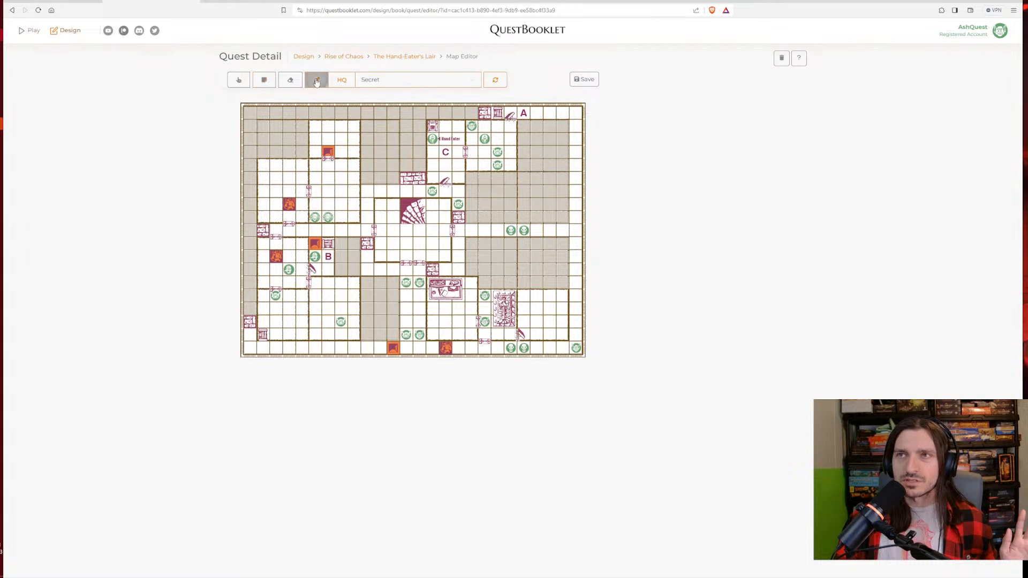
{"action": "left_click", "coordinate": [270, 81]}
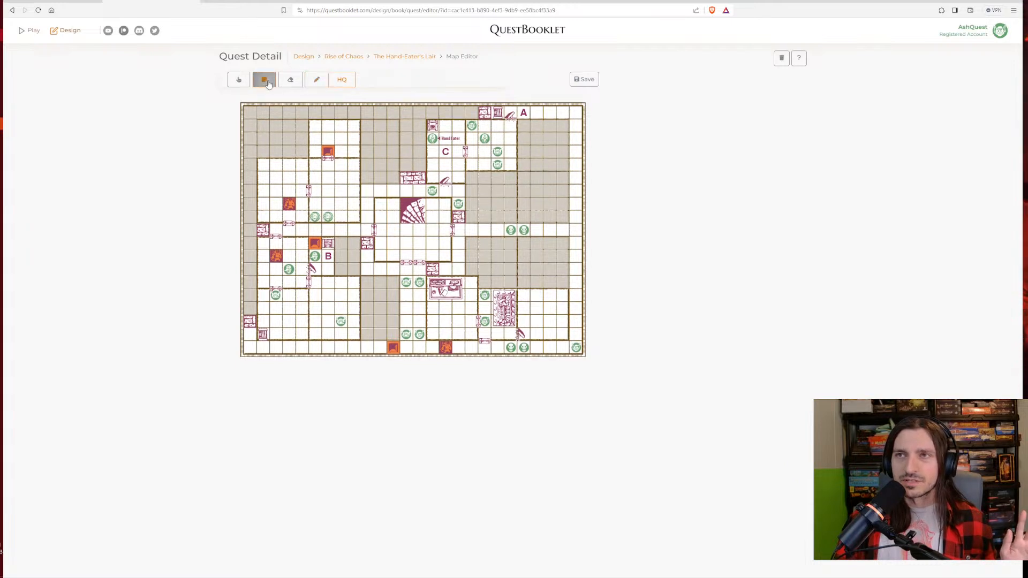
{"action": "left_click", "coordinate": [536, 311]}
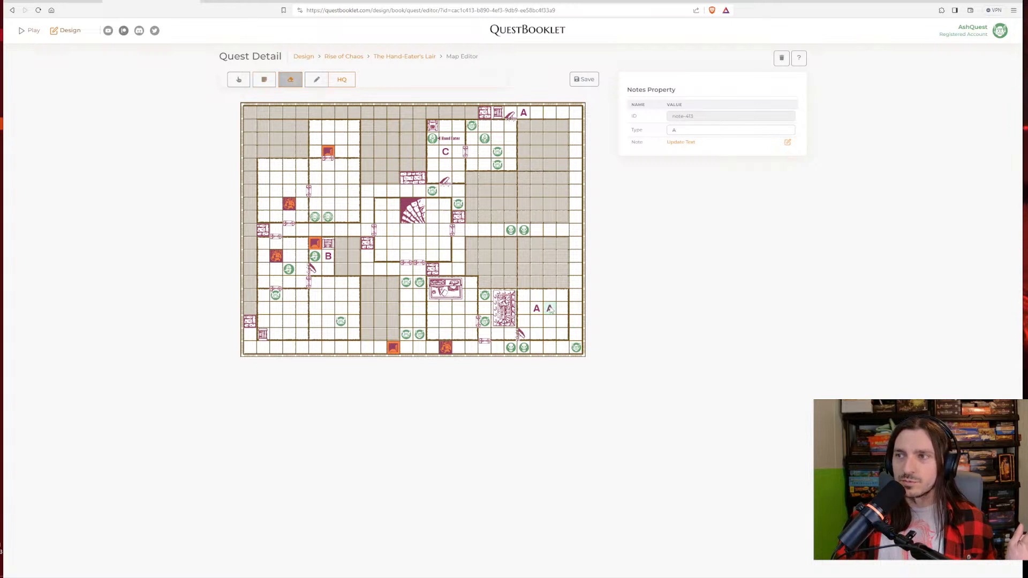
{"action": "left_click", "coordinate": [290, 79]}
Try placing a secret door away from the walls in the middle of the southeast room, then erase it
{"action": "left_click", "coordinate": [317, 79]}
{"action": "left_click", "coordinate": [386, 80]}
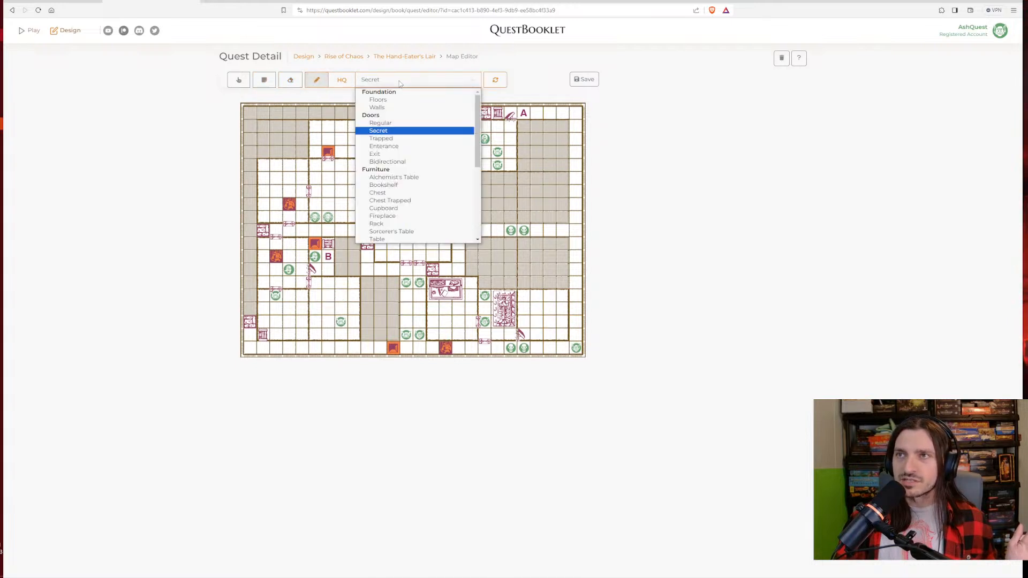
{"action": "left_click", "coordinate": [385, 132]}
{"action": "left_click", "coordinate": [551, 305]}
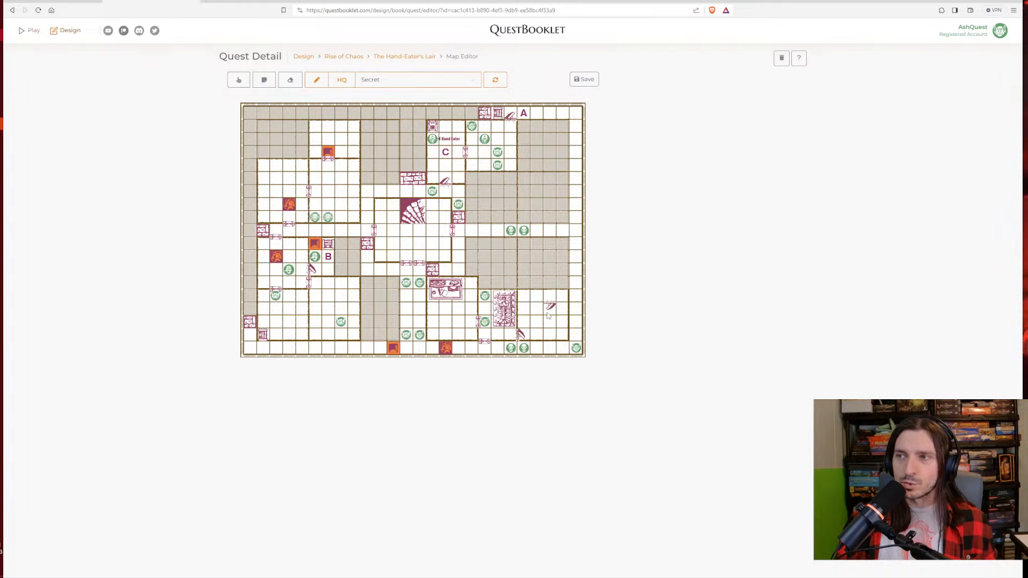
{"action": "left_click", "coordinate": [266, 81]}
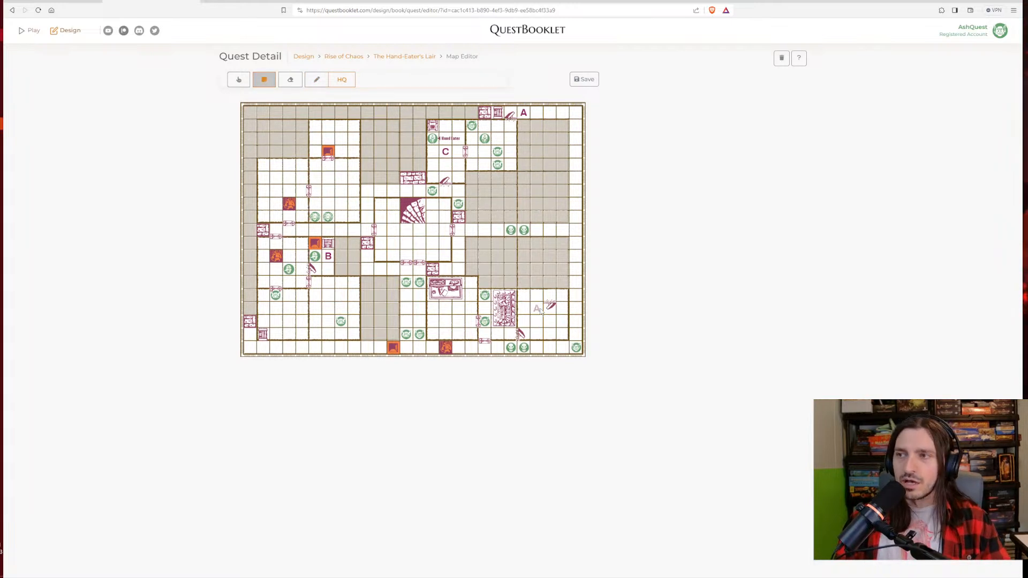
{"action": "left_click", "coordinate": [290, 80]}
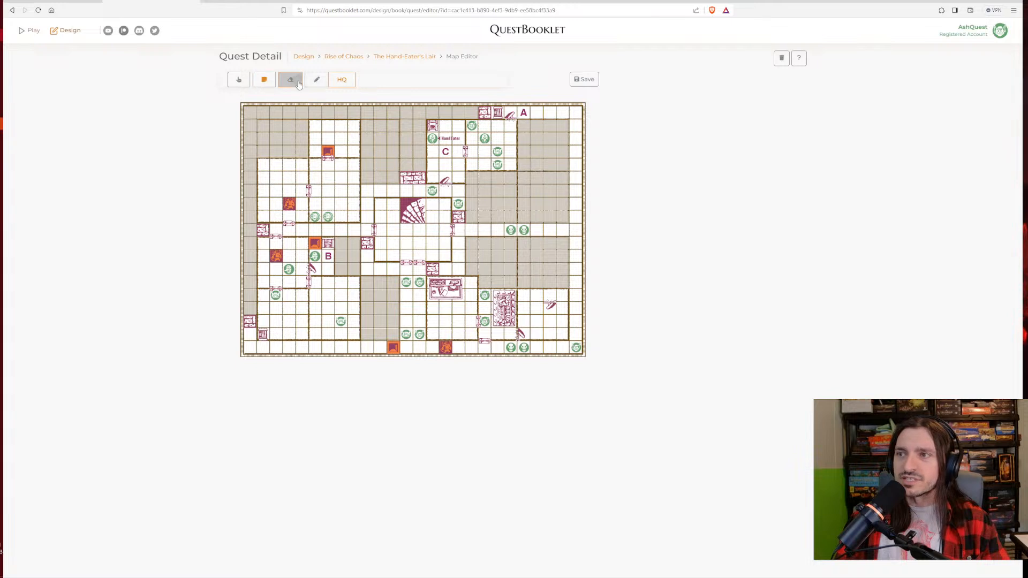
Try a secret door one square northeast of the southeast room's corner door, then erase both secret doors
{"action": "left_click", "coordinate": [317, 80]}
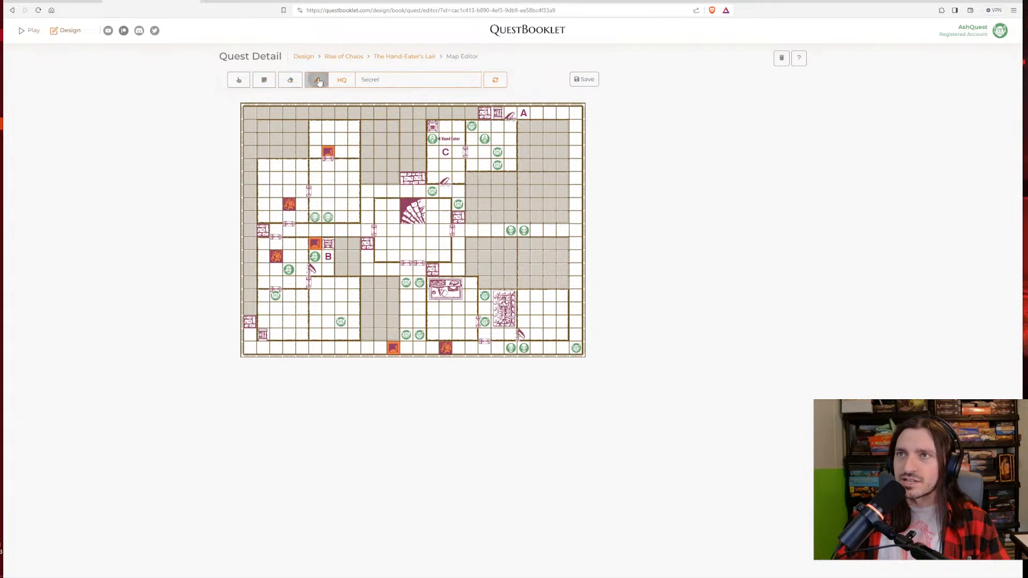
{"action": "left_click", "coordinate": [540, 320]}
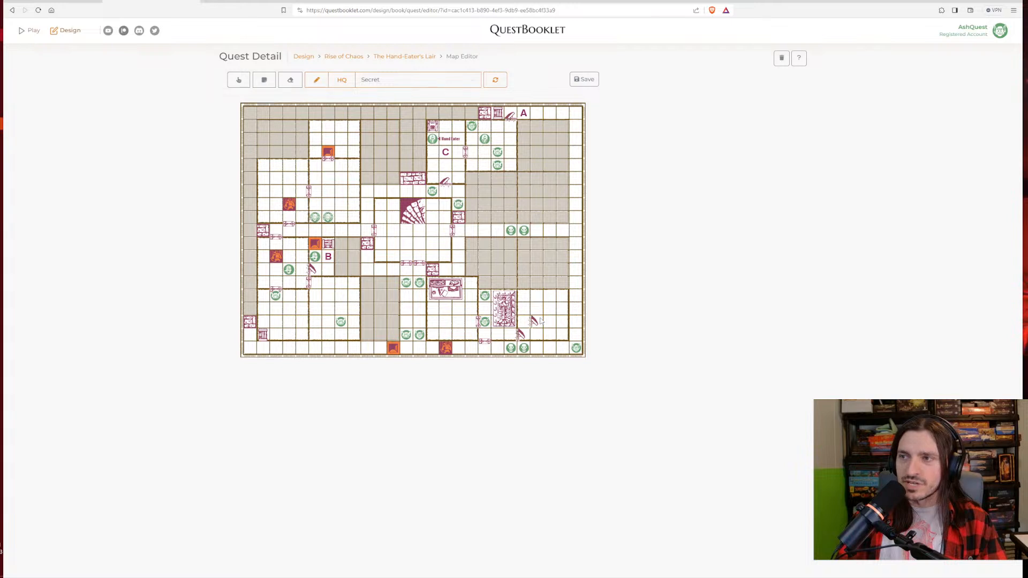
{"action": "left_click", "coordinate": [264, 80]}
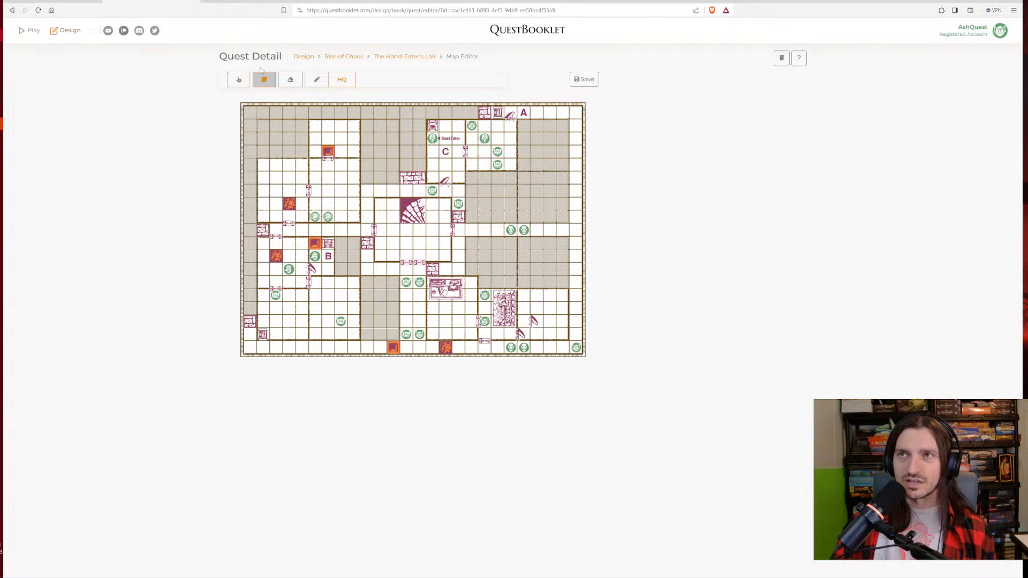
{"action": "left_click", "coordinate": [289, 84]}
{"action": "left_click", "coordinate": [533, 323]}
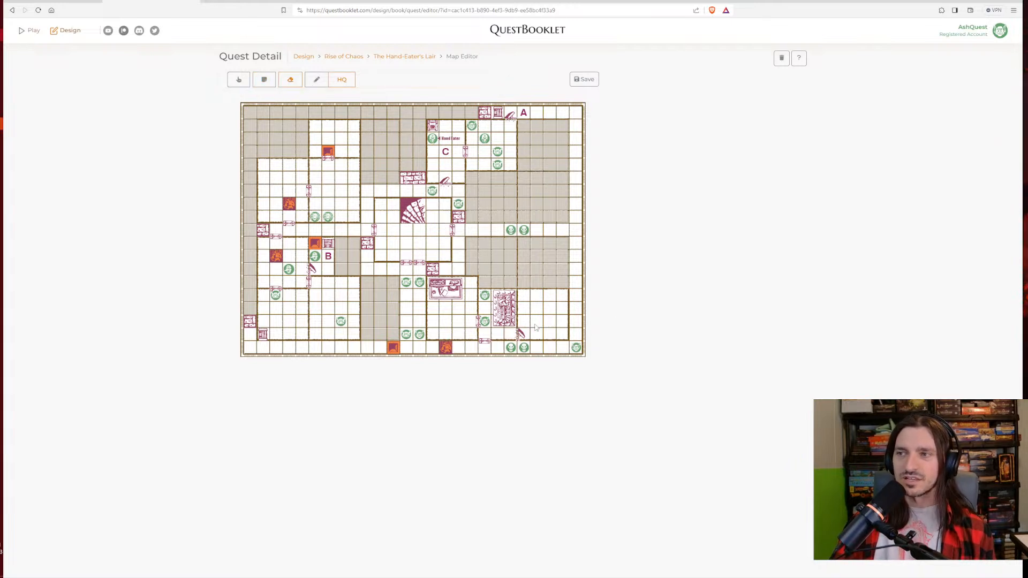
{"action": "left_click", "coordinate": [522, 334]}
Preview the Regular door and the Bookshelf over the southeast room
{"action": "left_click", "coordinate": [317, 79]}
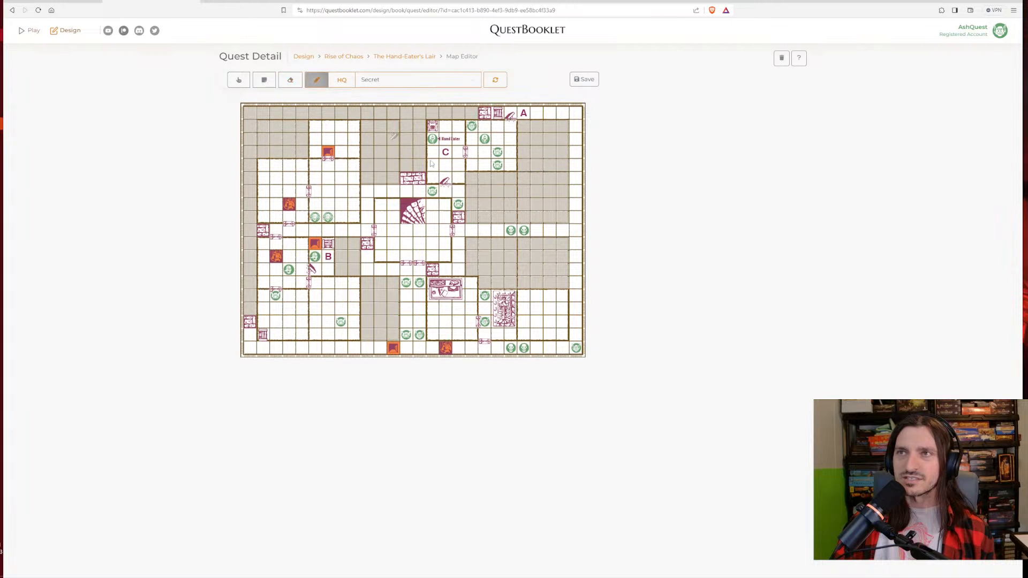
{"action": "left_click", "coordinate": [396, 80]}
{"action": "left_click", "coordinate": [393, 124]}
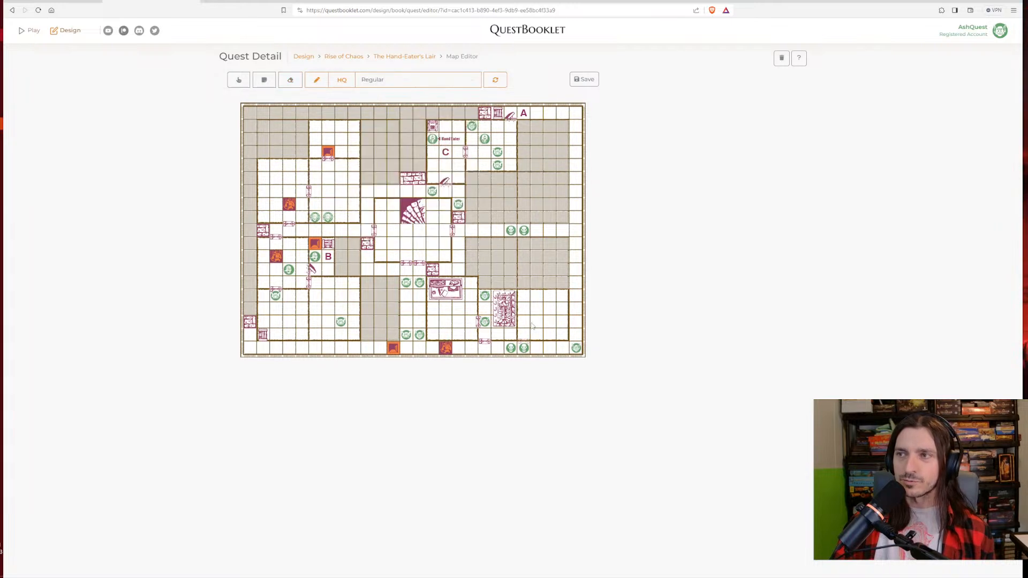
{"action": "left_click", "coordinate": [398, 80]}
{"action": "left_click", "coordinate": [403, 186]}
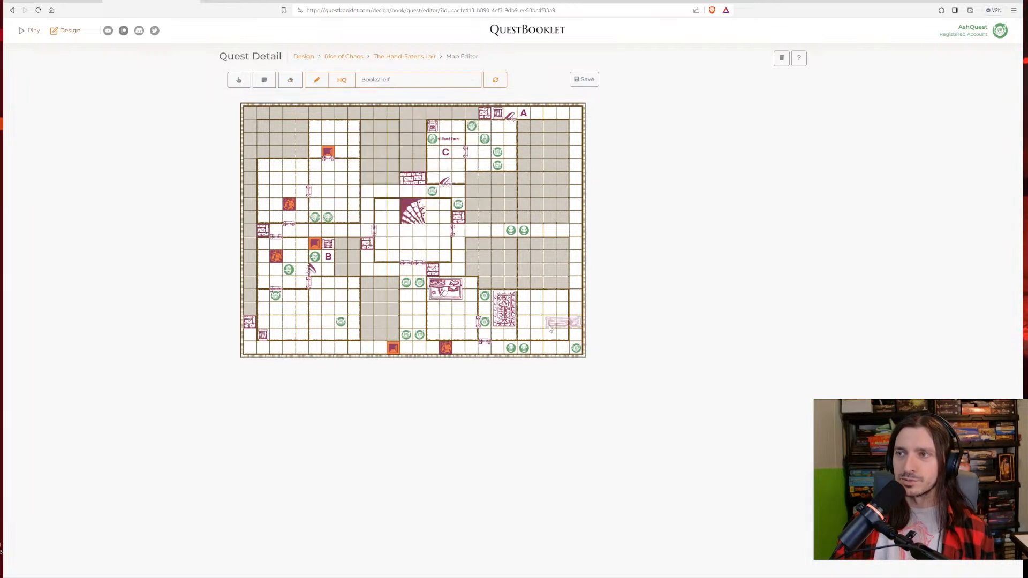
Place a secret door at the west end of the southeast room's south wall
{"action": "left_click", "coordinate": [264, 79]}
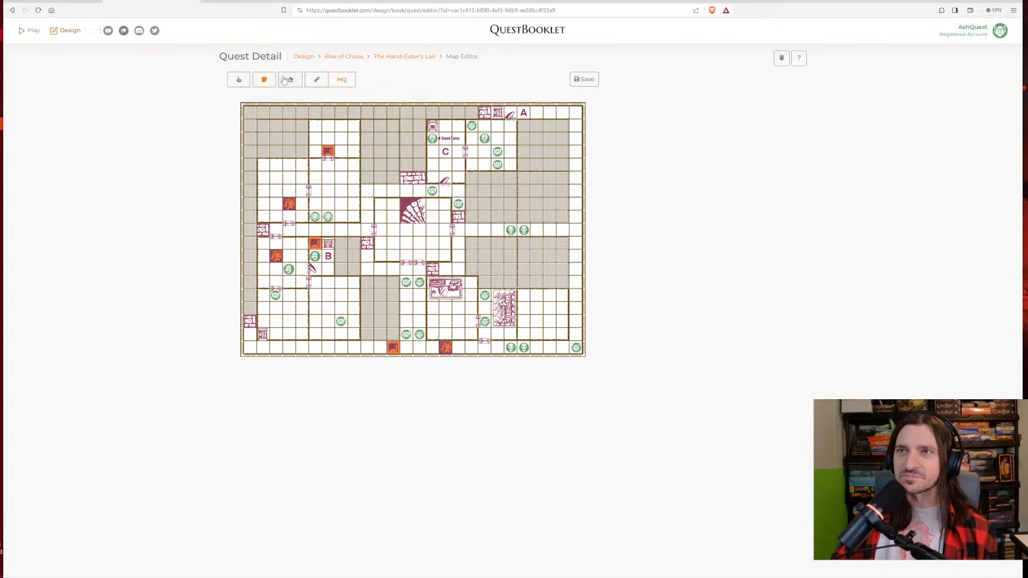
{"action": "left_click", "coordinate": [316, 82]}
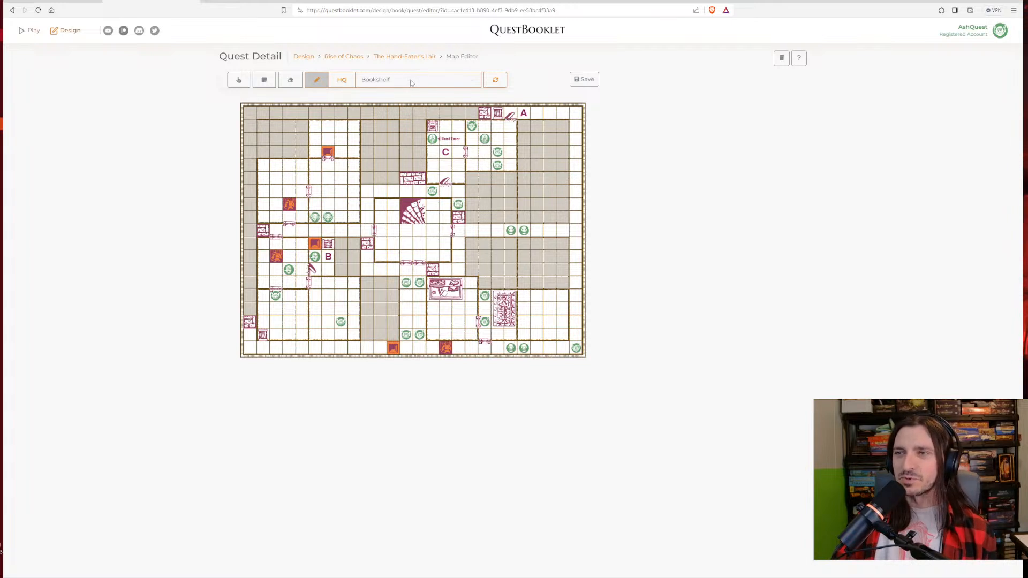
{"action": "left_click", "coordinate": [410, 82]}
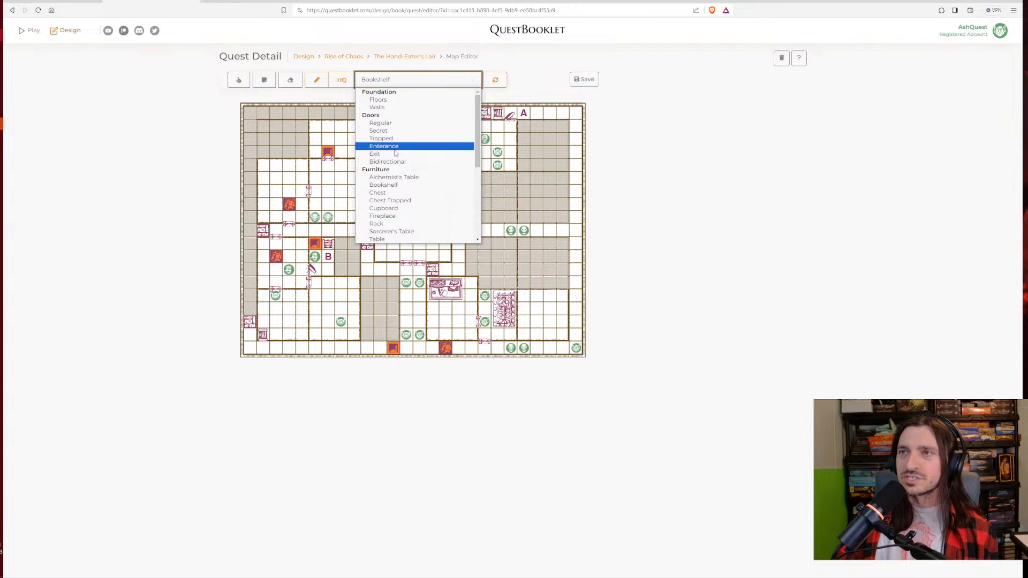
{"action": "scroll", "coordinate": [399, 187], "scroll_direction": "down", "scroll_amount": 5}
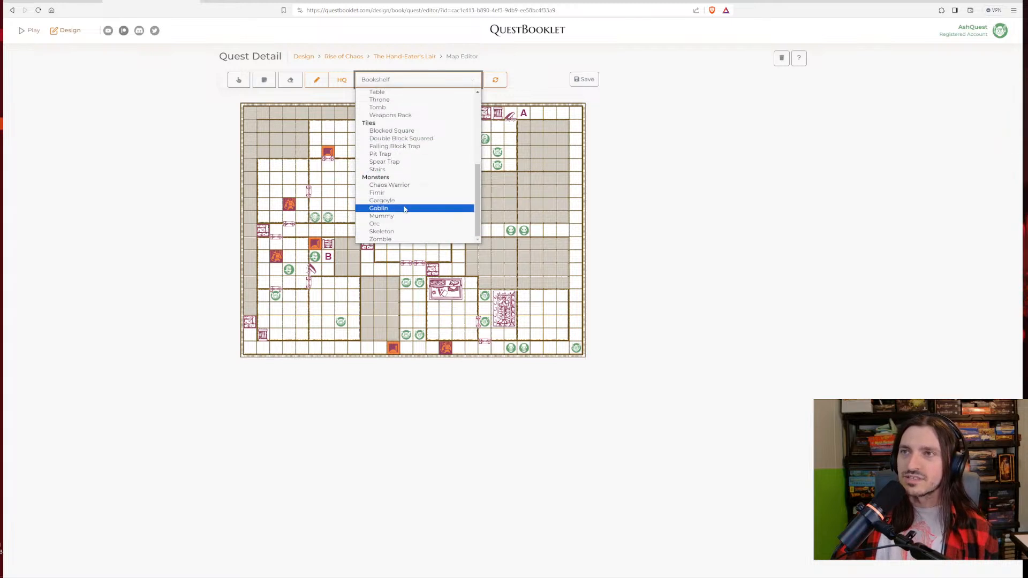
{"action": "scroll", "coordinate": [405, 209], "scroll_direction": "up", "scroll_amount": 5}
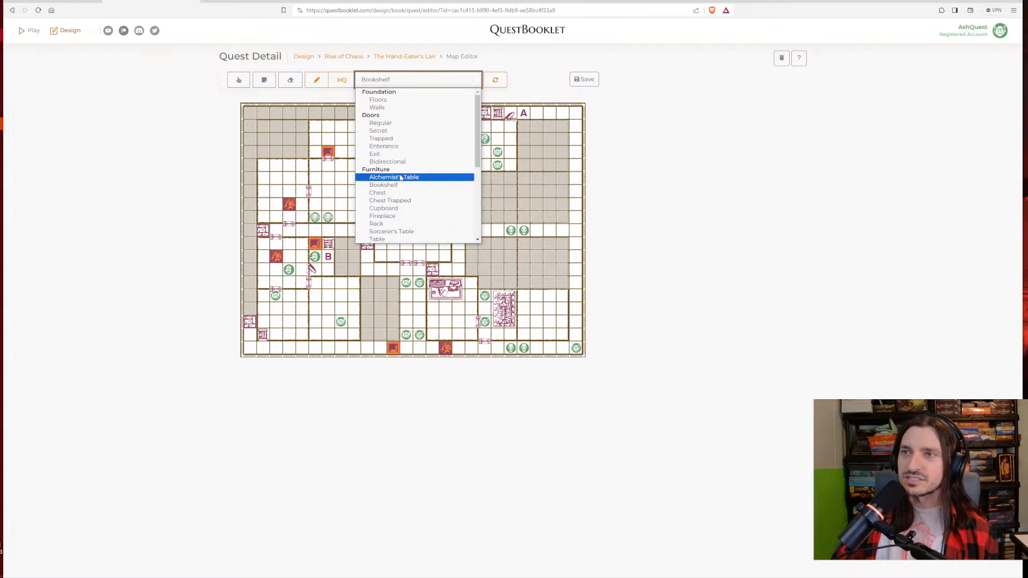
{"action": "left_click", "coordinate": [395, 132]}
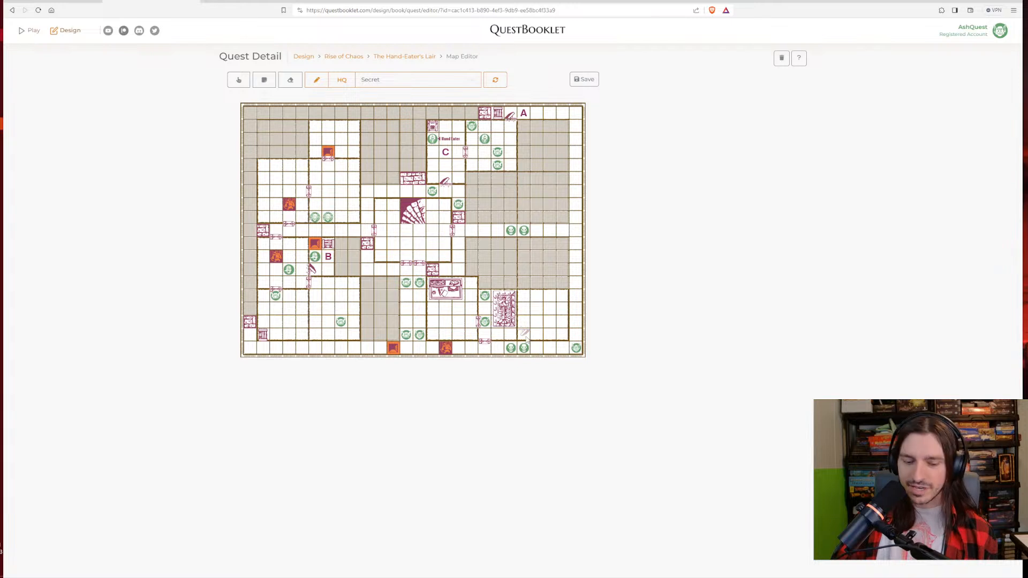
{"action": "left_click", "coordinate": [519, 334]}
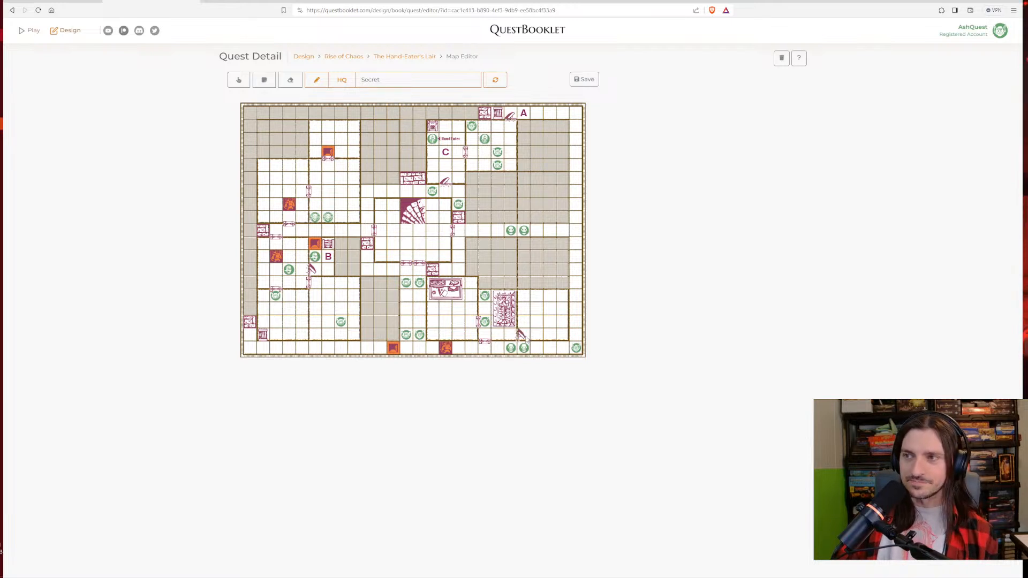
Place a Cupboard against the north wall of the southeast room
{"action": "left_click", "coordinate": [378, 79]}
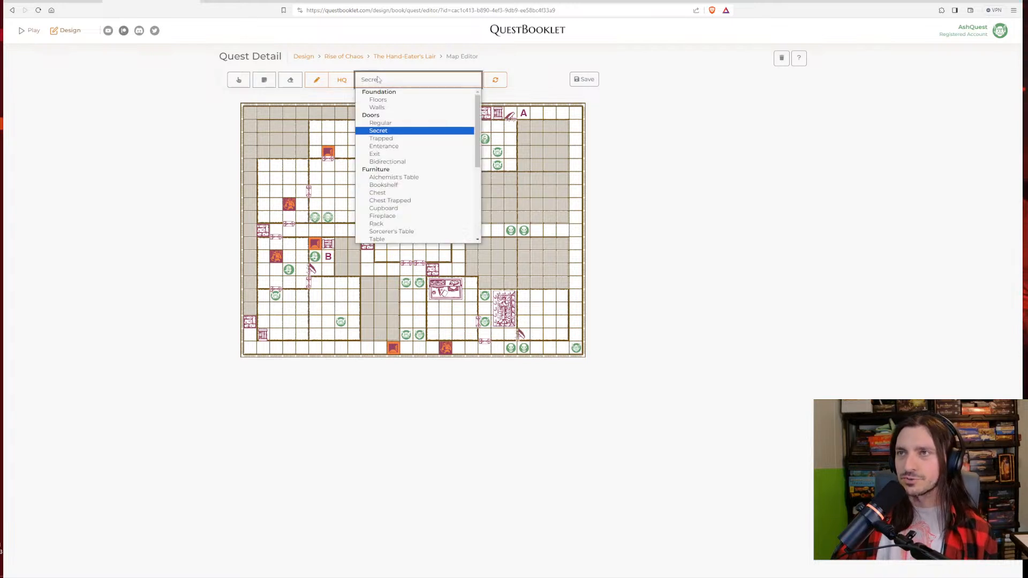
{"action": "left_click", "coordinate": [383, 208]}
{"action": "left_click", "coordinate": [535, 306]}
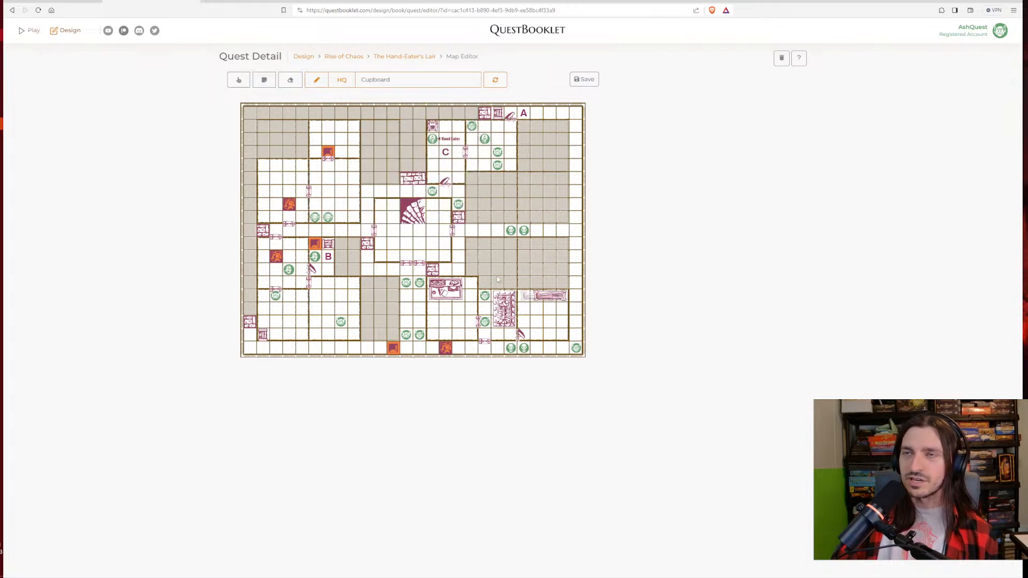
Add a note marker in the middle of the southeast room and set its type to D
{"action": "left_click", "coordinate": [265, 81]}
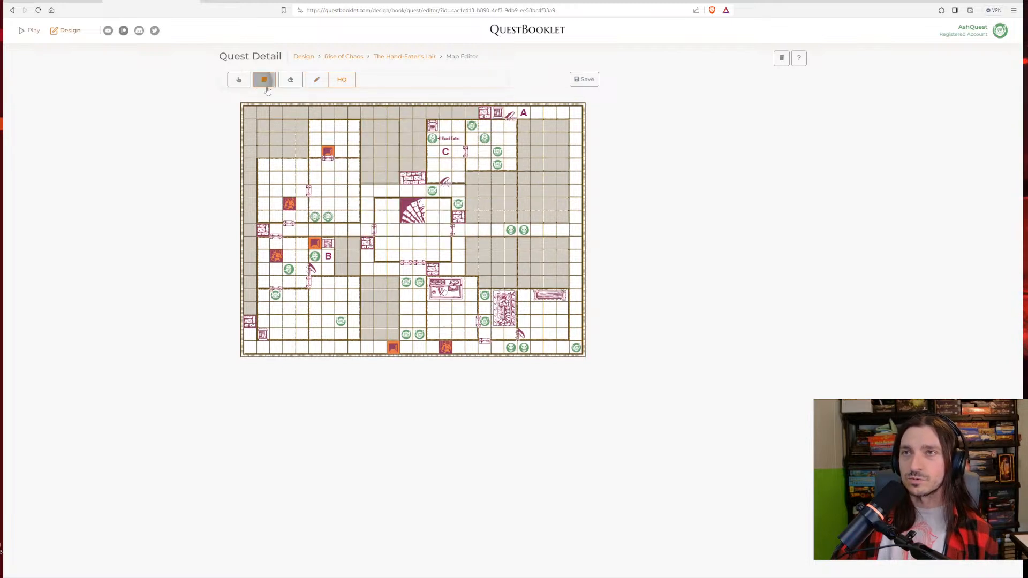
{"action": "left_click", "coordinate": [549, 321]}
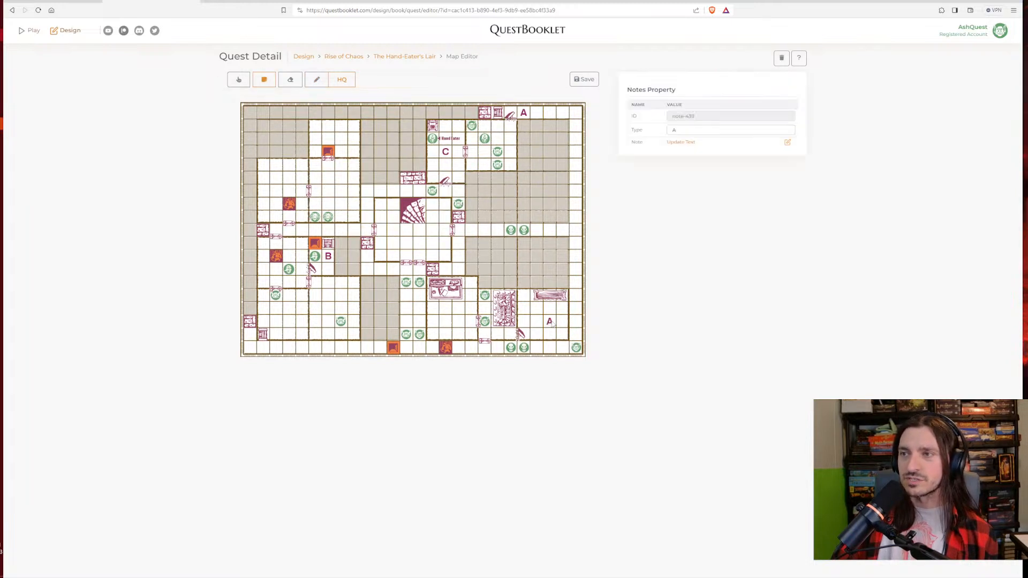
{"action": "left_click", "coordinate": [714, 130]}
{"action": "left_click", "coordinate": [695, 166]}
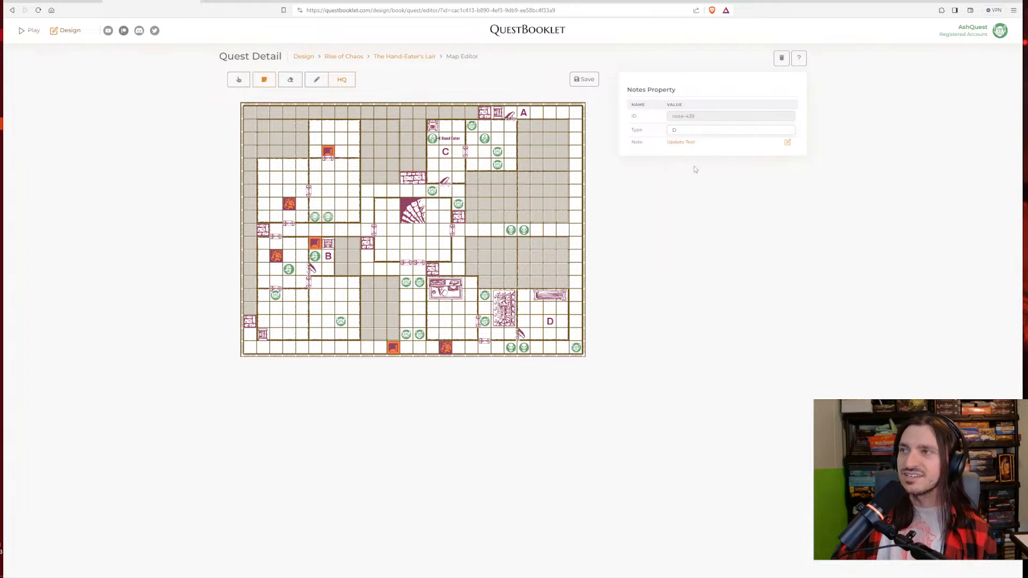
In the quest notes, insert three blank lines above the Hand Eater entry and relabel that entry from C to D
{"action": "left_click", "coordinate": [681, 142]}
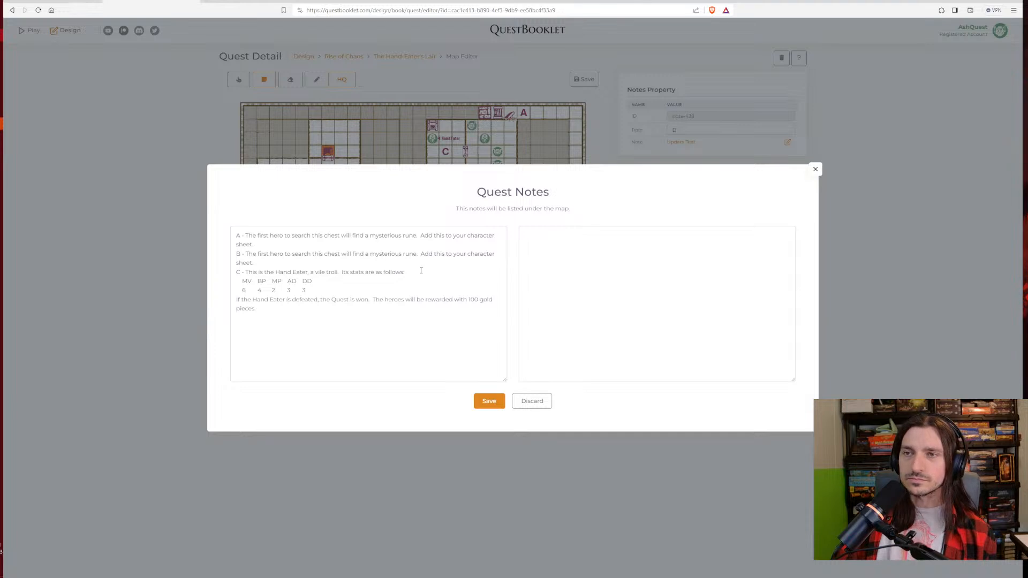
{"action": "left_click", "coordinate": [394, 326]}
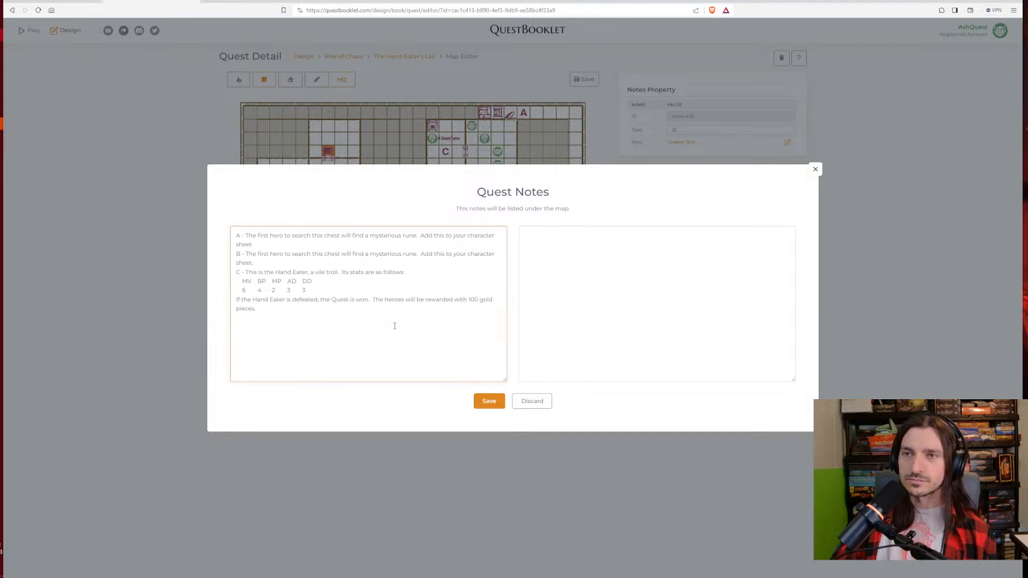
{"action": "left_click", "coordinate": [236, 271]}
{"action": "key", "text": "Return"}
{"action": "key", "text": "Return"}
{"action": "key", "text": "Return"}
{"action": "key", "text": "Up"}
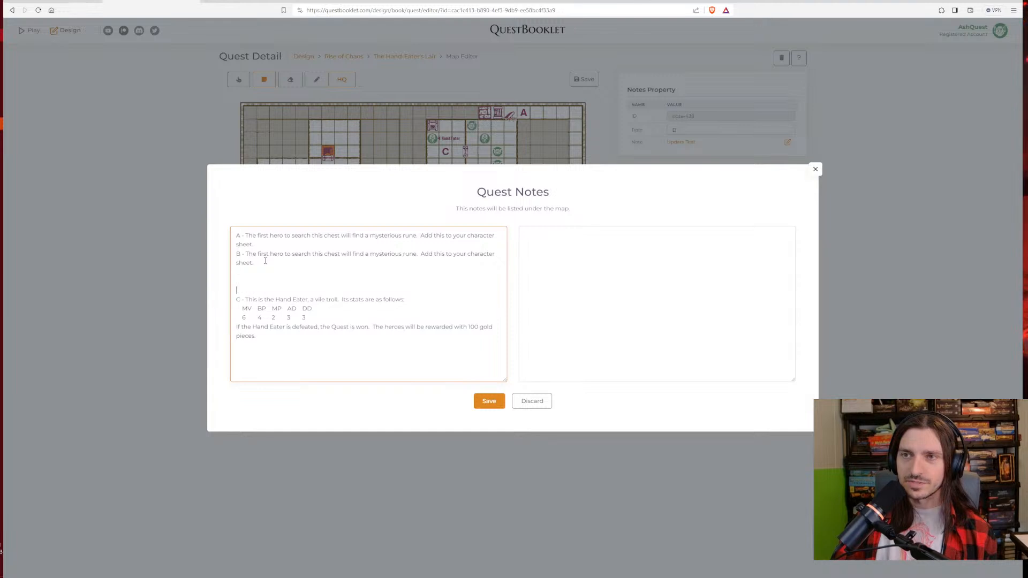
{"action": "double_click", "coordinate": [239, 299]}
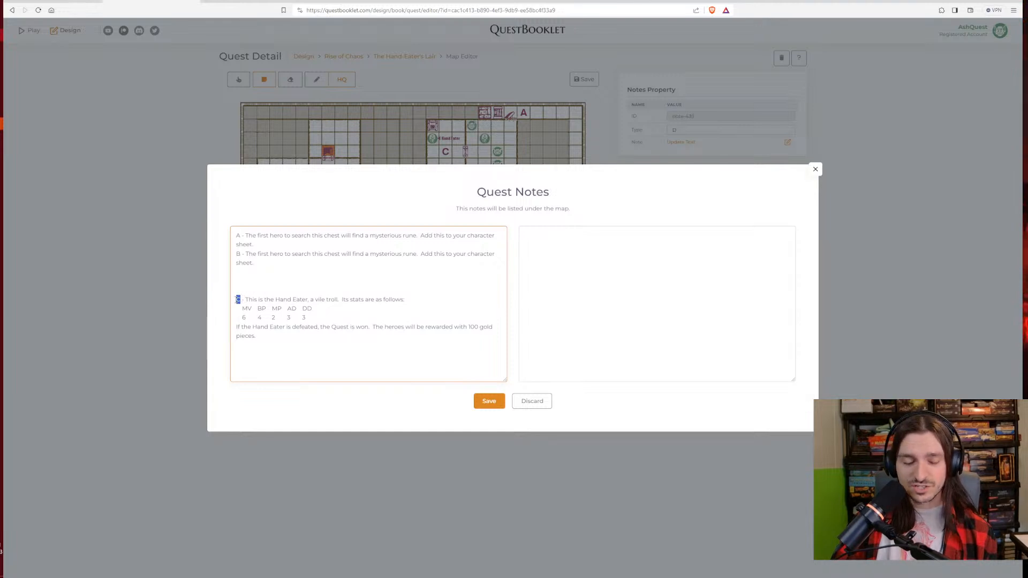
{"action": "type", "text": "D"}
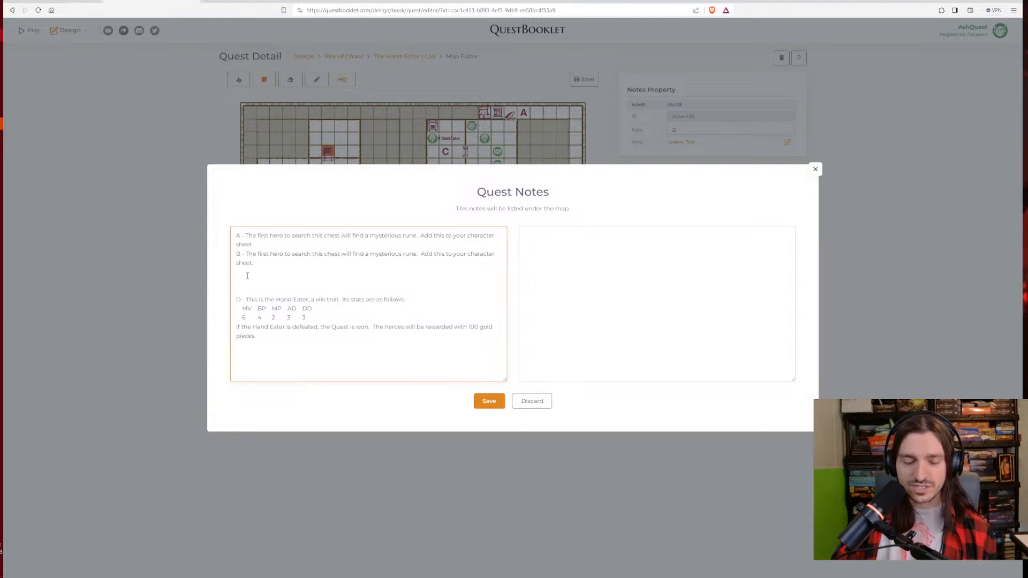
Start a new quest note between entries B and D reading "C - The smell of rot and decay"
{"action": "type", "text": "C"}
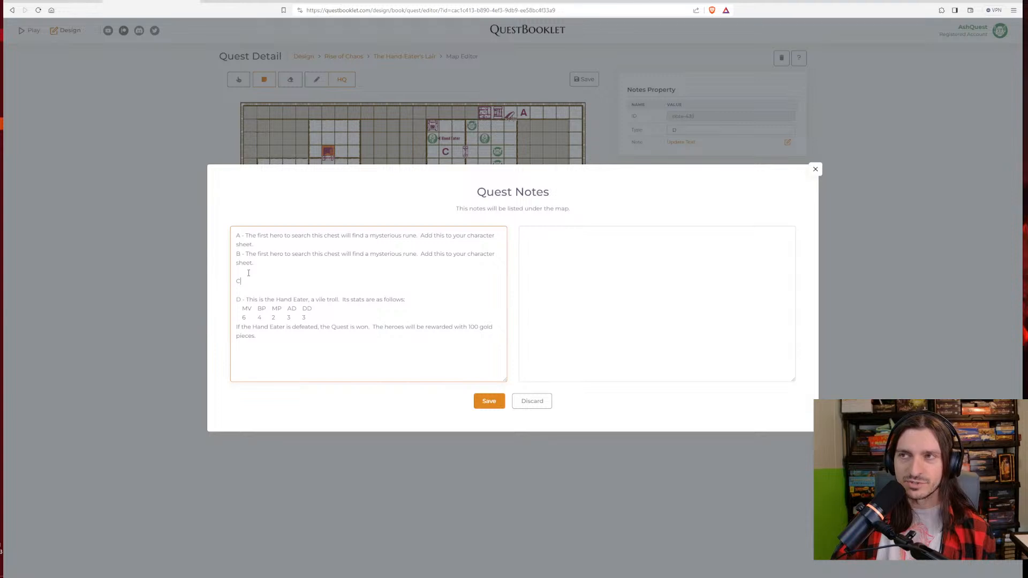
{"action": "key", "text": "Down"}
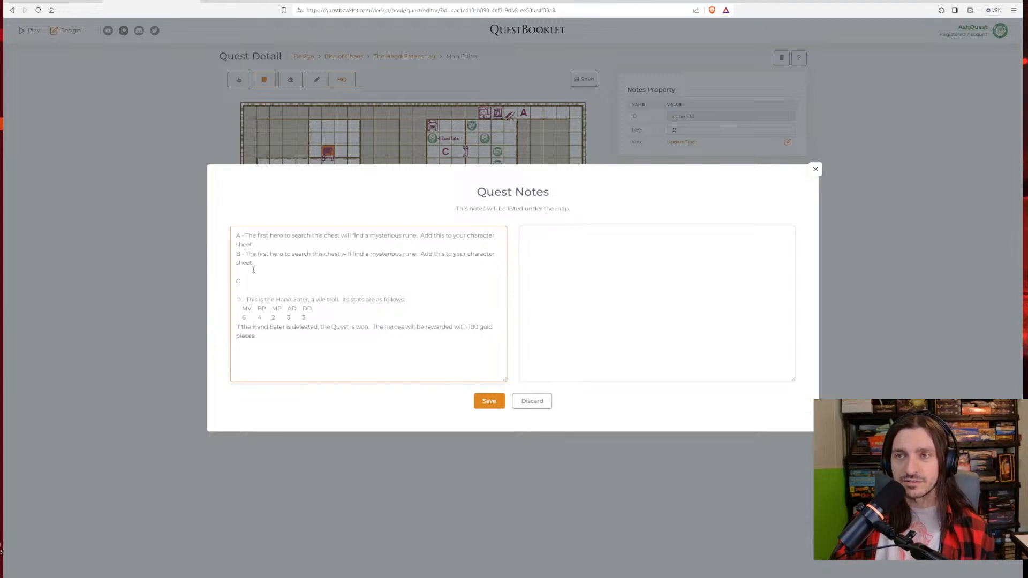
{"action": "left_click", "coordinate": [253, 270]}
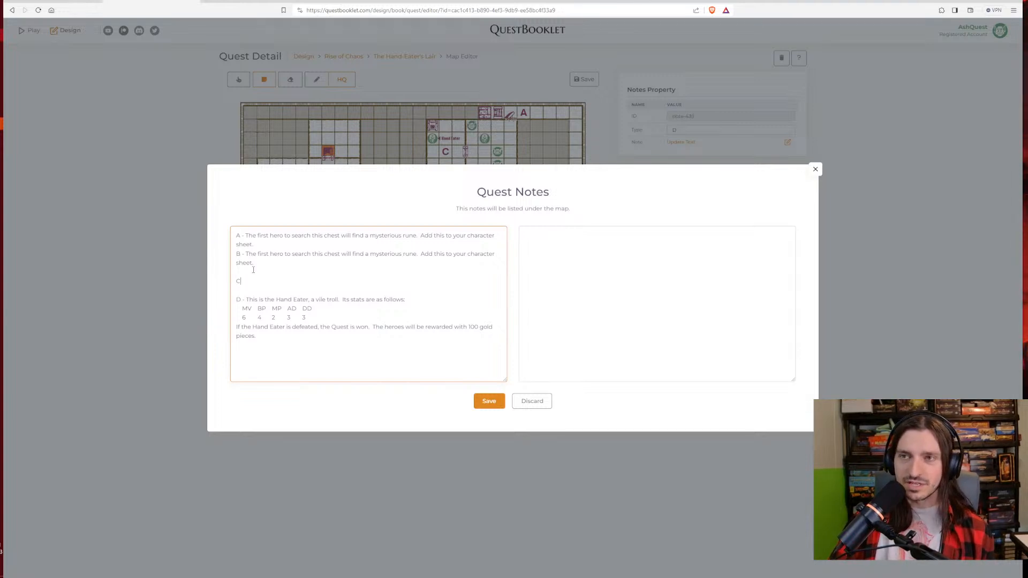
{"action": "type", "text": "-"}
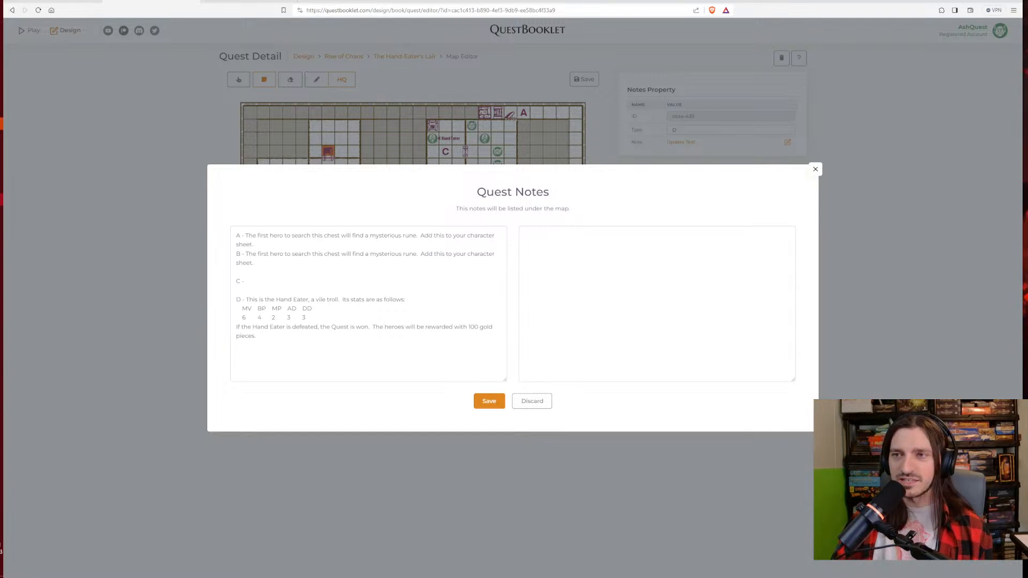
{"action": "left_click", "coordinate": [266, 276]}
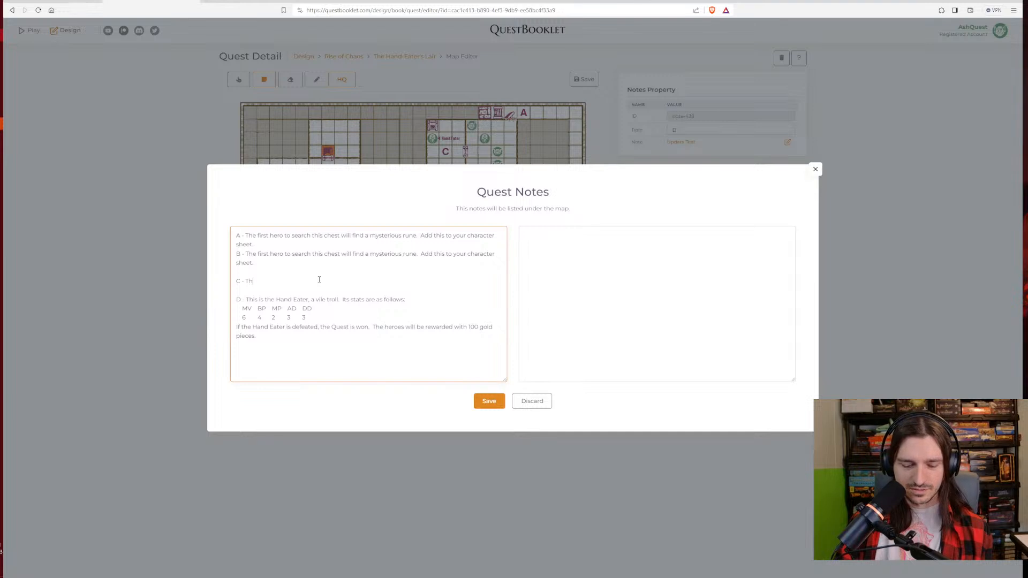
{"action": "type", "text": "smell of r"}
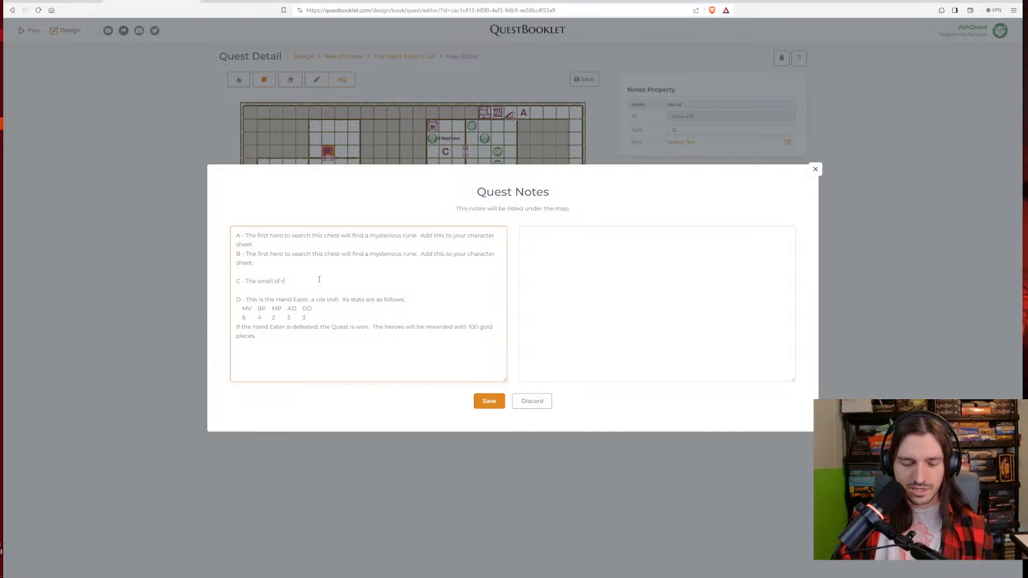
{"action": "type", "text": "ot and decay"}
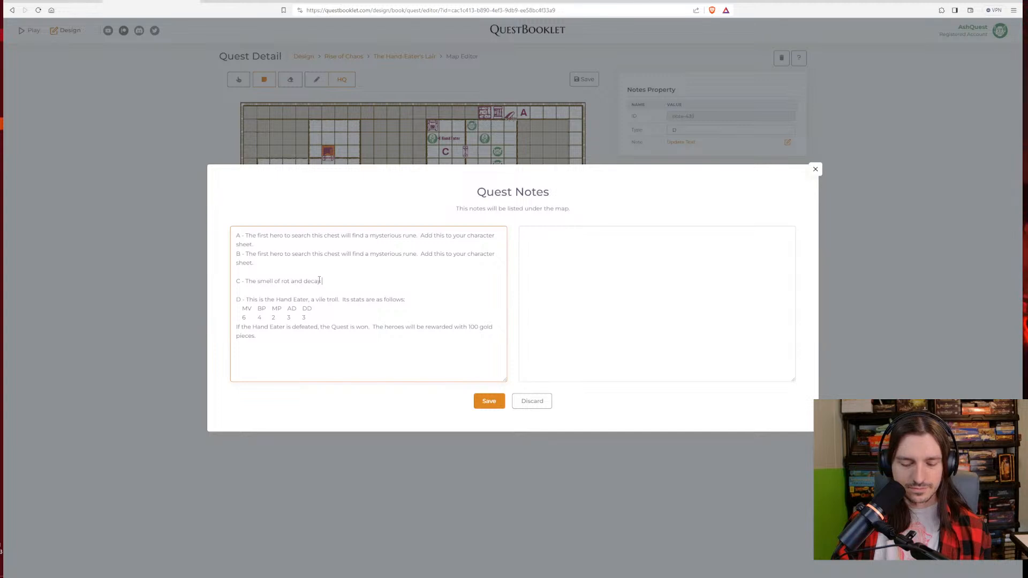
Try continuing the C entry with "hits the heroes", then delete those words
{"action": "type", "text": "hits the heroes"}
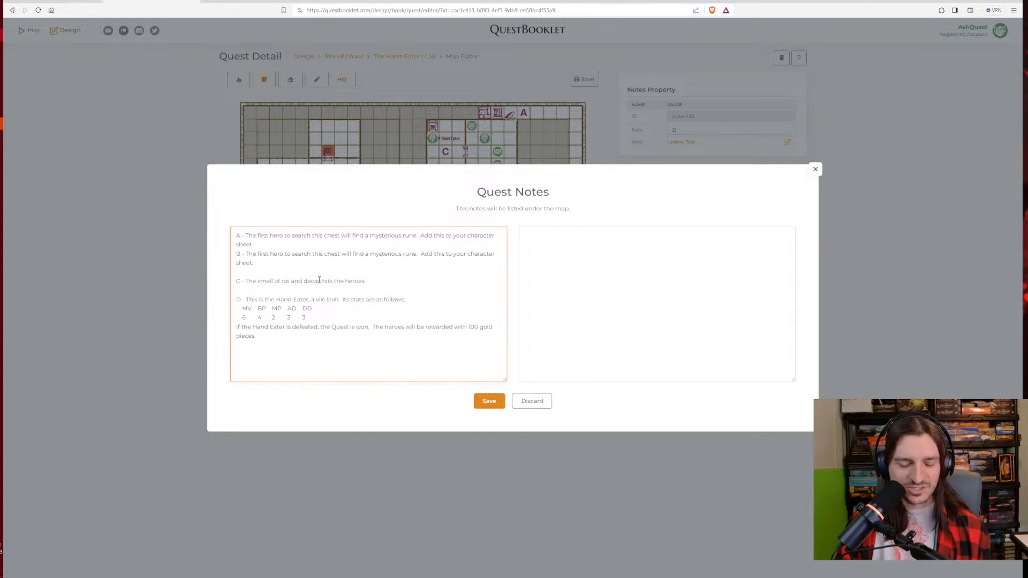
{"action": "key", "text": "BackSpace"}
{"action": "key", "text": "BackSpace"}
{"action": "key", "text": "BackSpace"}
{"action": "key", "text": "BackSpace"}
{"action": "key", "text": "BackSpace"}
{"action": "key", "text": "BackSpace"}
{"action": "key", "text": "BackSpace"}
{"action": "key", "text": "BackSpace"}
{"action": "key", "text": "BackSpace"}
{"action": "key", "text": "BackSpace"}
{"action": "key", "text": "BackSpace"}
{"action": "key", "text": "BackSpace"}
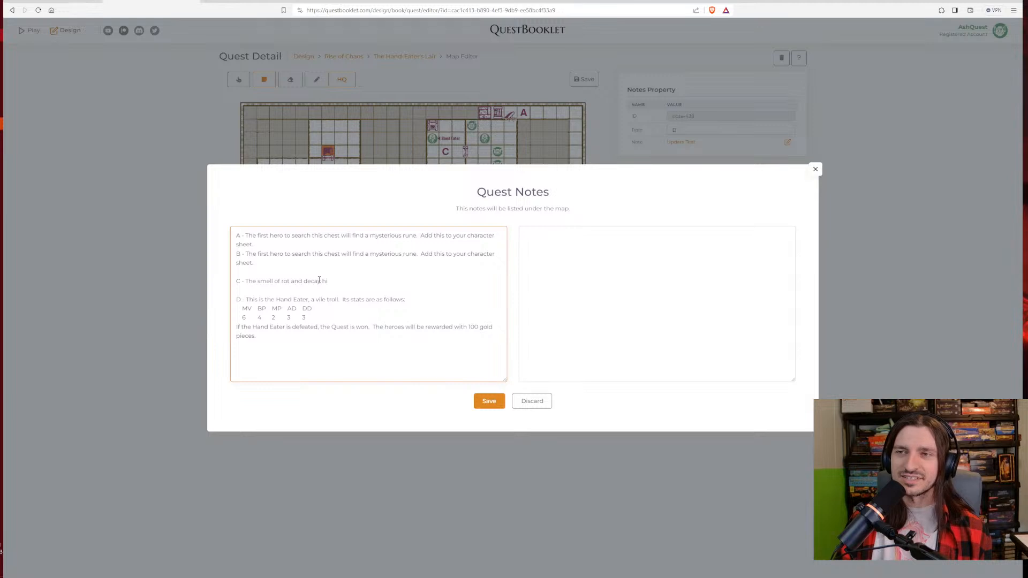
{"action": "key", "text": "BackSpace"}
{"action": "key", "text": "BackSpace"}
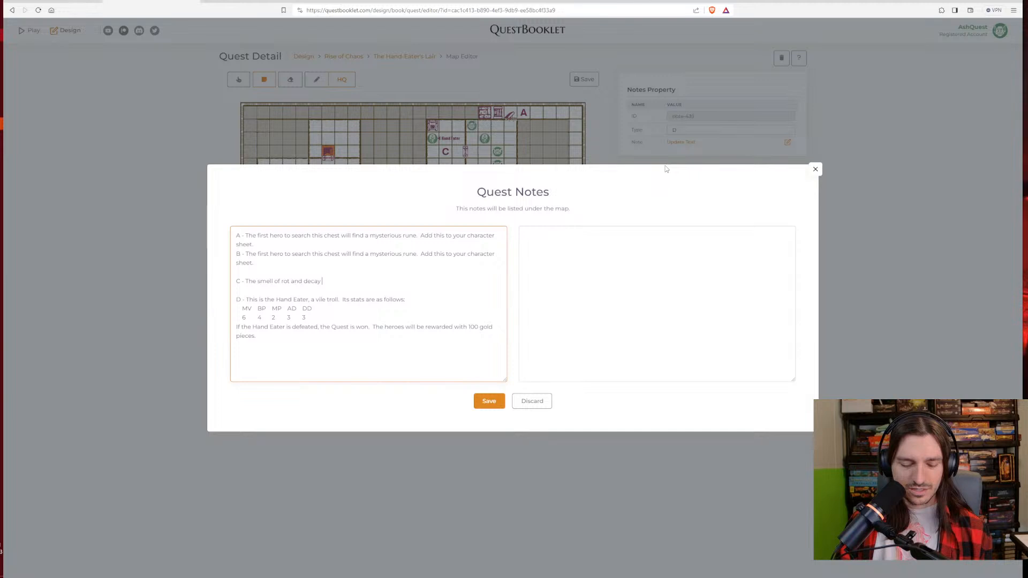
Reword the C entry's sentence as "This room is fouled with the stench of rot and decay."
{"action": "type", "text": "."}
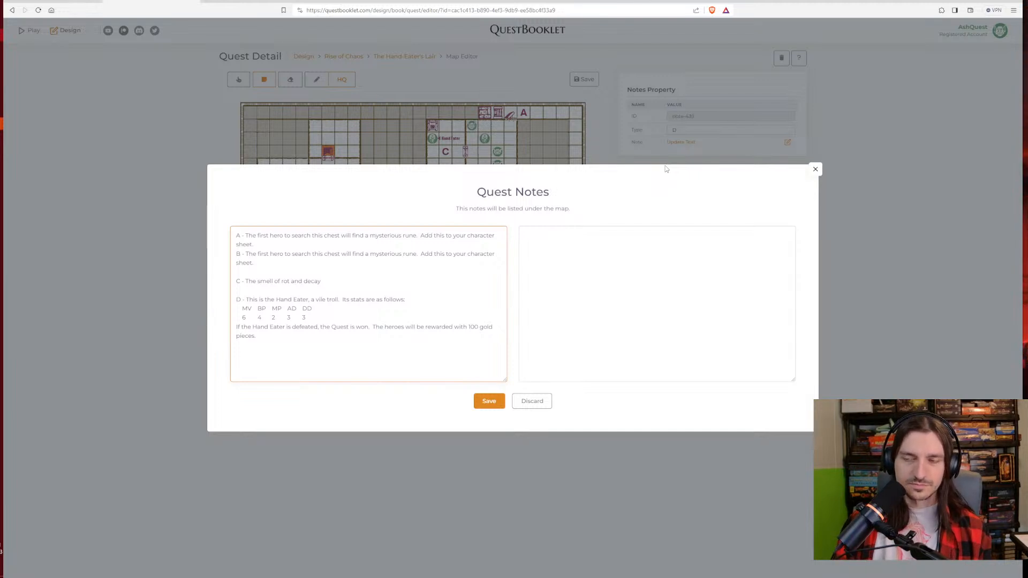
{"action": "left_click", "coordinate": [249, 281]}
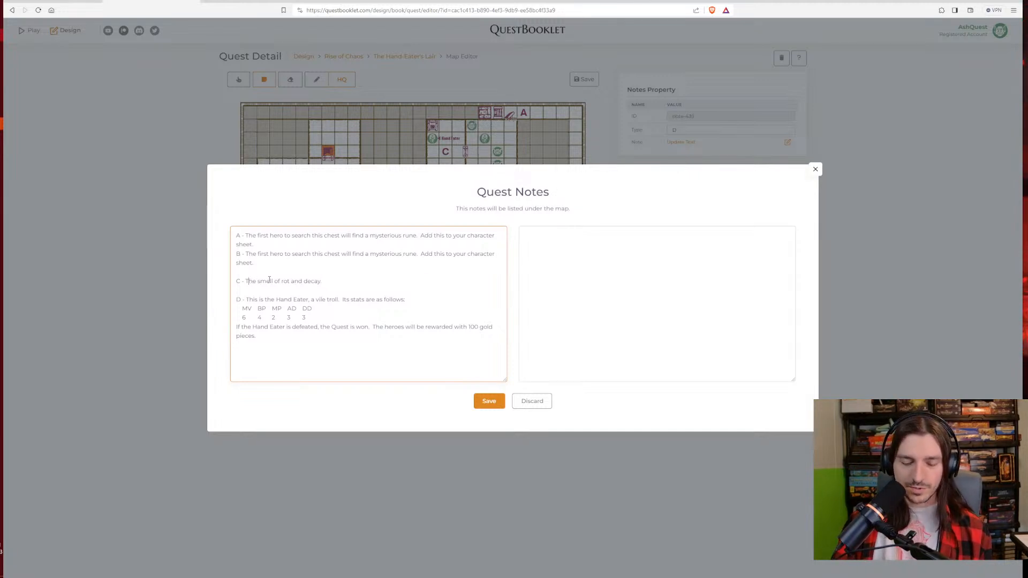
{"action": "type", "text": "his t"}
{"action": "type", "text": "oom is ful"}
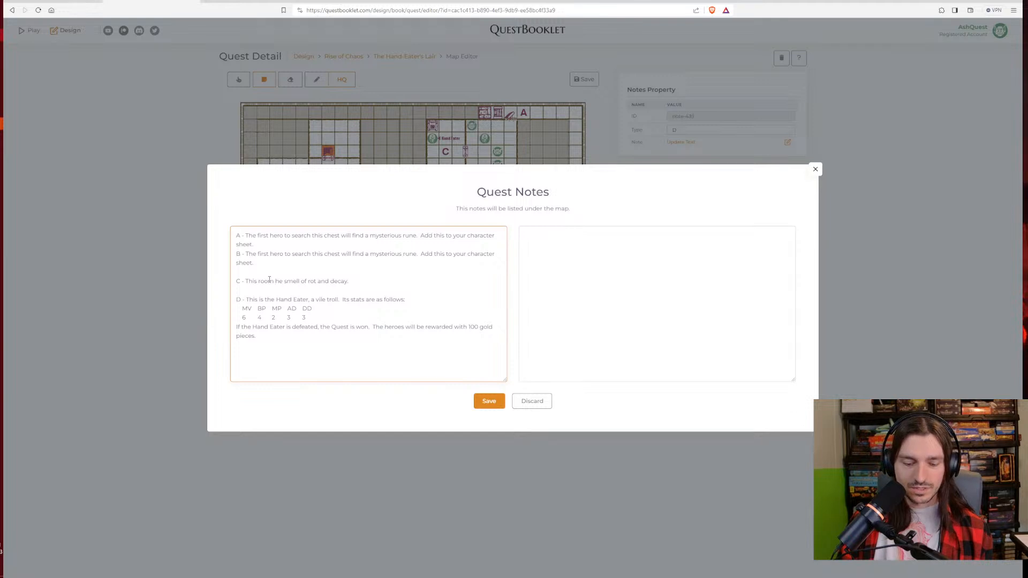
{"action": "key", "text": "BackSpace"}
{"action": "key", "text": "BackSpace"}
{"action": "key", "text": "BackSpace"}
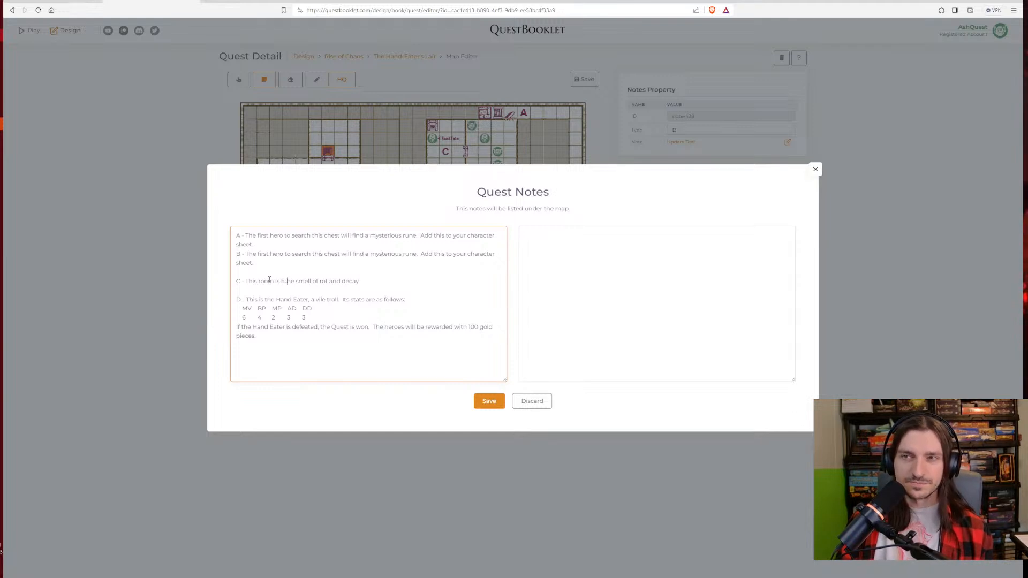
{"action": "type", "text": "t"}
{"action": "key", "text": "BackSpace"}
{"action": "type", "text": "fouled with t"}
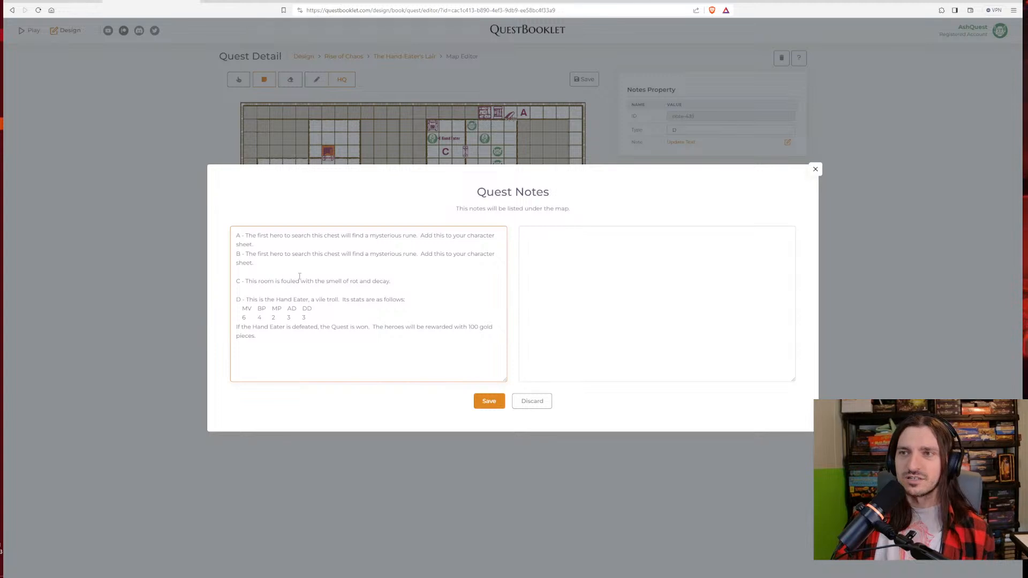
{"action": "left_click_drag", "start_coordinate": [341, 281], "coordinate": [328, 281]}
{"action": "type", "text": "tench"}
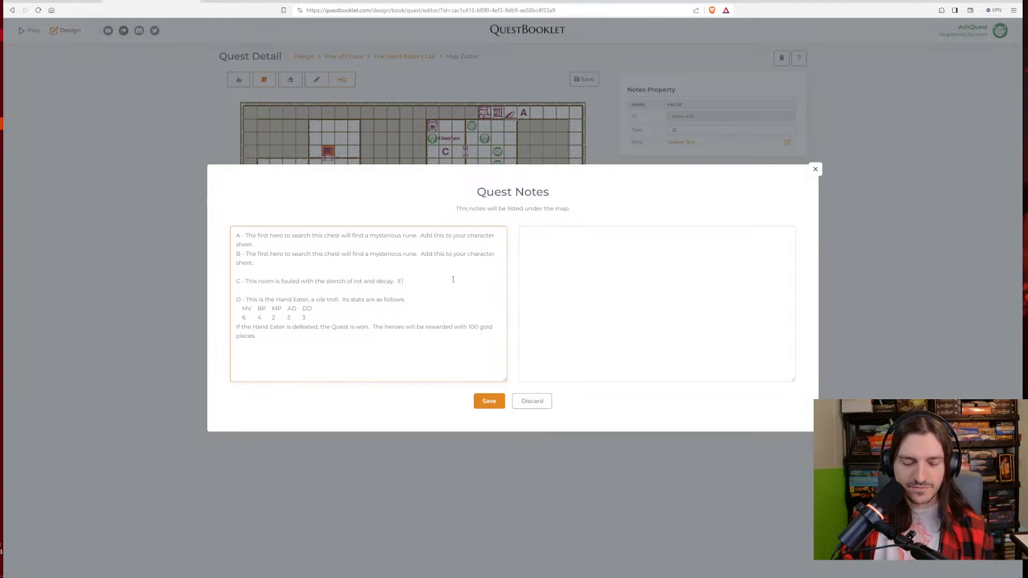
{"action": "type", "text": "the heroes"}
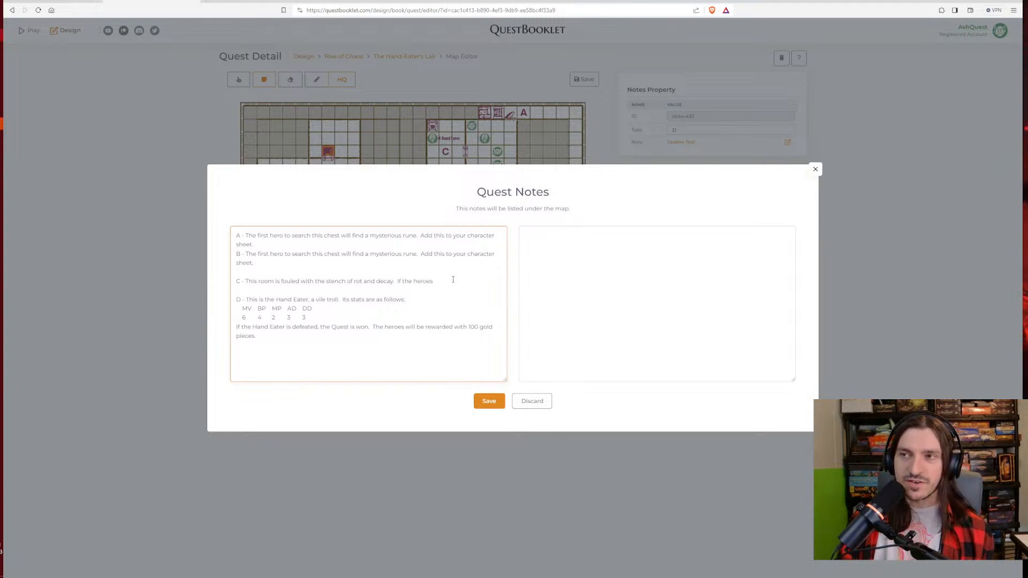
{"action": "key", "text": "BackSpace"}
{"action": "key", "text": "BackSpace"}
{"action": "key", "text": "BackSpace"}
{"action": "key", "text": "BackSpace"}
{"action": "key", "text": "BackSpace"}
{"action": "key", "text": "BackSpace"}
Continue the C entry after "If" with "a hero searches the shelf, they will only find"
{"action": "type", "text": "a h"}
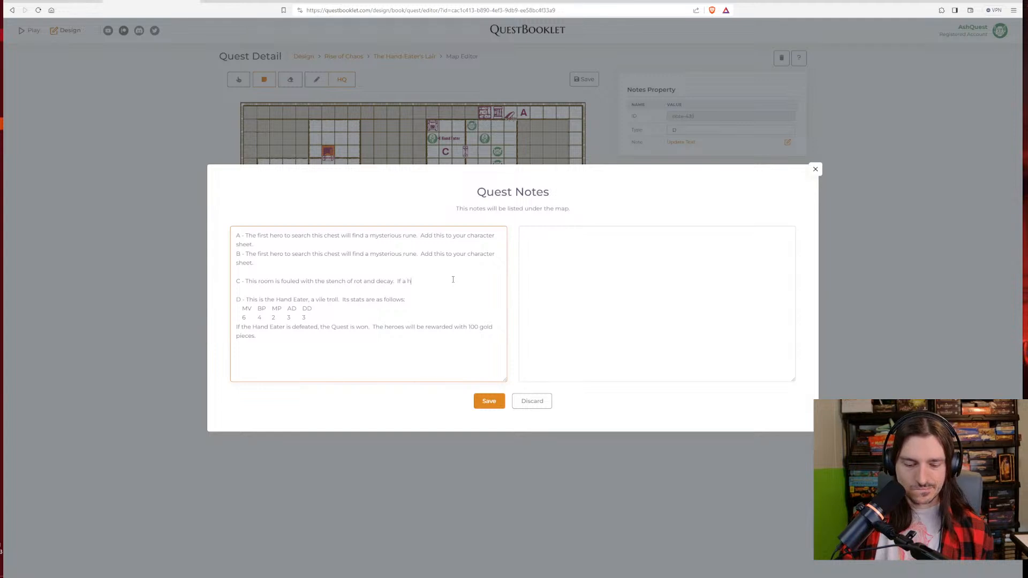
{"action": "type", "text": "ero searches th"}
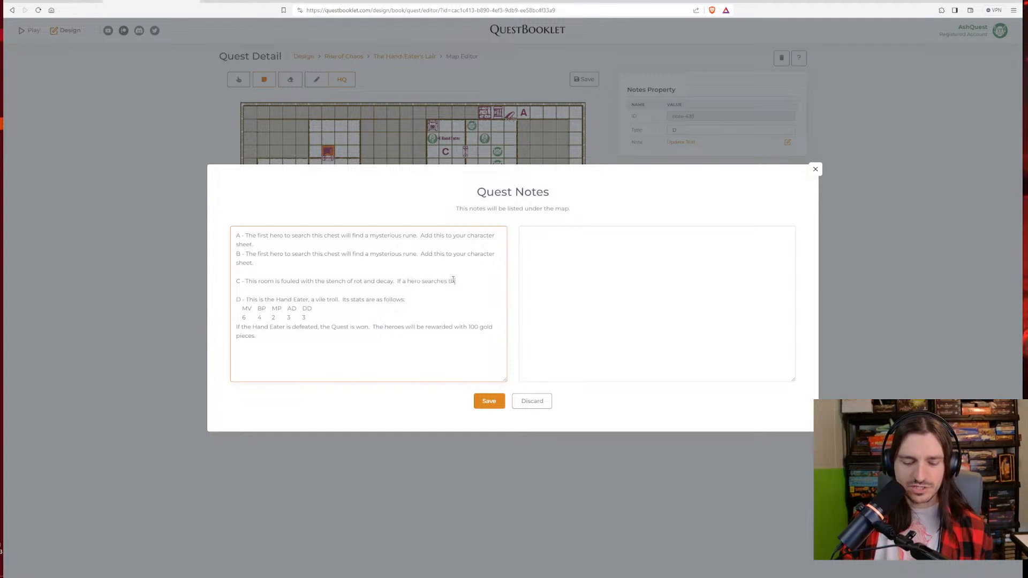
{"action": "type", "text": "e shel"}
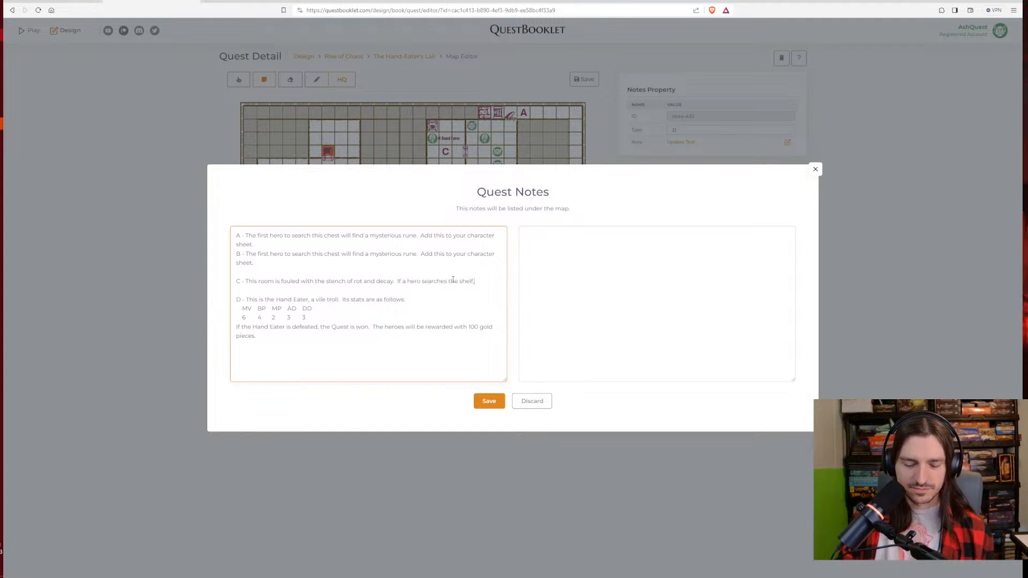
{"action": "type", "text": "f, they will onl"}
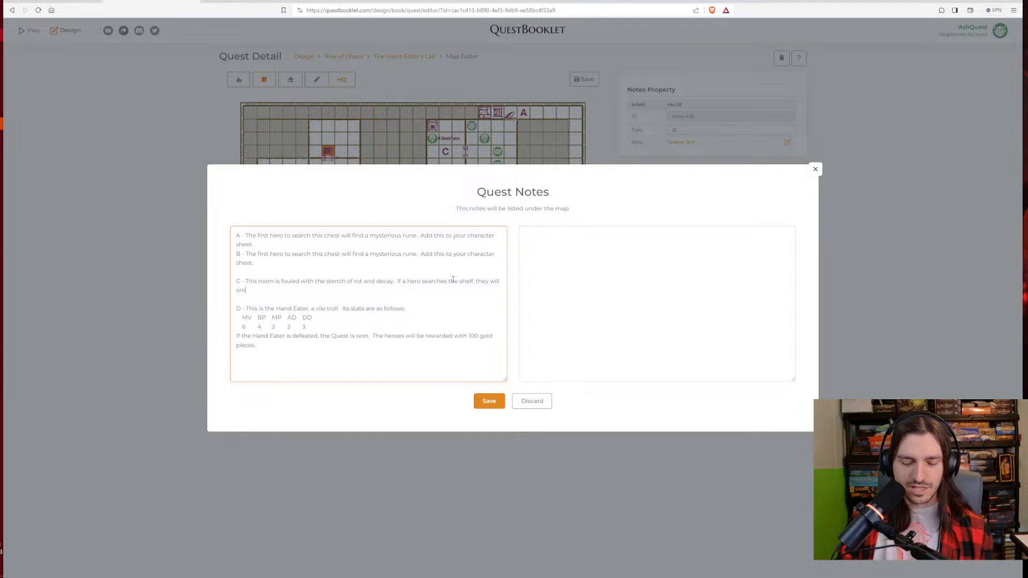
{"action": "type", "text": "y find hands"}
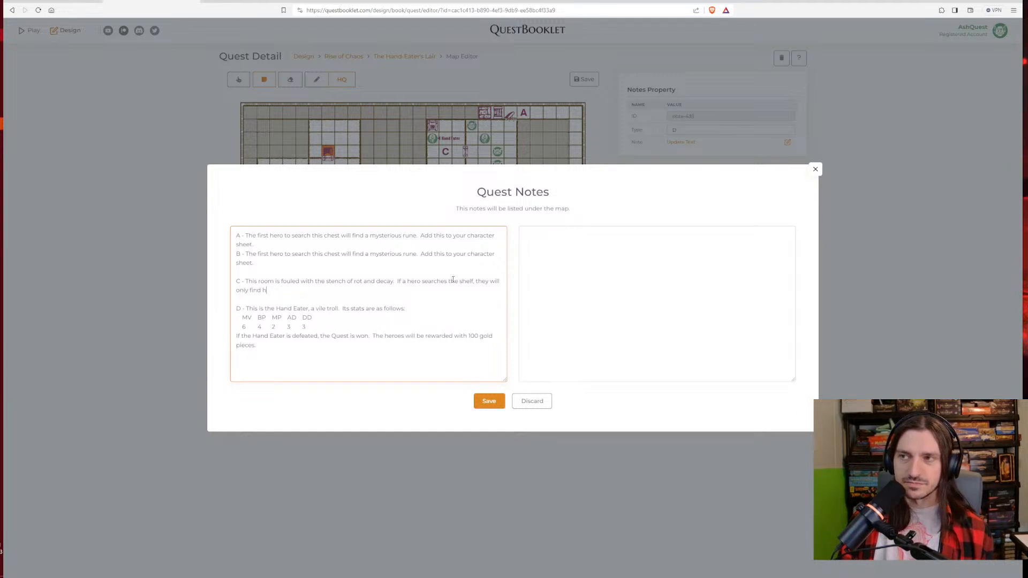
{"action": "key", "text": "BackSpace"}
{"action": "key", "text": "BackSpace"}
{"action": "key", "text": "BackSpace"}
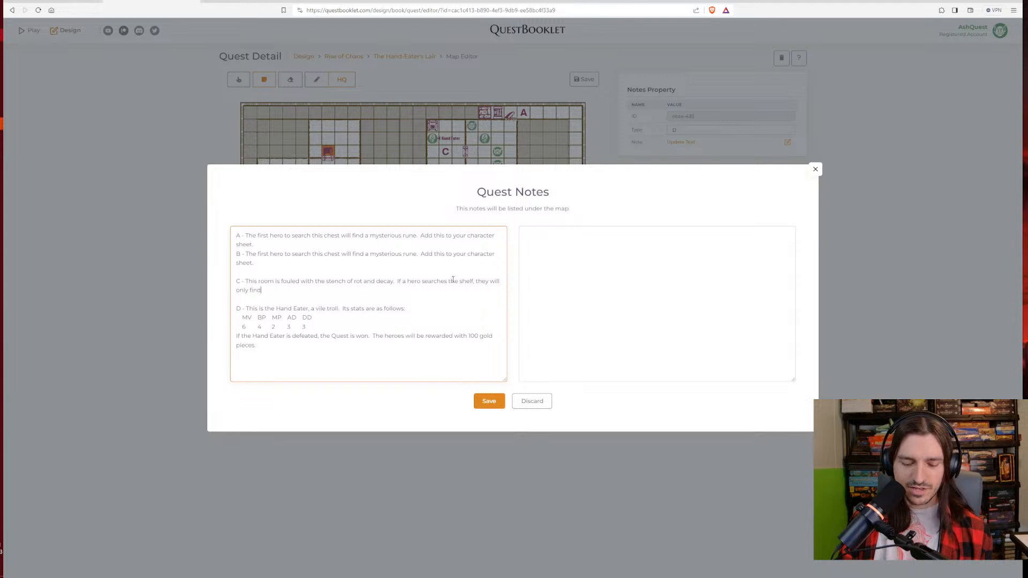
Finish the C entry's sentence with "what look like severed hands being kept in jars."
{"action": "type", "text": "what look like "}
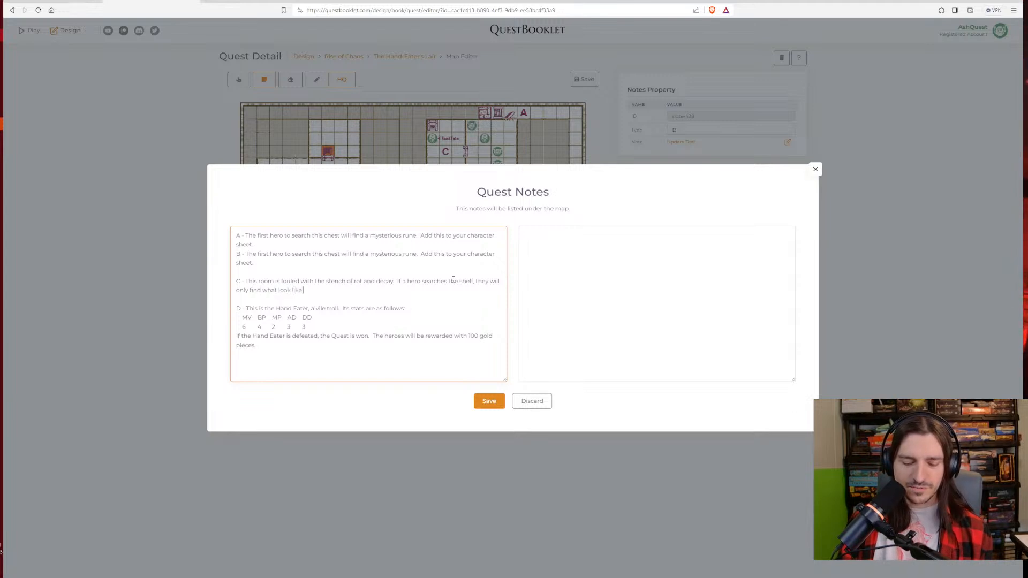
{"action": "type", "text": "severed hands"}
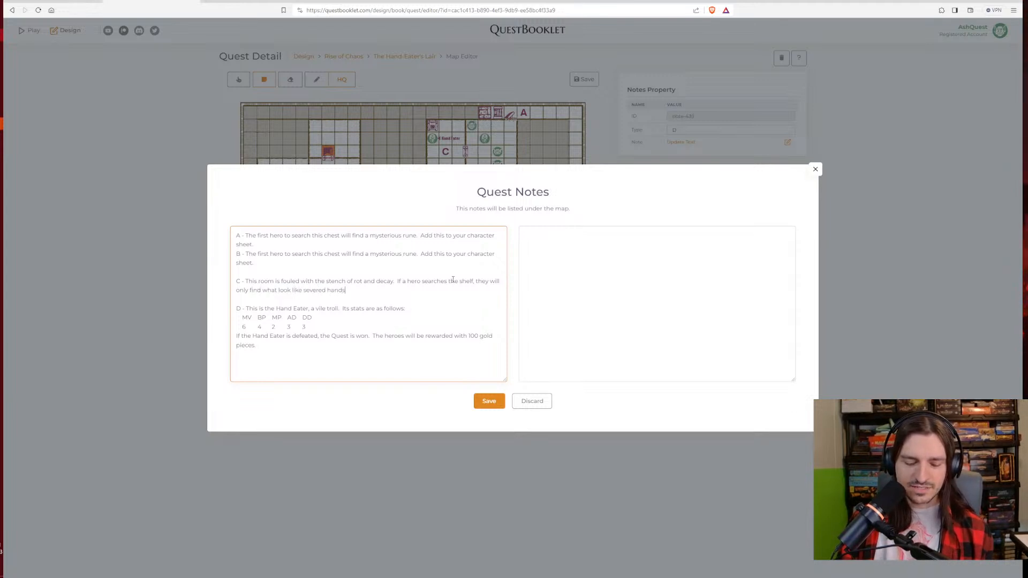
{"action": "type", "text": " being kept in jars."}
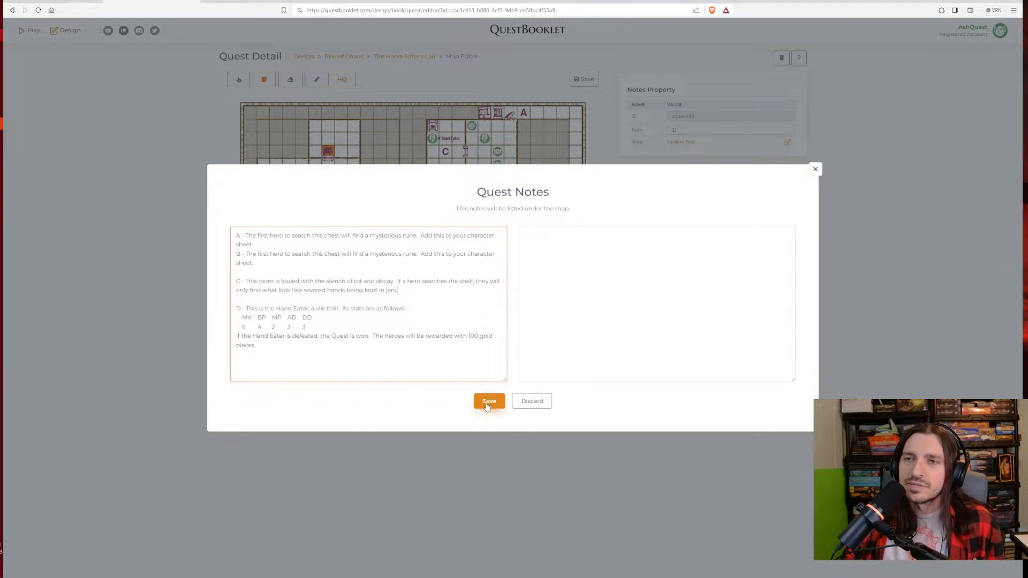
Remove the blank lines above and below the C entry and save the quest notes
{"action": "left_click", "coordinate": [303, 275]}
{"action": "key", "text": "BackSpace"}
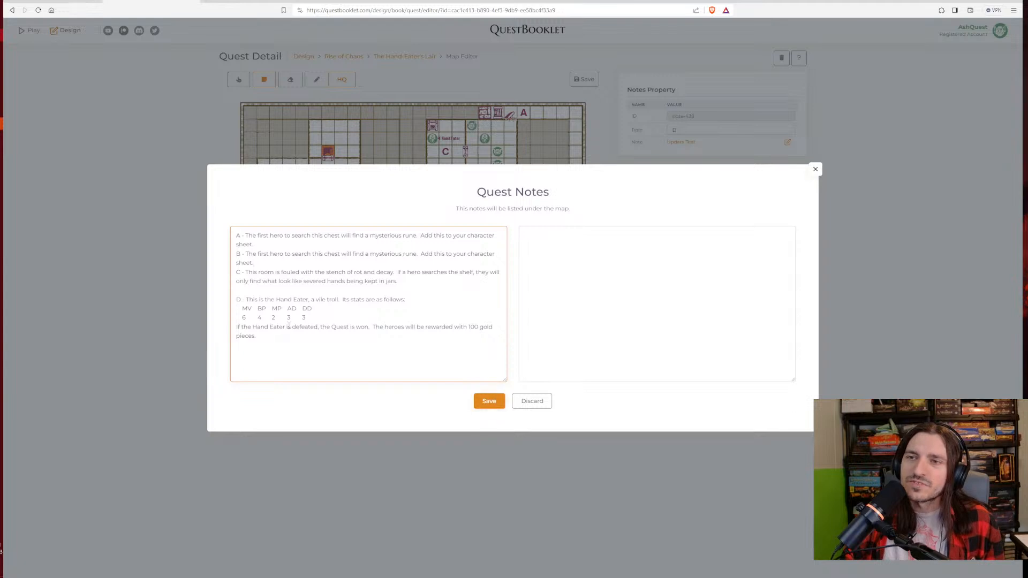
{"action": "left_click", "coordinate": [268, 288]}
{"action": "key", "text": "BackSpace"}
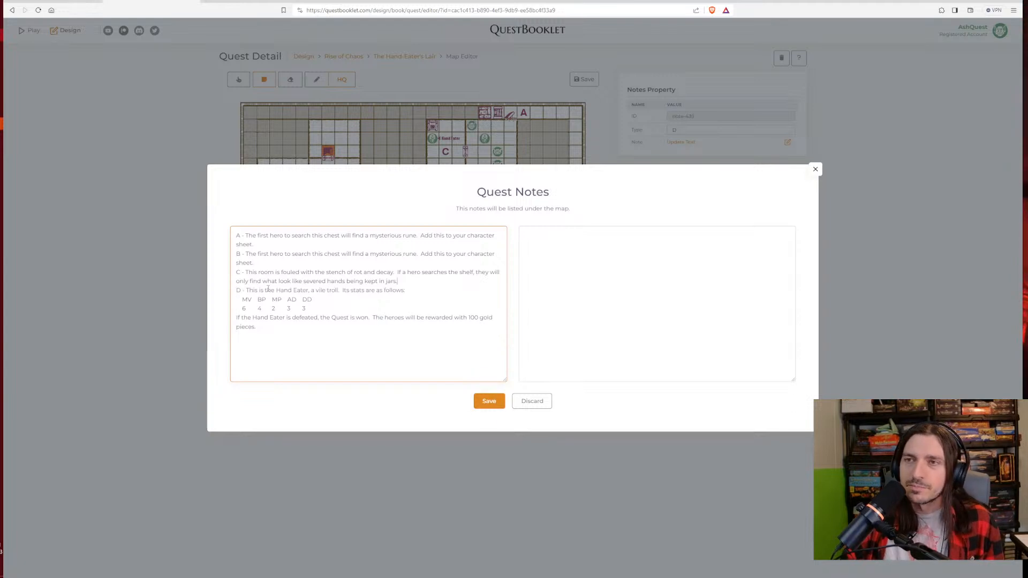
{"action": "left_click", "coordinate": [489, 400]}
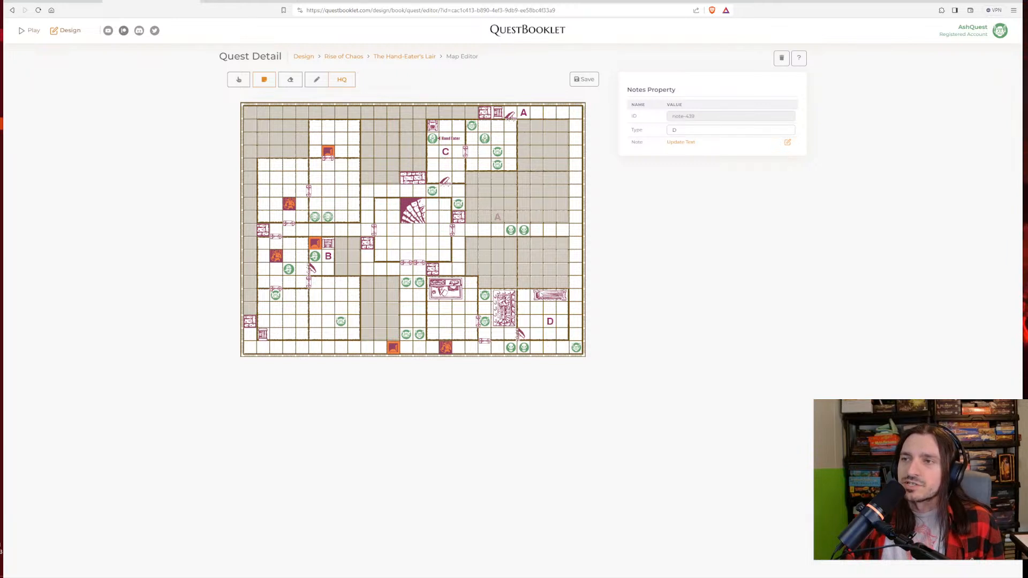
Change the note marker in the Hand Eater's room on the map to D
{"action": "left_click", "coordinate": [242, 81]}
{"action": "left_click", "coordinate": [447, 156]}
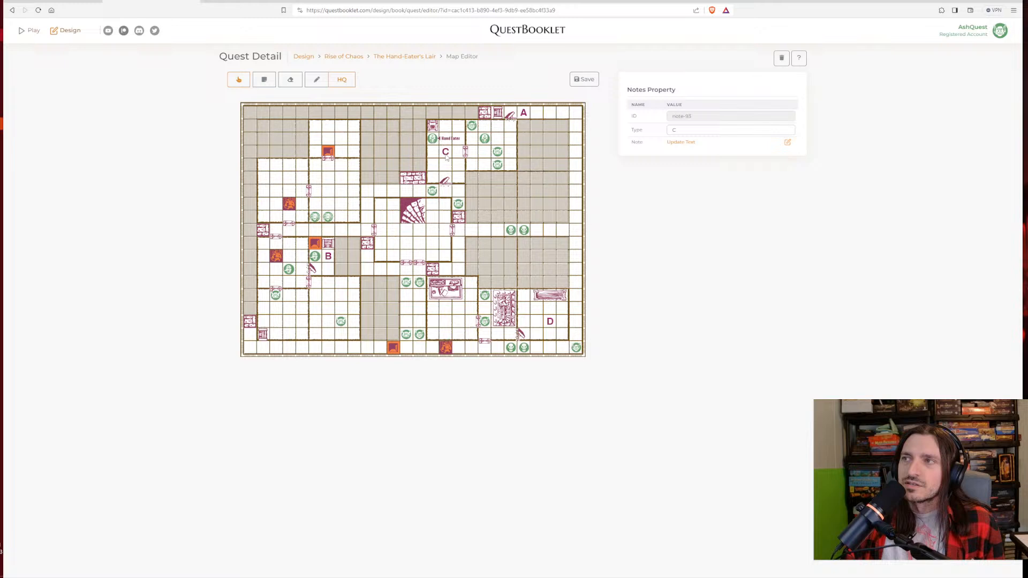
{"action": "left_click", "coordinate": [688, 133]}
{"action": "left_click", "coordinate": [683, 166]}
Change the southeast room's note marker to C and save the map
{"action": "left_click", "coordinate": [550, 327]}
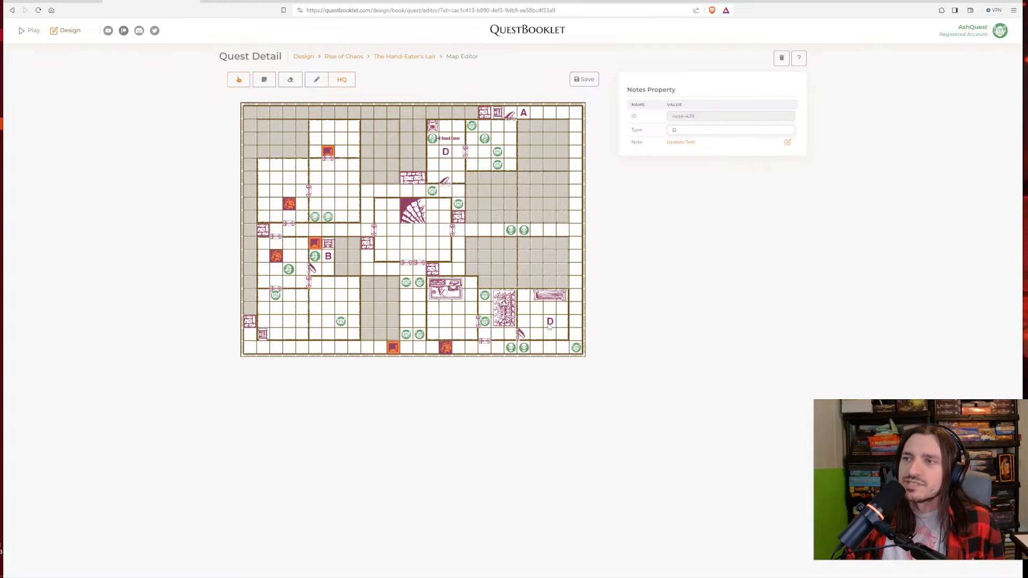
{"action": "left_click", "coordinate": [688, 130]}
{"action": "left_click", "coordinate": [682, 164]}
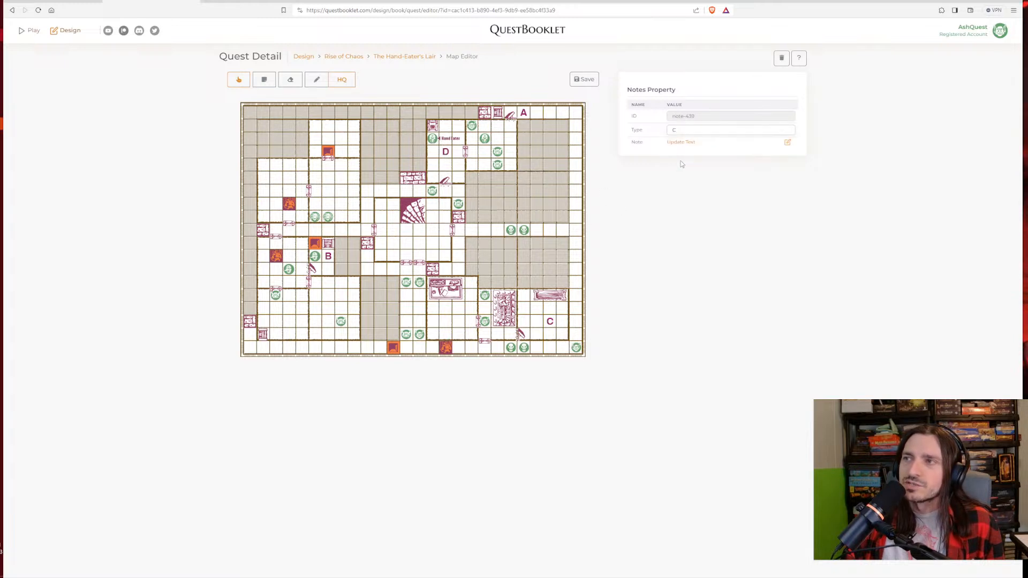
{"action": "left_click", "coordinate": [584, 80]}
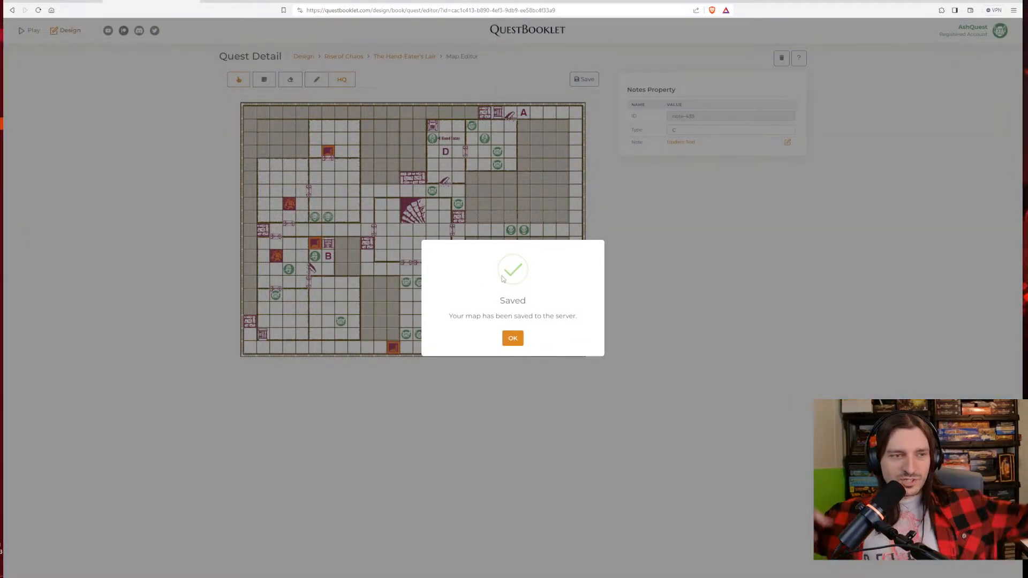
{"action": "left_click", "coordinate": [512, 338]}
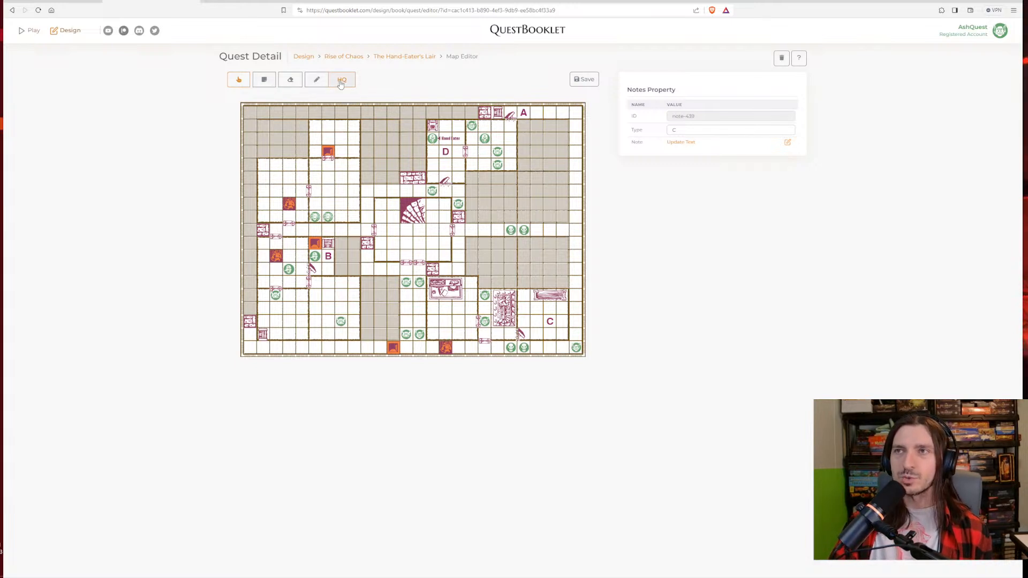
Start the second notes column with "When the heroes return to the tavern to tell the hooded figure of their success, he is nowhere to be seen."
{"action": "left_click", "coordinate": [678, 143]}
{"action": "left_click", "coordinate": [637, 273]}
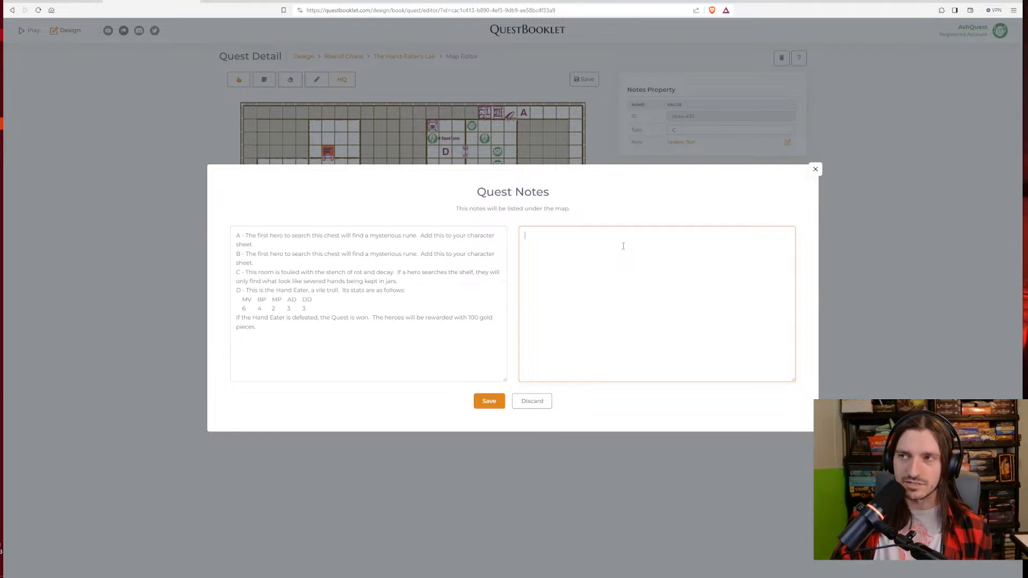
{"action": "type", "text": "W"}
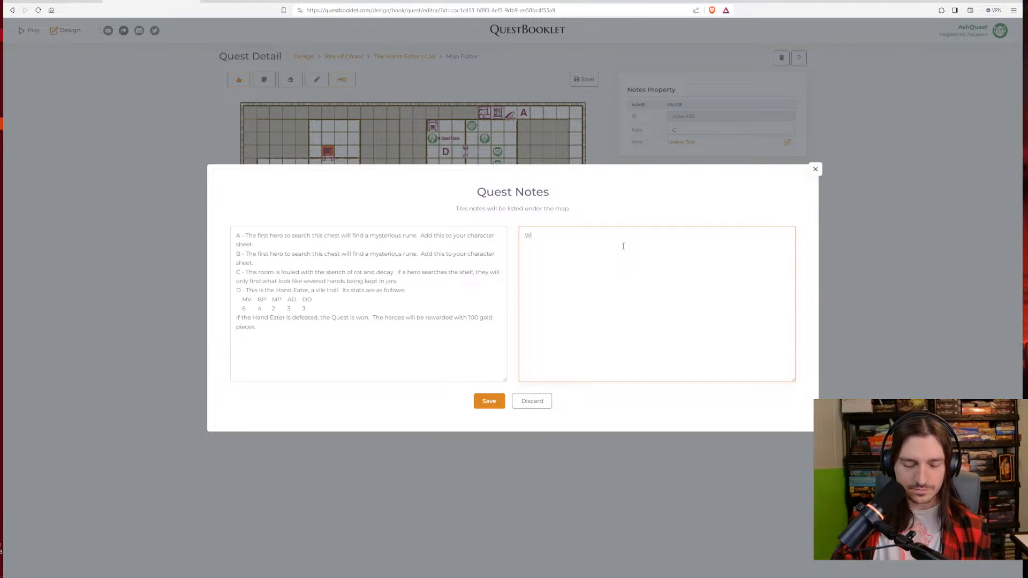
{"action": "type", "text": "hen the heroes return to the tavern to"}
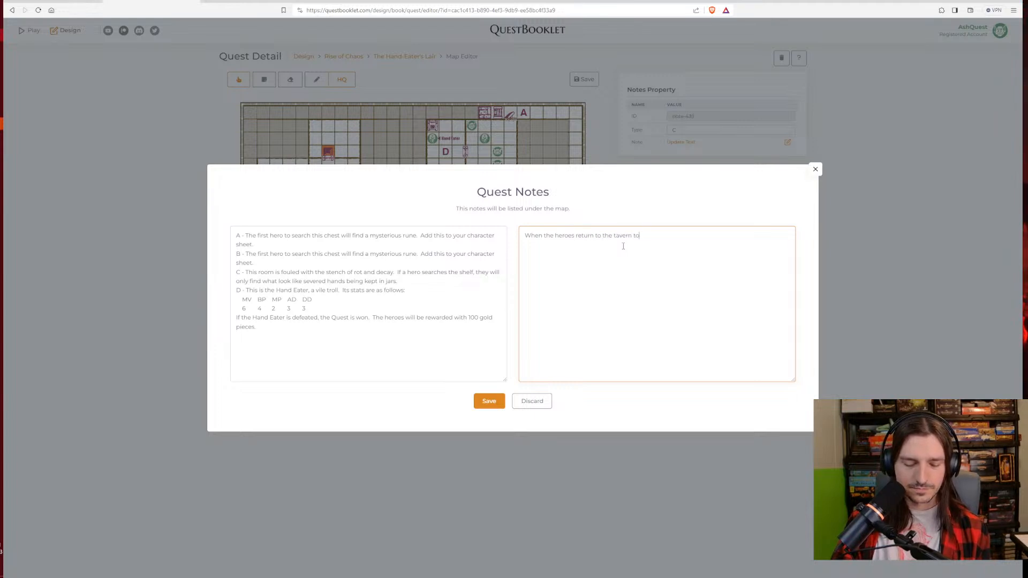
{"action": "type", "text": " tell the "}
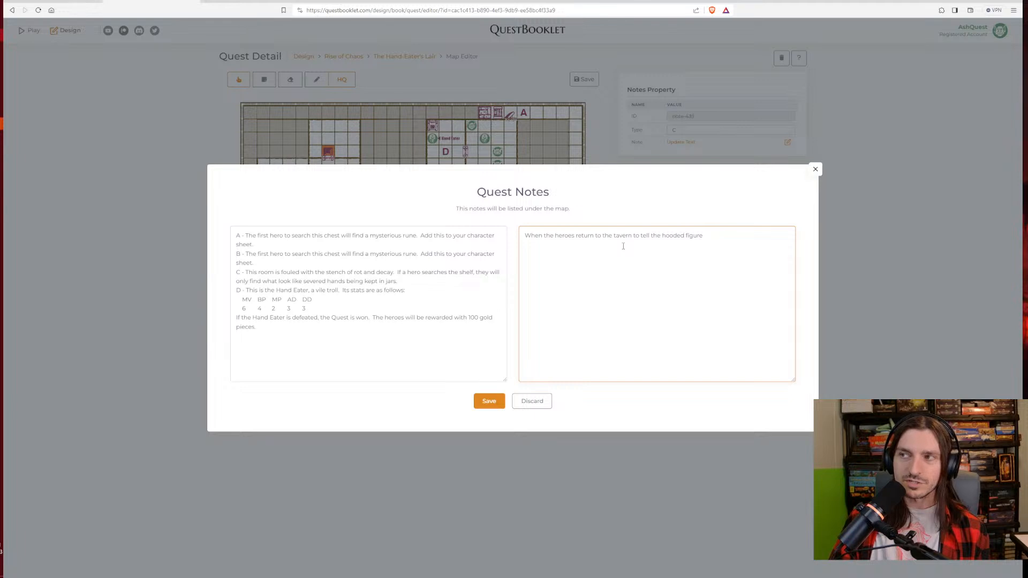
{"action": "type", "text": "hooded figure of"}
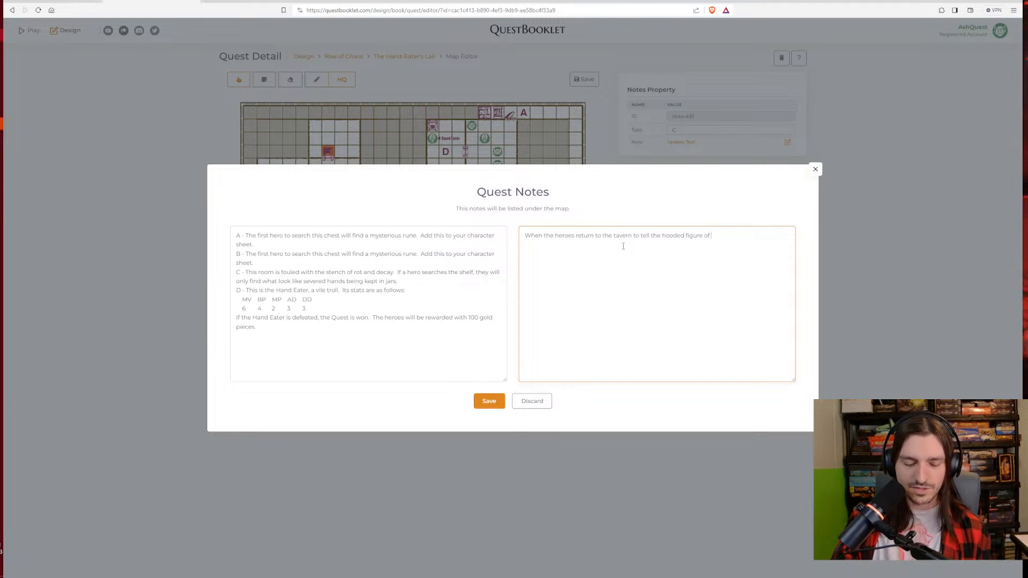
{"action": "type", "text": " their success"}
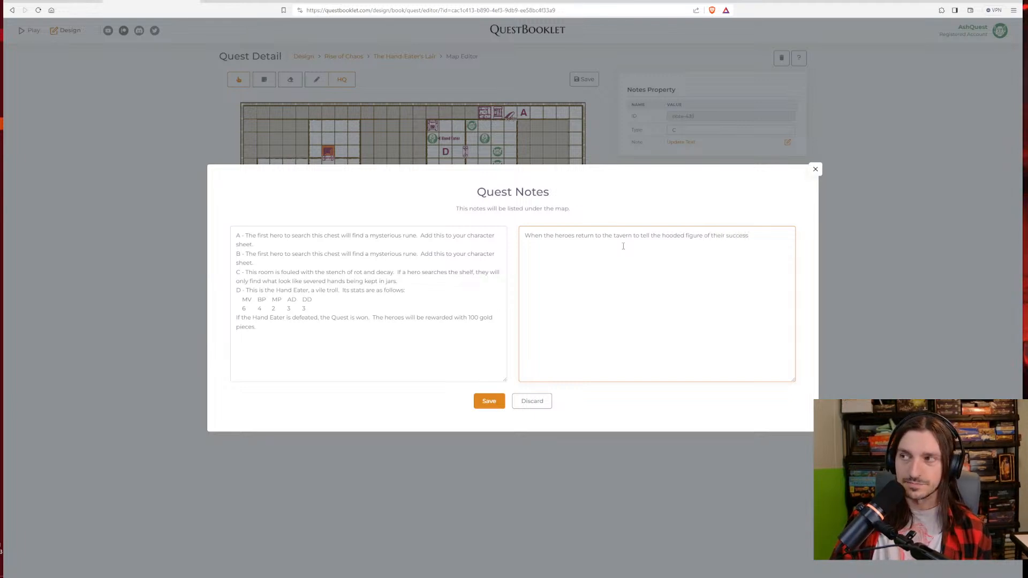
{"action": "type", "text": ", he"}
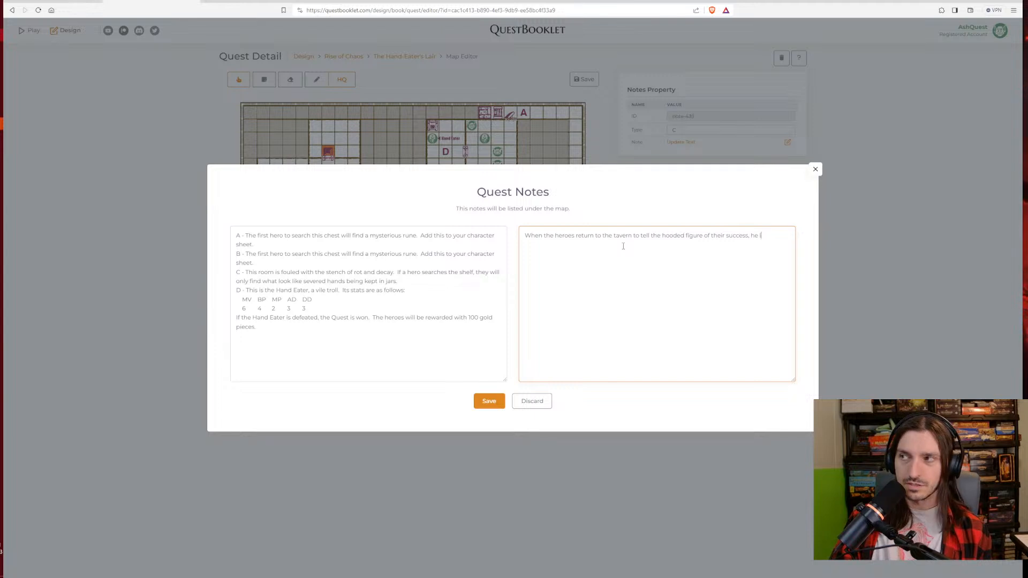
{"action": "type", "text": " is nowh"}
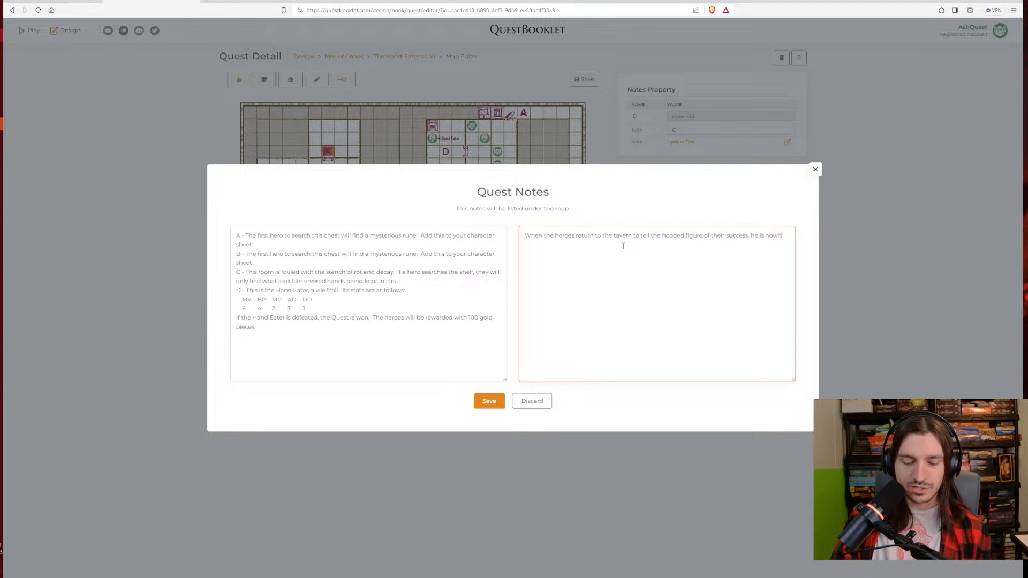
{"action": "type", "text": "ere to be seen.  "}
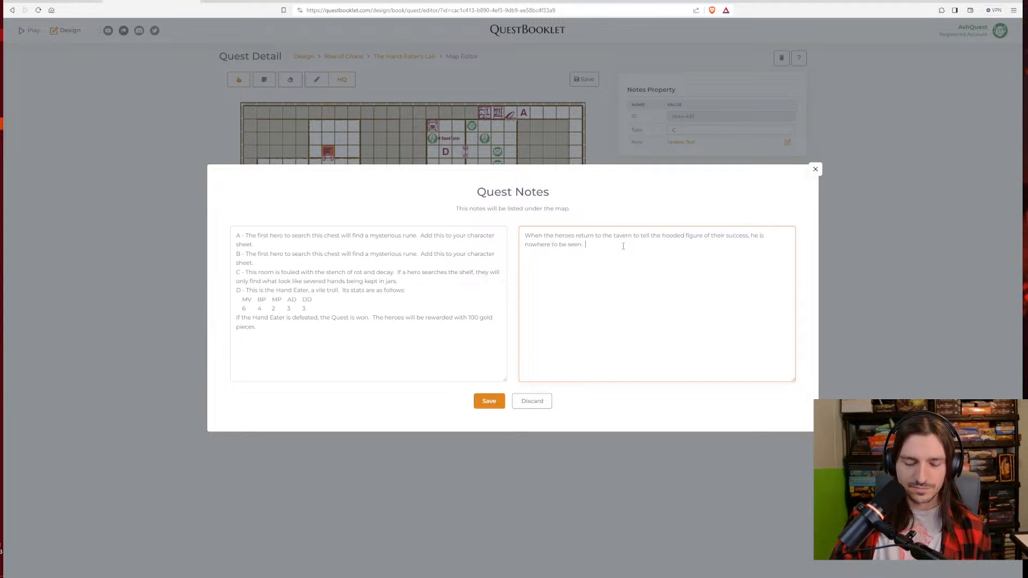
Begin a new sentence in the second notes column with "The barkeep" and save the quest notes
{"action": "type", "text": "The tavern owner"}
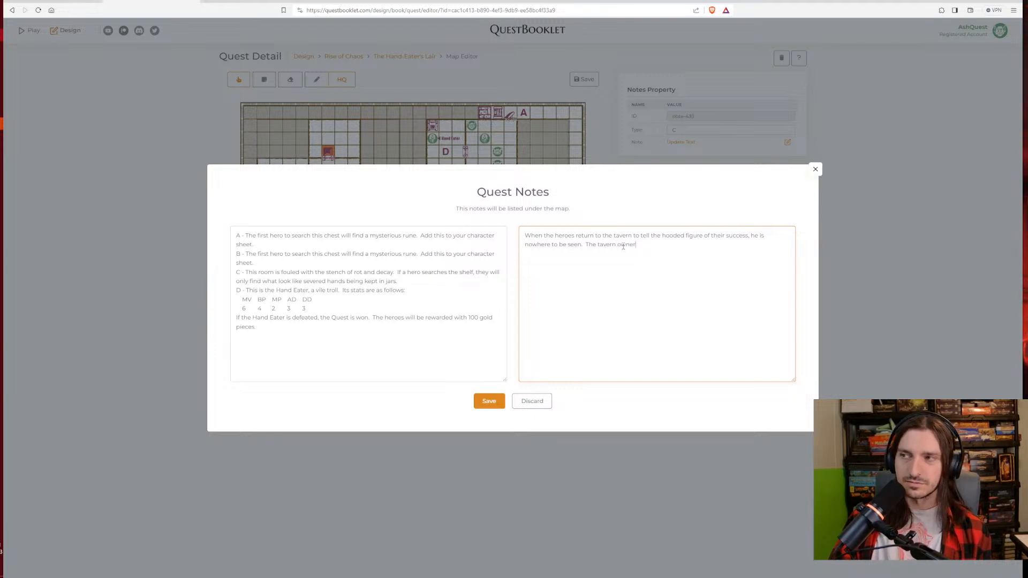
{"action": "key", "text": "BackSpace"}
{"action": "key", "text": "BackSpace"}
{"action": "key", "text": "BackSpace"}
{"action": "key", "text": "BackSpace"}
{"action": "key", "text": "BackSpace"}
{"action": "key", "text": "BackSpace"}
{"action": "key", "text": "BackSpace"}
{"action": "key", "text": "BackSpace"}
{"action": "key", "text": "BackSpace"}
{"action": "key", "text": "BackSpace"}
{"action": "key", "text": "BackSpace"}
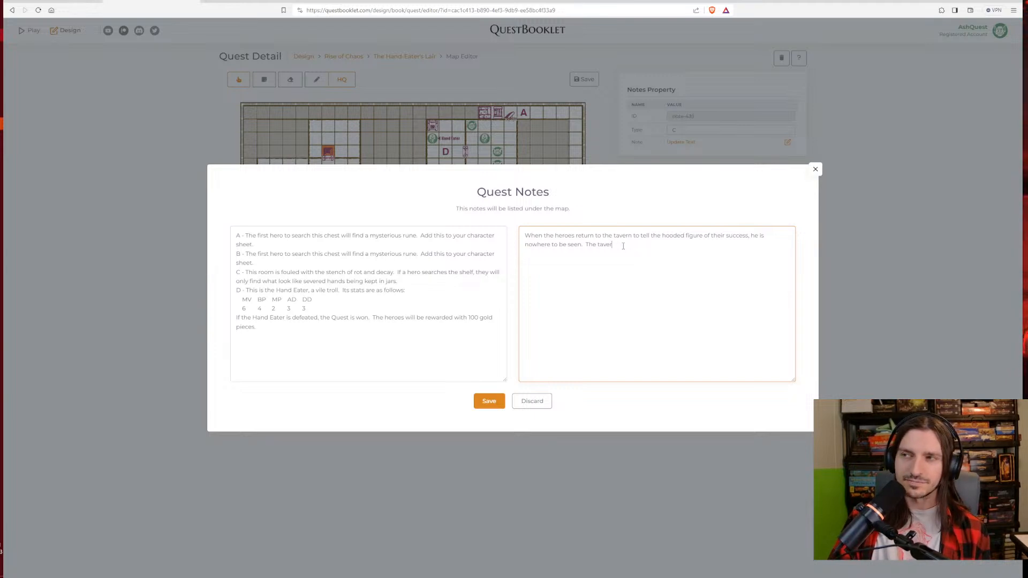
{"action": "type", "text": "barkeep"}
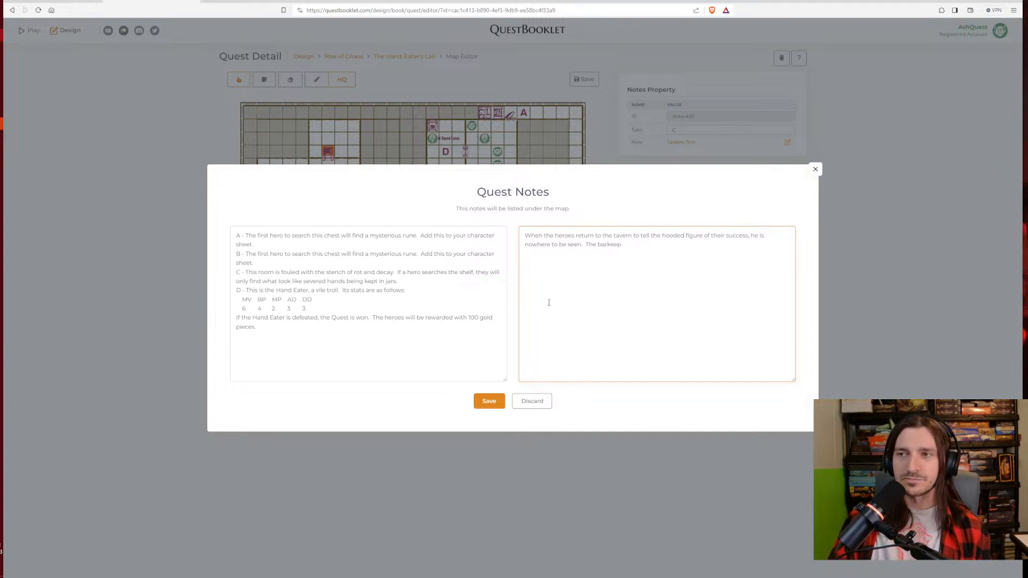
{"action": "left_click", "coordinate": [494, 405]}
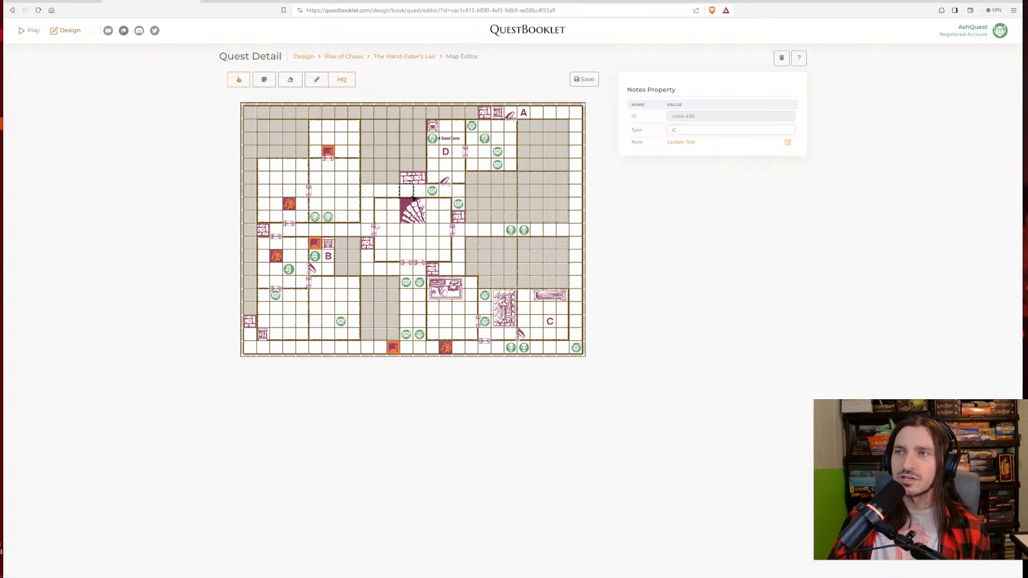
Change the note marker in the Hand Eater's room on the map to E
{"action": "left_click", "coordinate": [447, 154]}
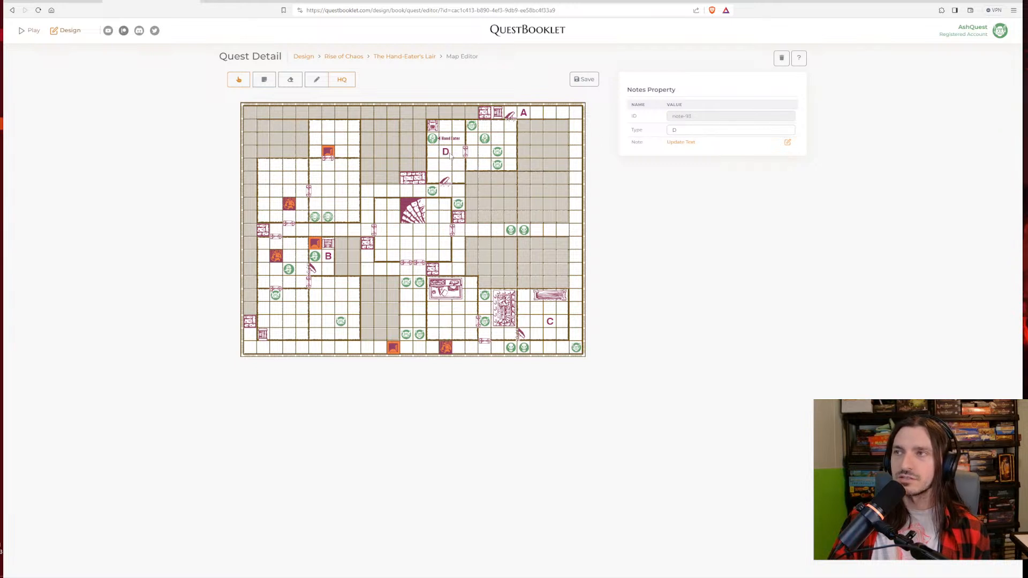
{"action": "left_click", "coordinate": [686, 132]}
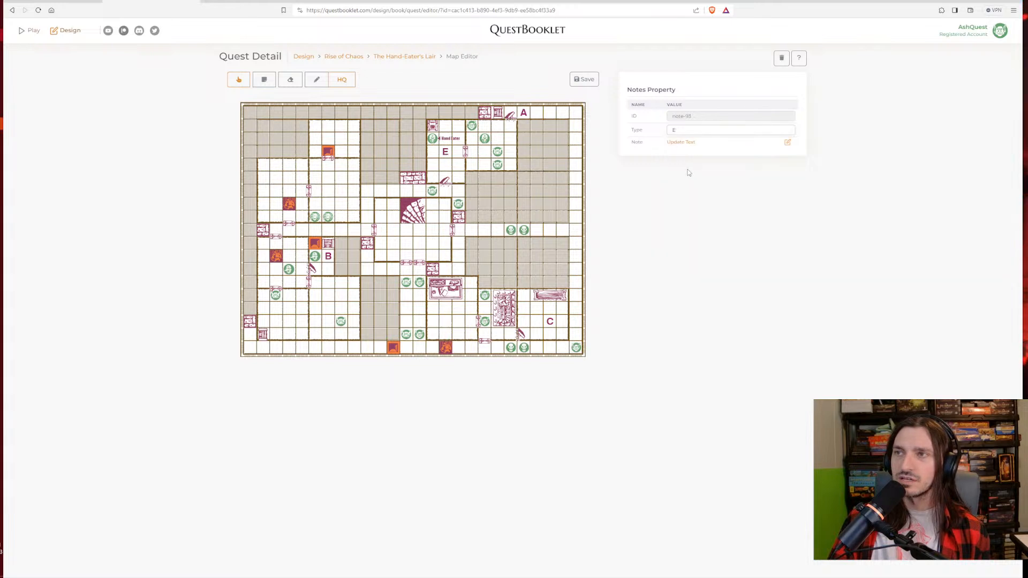
{"action": "left_click", "coordinate": [688, 171]}
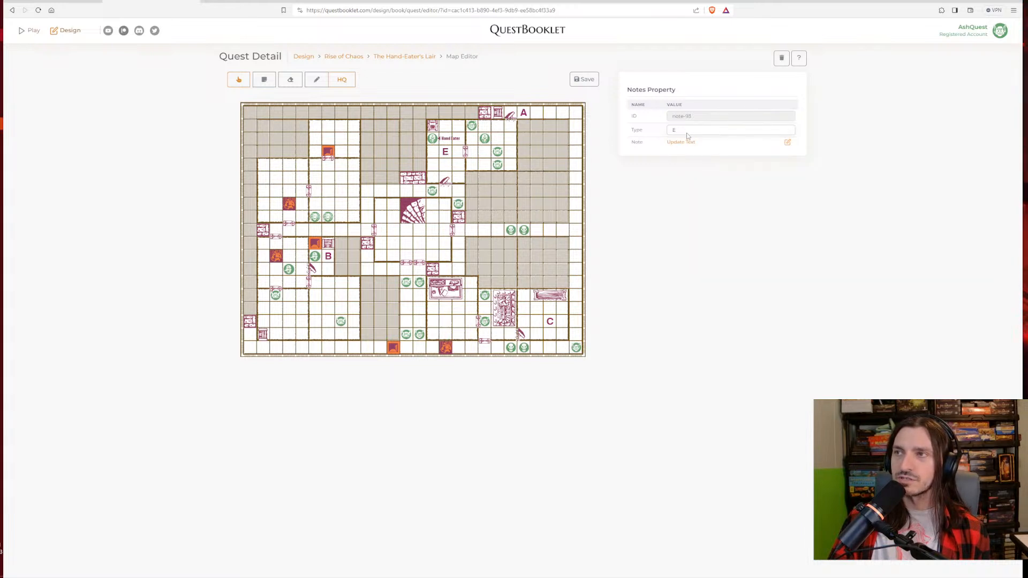
Place a note marker beside the chest in the southwest room and set its type to D
{"action": "left_click", "coordinate": [264, 79]}
{"action": "left_click", "coordinate": [275, 335]}
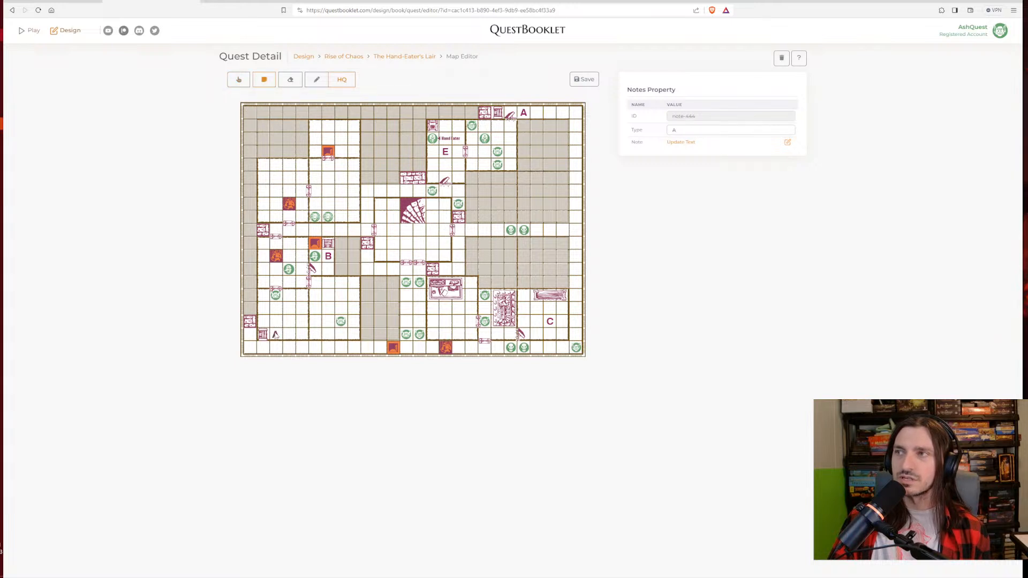
{"action": "left_click", "coordinate": [705, 130]}
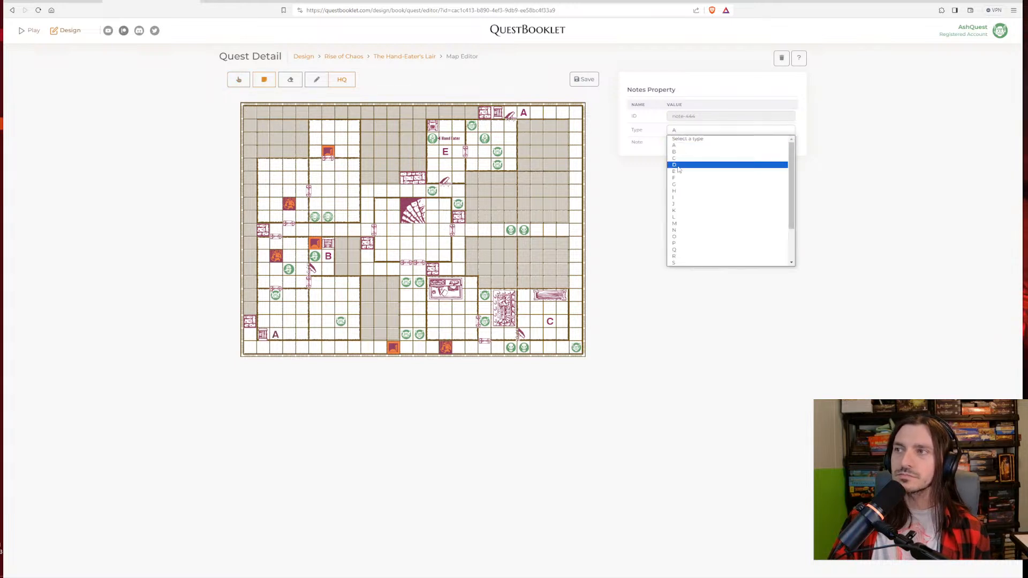
{"action": "left_click", "coordinate": [685, 167]}
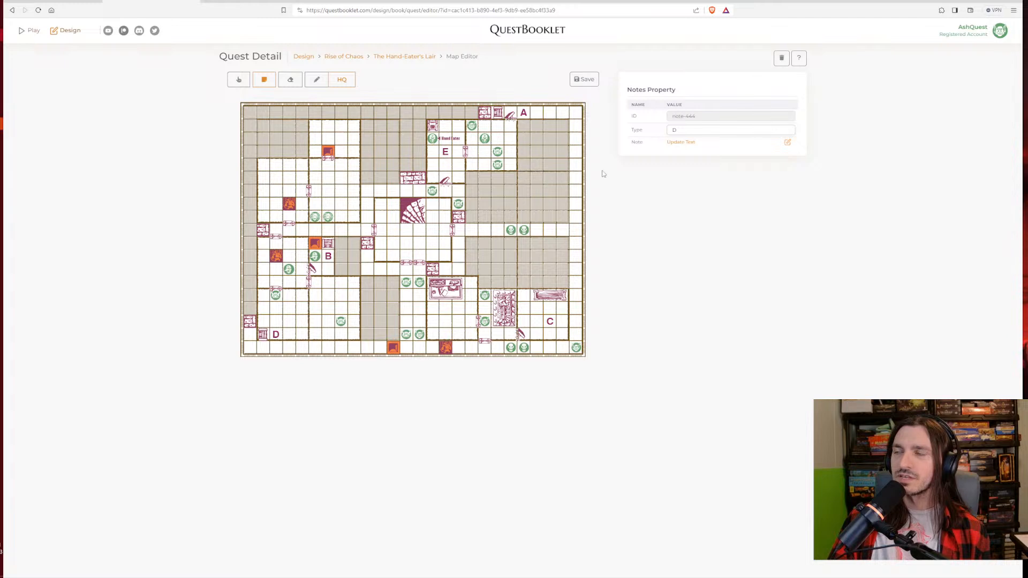
Change the letter of the Hand Eater's entry in the quest notes to E
{"action": "left_click", "coordinate": [691, 143]}
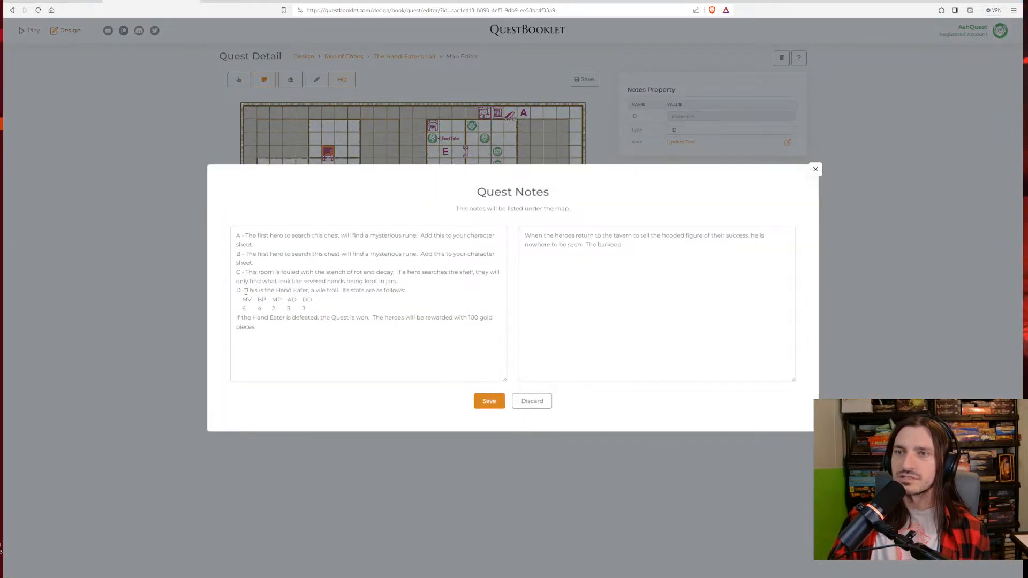
{"action": "double_click", "coordinate": [238, 290]}
{"action": "type", "text": "E"}
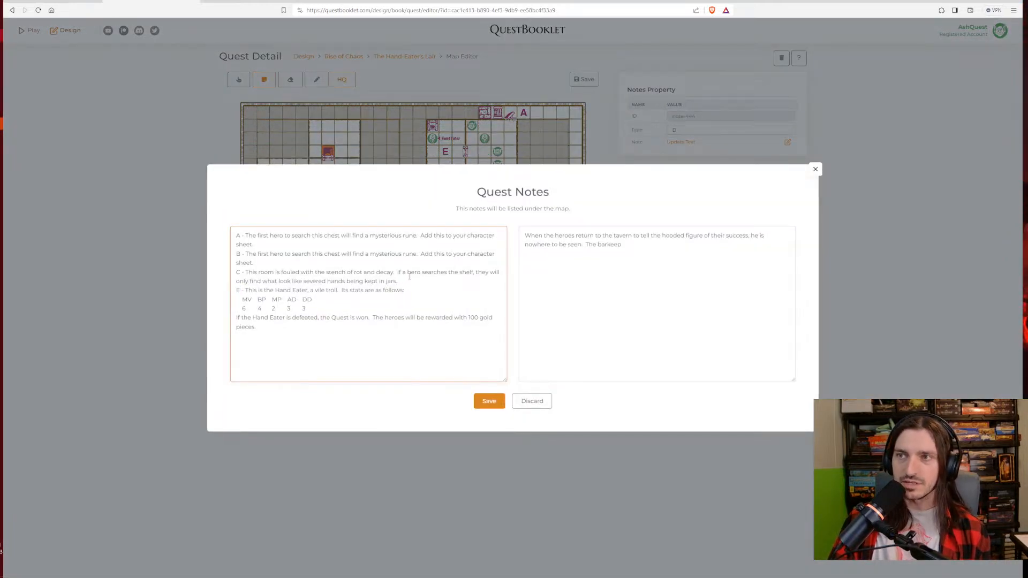
Insert note D after note C, reading "The hero who searches this room will find nothing in the chest."
{"action": "left_click", "coordinate": [410, 284]}
{"action": "key", "text": "Return"}
{"action": "type", "text": "D -"}
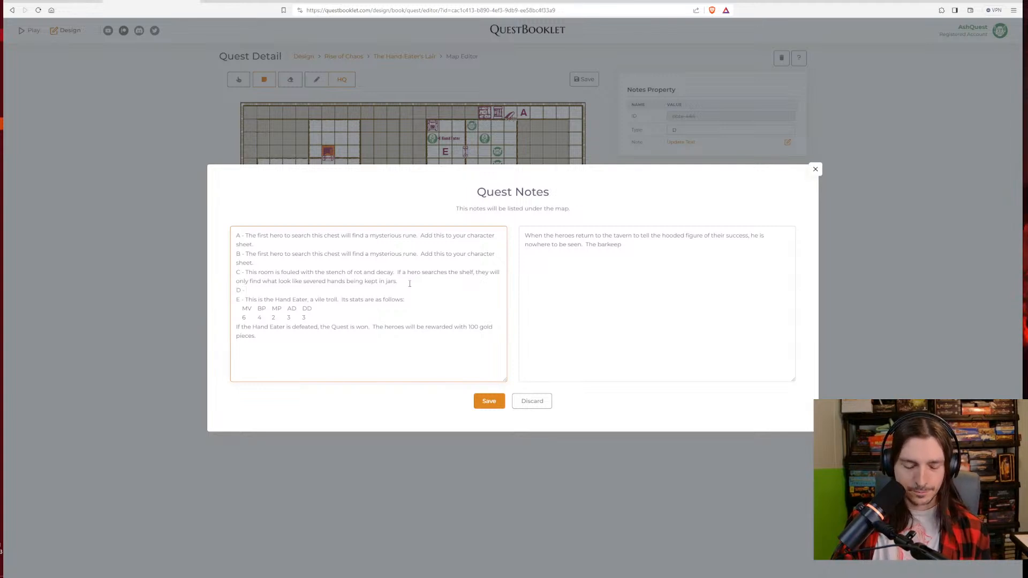
{"action": "type", "text": "The hero "}
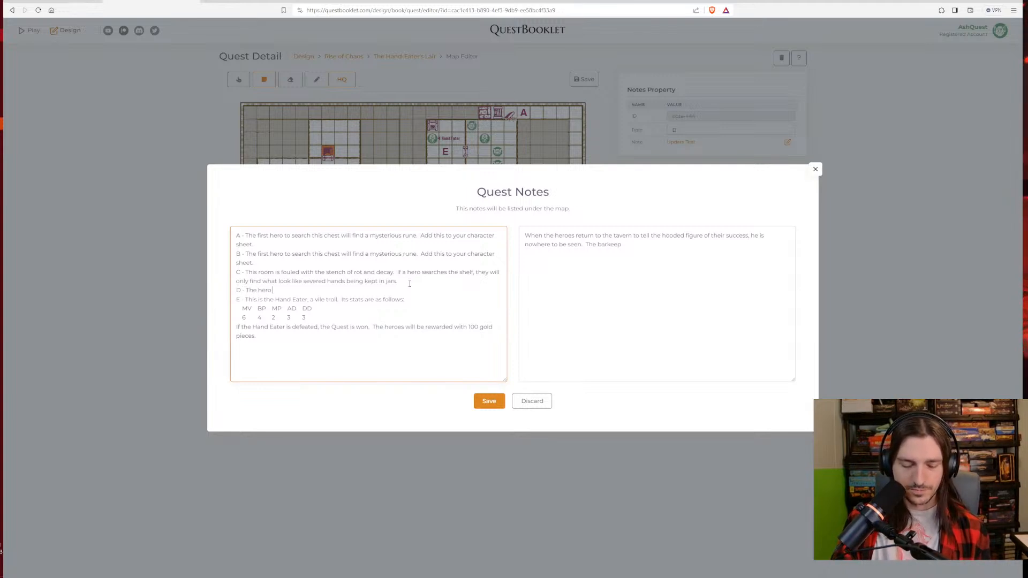
{"action": "type", "text": "who searches"}
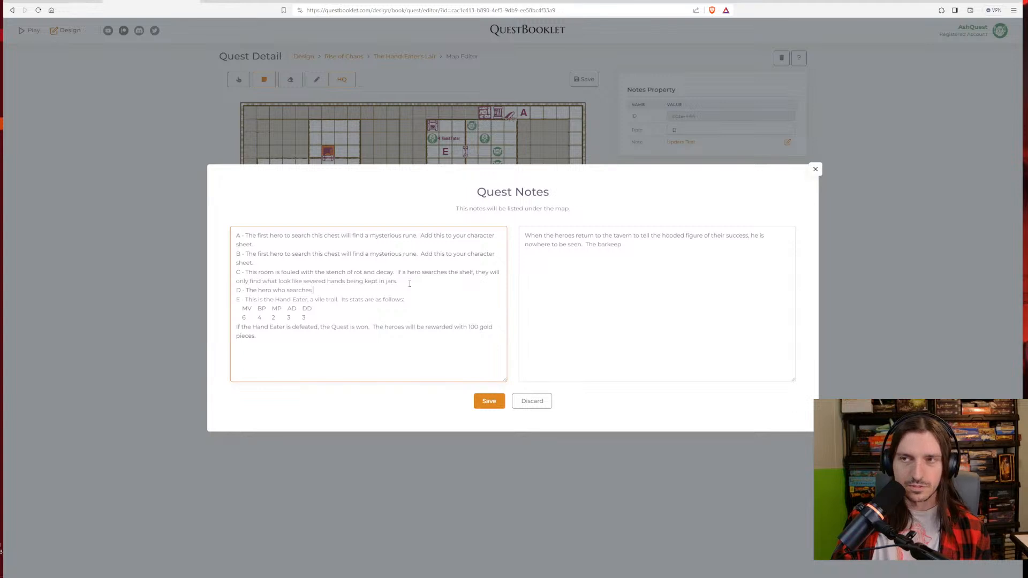
{"action": "type", "text": " this roo"}
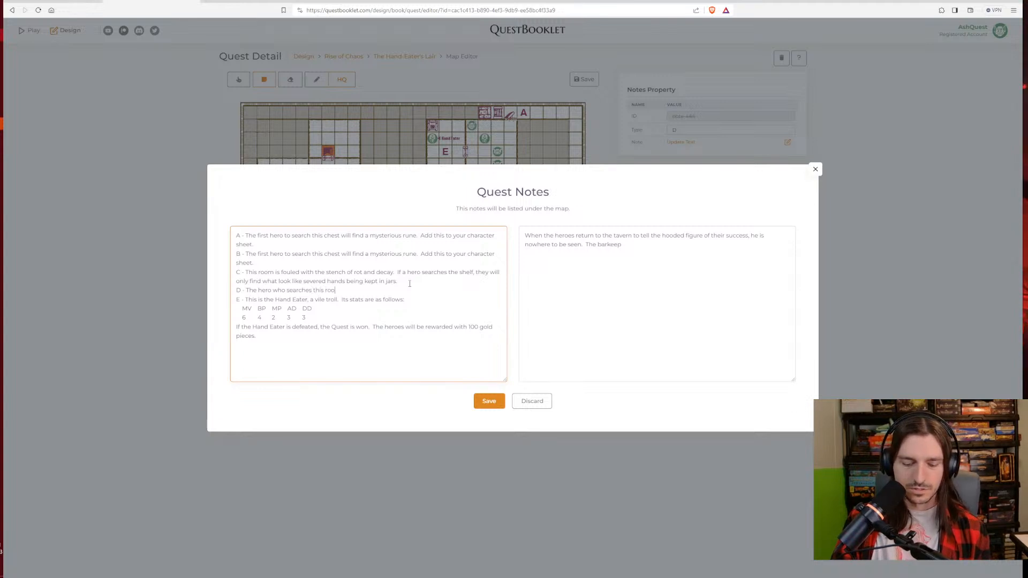
{"action": "type", "text": "m will "}
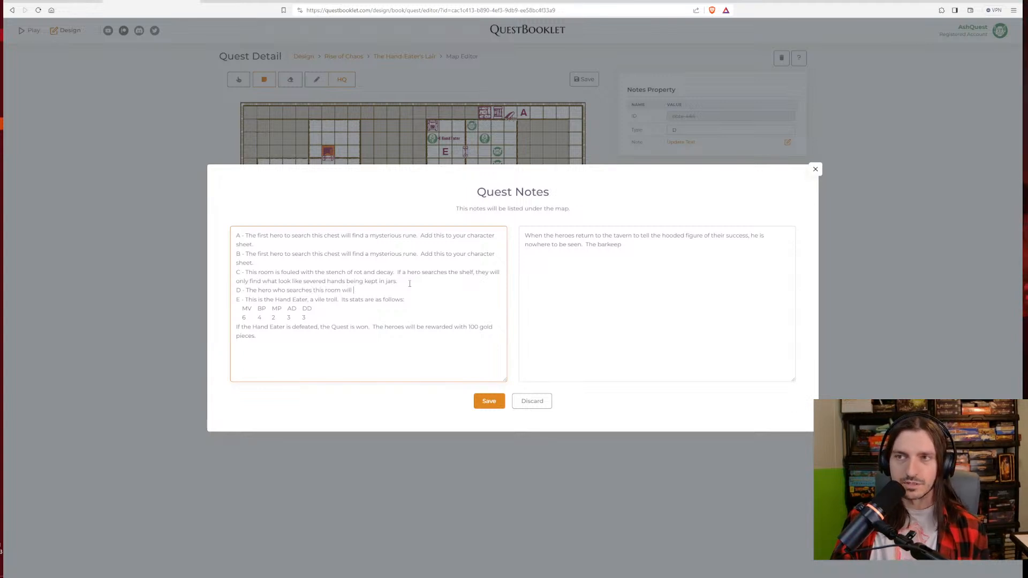
{"action": "type", "text": "find "}
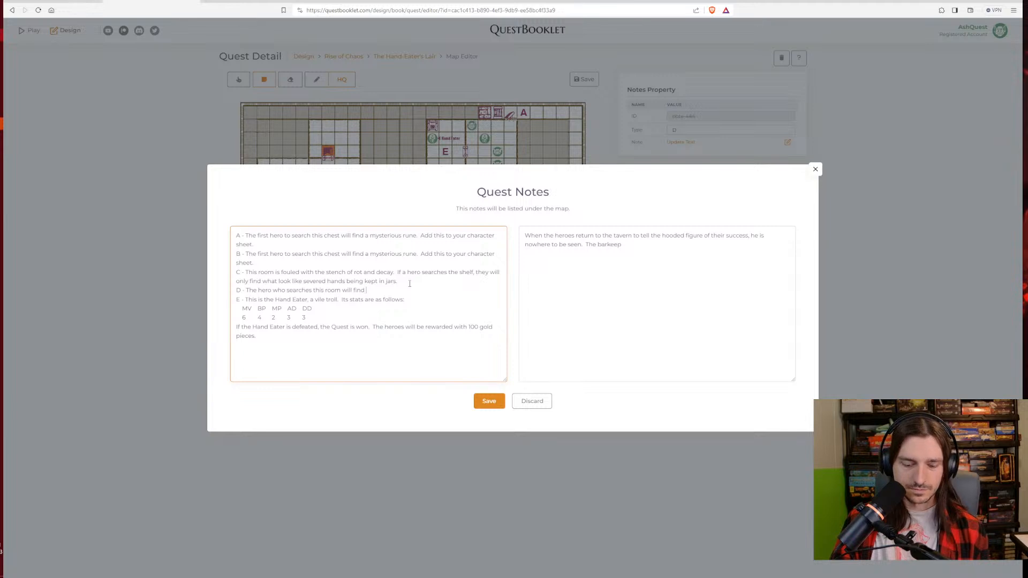
{"action": "type", "text": "nothing "}
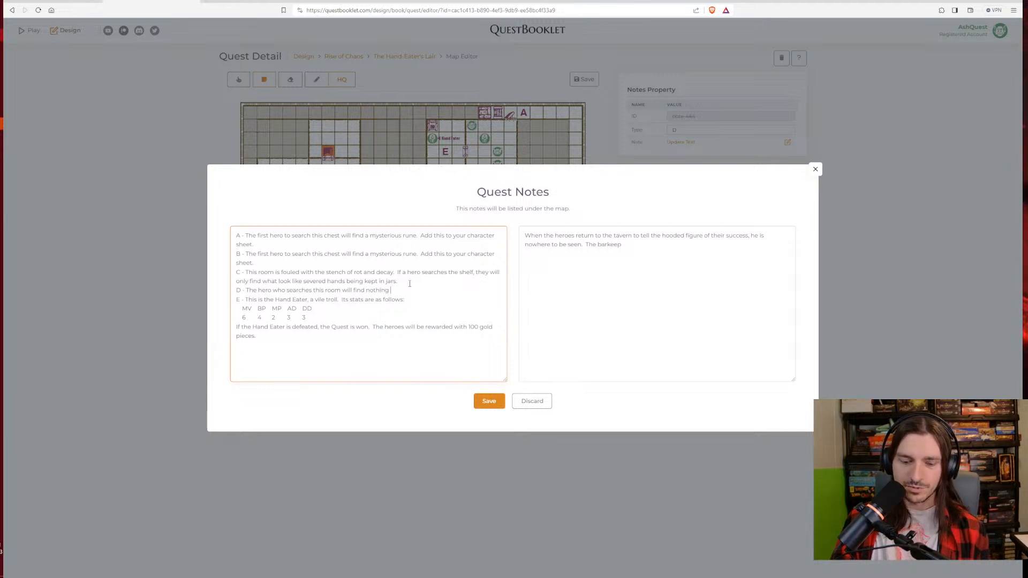
{"action": "type", "text": "in the chest."}
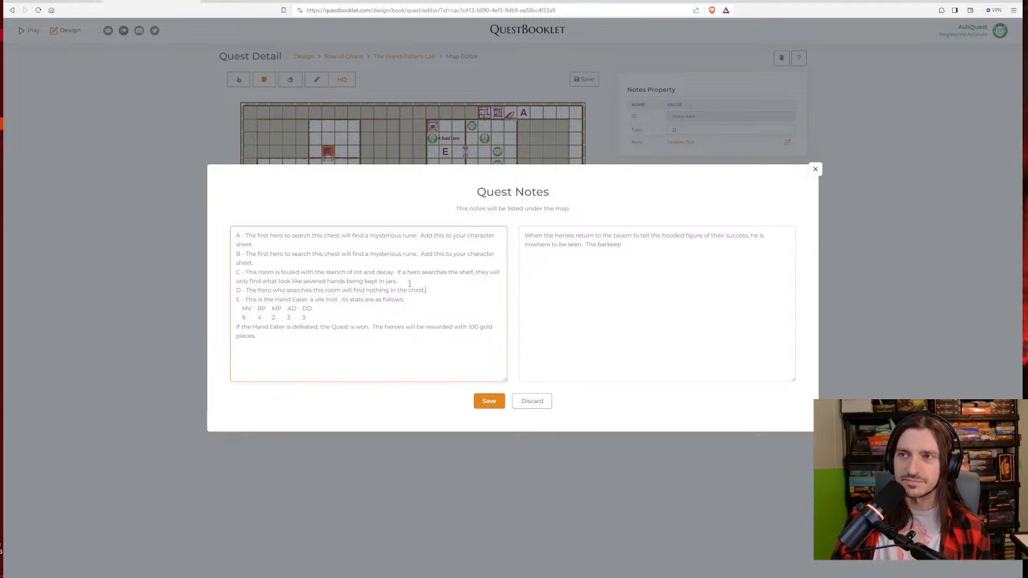
Save the quest notes and the map
{"action": "left_click", "coordinate": [489, 401]}
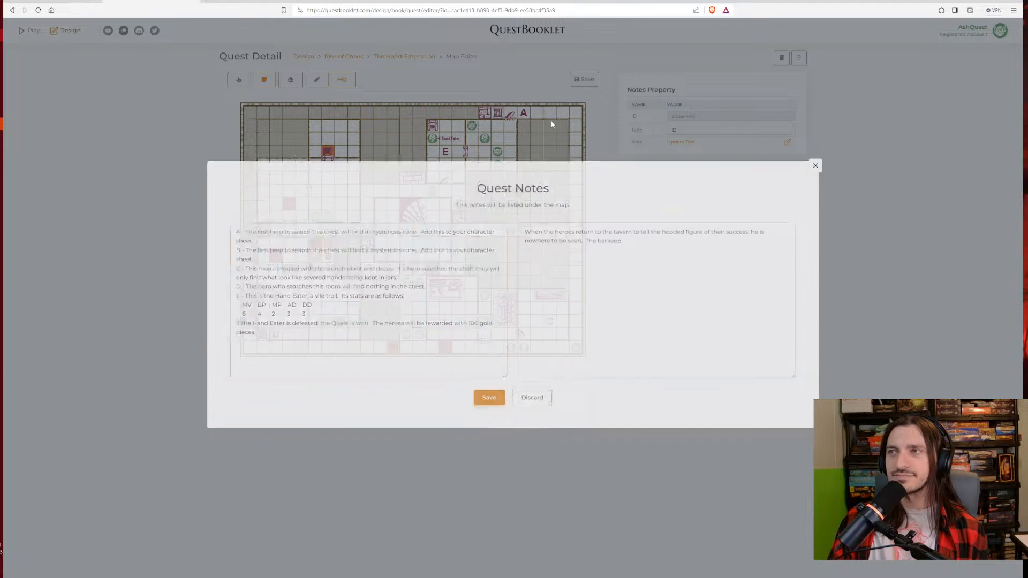
{"action": "left_click", "coordinate": [585, 79]}
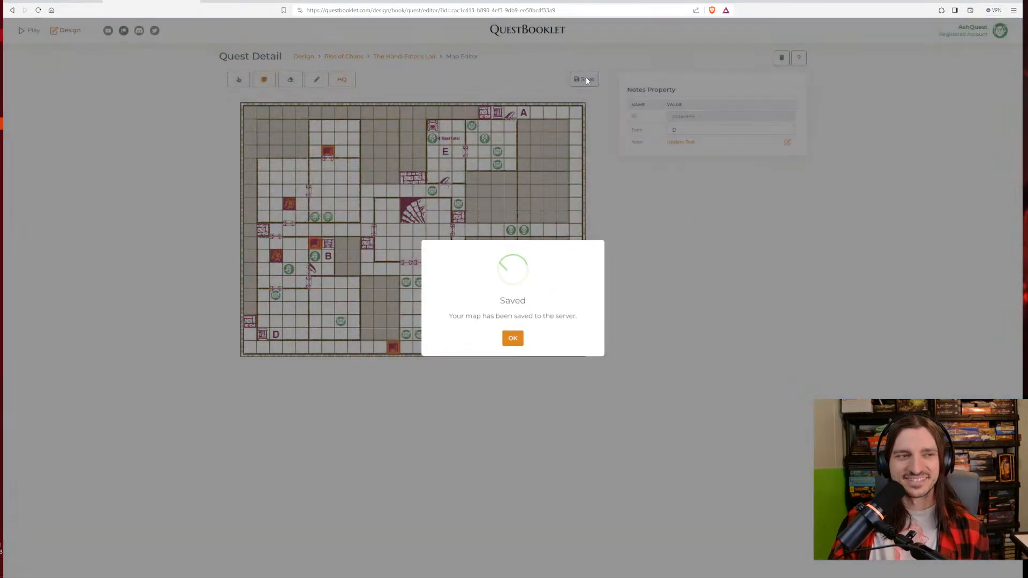
{"action": "left_click", "coordinate": [512, 339]}
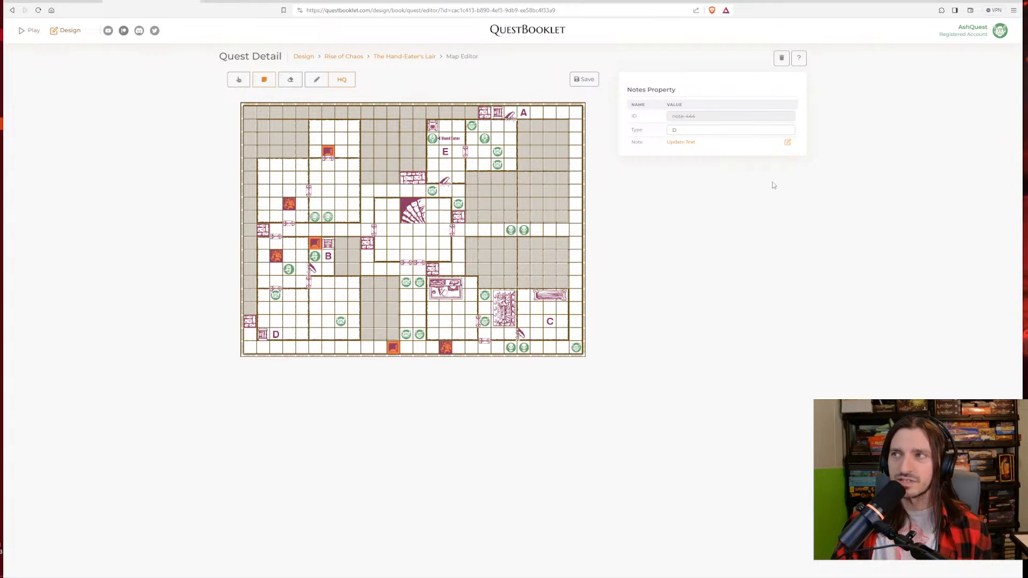
Reword note D to "The hero who searches this chest finds what appear to be dozens of mismatched, unwearable, bloodied gloves."
{"action": "left_click", "coordinate": [687, 144]}
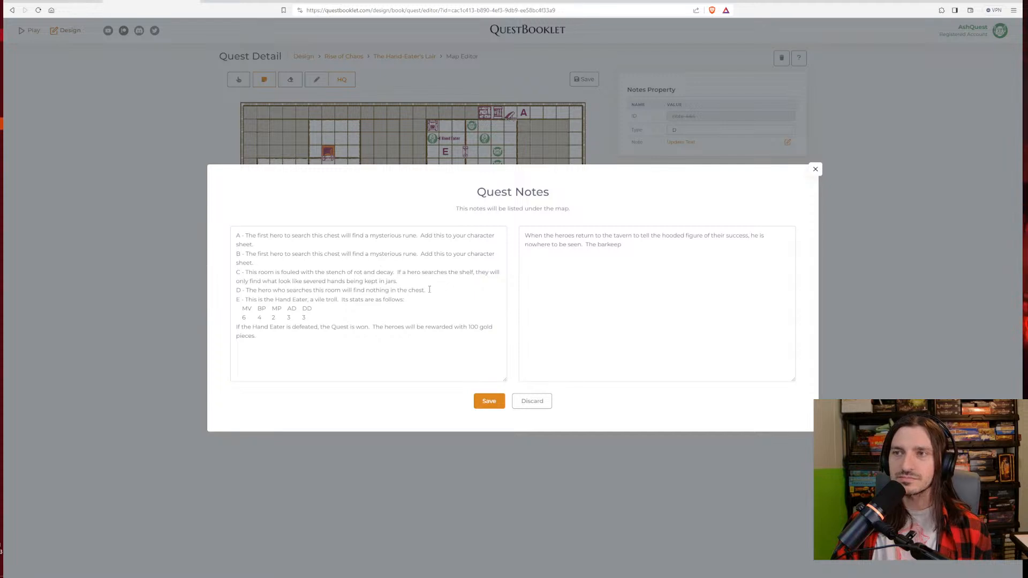
{"action": "left_click_drag", "start_coordinate": [434, 290], "coordinate": [325, 290]}
{"action": "type", "text": "chest find"}
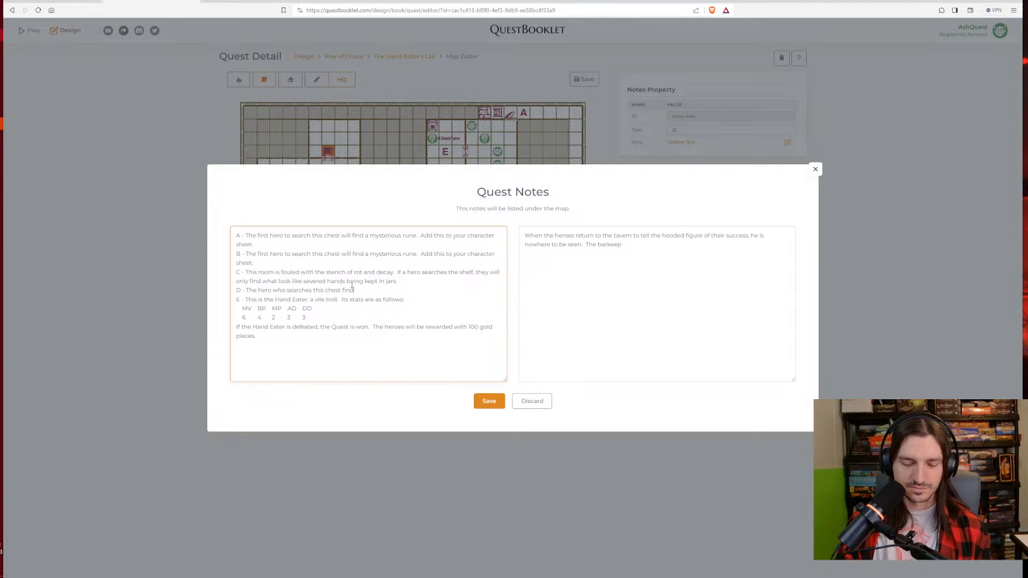
{"action": "type", "text": "s what appear to "}
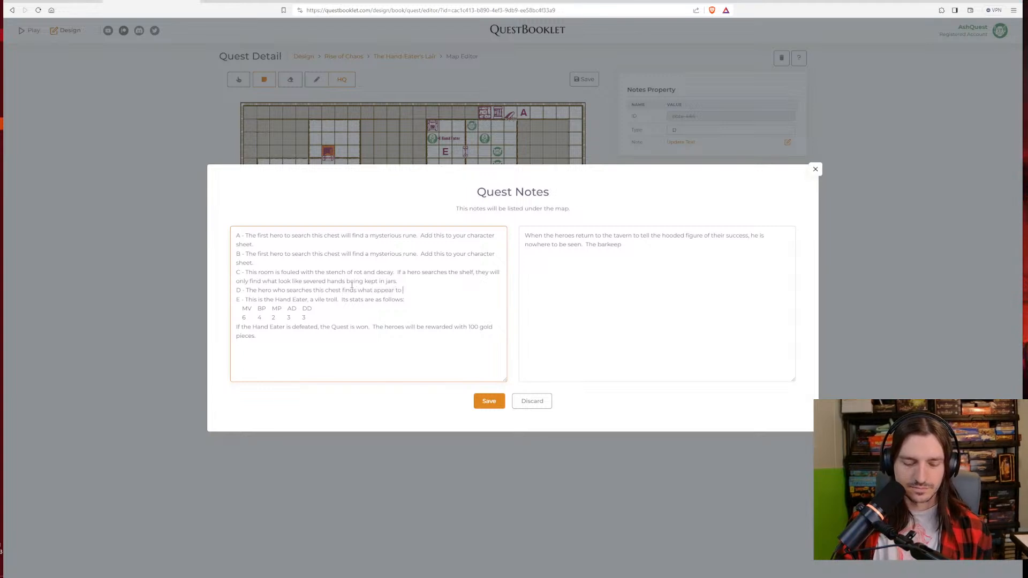
{"action": "type", "text": "be mismatches"}
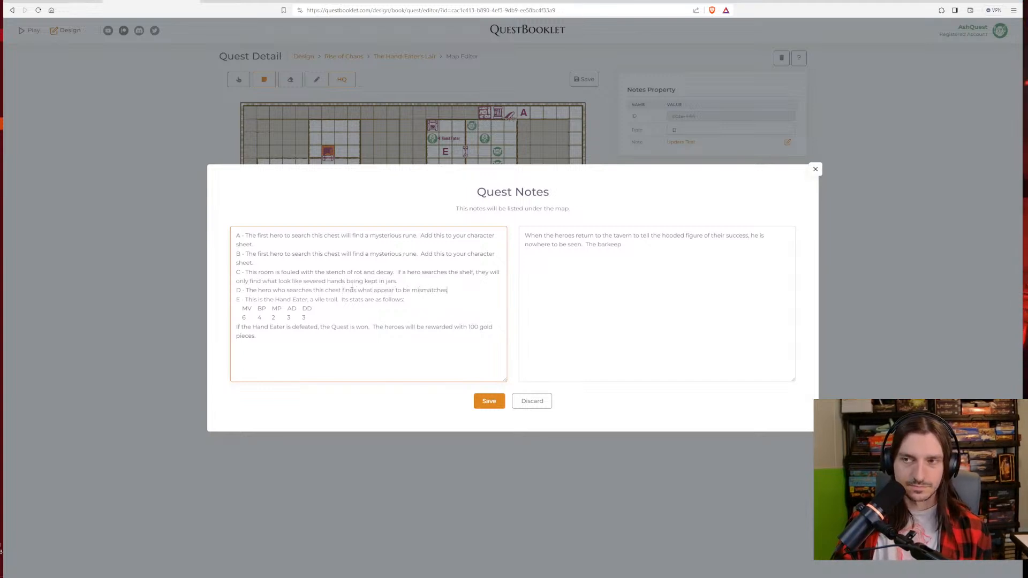
{"action": "type", "text": ","}
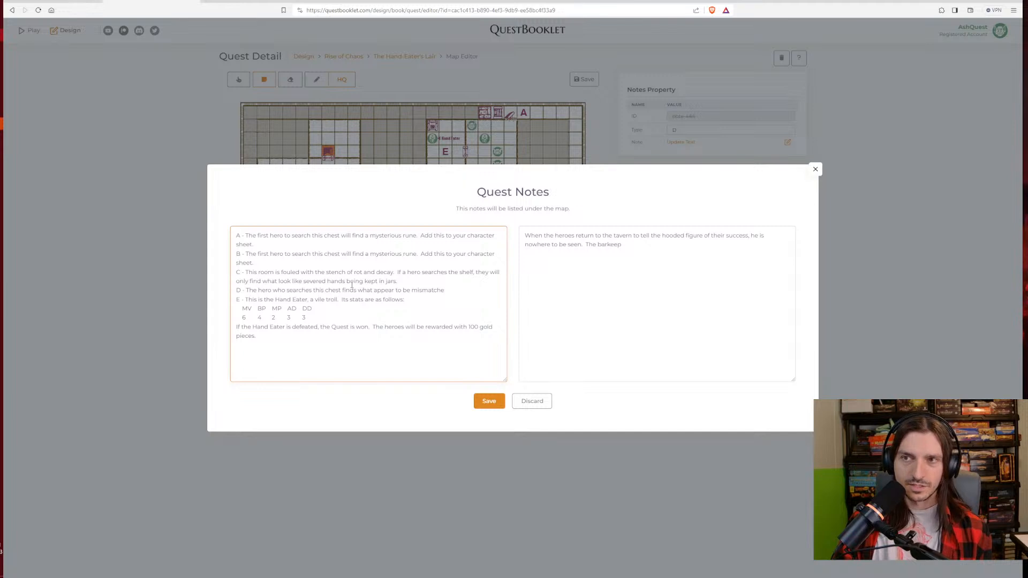
{"action": "type", "text": "d,"}
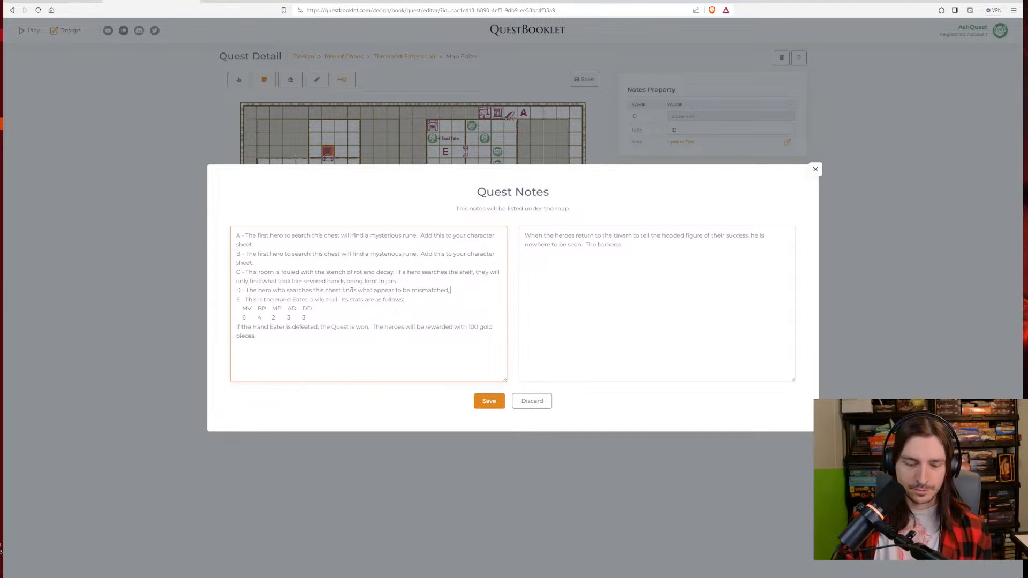
{"action": "type", "text": " unwearable, "}
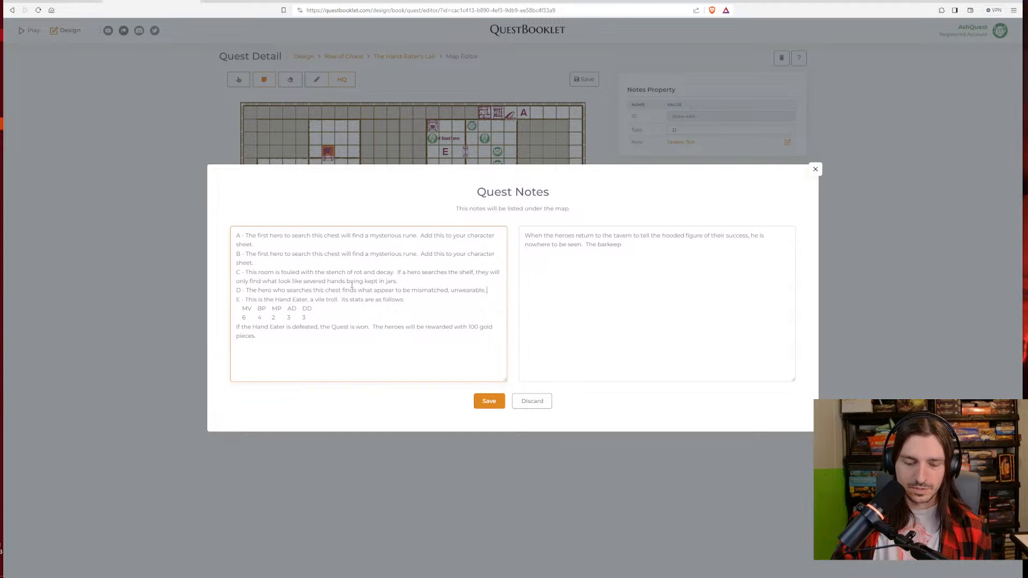
{"action": "type", "text": "bloodied glove"}
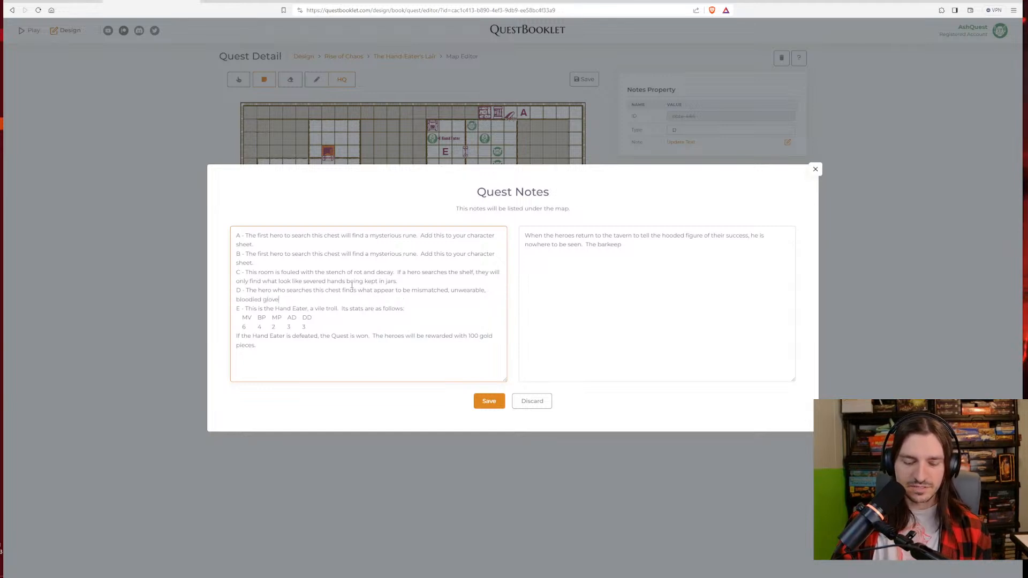
{"action": "type", "text": "s."}
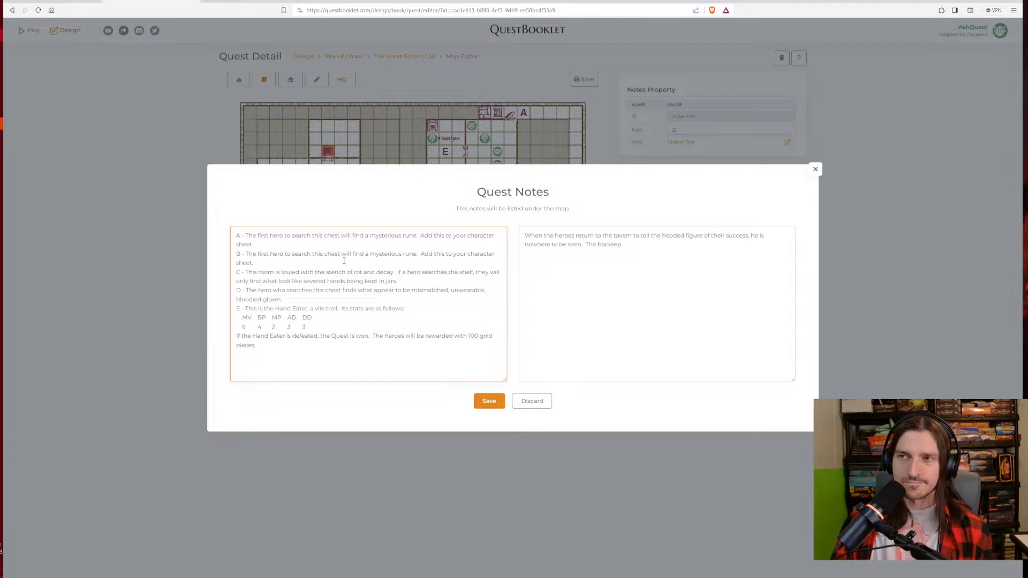
{"action": "left_click", "coordinate": [412, 292]}
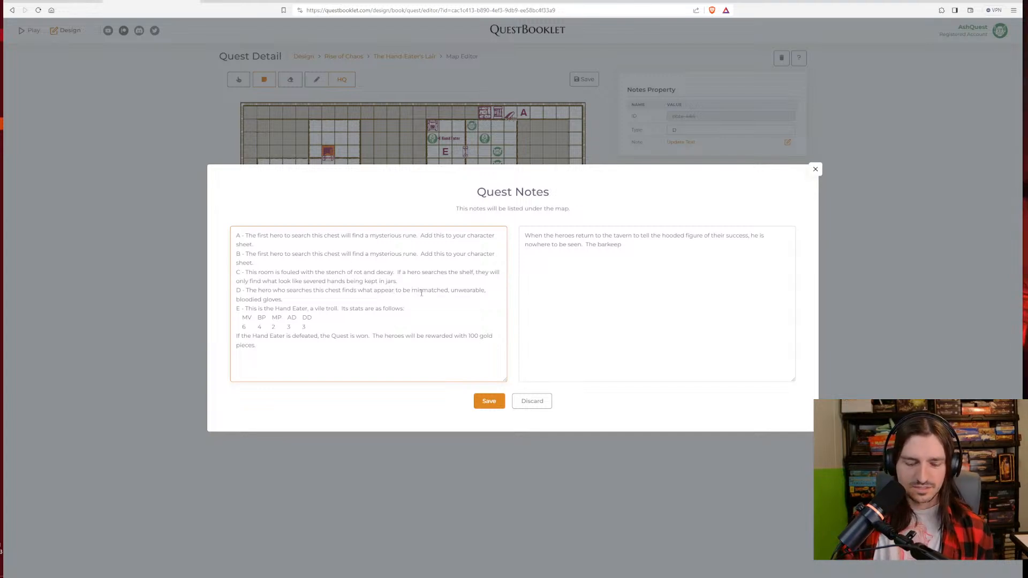
{"action": "type", "text": "dozens of"}
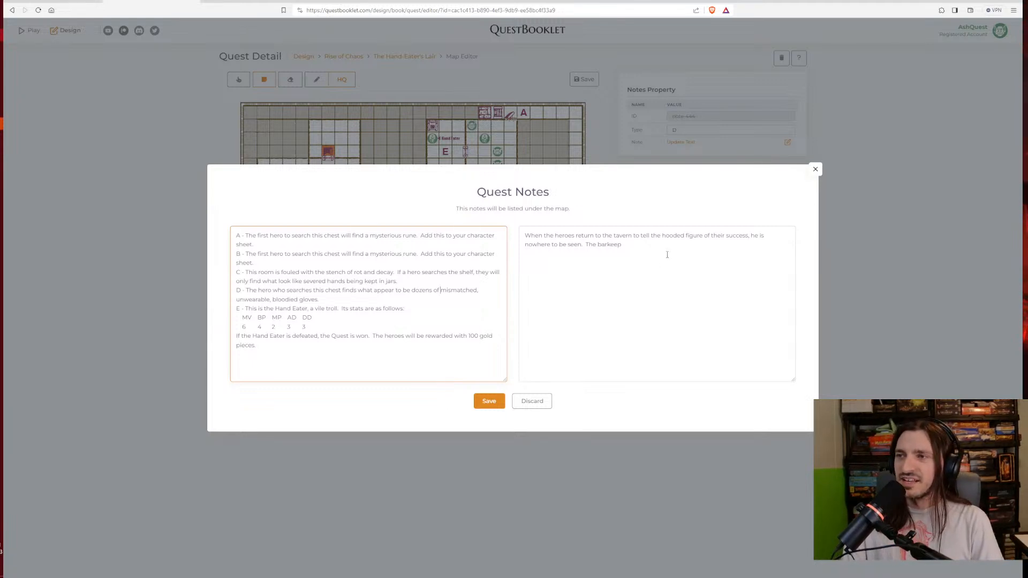
Complete the barkeep sentence in the second notes column as "The barkeep slips them a note."
{"action": "left_click", "coordinate": [686, 251]}
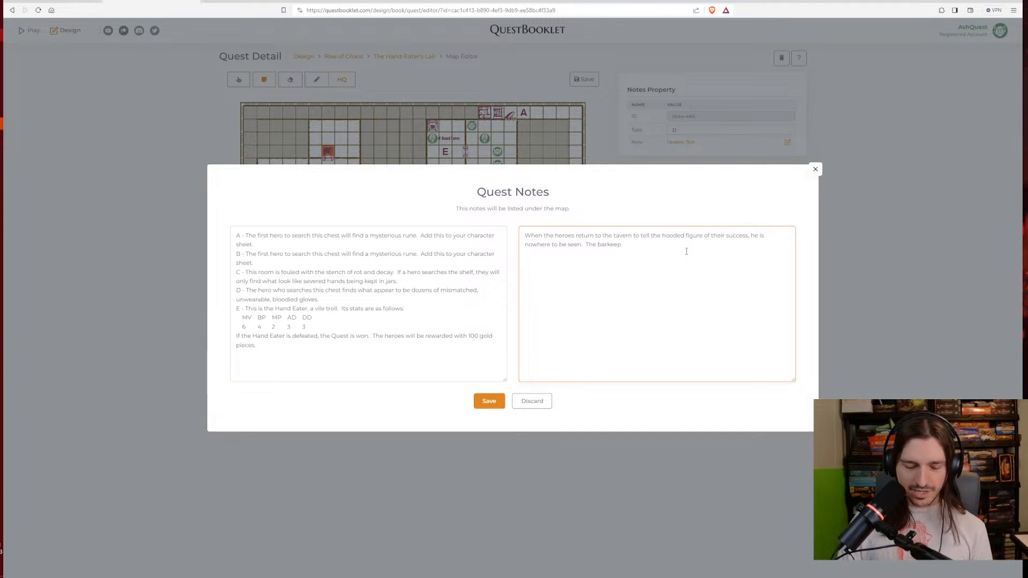
{"action": "type", "text": "sl"}
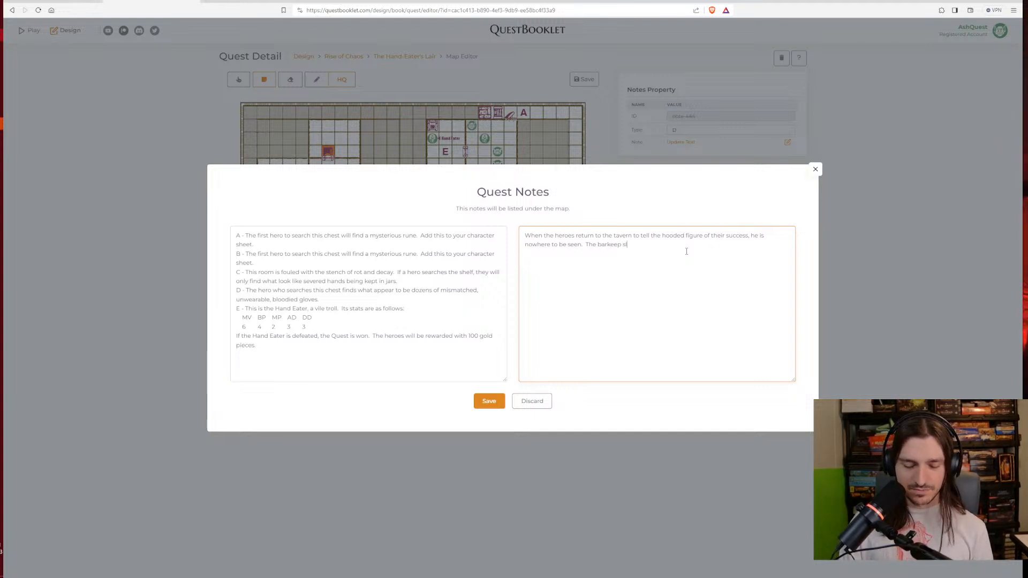
{"action": "type", "text": "ips them a note"}
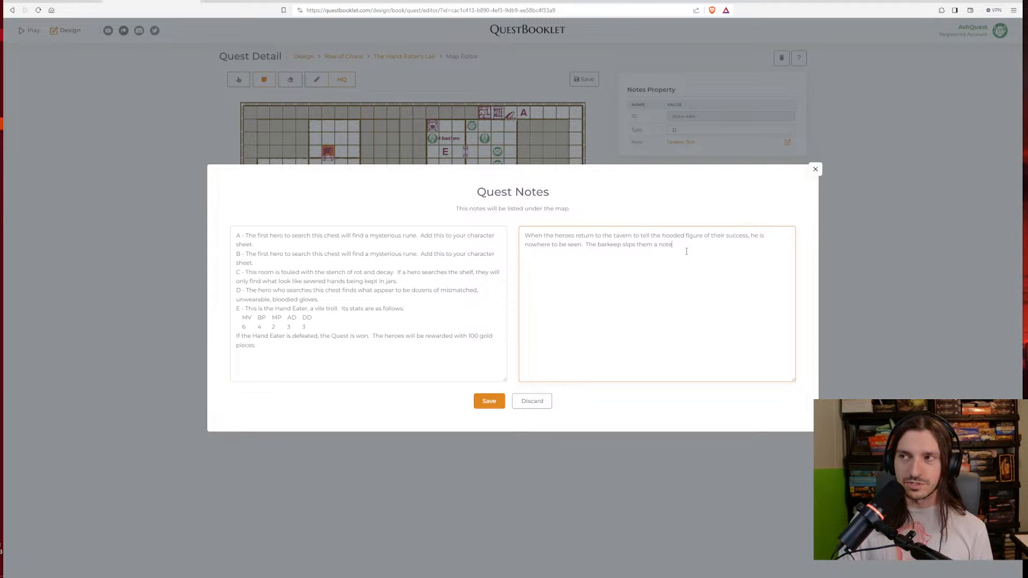
Add the barkeep's quote below the tavern paragraph, reading "That old man said to give this to you when you returned."
{"action": "key", "text": "Return"}
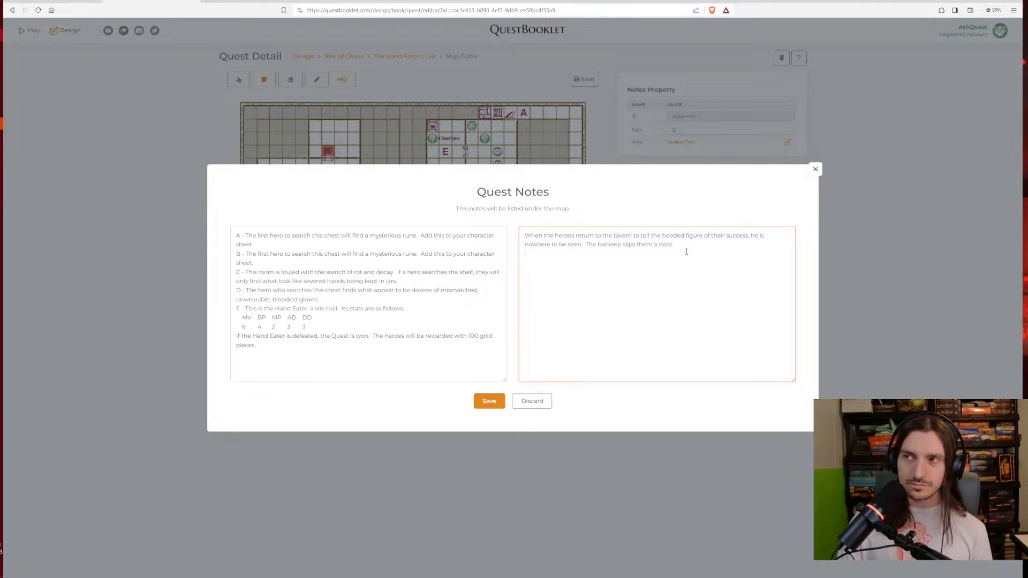
{"action": "type", "text": "\"Th"}
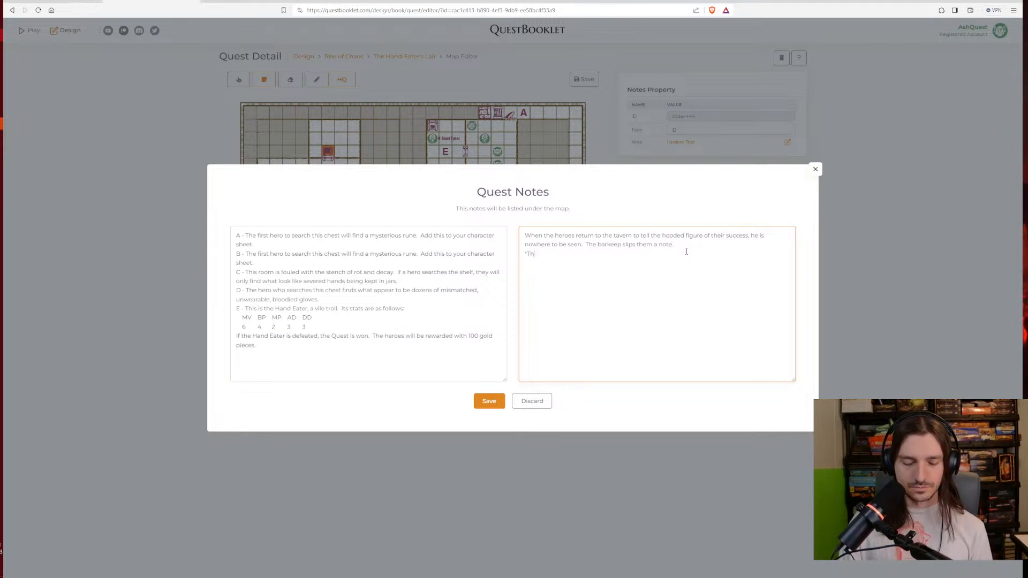
{"action": "type", "text": "at old ma"}
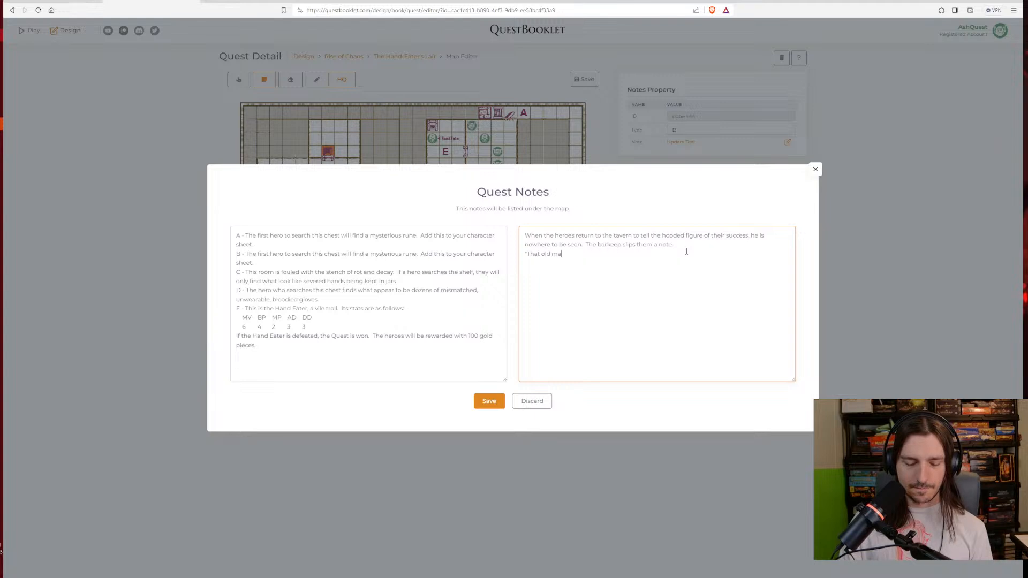
{"action": "type", "text": "n said to give th"}
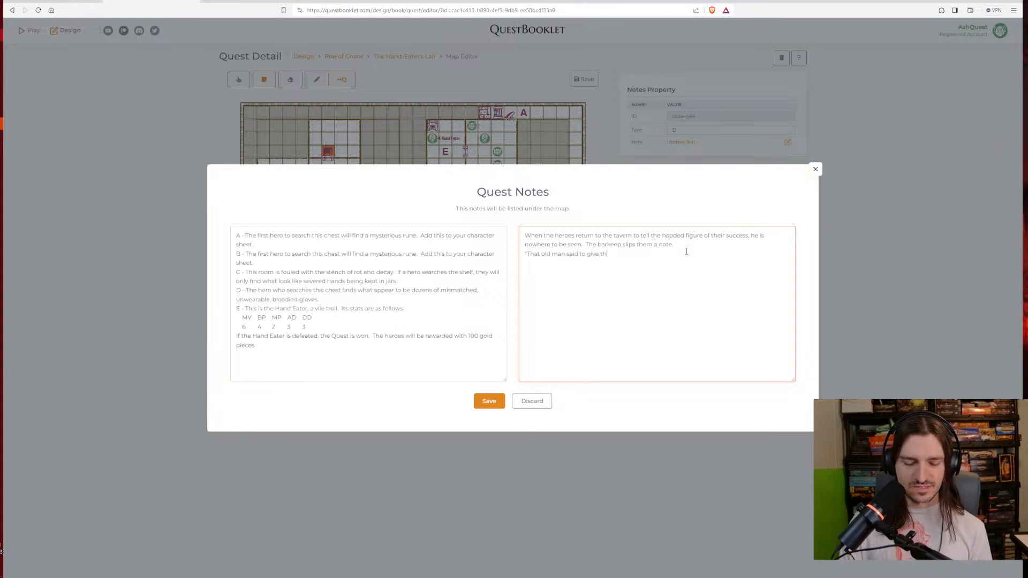
{"action": "type", "text": "is to you when you "}
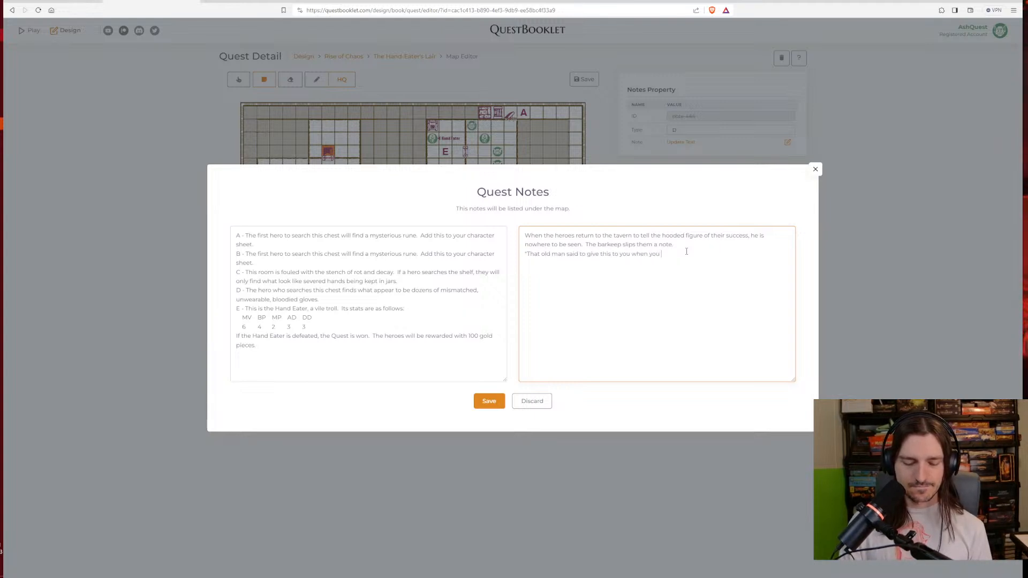
{"action": "type", "text": "returned.\""}
{"action": "key", "text": "Return"}
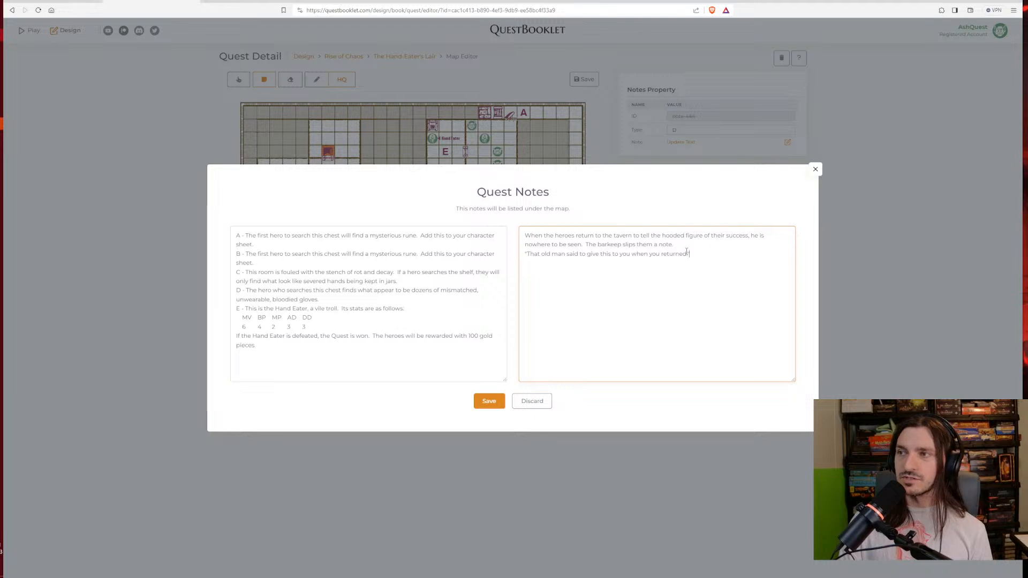
Below the quote, write "The note has a drawn map of what looks like a shrouded woodland area"
{"action": "type", "text": "The note"}
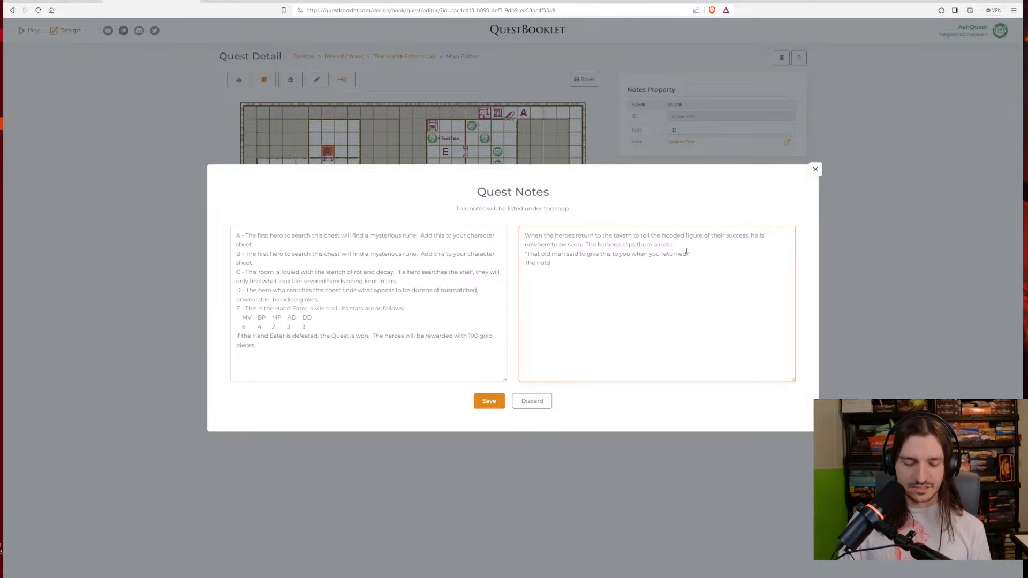
{"action": "type", "text": " has coo"}
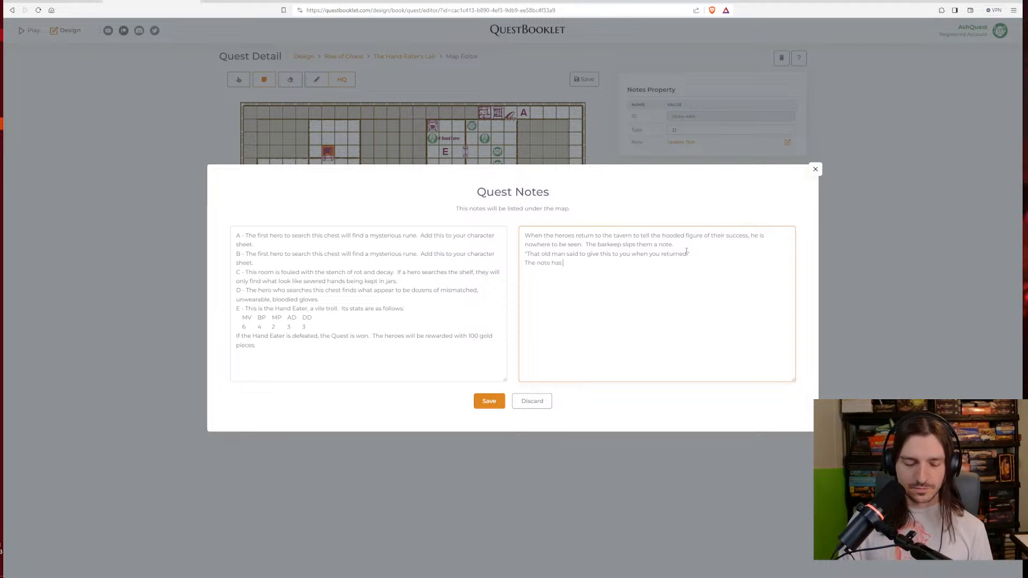
{"action": "key", "text": "BackSpace"}
{"action": "key", "text": "BackSpace"}
{"action": "key", "text": "BackSpace"}
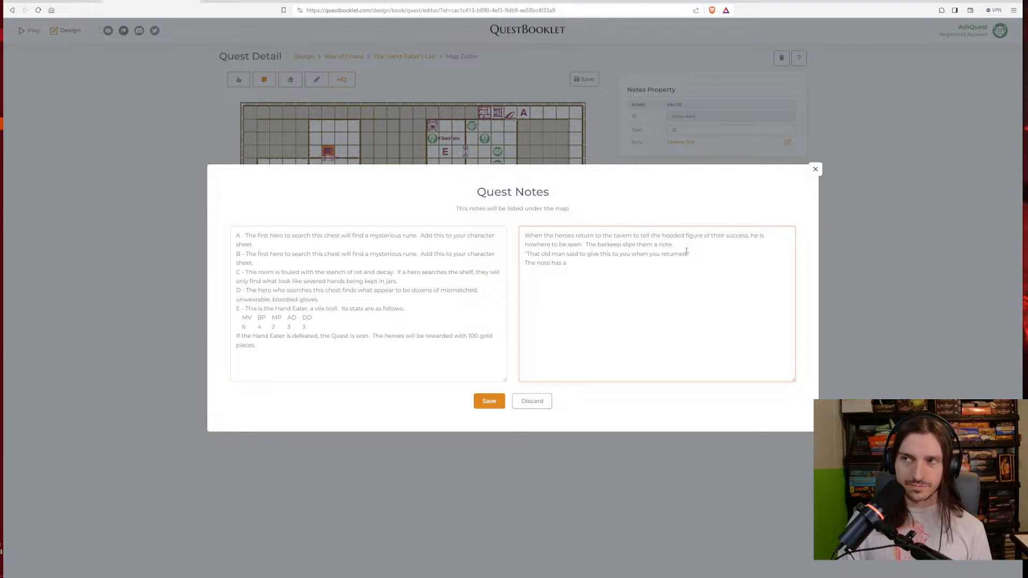
{"action": "type", "text": "d"}
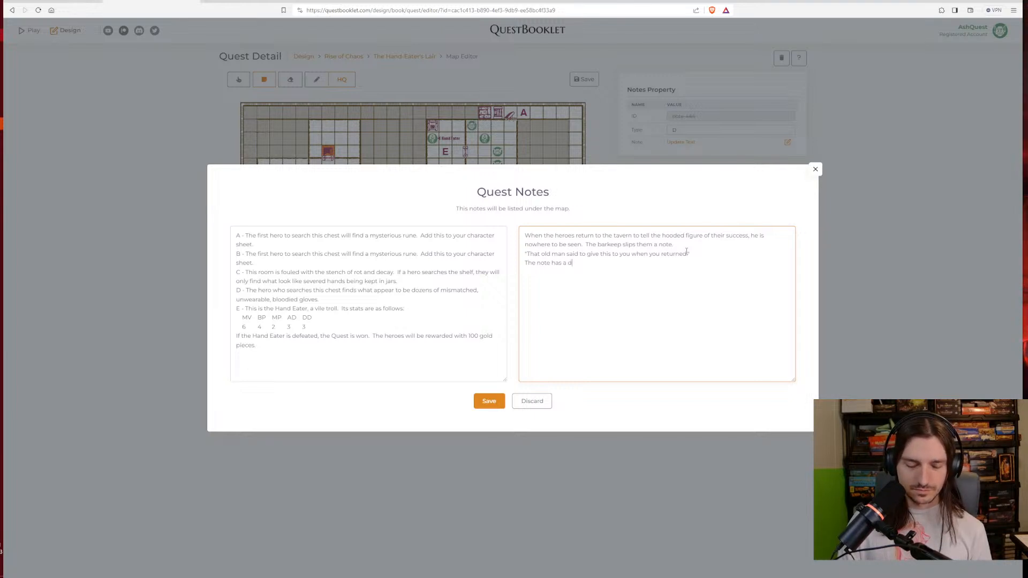
{"action": "type", "text": "rawn map of "}
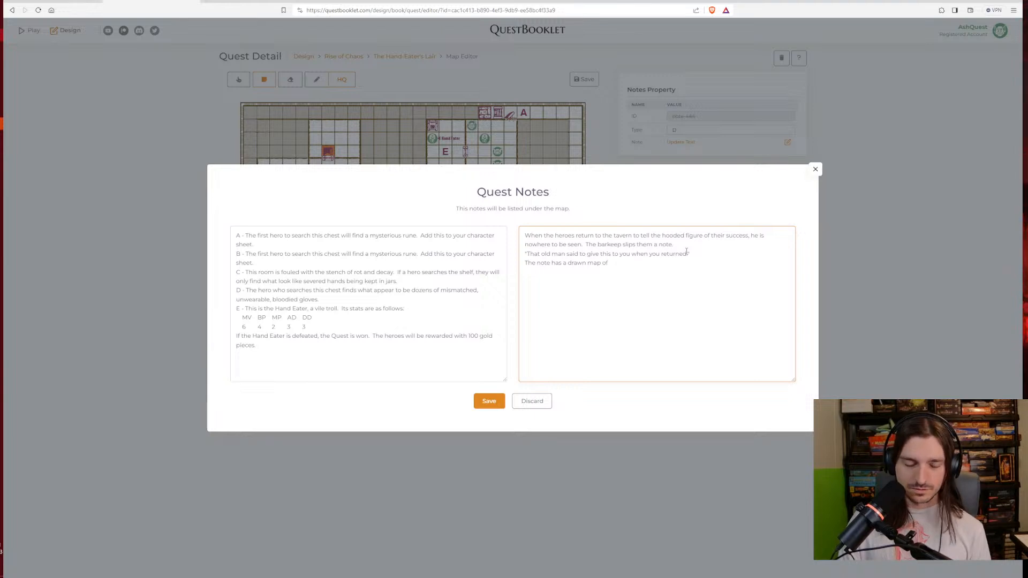
{"action": "type", "text": "what I"}
{"action": "type", "text": "like a shrouded "}
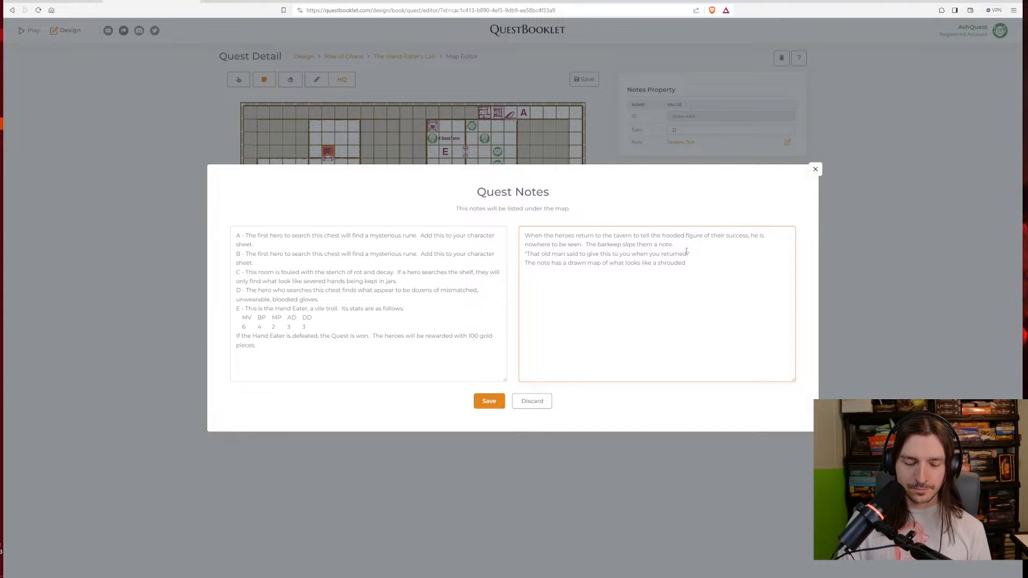
{"action": "type", "text": "woodland area"}
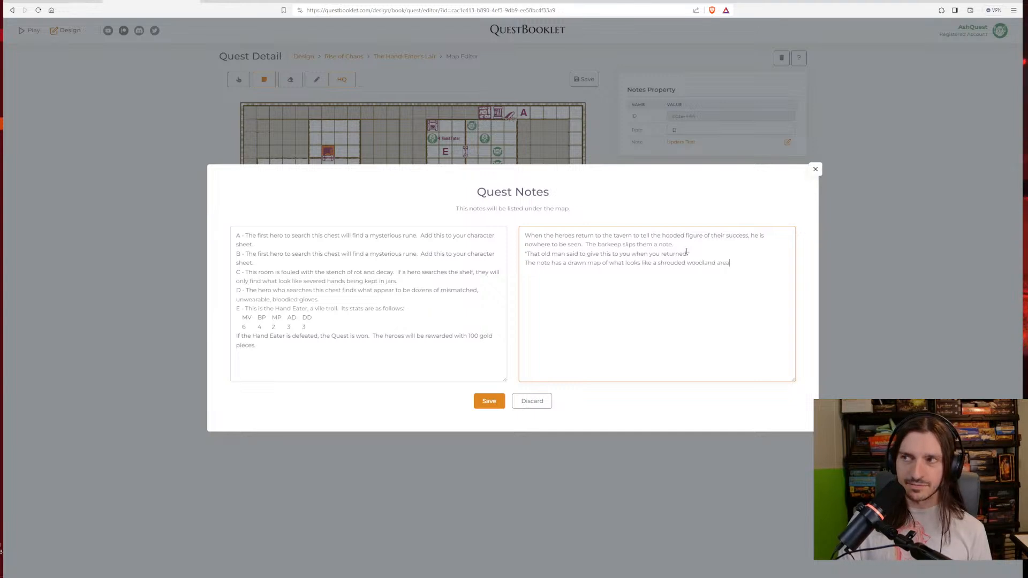
Reword the end of the map sentence to "a shrouded area with many trees."
{"action": "key", "text": "BackSpace"}
{"action": "key", "text": "BackSpace"}
{"action": "key", "text": "BackSpace"}
{"action": "key", "text": "BackSpace"}
{"action": "key", "text": "BackSpace"}
{"action": "key", "text": "BackSpace"}
{"action": "key", "text": "BackSpace"}
{"action": "key", "text": "BackSpace"}
{"action": "key", "text": "BackSpace"}
{"action": "key", "text": "BackSpace"}
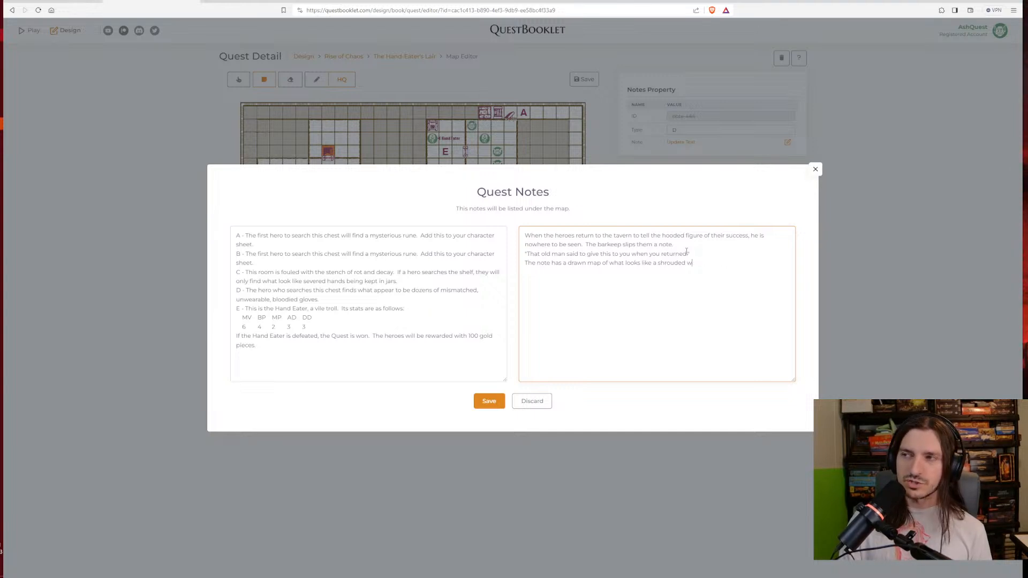
{"action": "type", "text": "area a"}
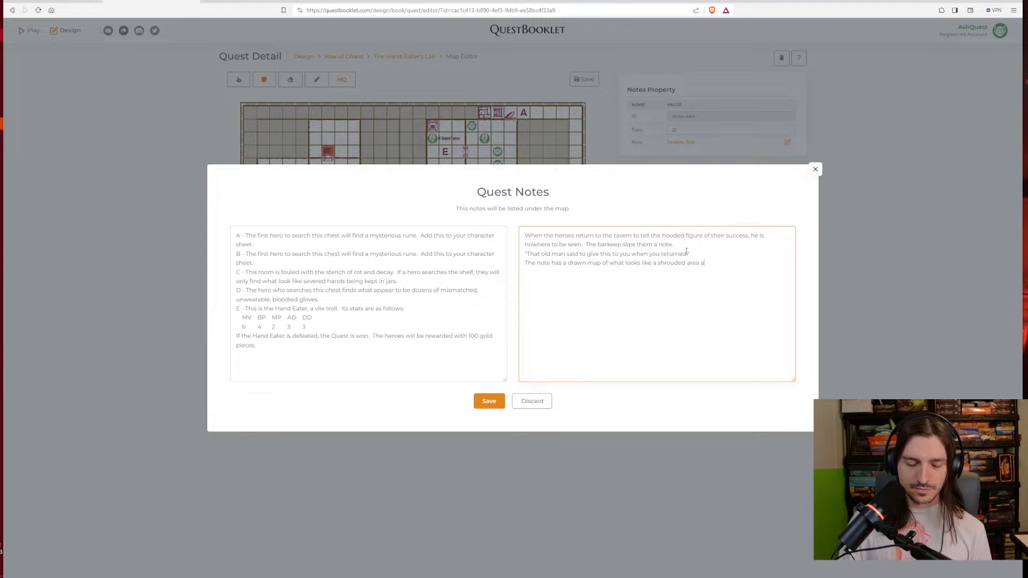
{"action": "type", "text": "nd many"}
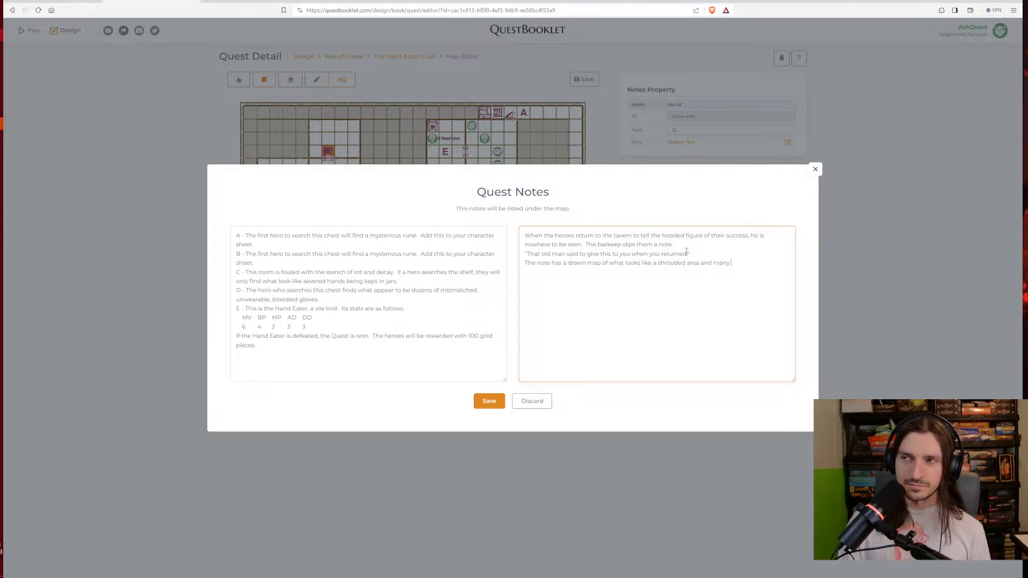
{"action": "key", "text": "BackSpace"}
{"action": "key", "text": "BackSpace"}
{"action": "key", "text": "BackSpace"}
{"action": "key", "text": "BackSpace"}
{"action": "key", "text": "BackSpace"}
{"action": "key", "text": "BackSpace"}
{"action": "key", "text": "BackSpace"}
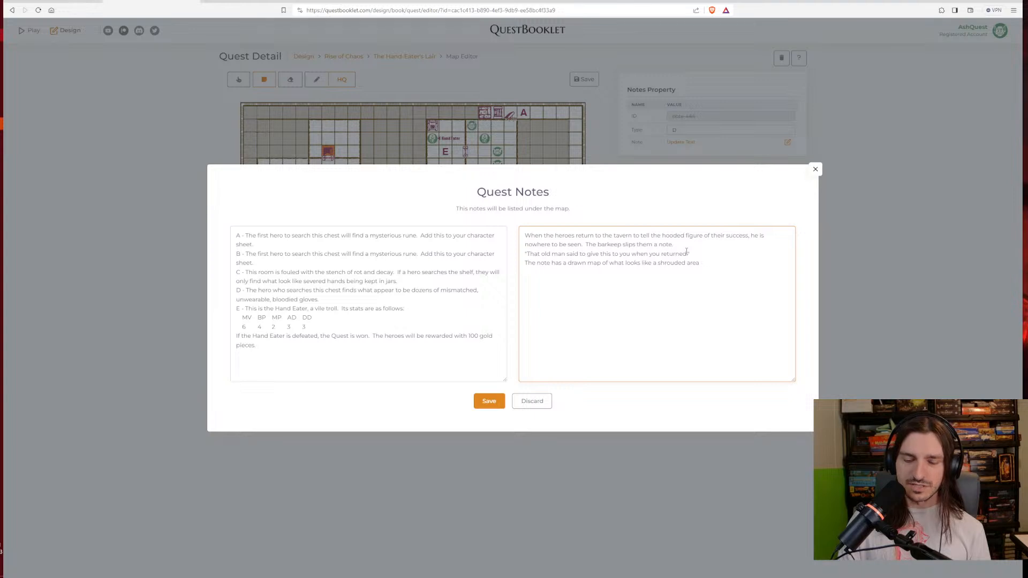
{"action": "type", "text": "with many trees."}
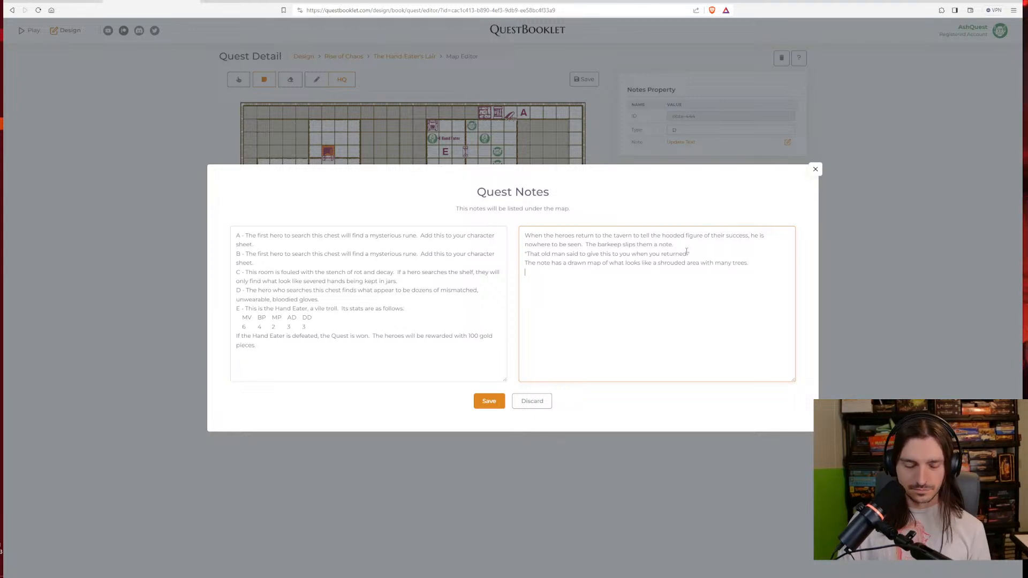
Add a new line reading "One of the heroes recognizes it as a meeting spot just west of the village."
{"action": "key", "text": "Return"}
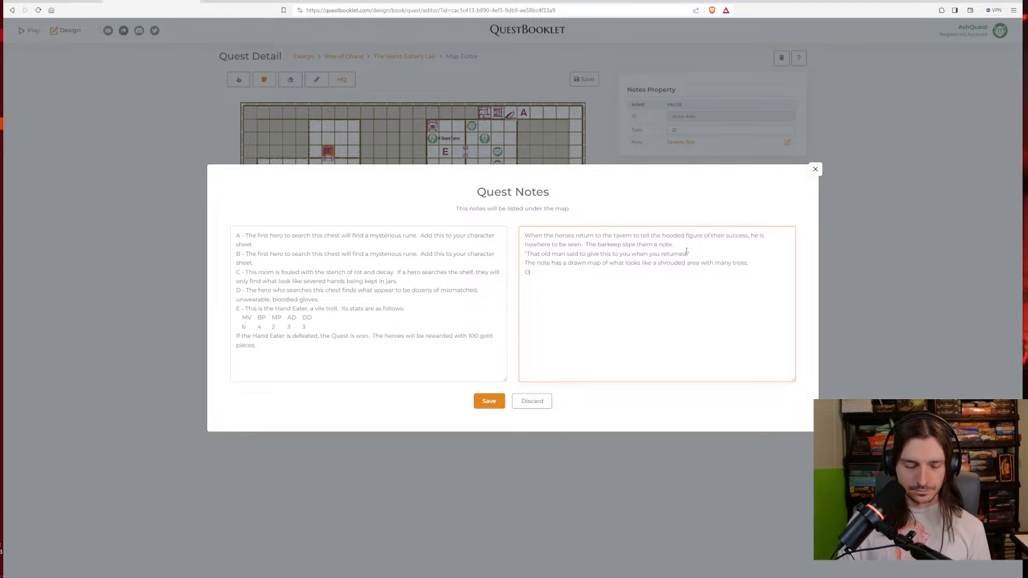
{"action": "type", "text": "One of the heroes r"}
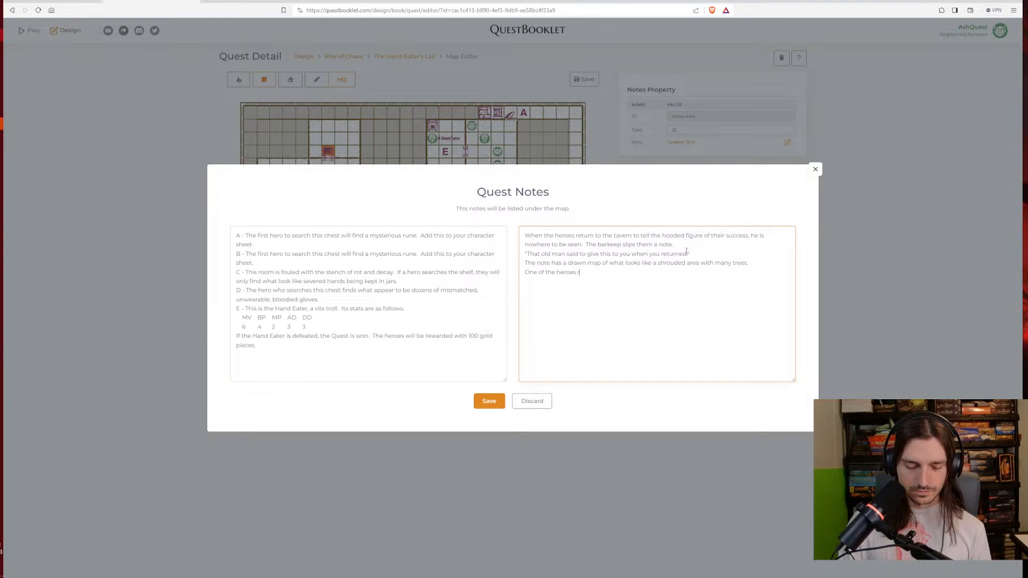
{"action": "type", "text": "ecognizes it as a "}
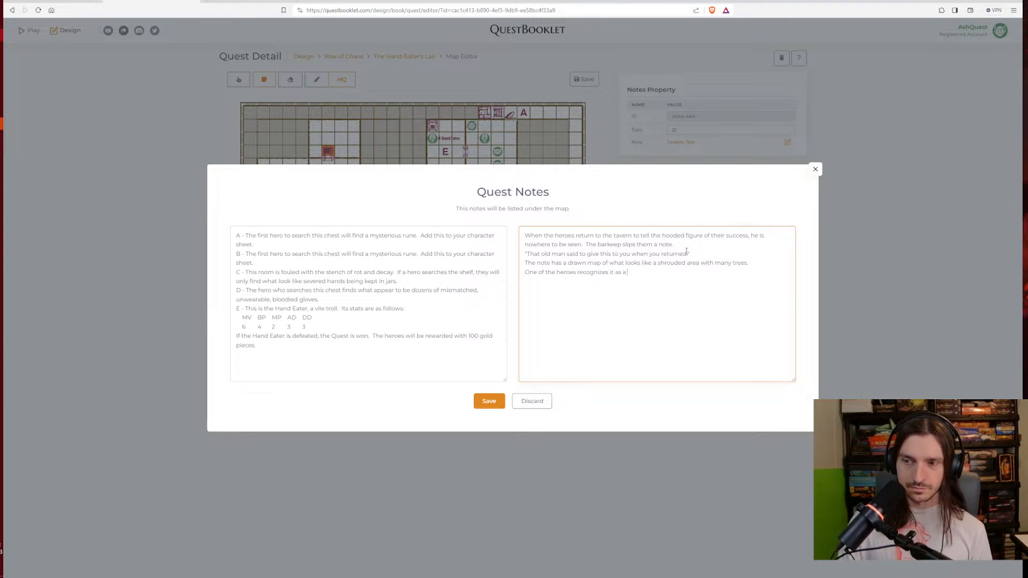
{"action": "type", "text": "meeting spot"}
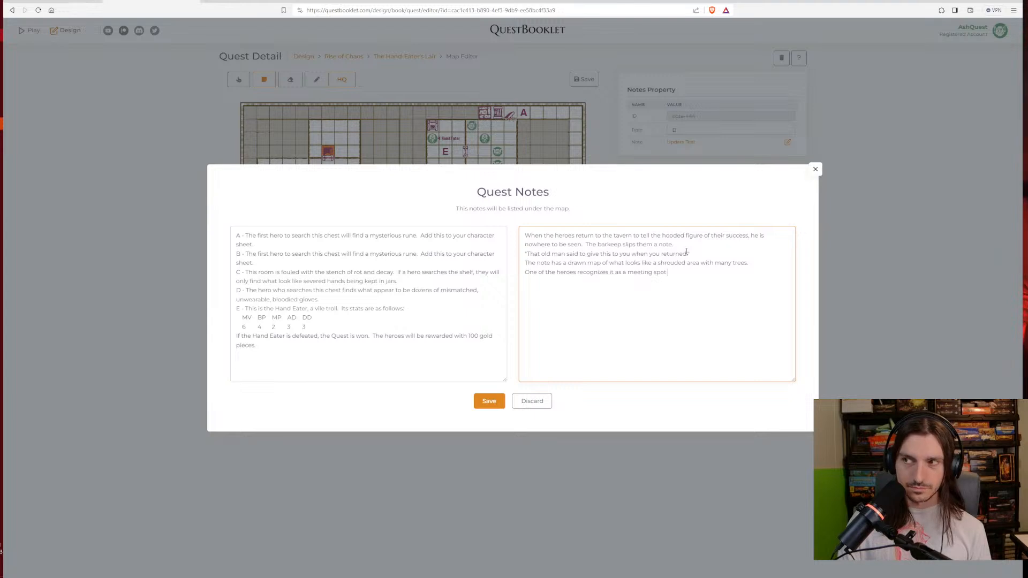
{"action": "type", "text": " just "}
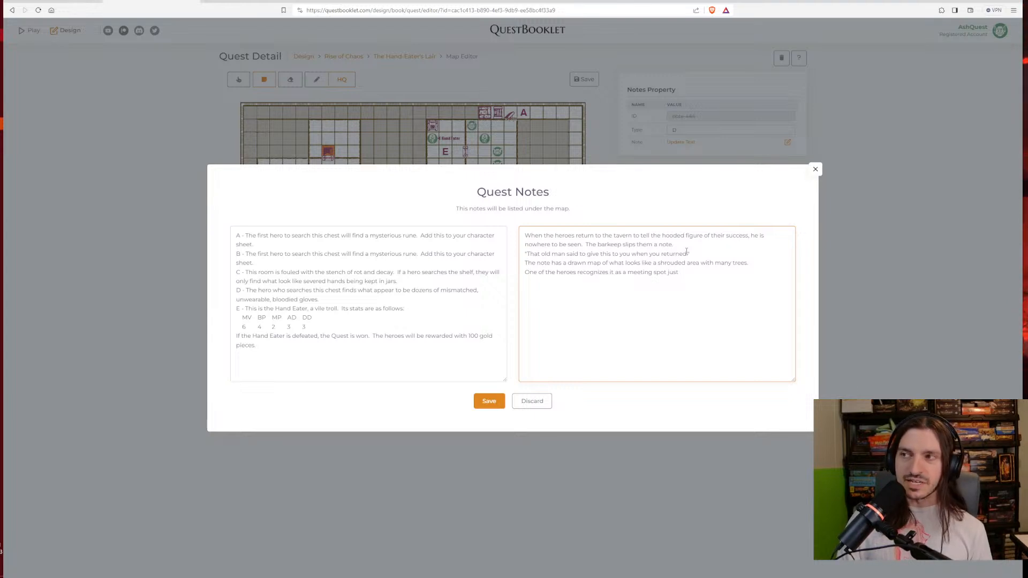
{"action": "type", "text": "west of the"}
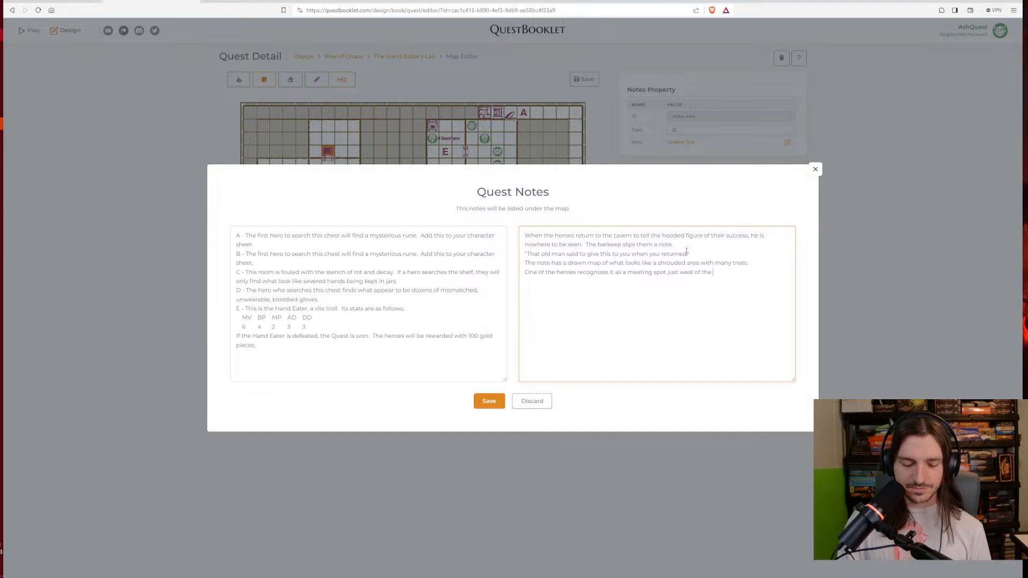
{"action": "type", "text": " village. "}
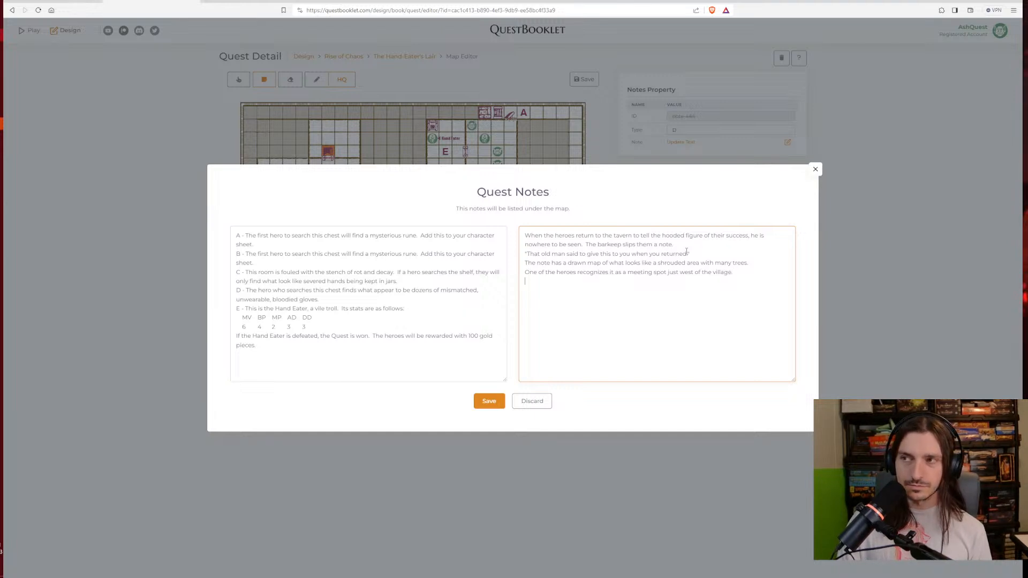
Add the closing line "Collecting your payment, you agree to continue following this strange, mysterious figure...for now."
{"action": "type", "text": "Collecting your"}
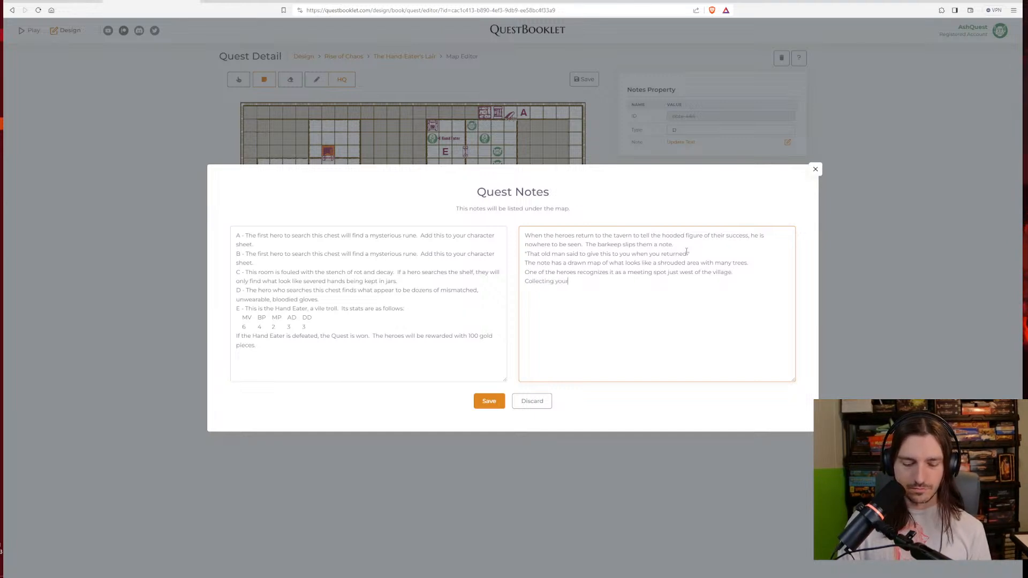
{"action": "type", "text": " payment"}
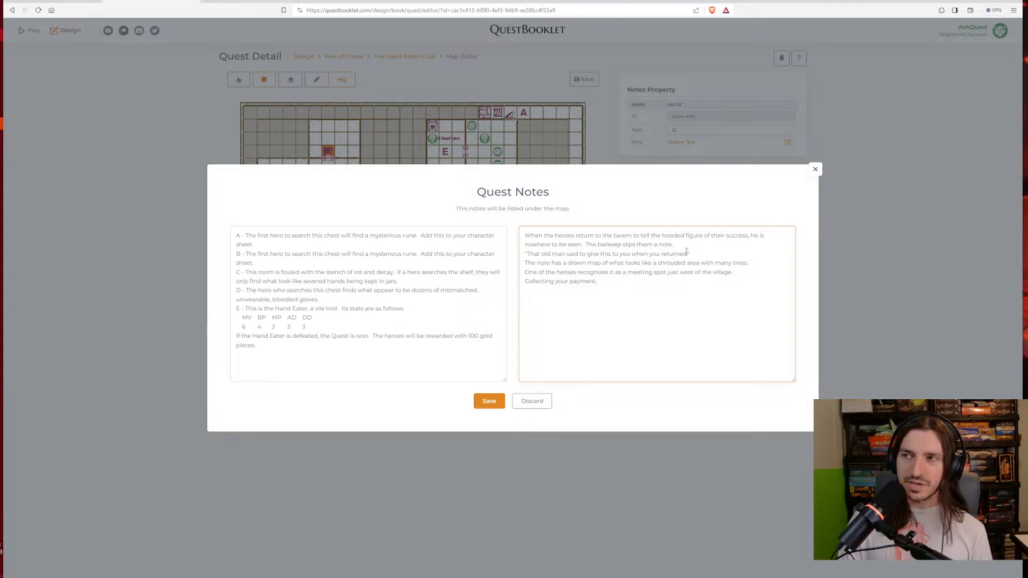
{"action": "type", "text": ", you agre"}
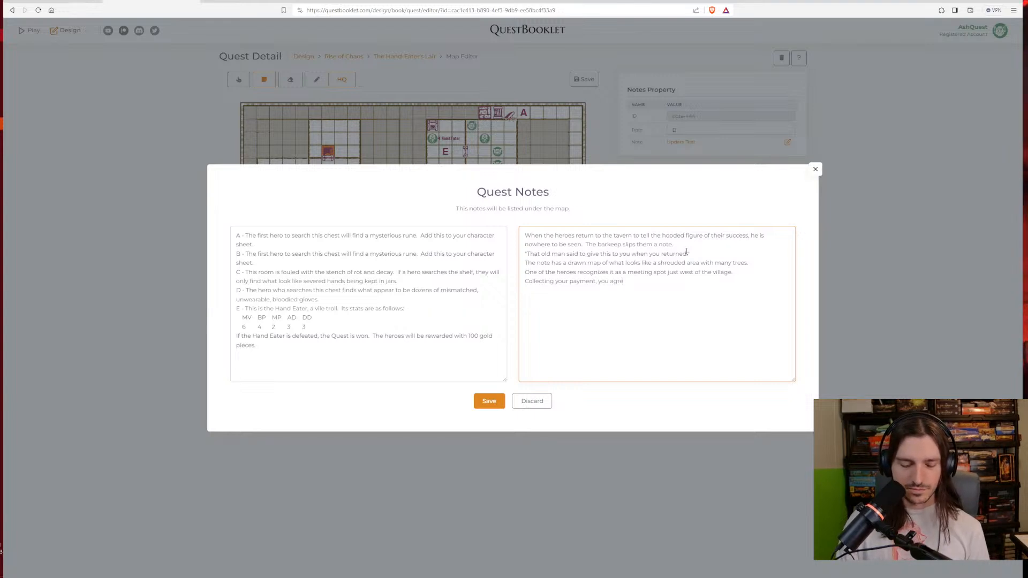
{"action": "type", "text": "e to continue"}
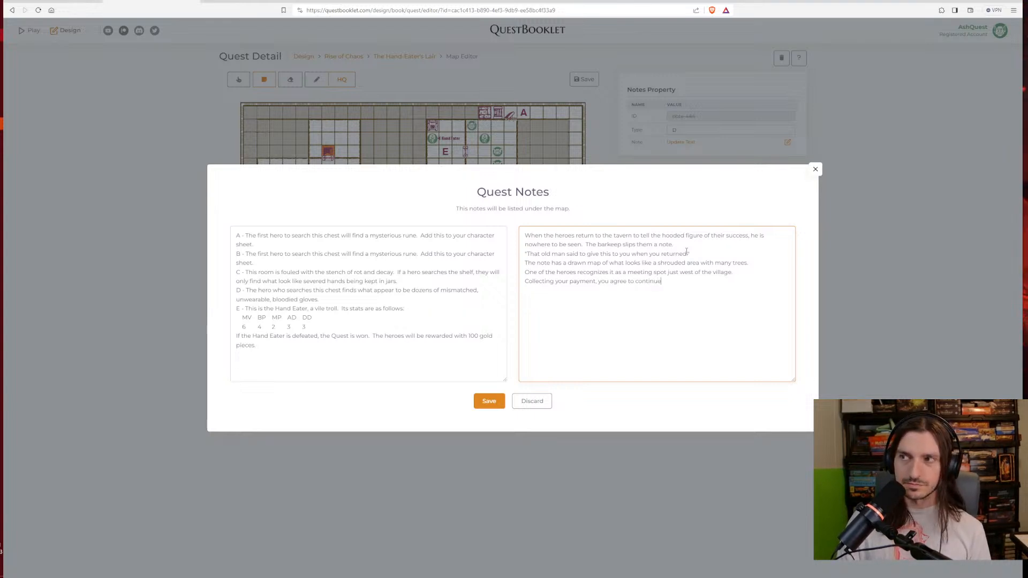
{"action": "key", "text": "BackSpace"}
{"action": "key", "text": "BackSpace"}
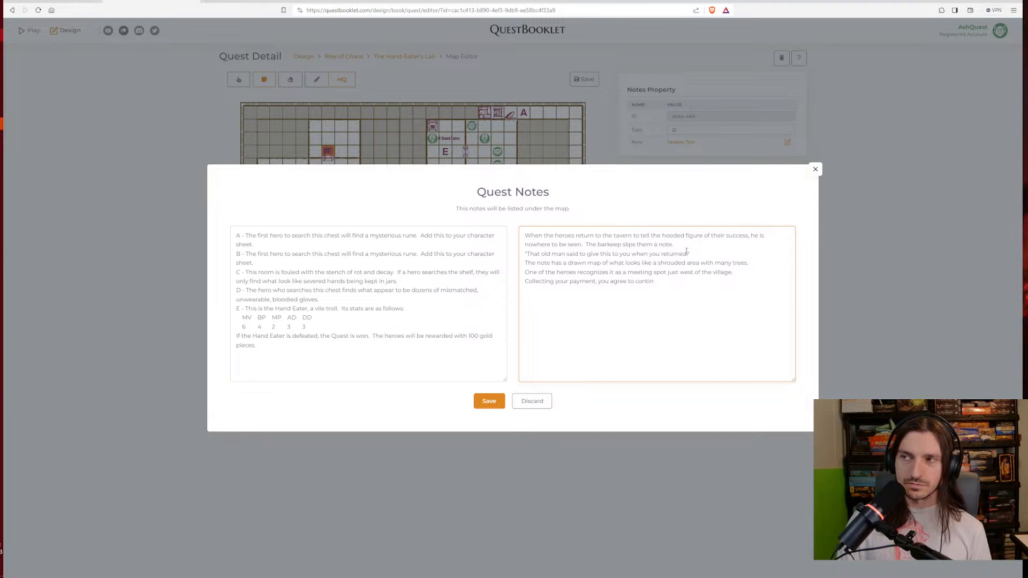
{"action": "type", "text": "ue f"}
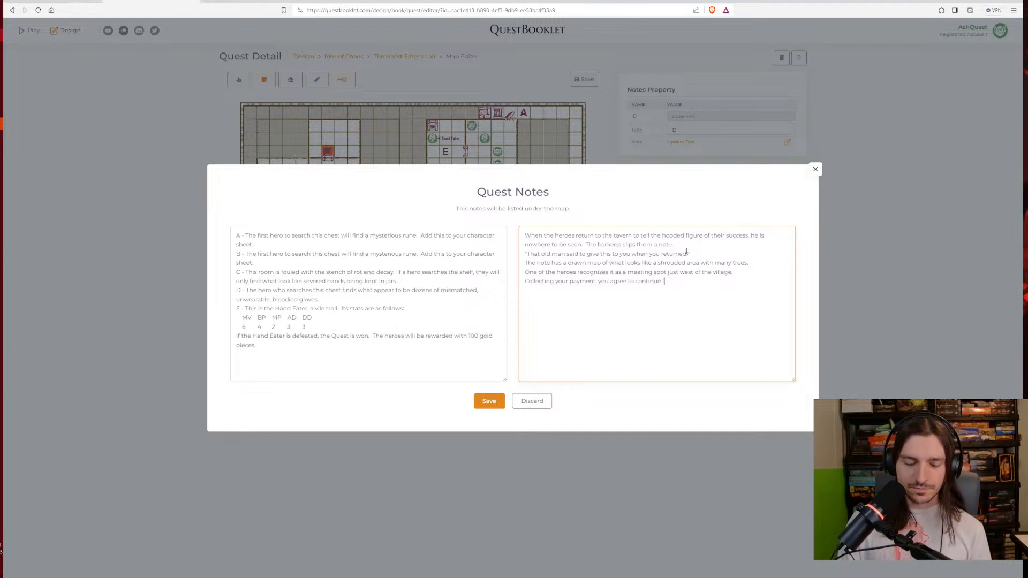
{"action": "type", "text": "ollowing this "}
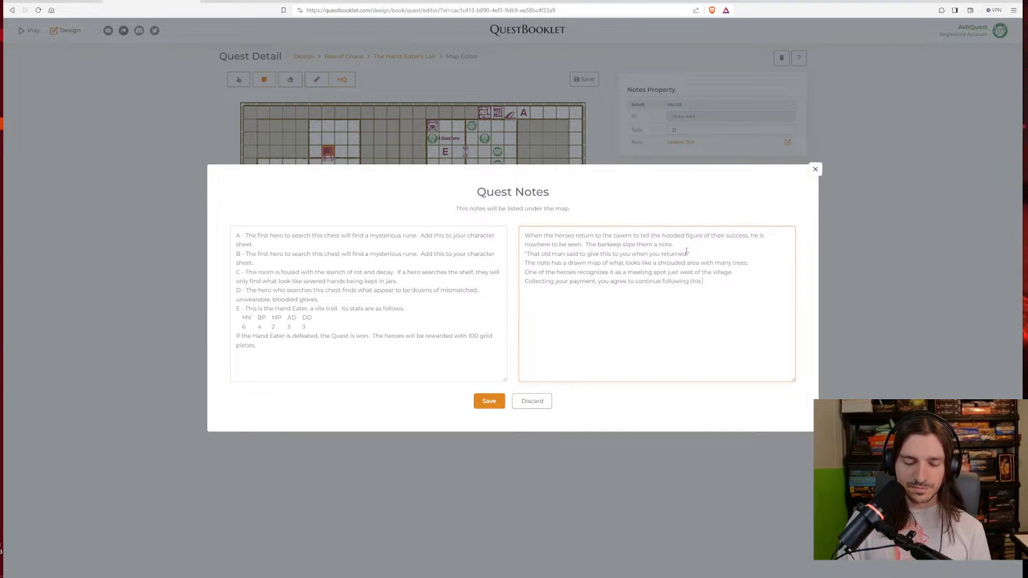
{"action": "type", "text": "strange, mys"}
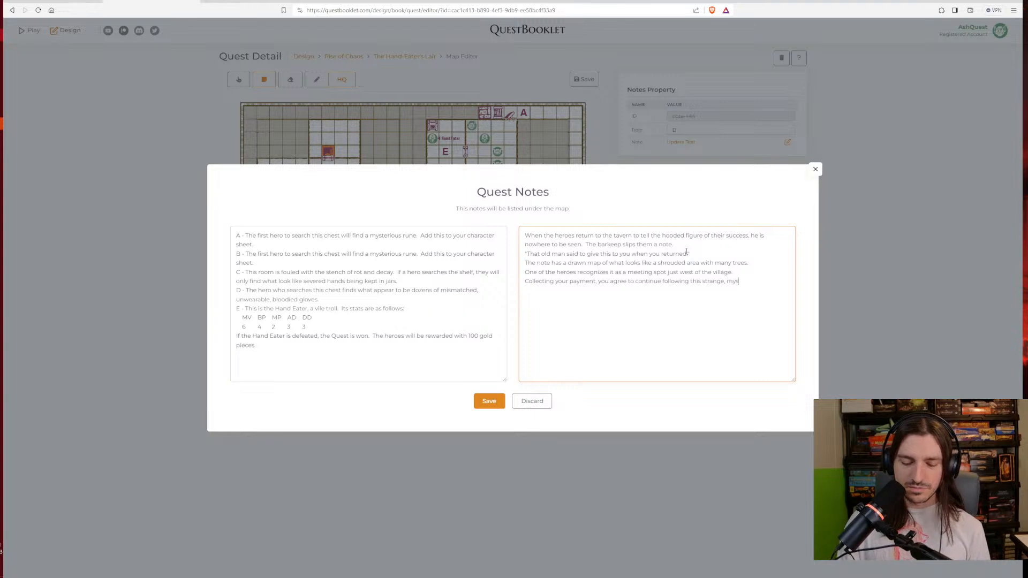
{"action": "type", "text": "terious figure"}
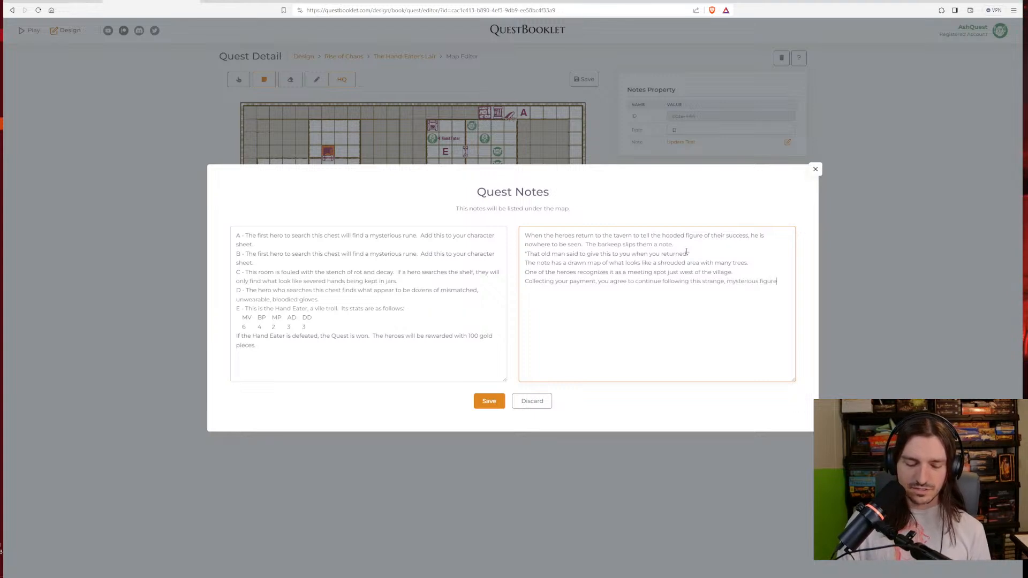
{"action": "type", "text": "...for now."}
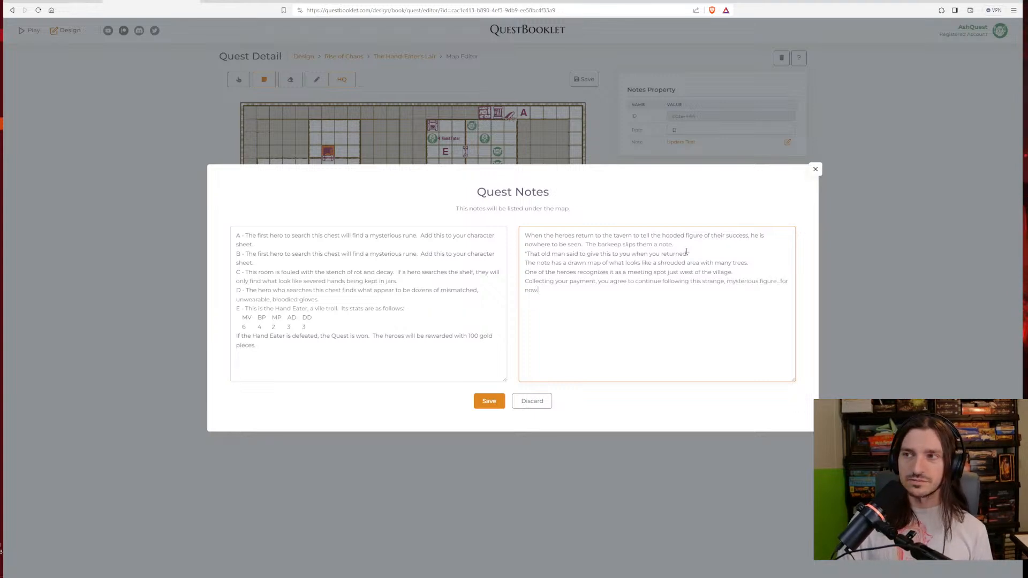
Save the edited quest notes
{"action": "left_click", "coordinate": [498, 402]}
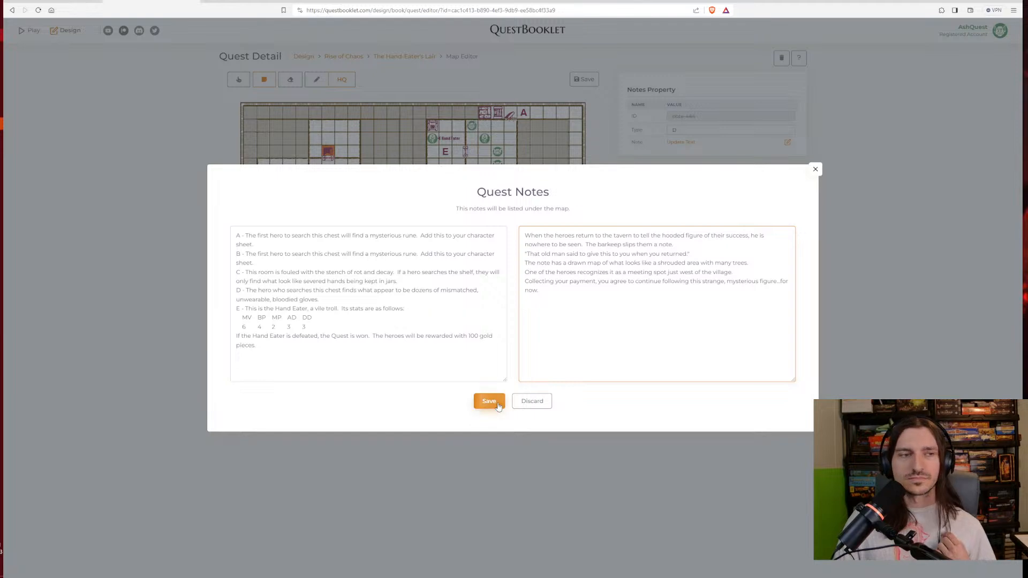
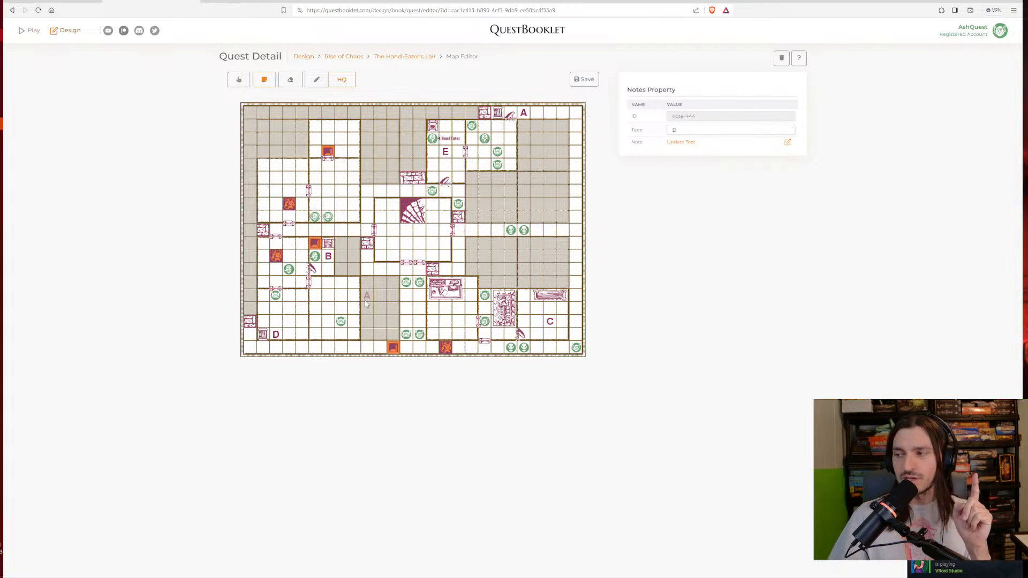
{"action": "left_click_drag", "start_coordinate": [366, 303], "coordinate": [361, 323]}
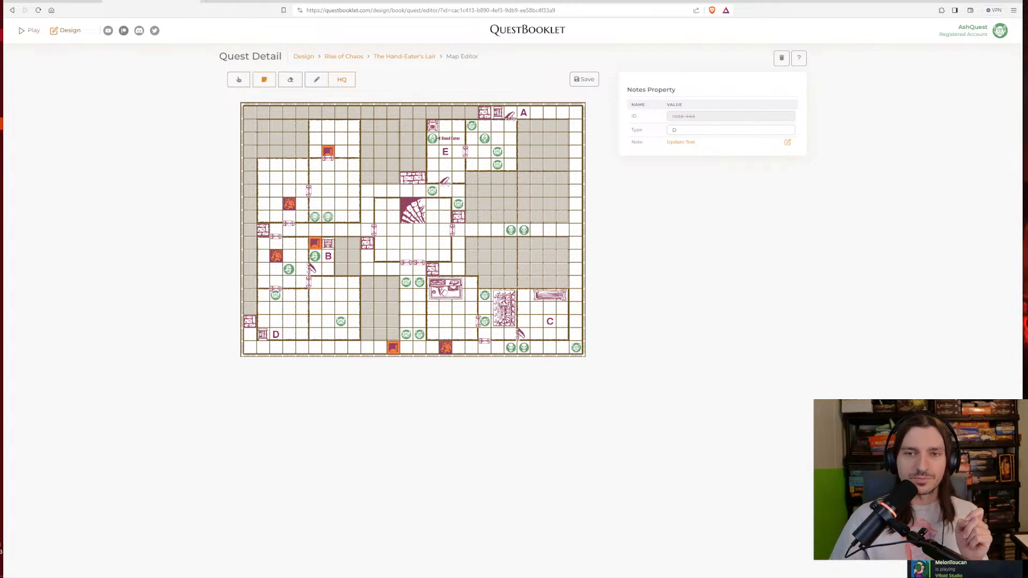
{"action": "left_click", "coordinate": [0, 498]}
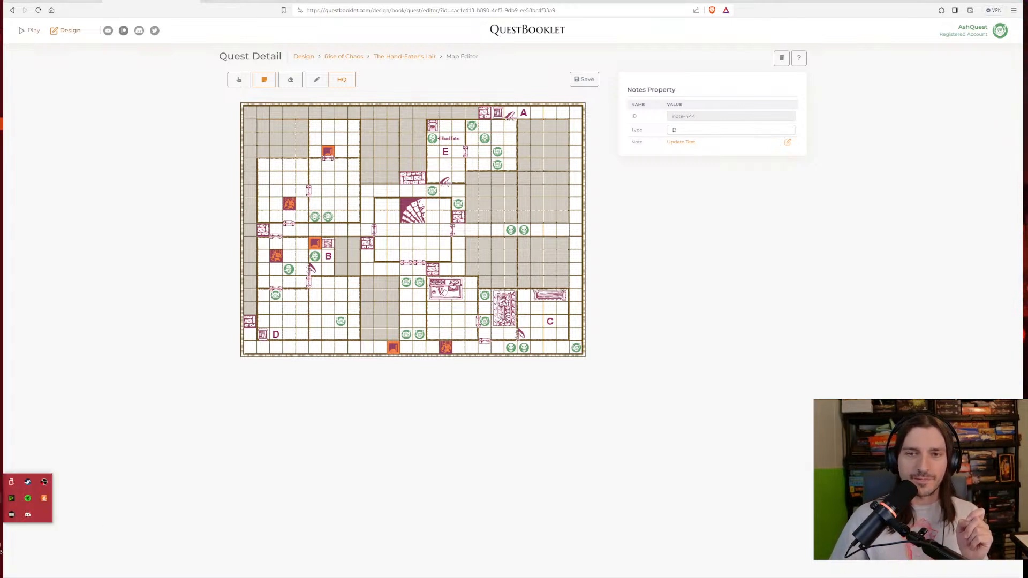
{"action": "right_click", "coordinate": [28, 483]}
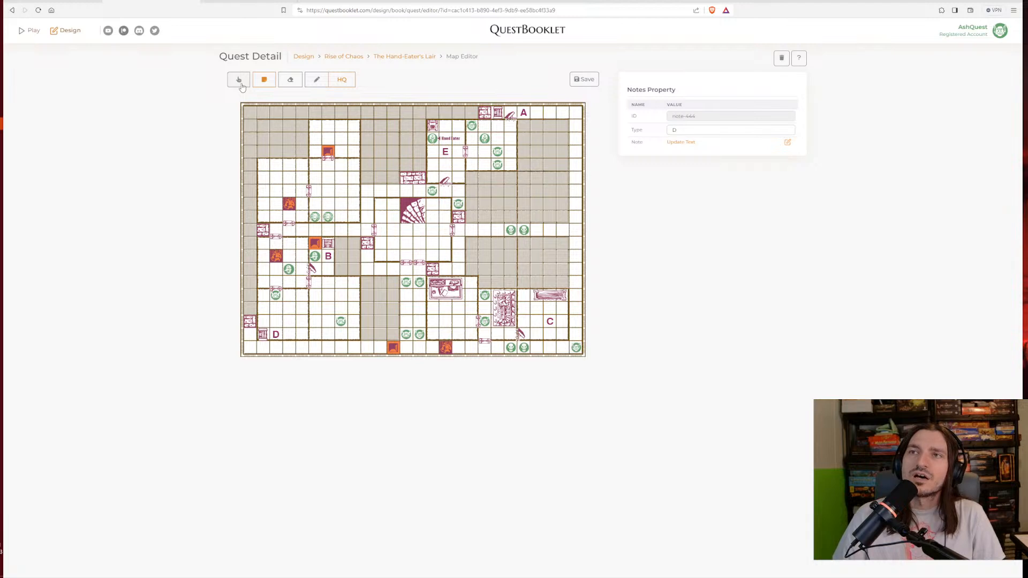
Save the quest map to the server and return to the detail page of The Hand-Eater's Lair
{"action": "left_click", "coordinate": [592, 82]}
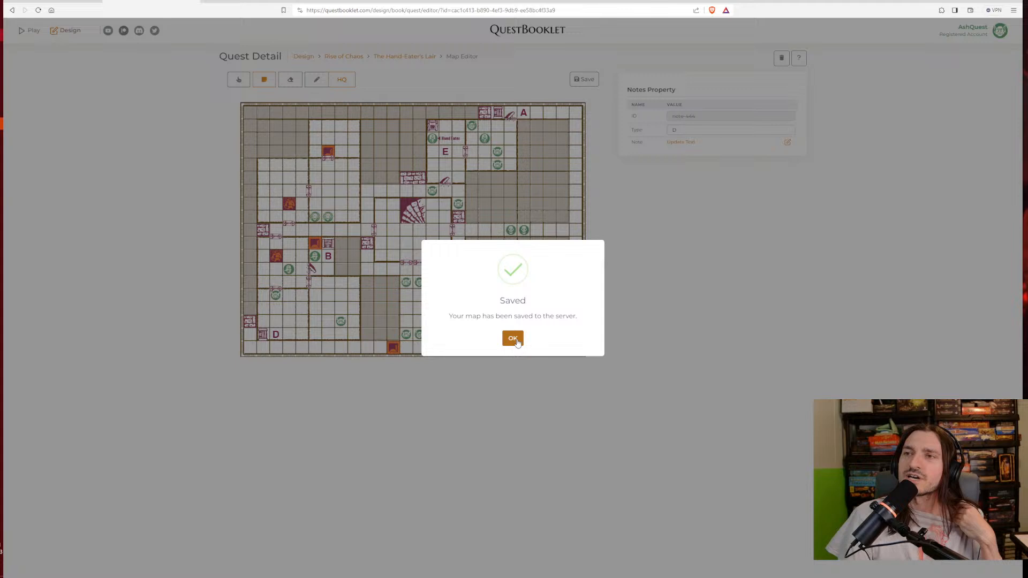
{"action": "left_click", "coordinate": [512, 337]}
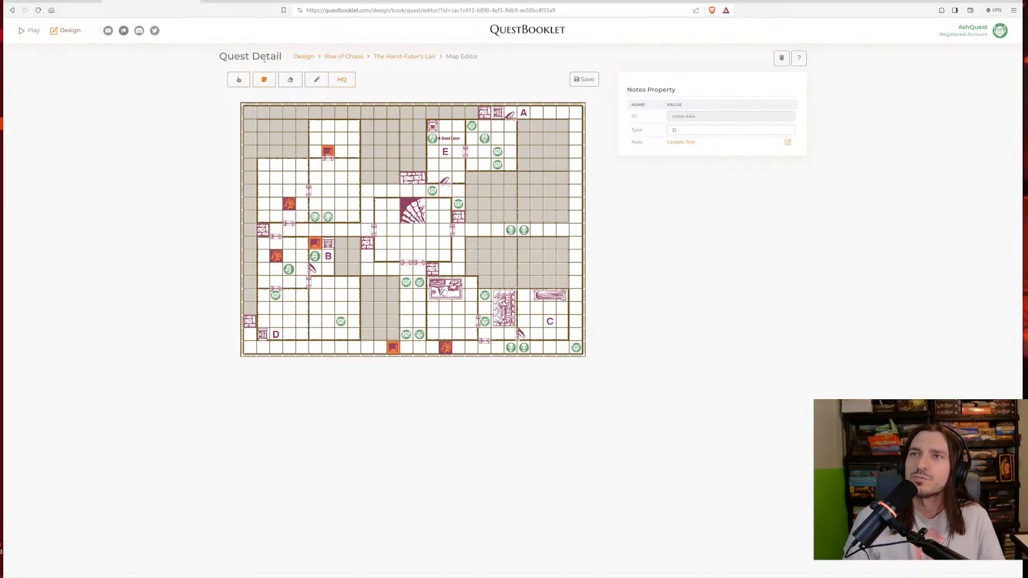
{"action": "left_click", "coordinate": [399, 59]}
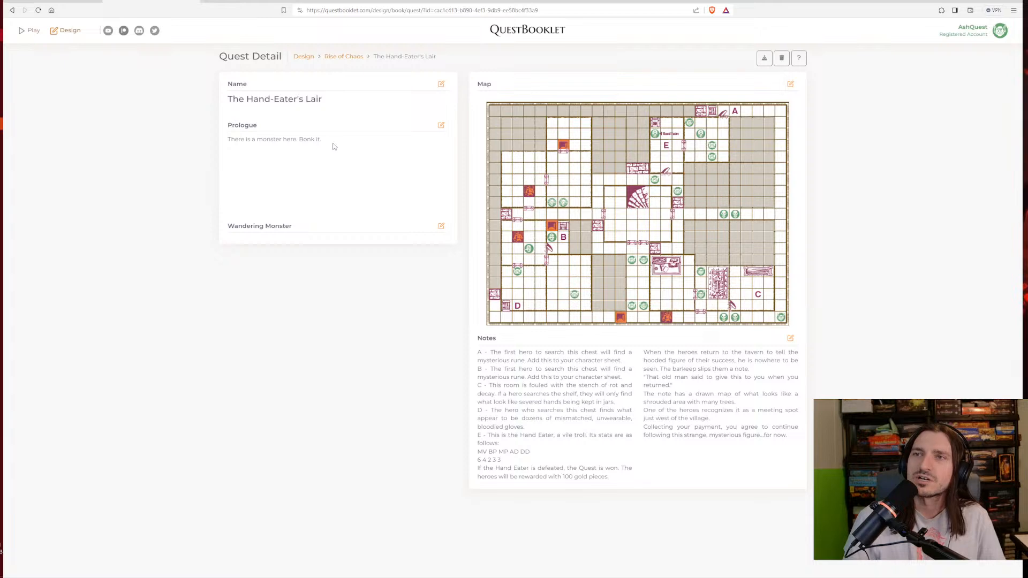
Set the quest's wandering monster to one Goblin and save it
{"action": "left_click", "coordinate": [441, 227]}
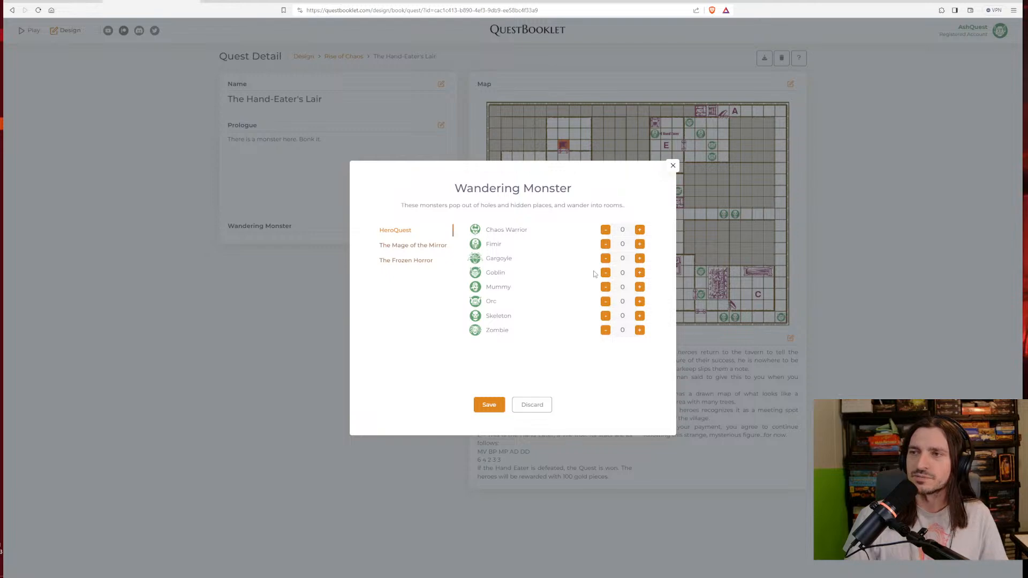
{"action": "left_click", "coordinate": [640, 273]}
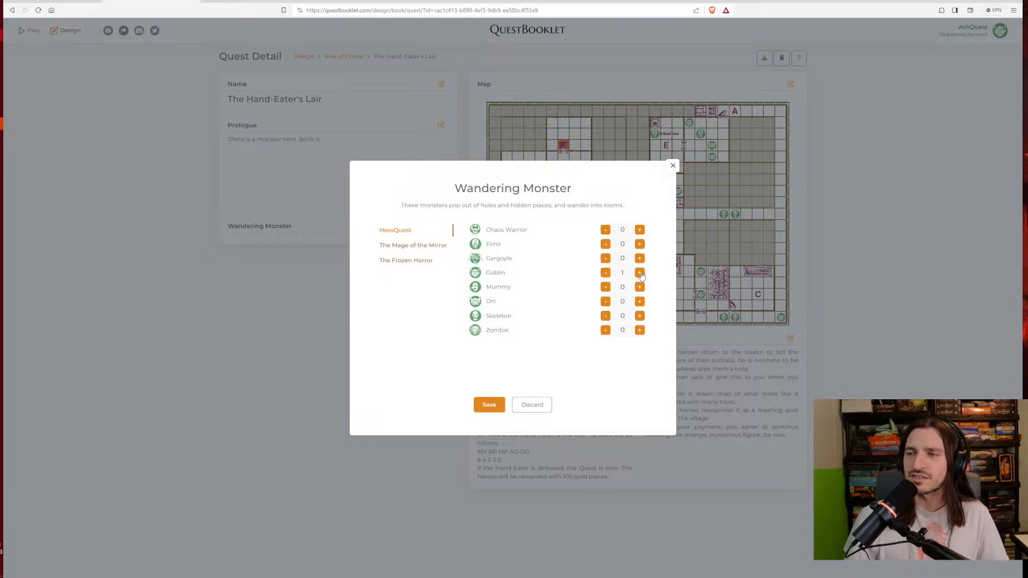
{"action": "left_click", "coordinate": [489, 405]}
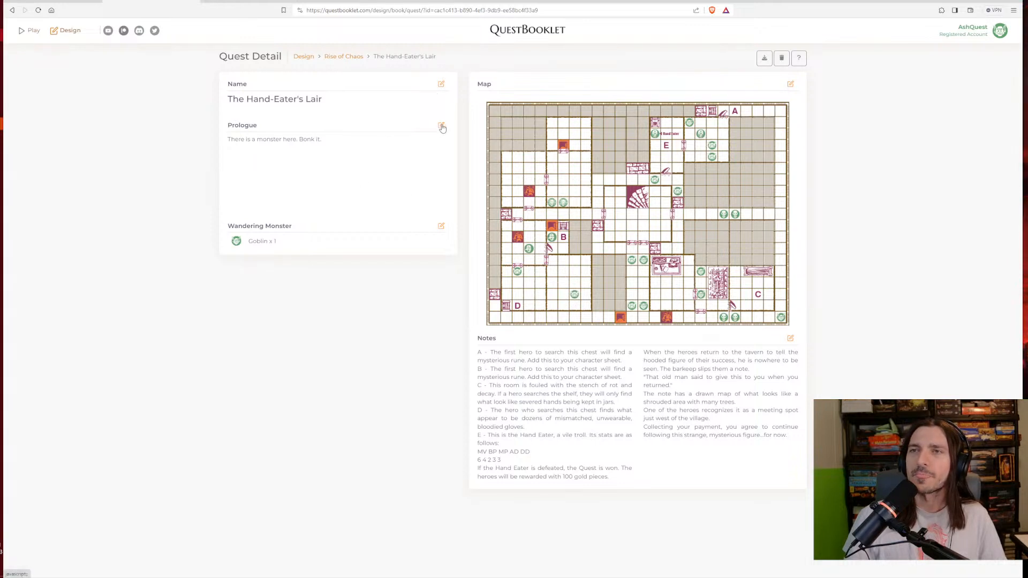
Replace the quest prologue with "The adventuring party finishes listening to the mysterious figure's tale." and start a new line
{"action": "double_click", "coordinate": [318, 140]}
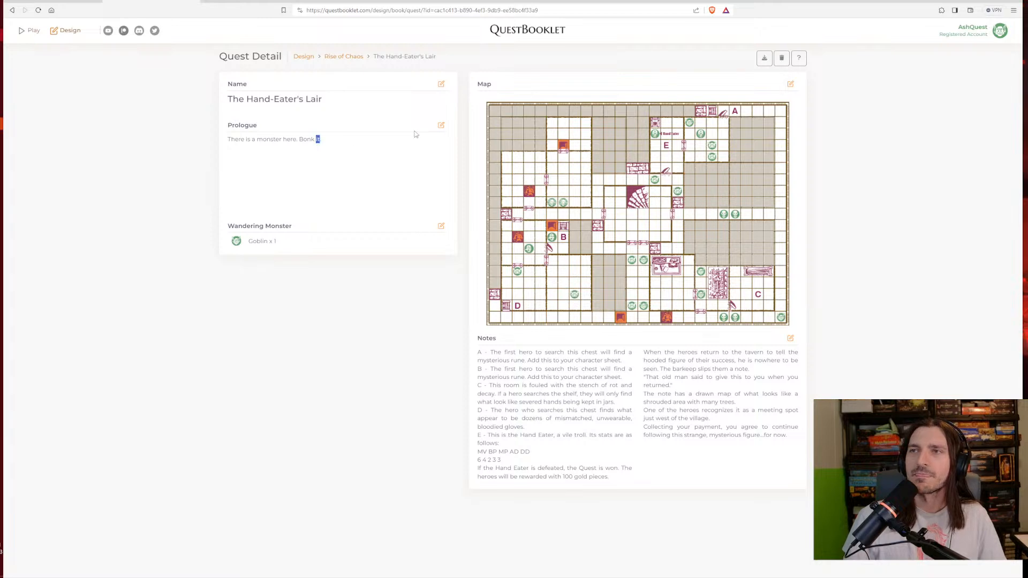
{"action": "left_click", "coordinate": [443, 125]}
{"action": "left_click", "coordinate": [495, 266]}
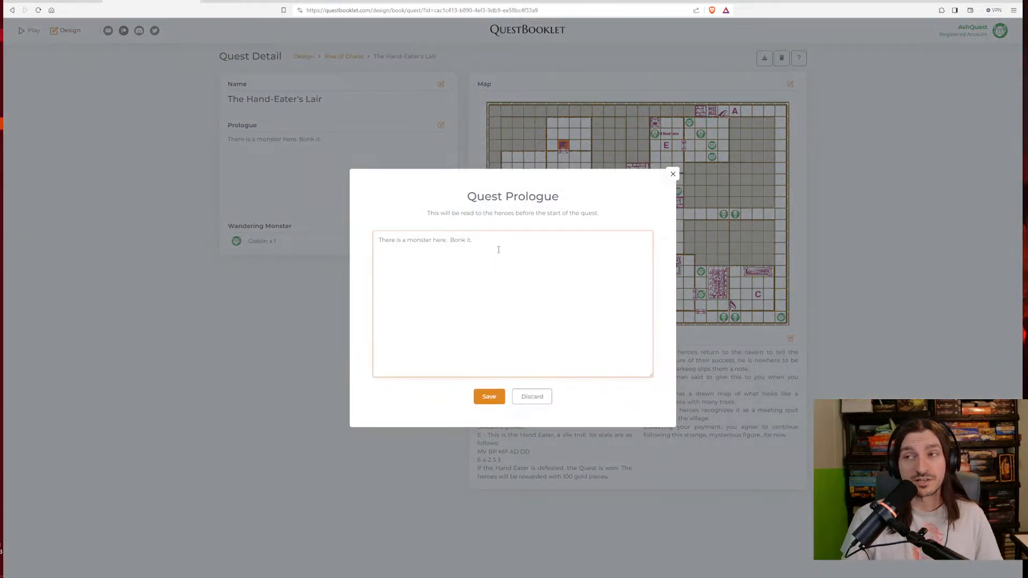
{"action": "left_click_drag", "start_coordinate": [498, 248], "coordinate": [337, 251]}
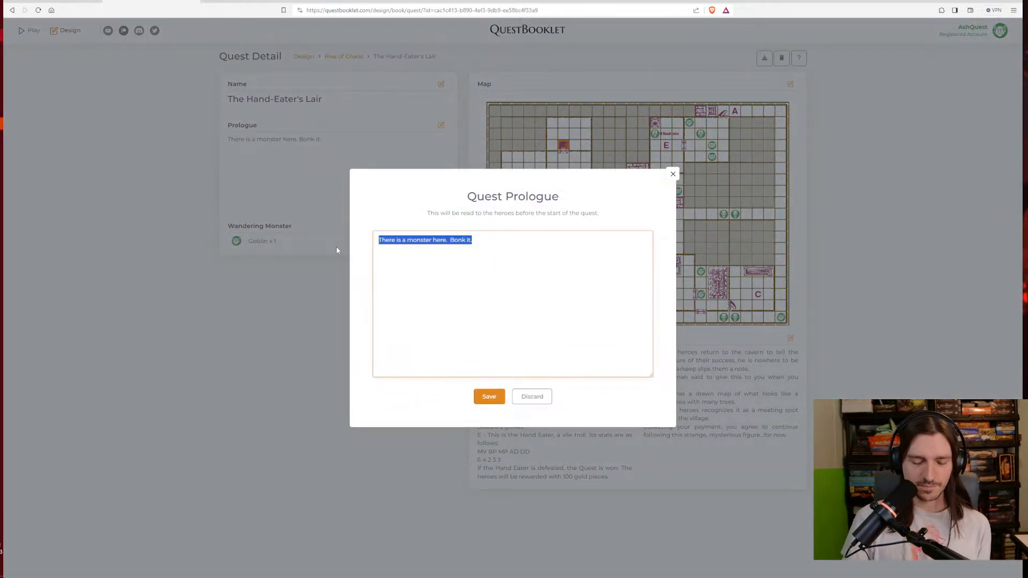
{"action": "type", "text": "Th"}
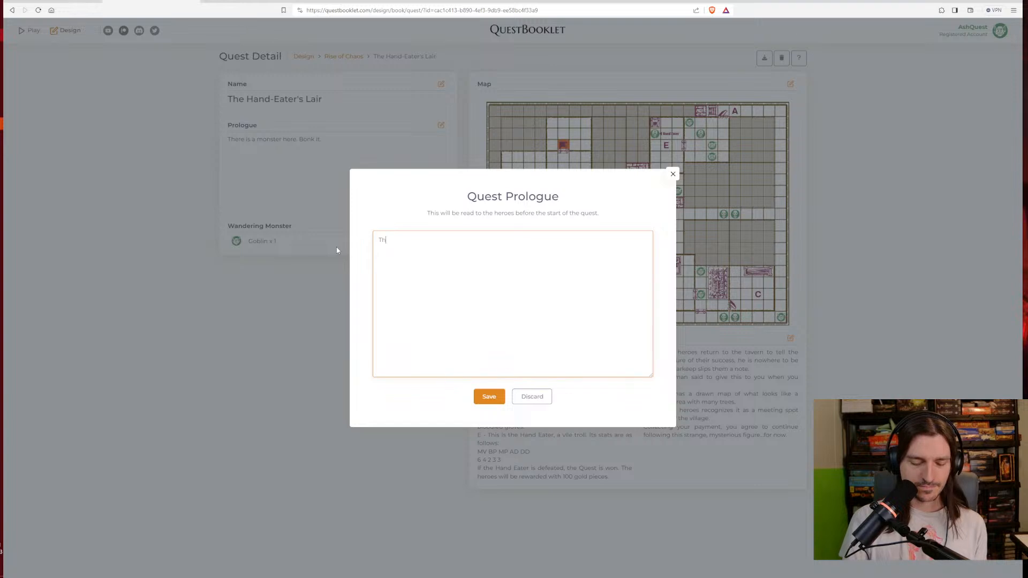
{"action": "type", "text": "e adventuring pa"}
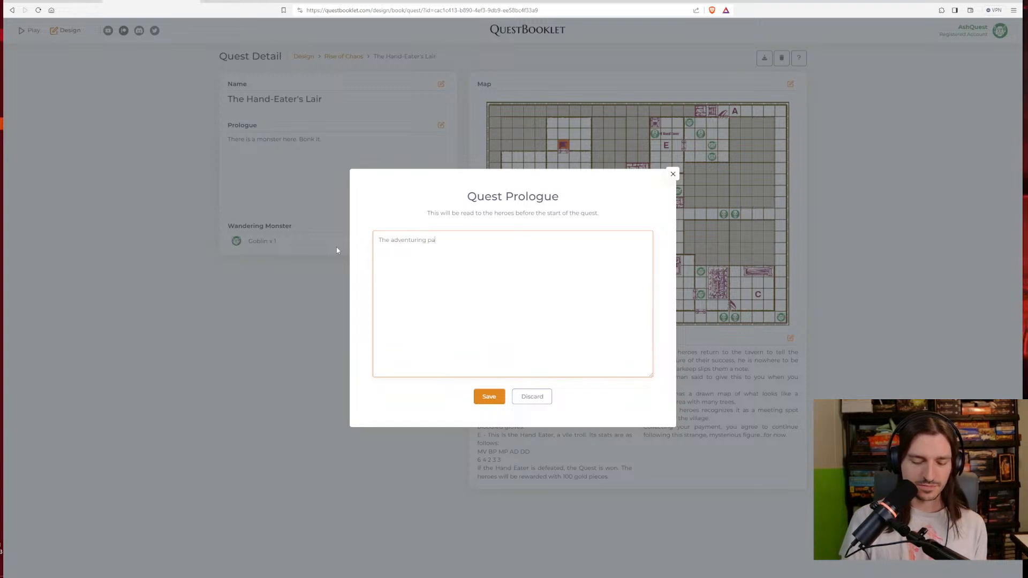
{"action": "type", "text": "rty finishe"}
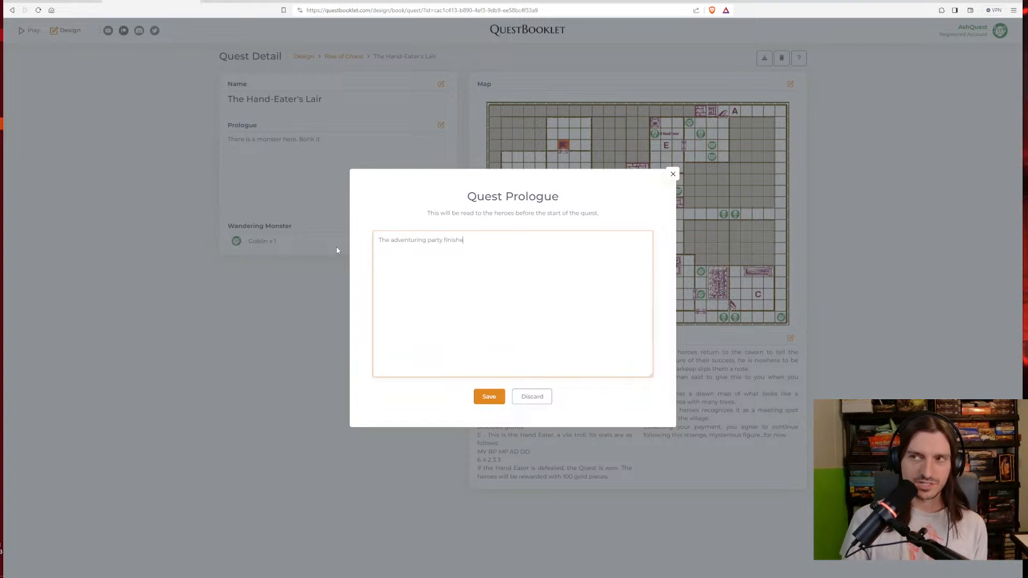
{"action": "type", "text": "d"}
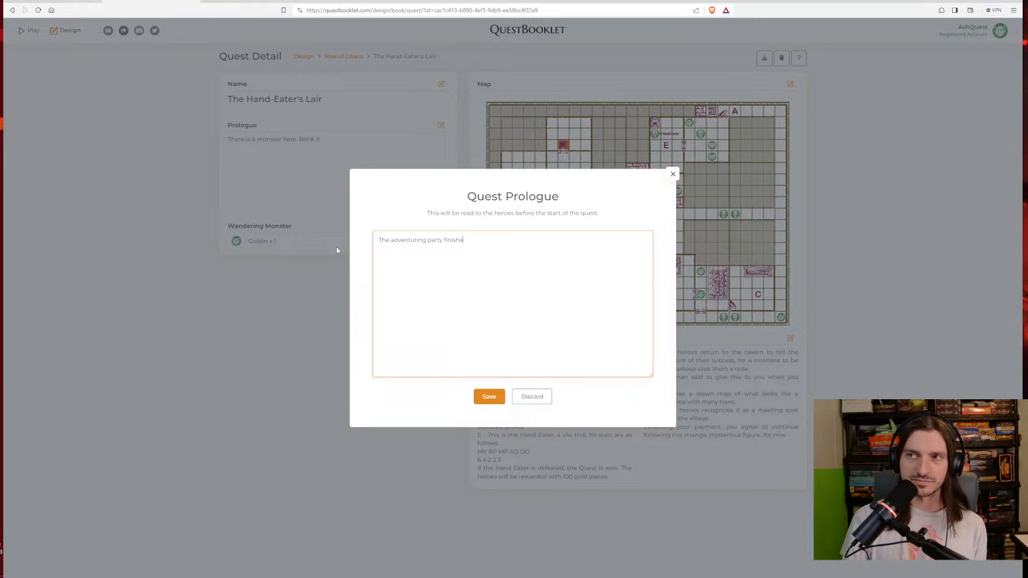
{"action": "type", "text": " listening to the "}
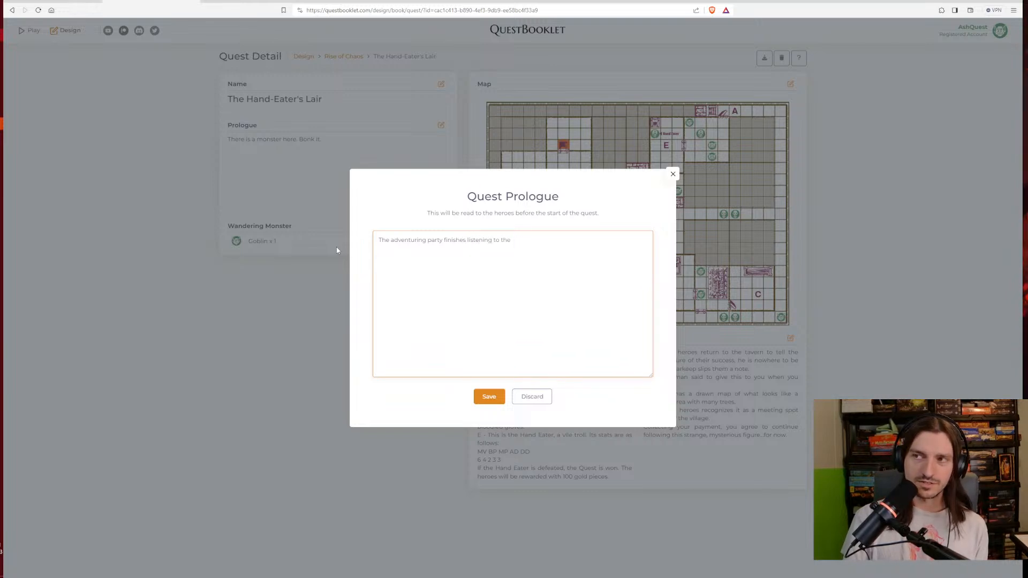
{"action": "type", "text": "mysterious "}
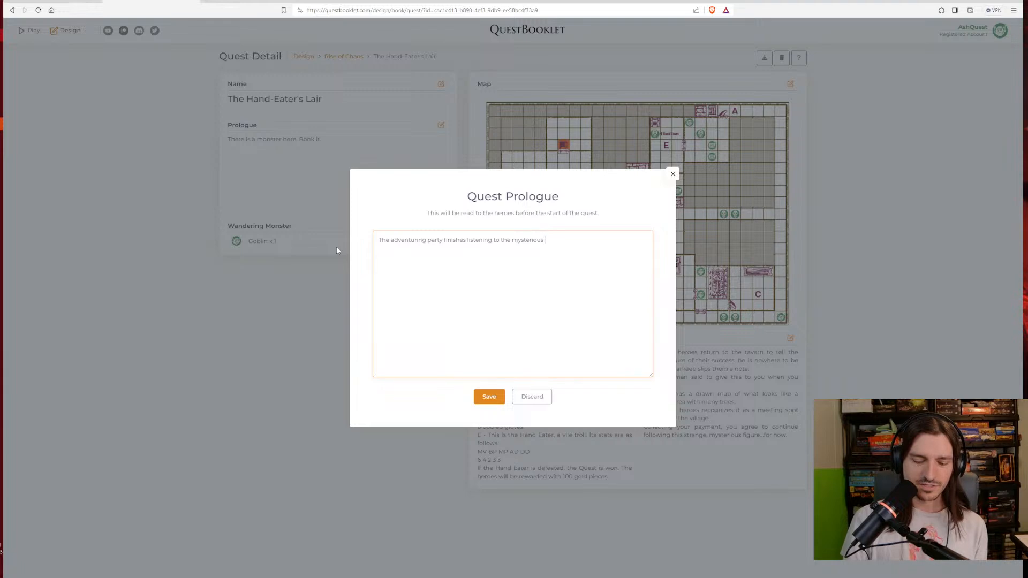
{"action": "type", "text": "figure's tale"}
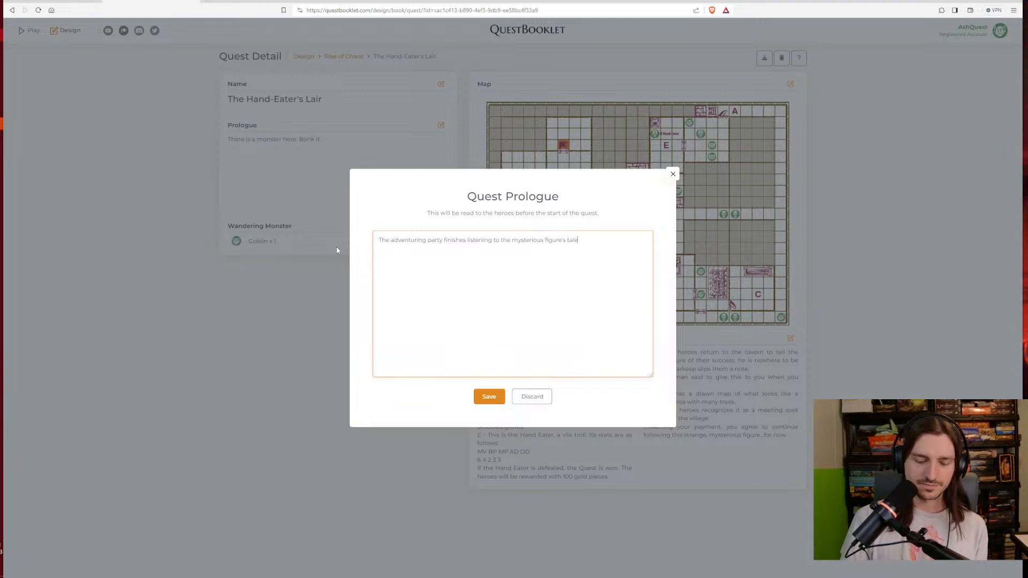
{"action": "type", "text": "\""}
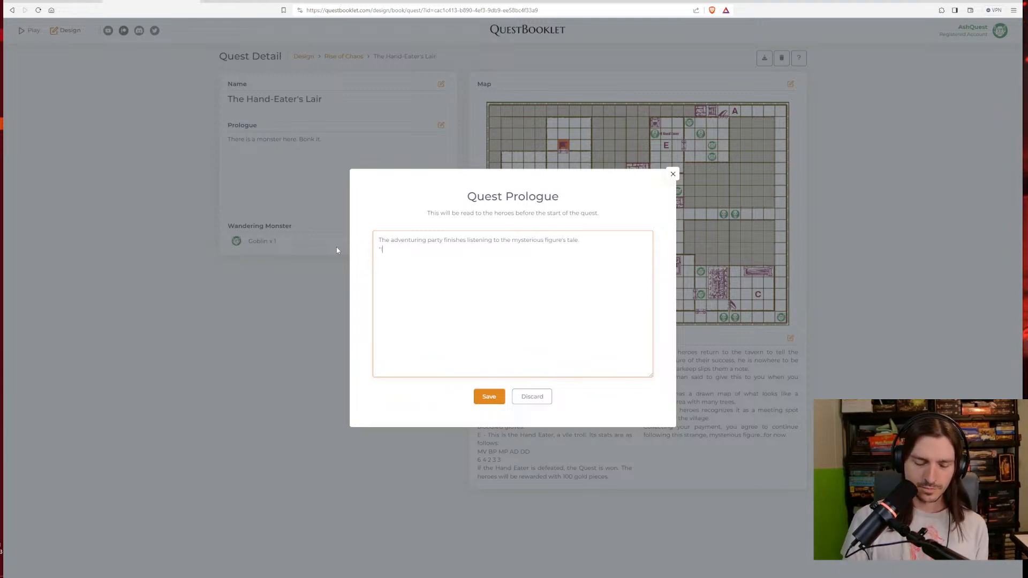
{"action": "type", "text": "Into"}
{"action": "key", "text": "BackSpace"}
{"action": "key", "text": "BackSpace"}
{"action": "key", "text": "BackSpace"}
{"action": "key", "text": "BackSpace"}
{"action": "key", "text": "BackSpace"}
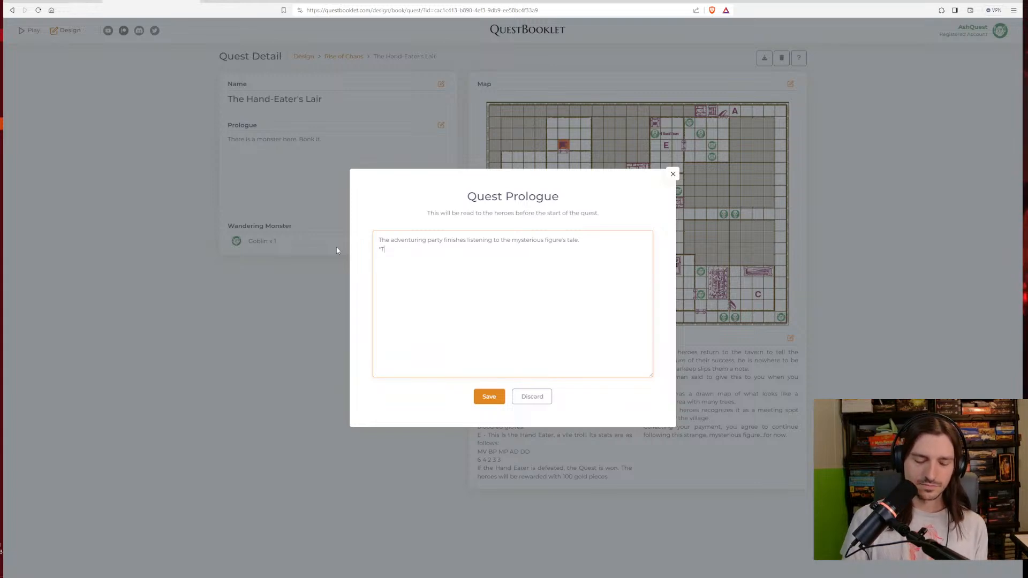
Begin the prologue's second line with an opening quotation mark and the words "This doesn't sound as rewarding"
{"action": "type", "text": "\"This doesn't sou"}
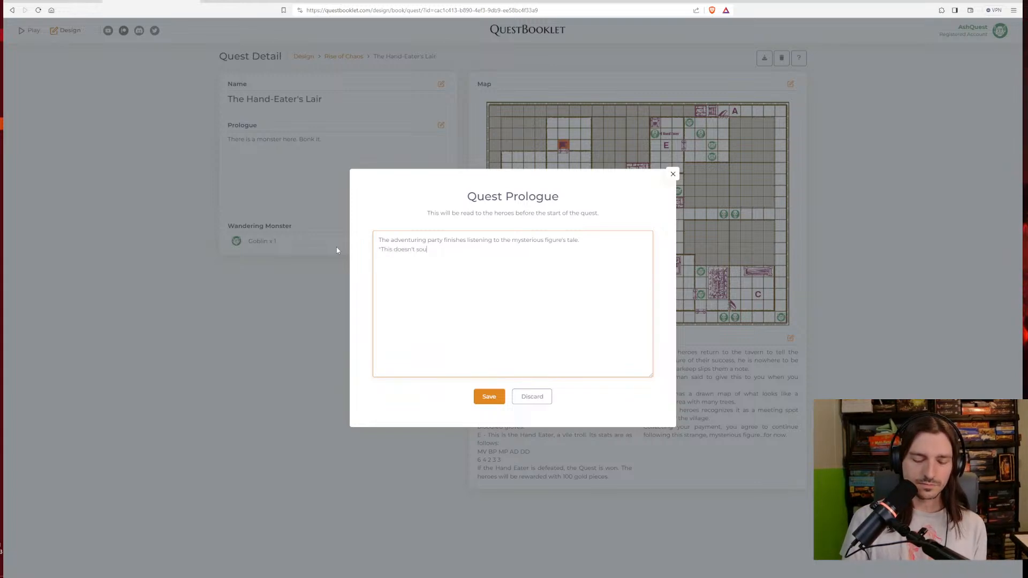
{"action": "type", "text": "nd as rewarding as"}
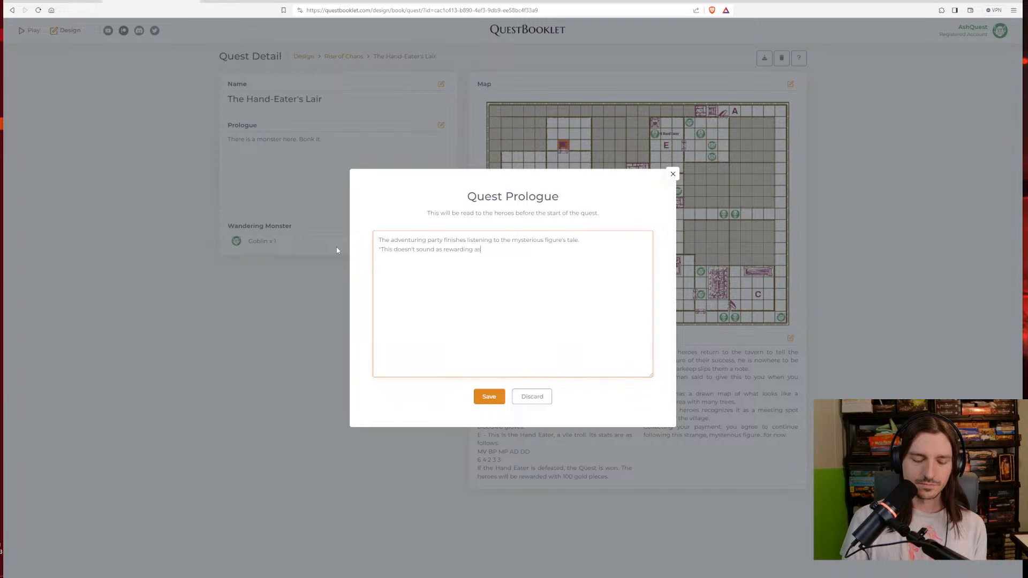
{"action": "type", "text": " teh quest"}
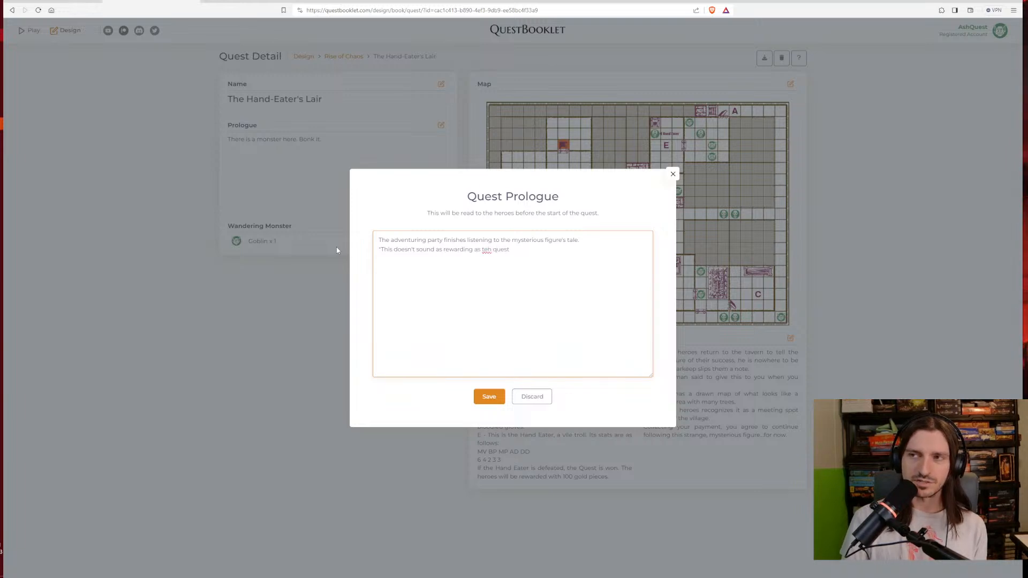
{"action": "key", "text": "BackSpace"}
{"action": "key", "text": "BackSpace"}
{"action": "key", "text": "BackSpace"}
{"action": "key", "text": "BackSpace"}
{"action": "key", "text": "BackSpace"}
{"action": "key", "text": "BackSpace"}
{"action": "key", "text": "BackSpace"}
{"action": "key", "text": "BackSpace"}
{"action": "key", "text": "BackSpace"}
{"action": "key", "text": "BackSpace"}
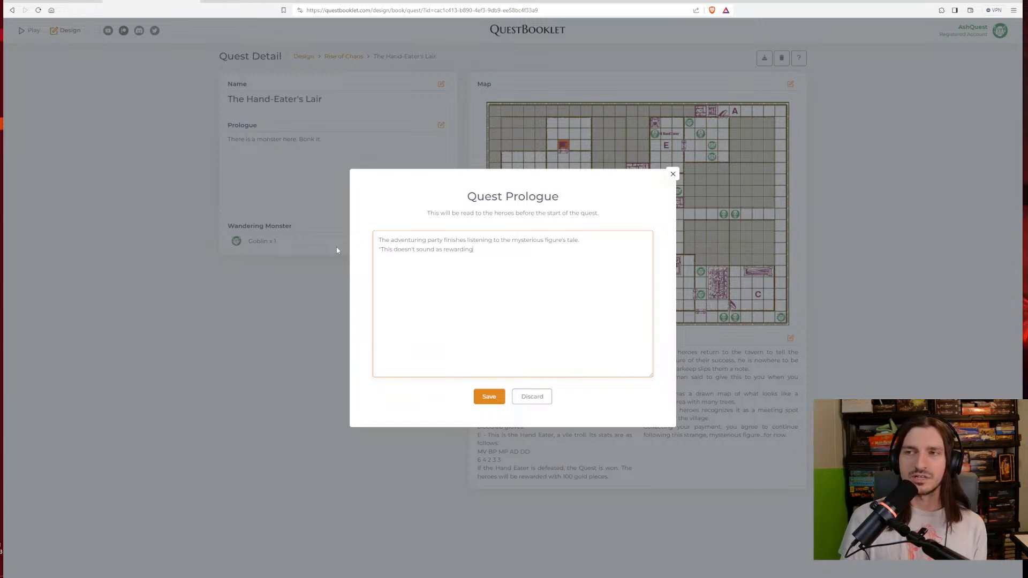
Complete the second line with "as the quests on the board," followed by "says one of the party."
{"action": "type", "text": "as the "}
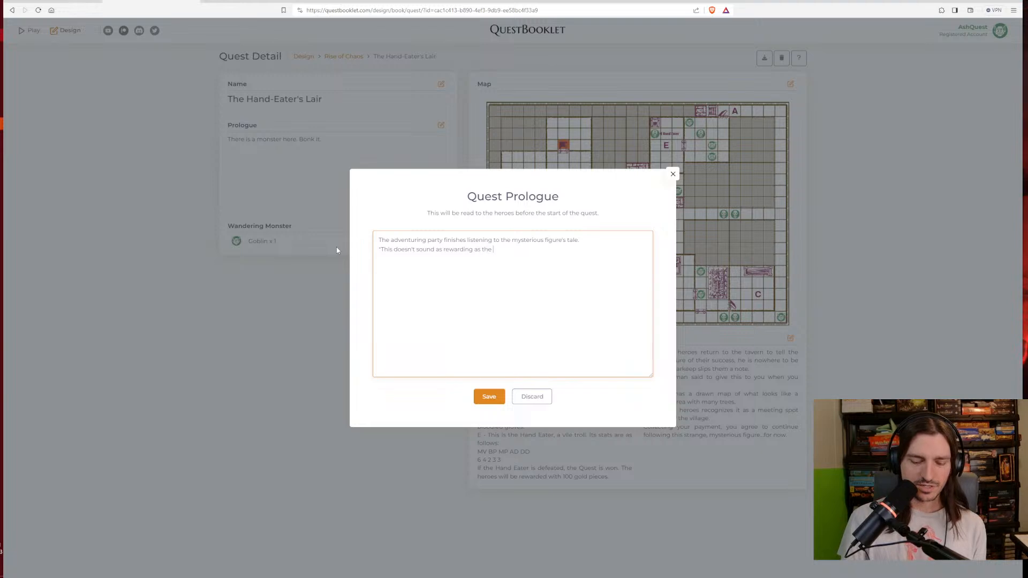
{"action": "type", "text": "quests on the board"}
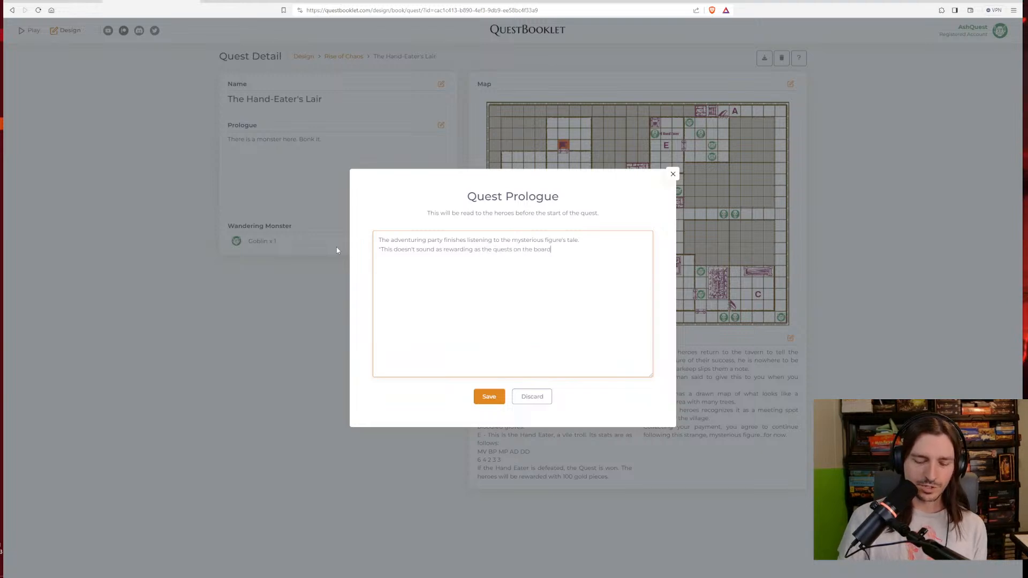
{"action": "type", "text": ",\""}
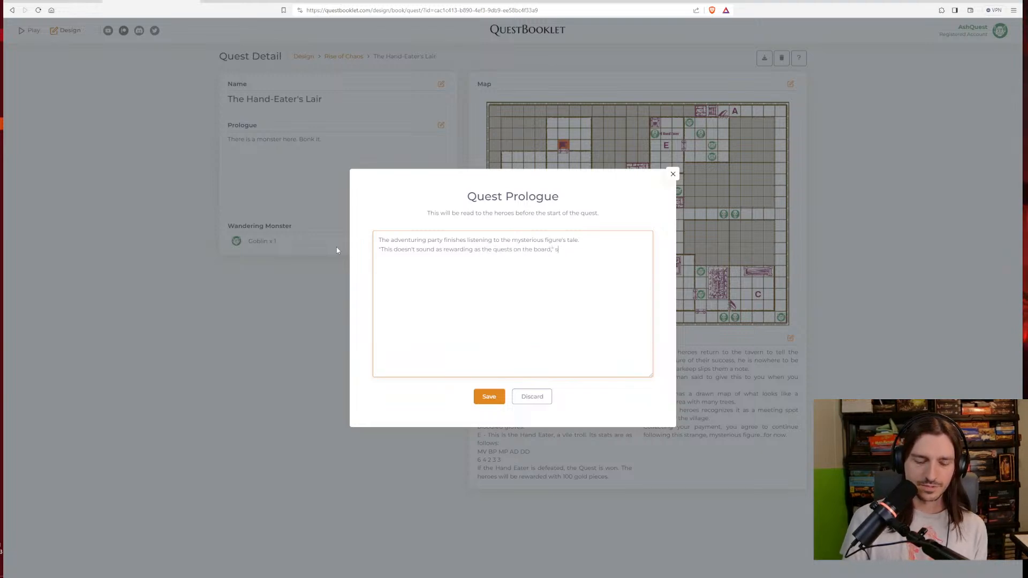
{"action": "type", "text": " says one of the party."}
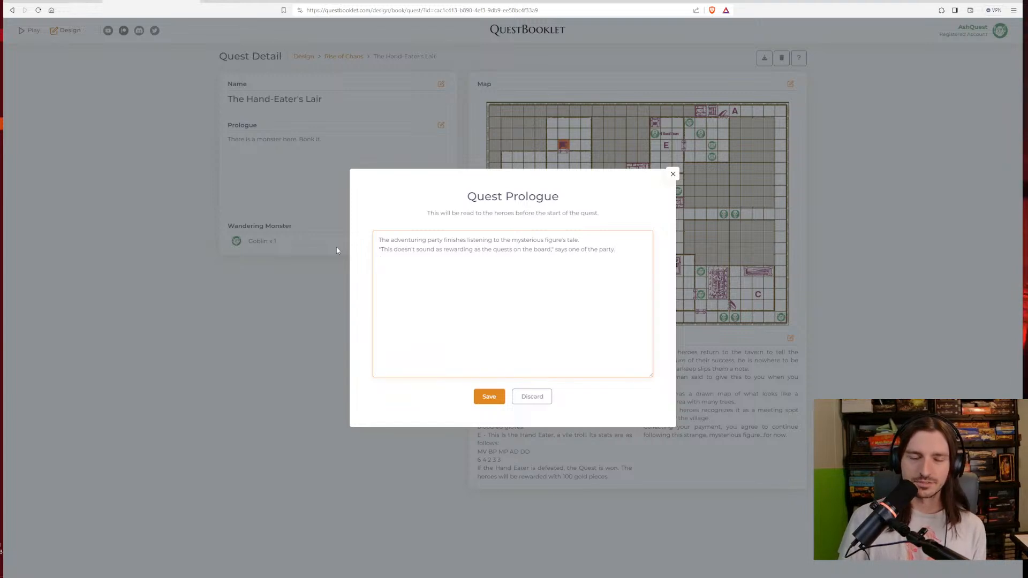
Add a third prologue line reading "But let's do this one. If there really is a troll eating hands," after an opening quotation mark
{"action": "key", "text": "Return"}
{"action": "type", "text": "\"But"}
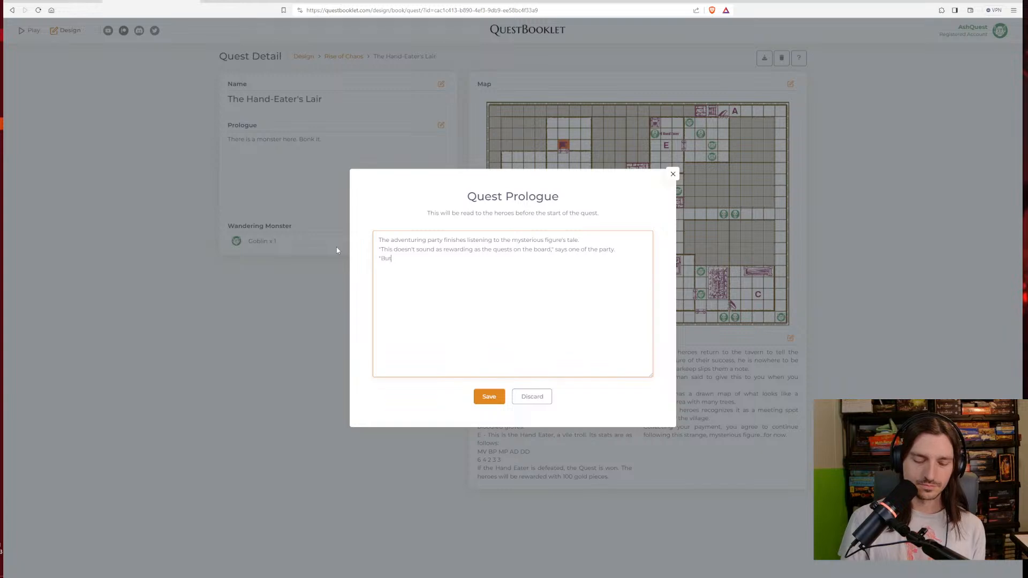
{"action": "type", "text": "let's d"}
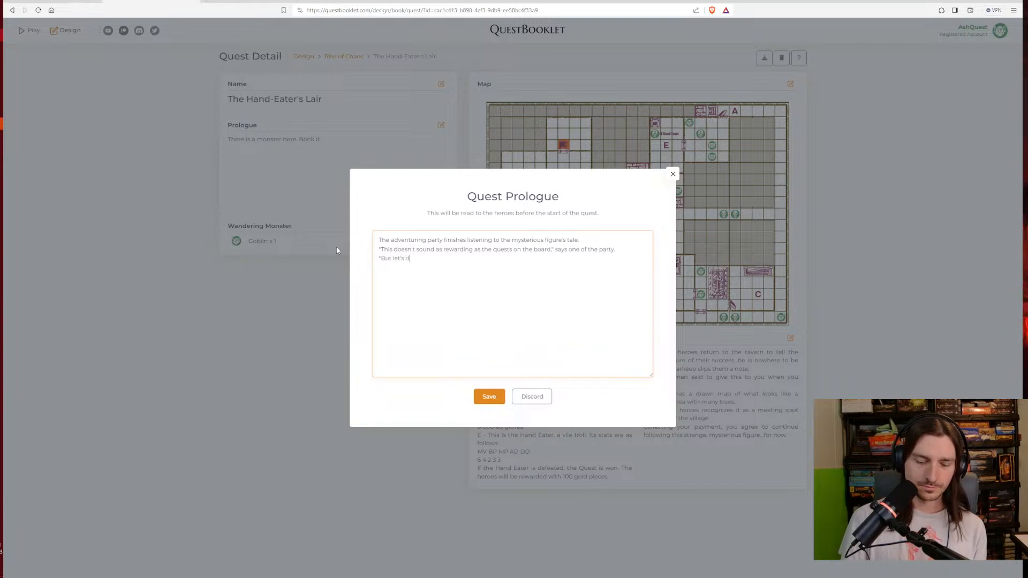
{"action": "type", "text": "o this one"}
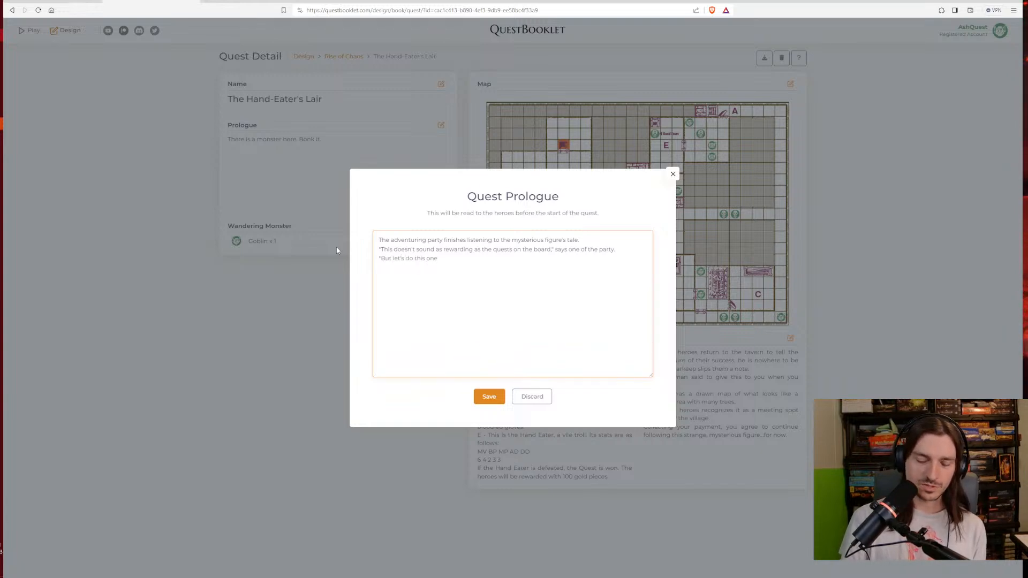
{"action": "type", "text": ".  "}
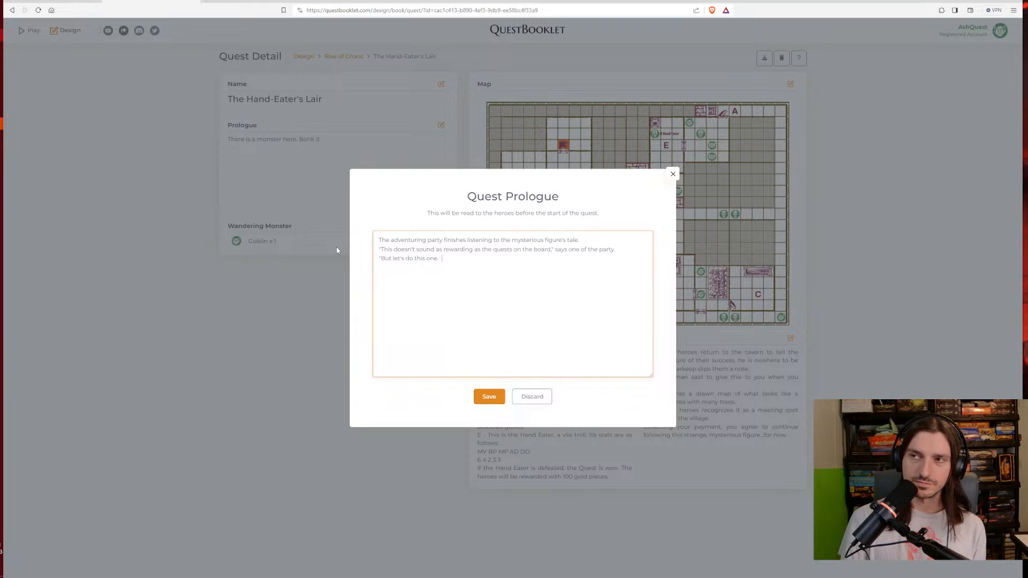
{"action": "type", "text": "If there re"}
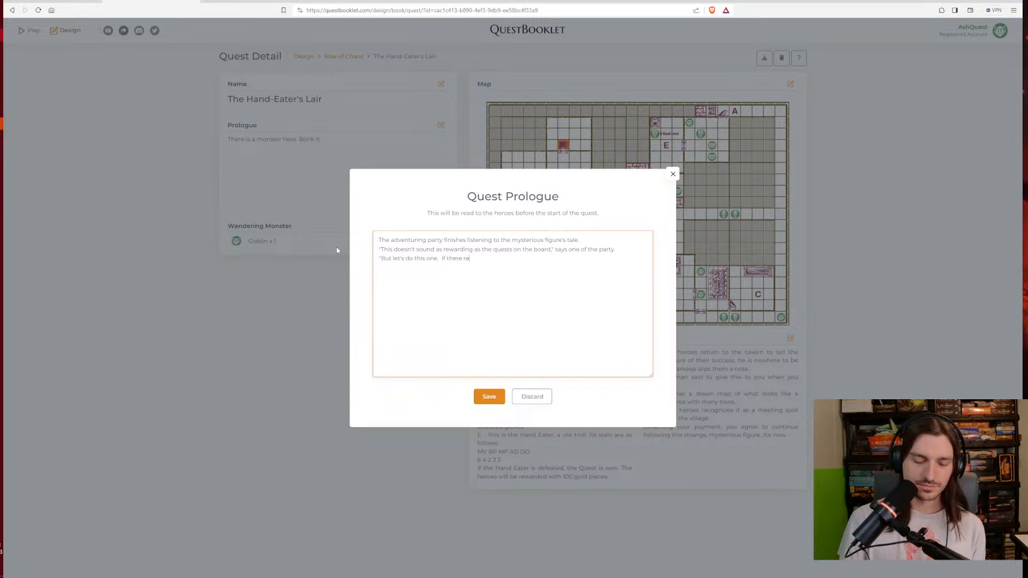
{"action": "type", "text": "ally is a troll"}
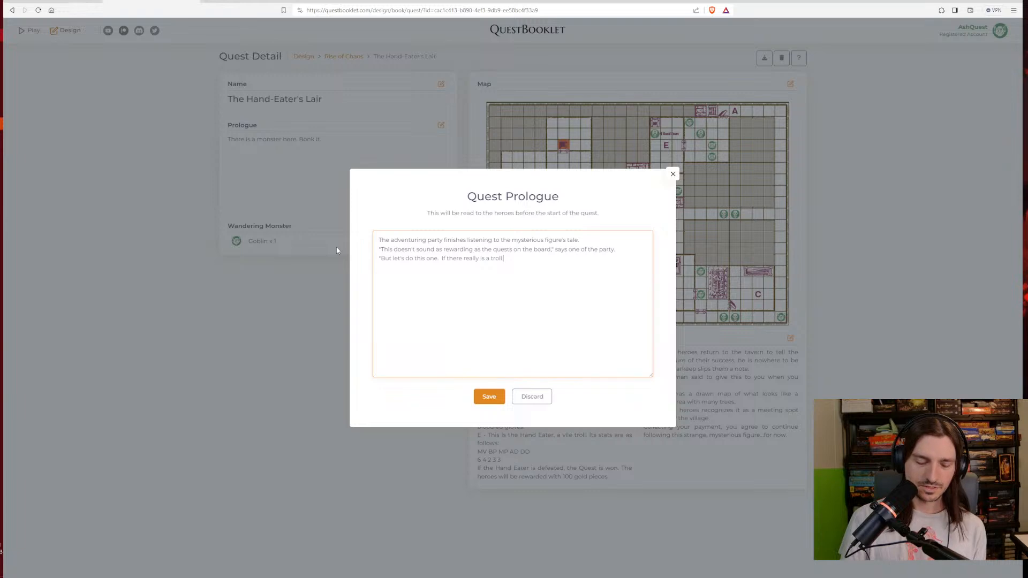
{"action": "type", "text": " eating hands,"}
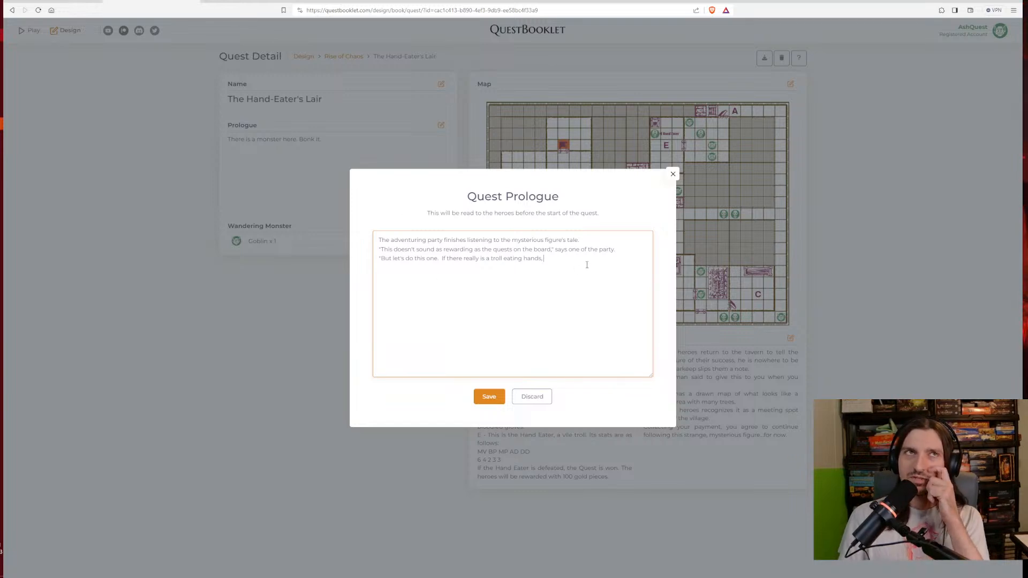
Replace the prologue's second and third lines with an opening quotation mark and "So,"
{"action": "left_click_drag", "start_coordinate": [594, 262], "coordinate": [353, 219]}
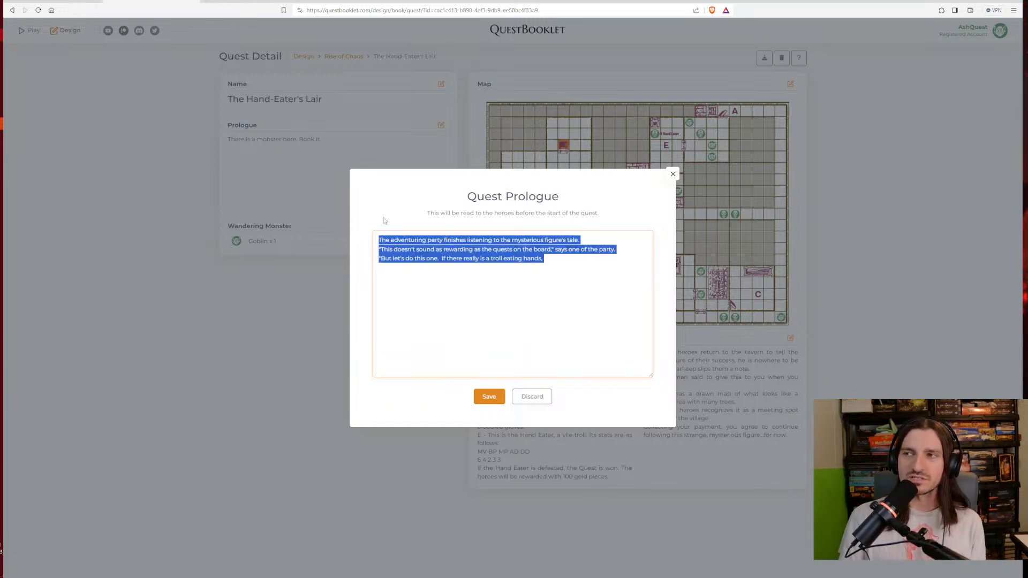
{"action": "left_click", "coordinate": [593, 278]}
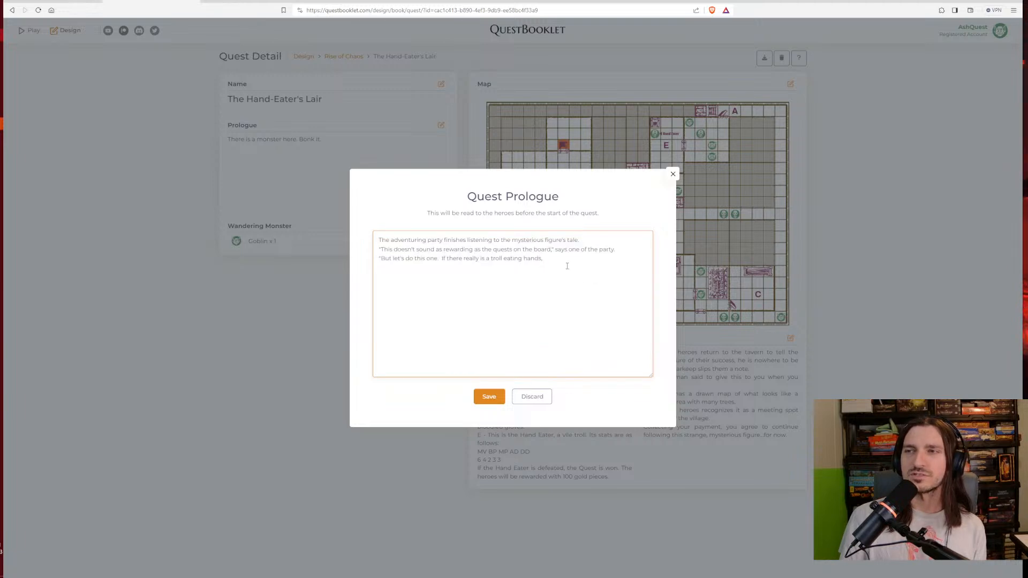
{"action": "left_click_drag", "start_coordinate": [567, 266], "coordinate": [374, 246]}
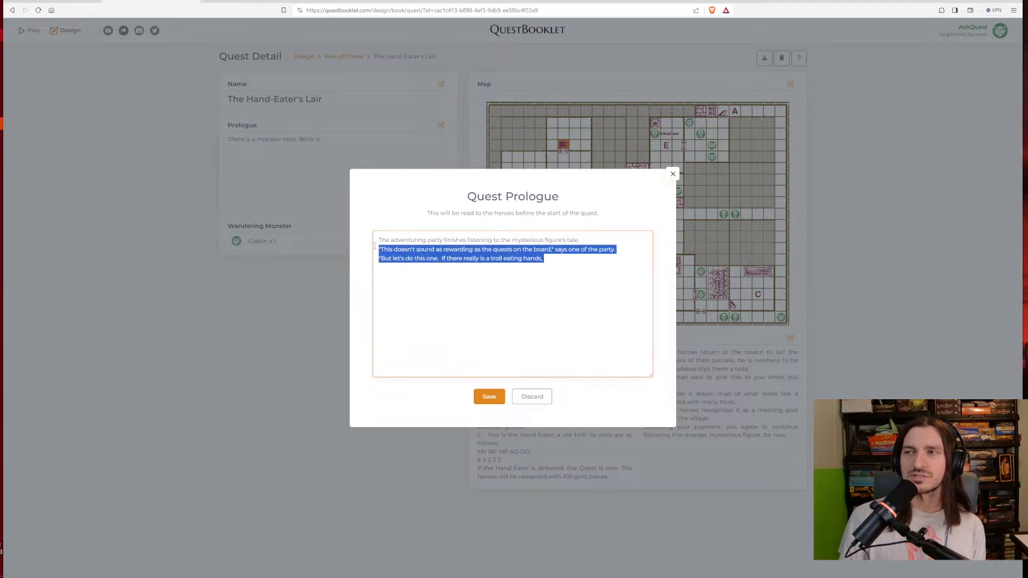
{"action": "type", "text": "\""}
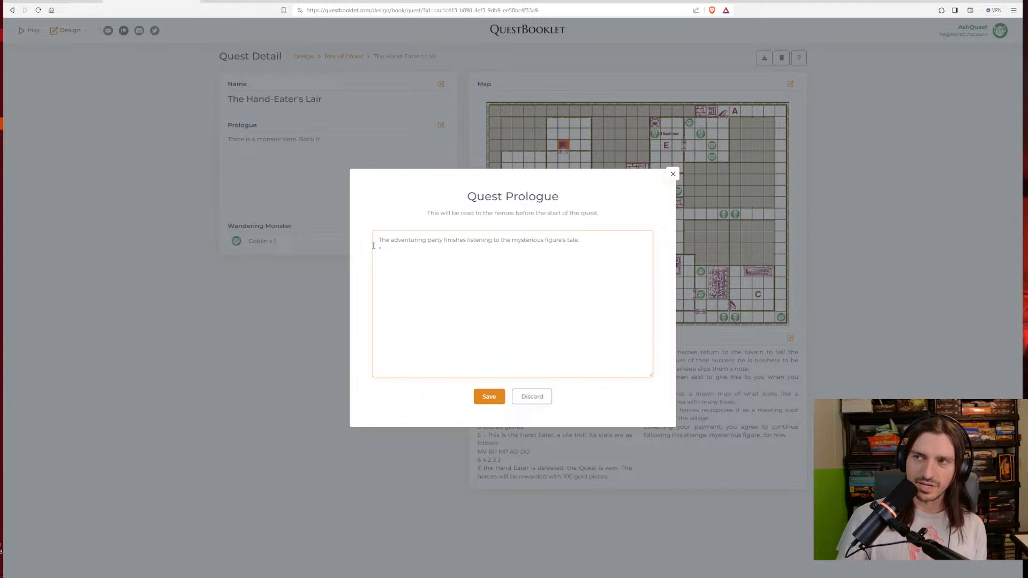
{"action": "type", "text": "So,"}
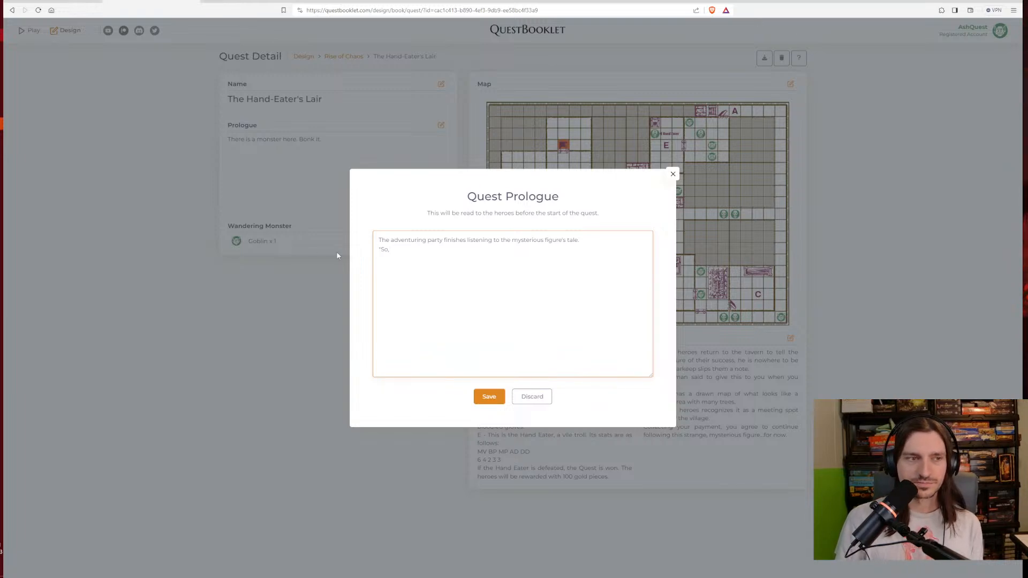
Fill the prologue after "So," with gibberish placeholder text on the second, third and fourth lines
{"action": "type", "text": "sfgasfgfgsdfgsdfgs"}
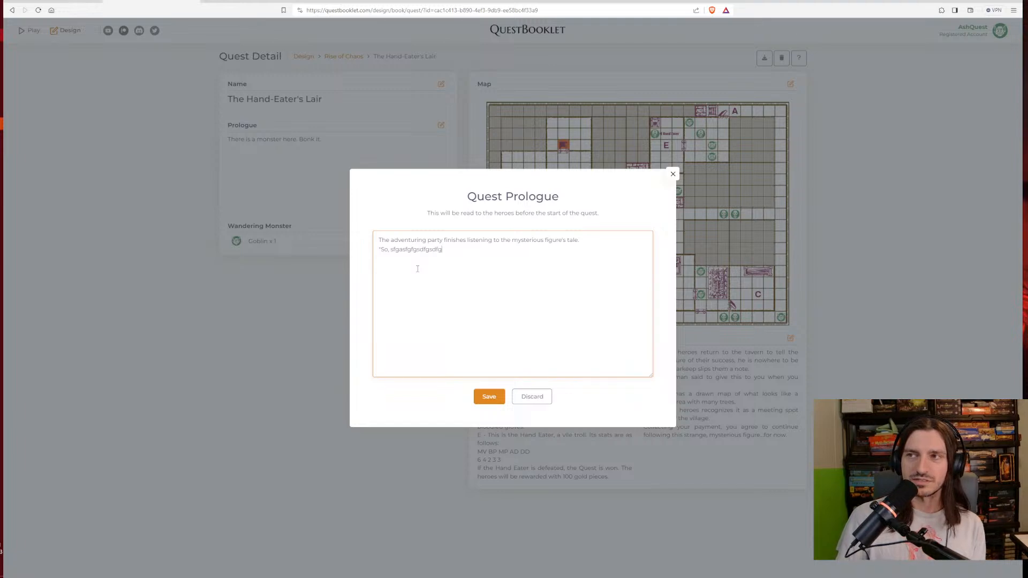
{"action": "key", "text": "Return"}
{"action": "type", "text": "dfgsdfgsdfgsdfgs"}
{"action": "type", "text": "dfgdsfgsdgsdfgsdfgsdfgsdfg"}
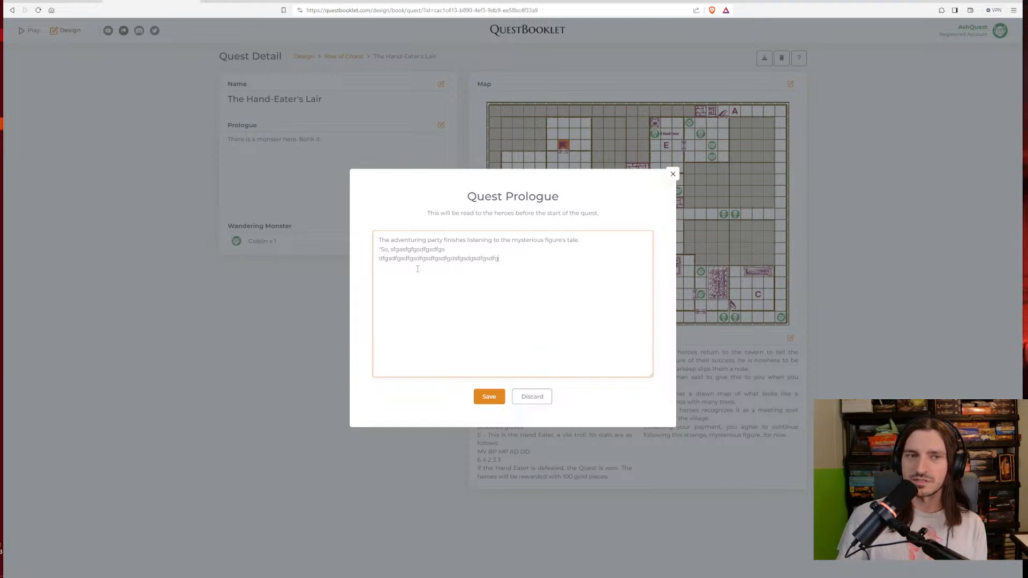
{"action": "key", "text": "Return"}
{"action": "type", "text": "sdfgsdfgsdfgsdfgsdgsdfgsdfgsdfgs"}
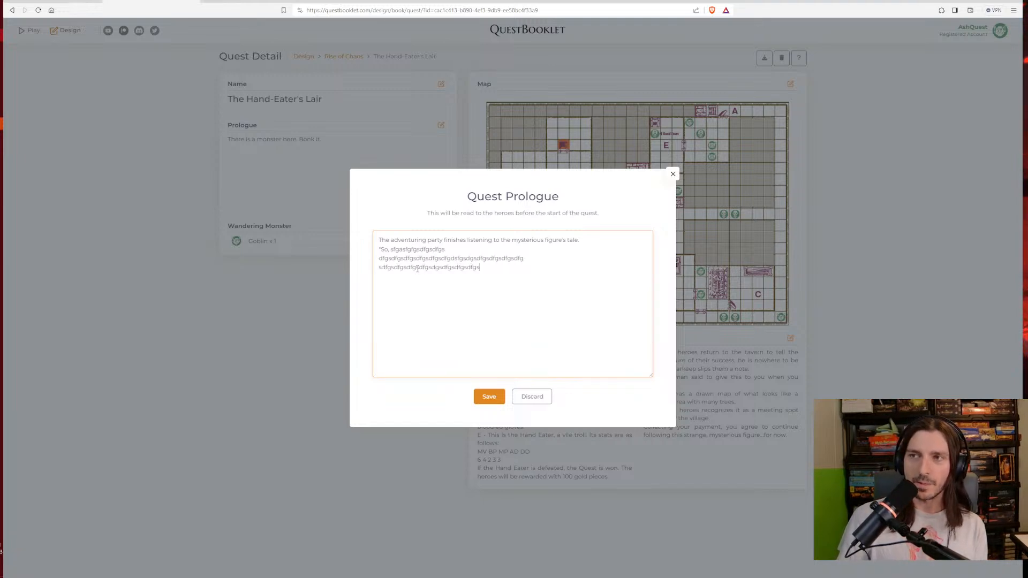
{"action": "type", "text": "dfgsdfgsdfgsdfgsdfgsdfgsdfgsdfgsdfgdfgsdfgsdfg"}
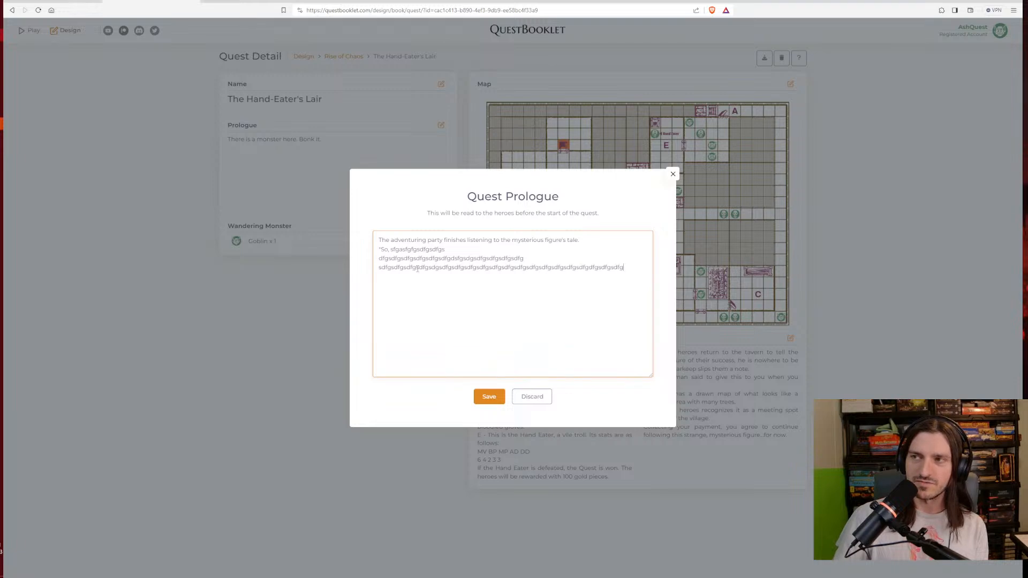
{"action": "key", "text": "Up"}
{"action": "type", "text": "sdfg gsfdgsdfgsdfg dsf gsdf gsdf sdfg"}
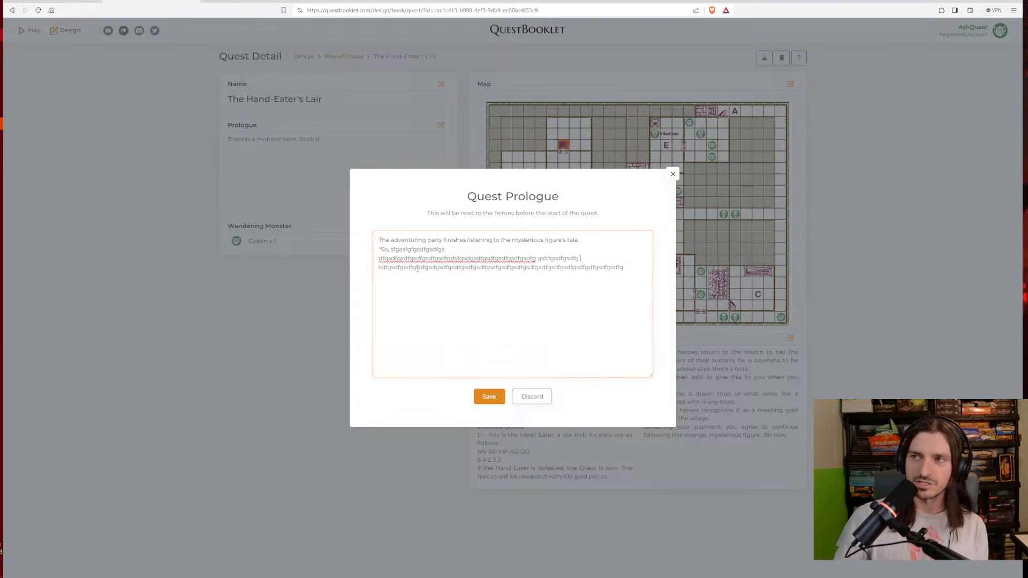
{"action": "type", "text": " sdfgsdfg sd"}
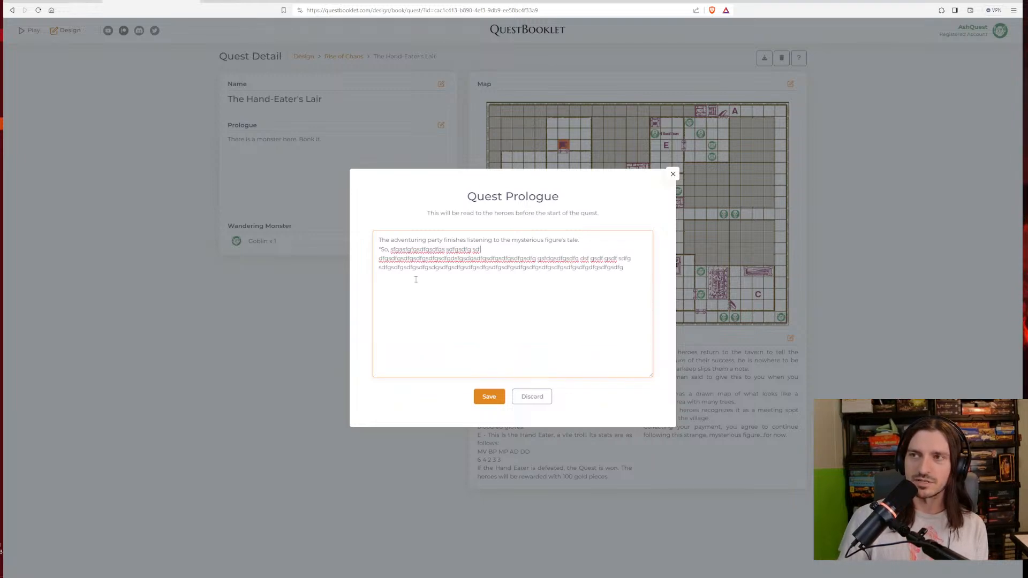
{"action": "type", "text": " f sfgsfd sf gsg sdf s f"}
Break the long placeholder string on the prologue's third line into shorter words with spaces, undoing any accidental deletion
{"action": "left_click", "coordinate": [451, 260]}
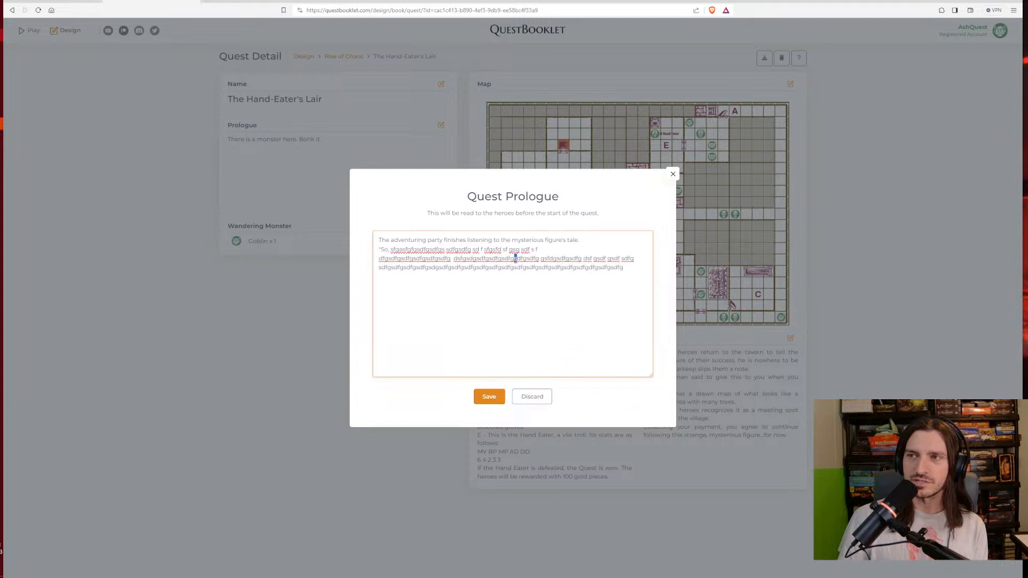
{"action": "left_click", "coordinate": [515, 258]}
{"action": "left_click", "coordinate": [426, 260]}
{"action": "left_click_drag", "start_coordinate": [398, 259], "coordinate": [398, 266]}
{"action": "key", "text": "BackSpace"}
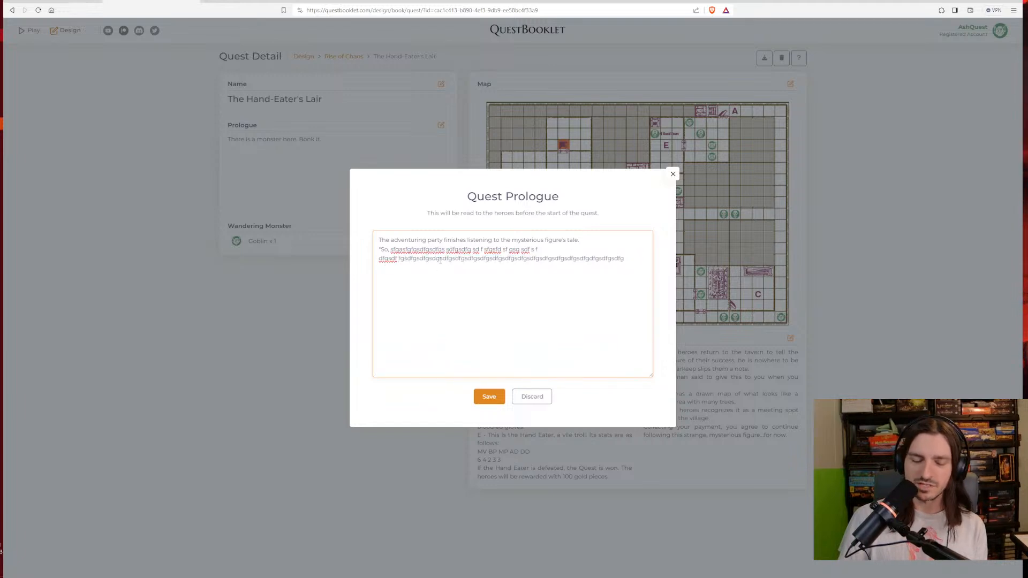
{"action": "key", "text": "ctrl+z"}
Break the placeholder string on the prologue's fourth line into shorter words with spaces and save the prologue
{"action": "left_click", "coordinate": [464, 268]}
{"action": "left_click", "coordinate": [519, 268]}
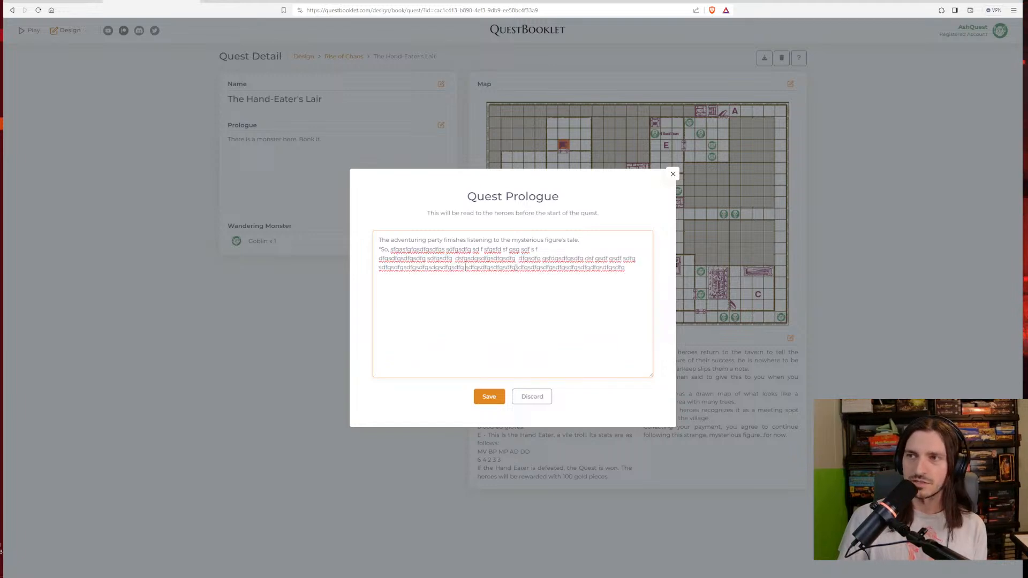
{"action": "left_click", "coordinate": [570, 268]}
{"action": "left_click", "coordinate": [590, 269]}
{"action": "left_click", "coordinate": [429, 268]}
{"action": "left_click", "coordinate": [407, 269]}
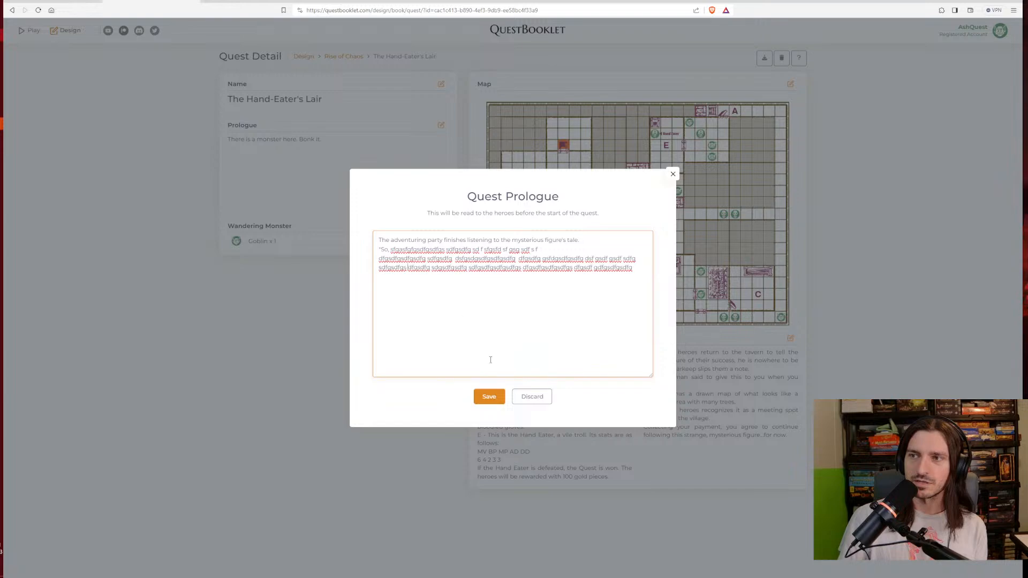
{"action": "left_click", "coordinate": [489, 396]}
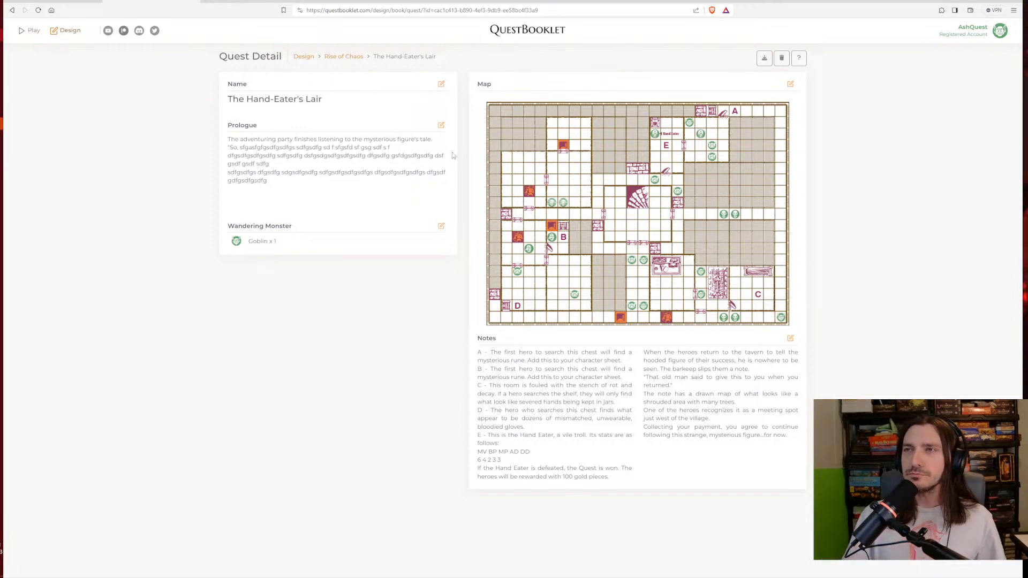
Reopen The Hand-Eater's Lair from the Rise of Chaos book and download it as a Letter (8.5" x 11") PDF to the Downloads folder
{"action": "left_click", "coordinate": [344, 57]}
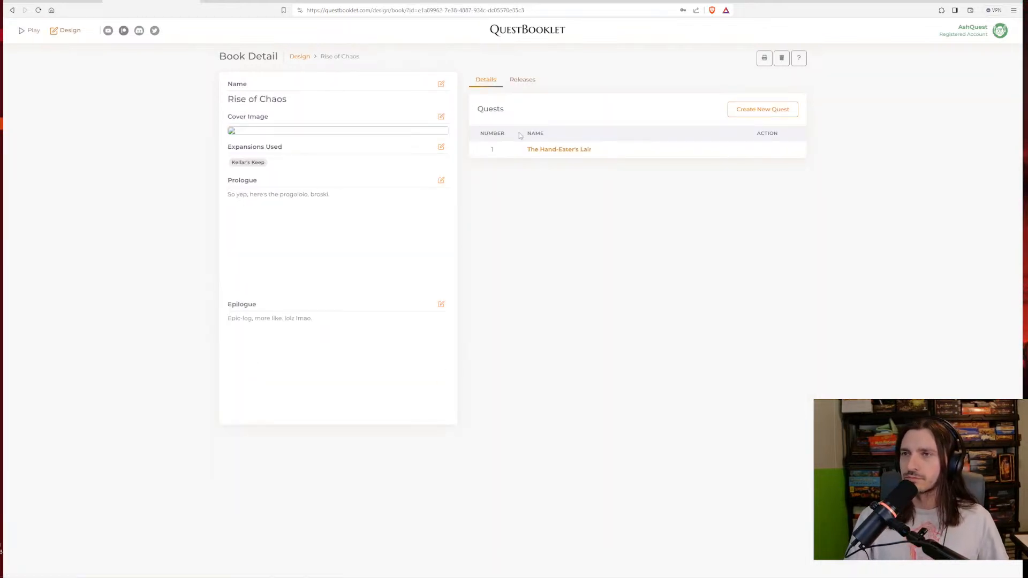
{"action": "left_click", "coordinate": [556, 149]}
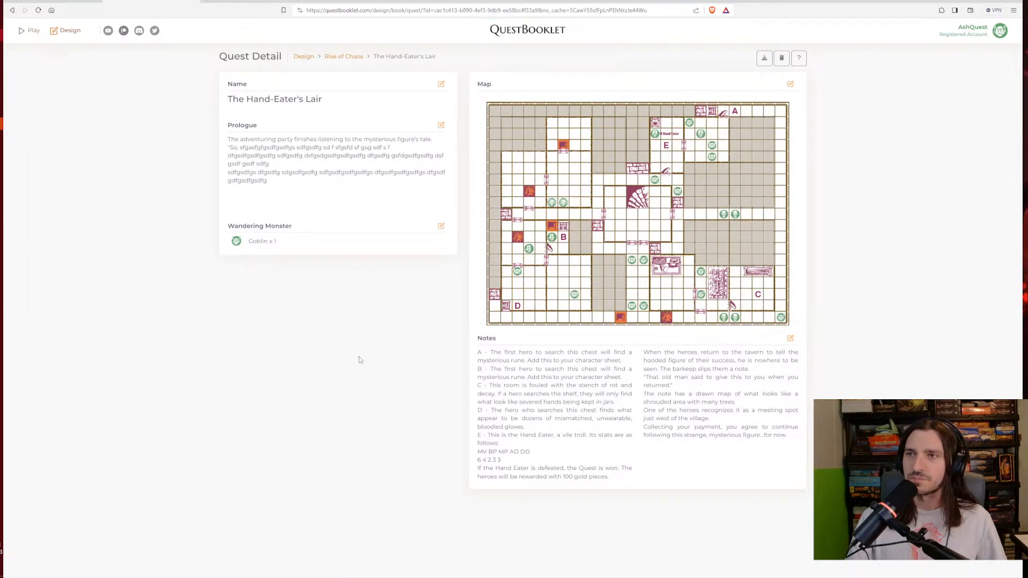
{"action": "left_click", "coordinate": [764, 58]}
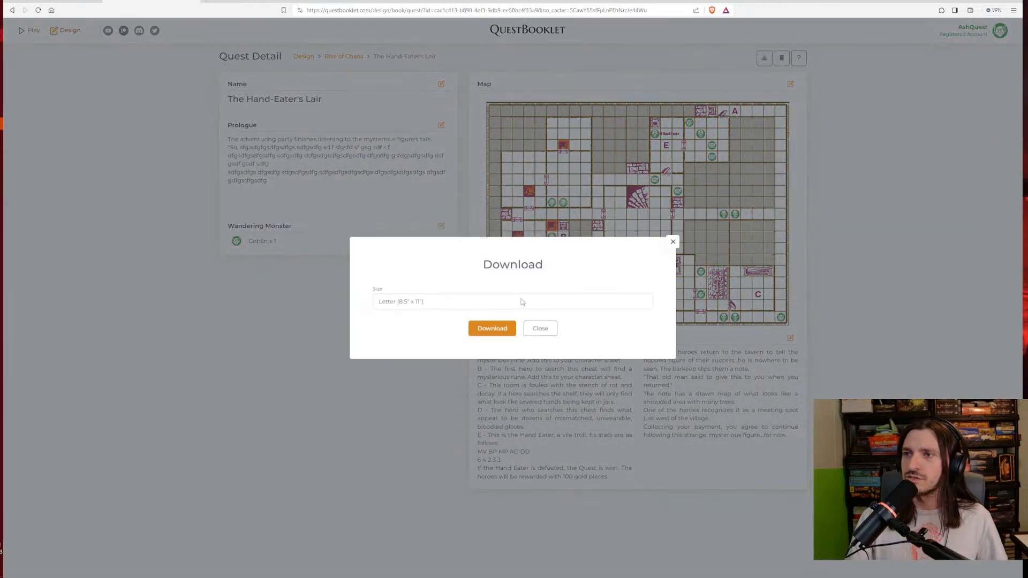
{"action": "left_click", "coordinate": [486, 332]}
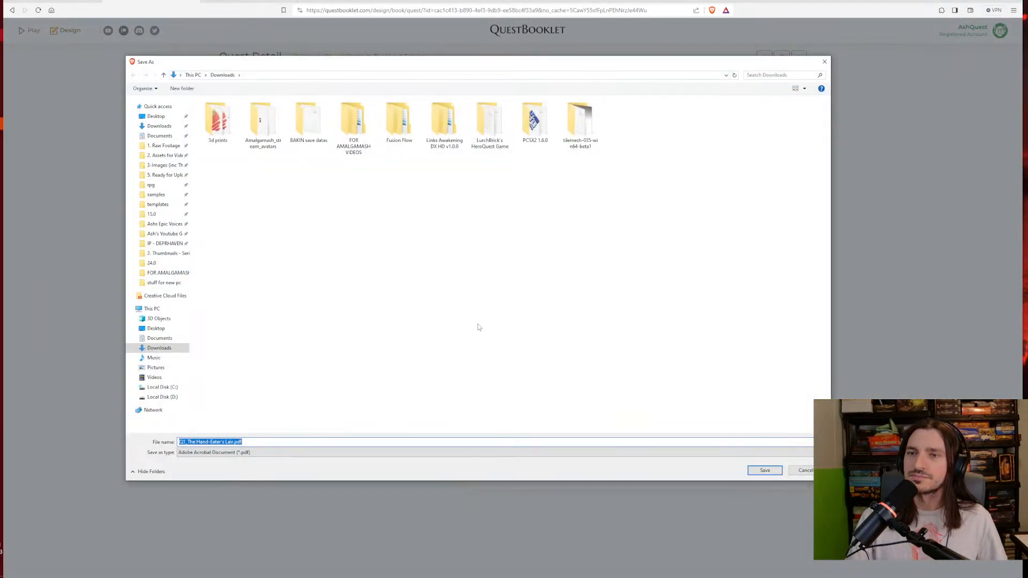
{"action": "left_click", "coordinate": [764, 470]}
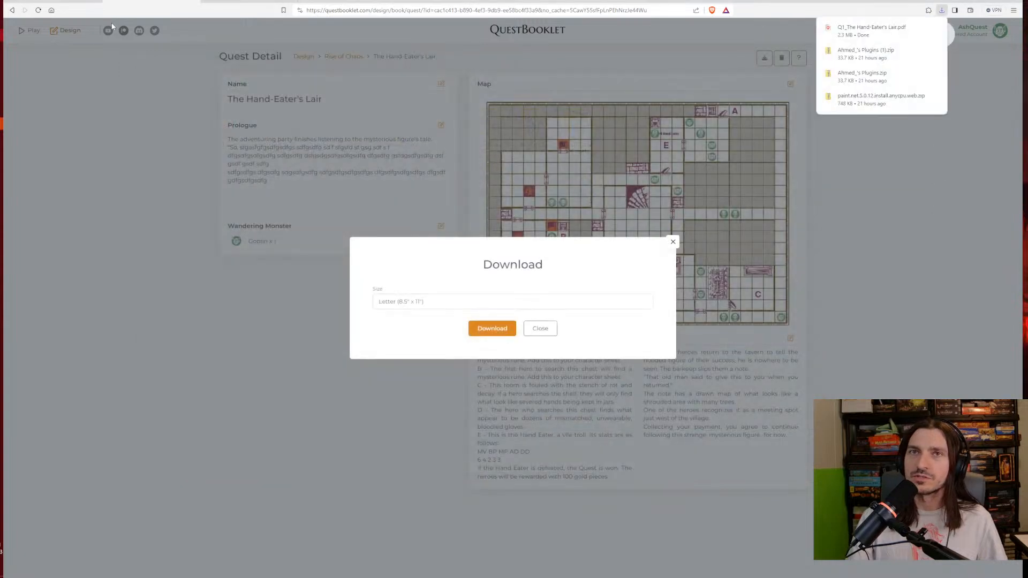
Review the downloaded quest PDF's map, prologue and notes layout, then return to the quest page and close the download options
{"action": "left_click", "coordinate": [870, 29]}
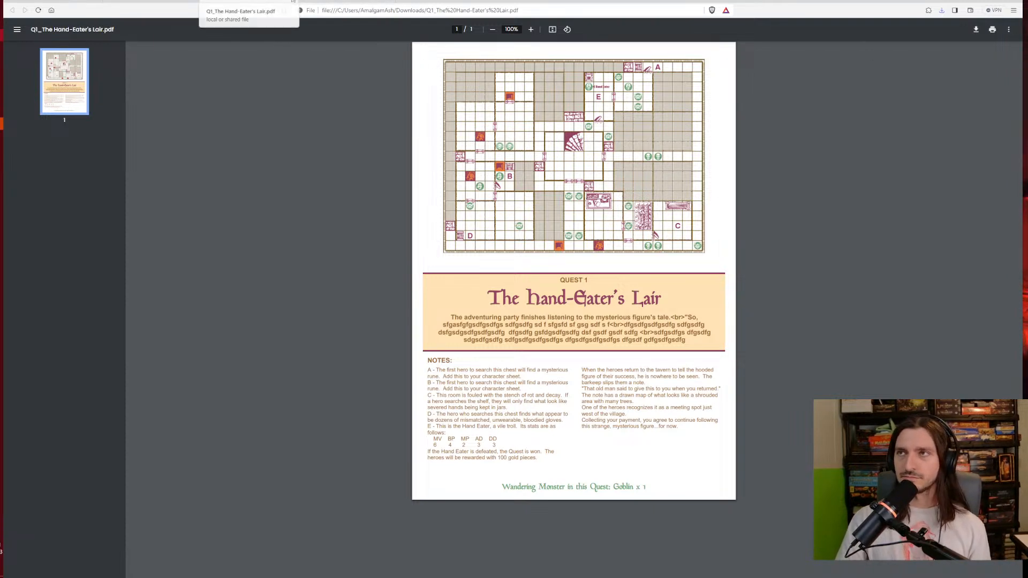
{"action": "left_click", "coordinate": [296, 4]}
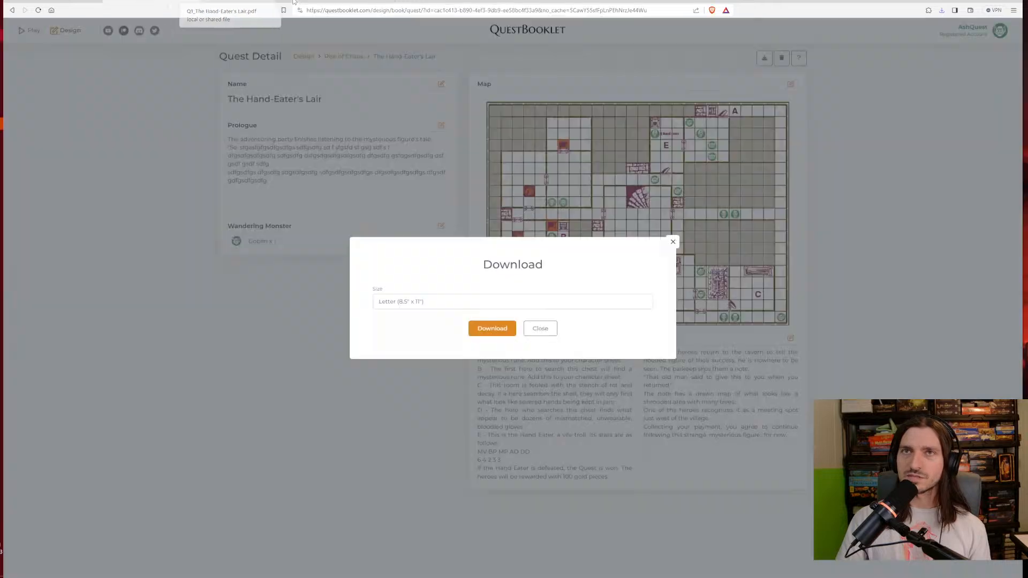
{"action": "left_click", "coordinate": [503, 302]}
{"action": "left_click", "coordinate": [499, 311]}
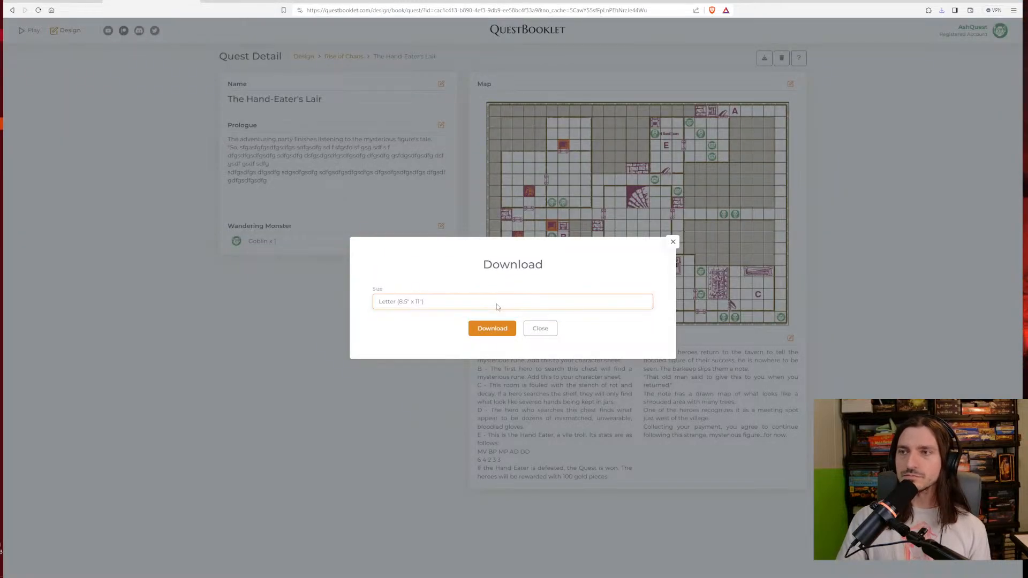
{"action": "left_click", "coordinate": [540, 328]}
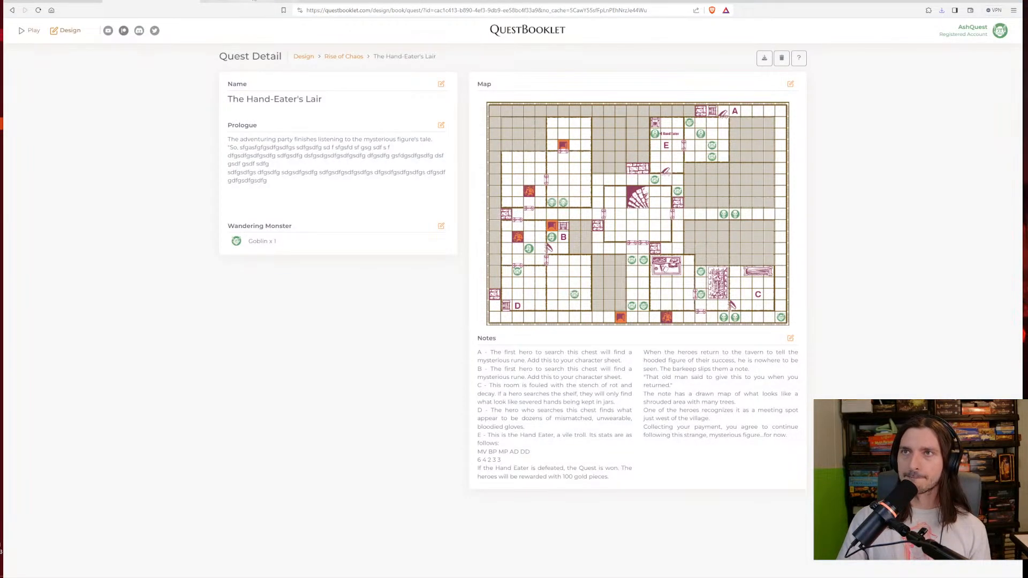
Go back to the list of quest books, open Rise of Chaos and start editing its cover image
{"action": "left_click", "coordinate": [303, 59]}
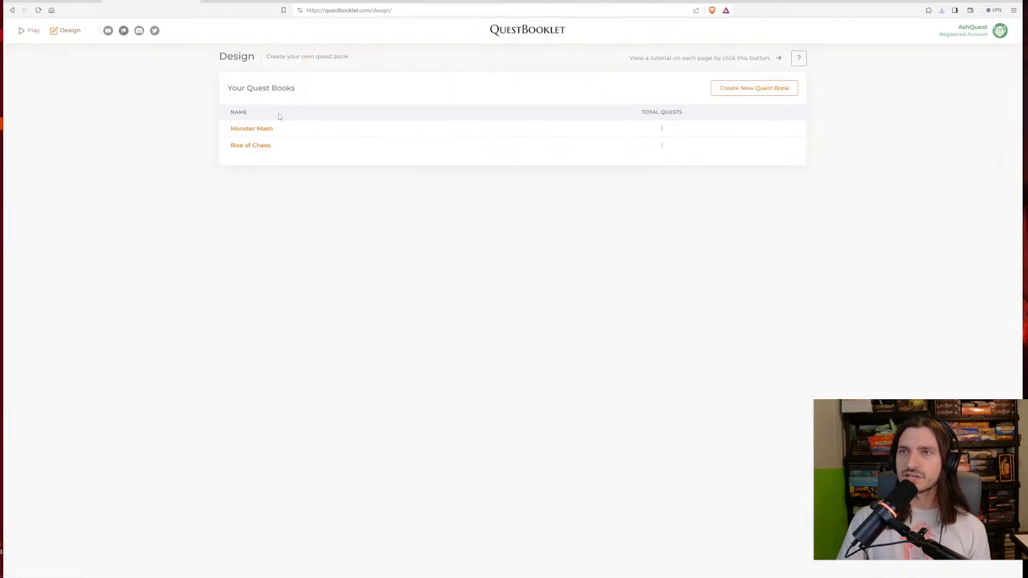
{"action": "left_click", "coordinate": [252, 145]}
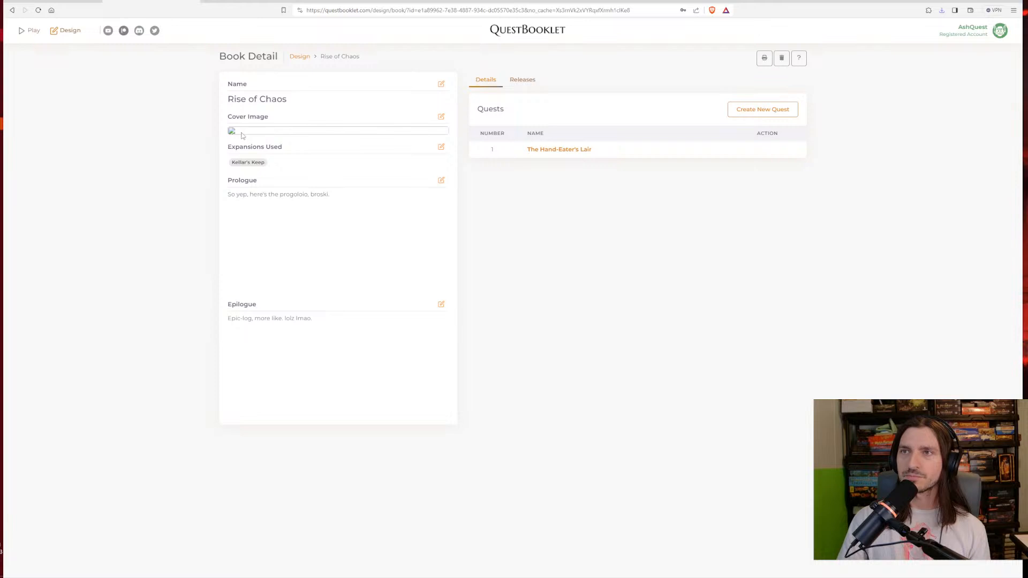
{"action": "left_click", "coordinate": [442, 118]}
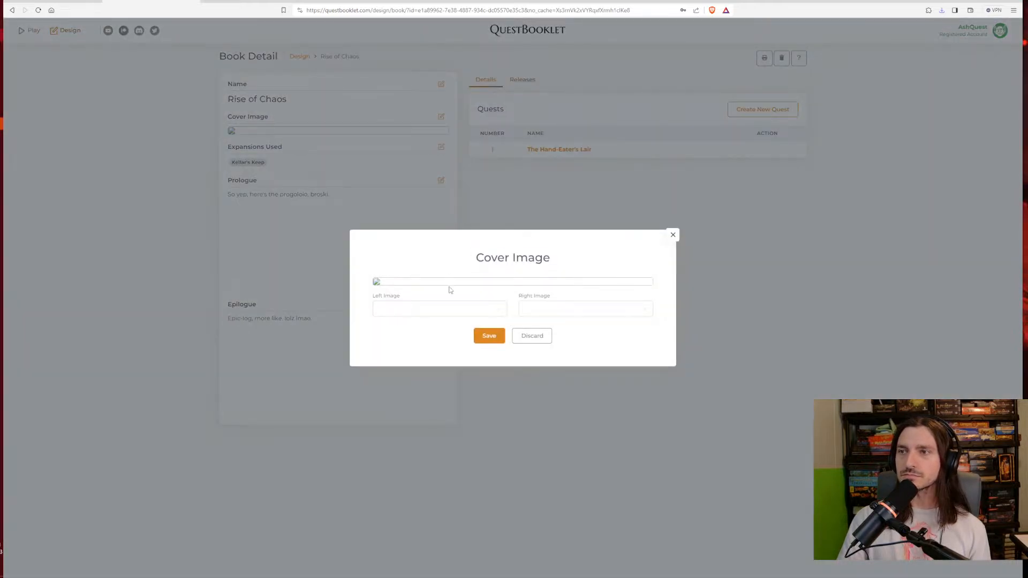
Look through the available artifact, treasure and spell pictures and choose Hazard Pit as the cover's left image
{"action": "left_click", "coordinate": [497, 310]}
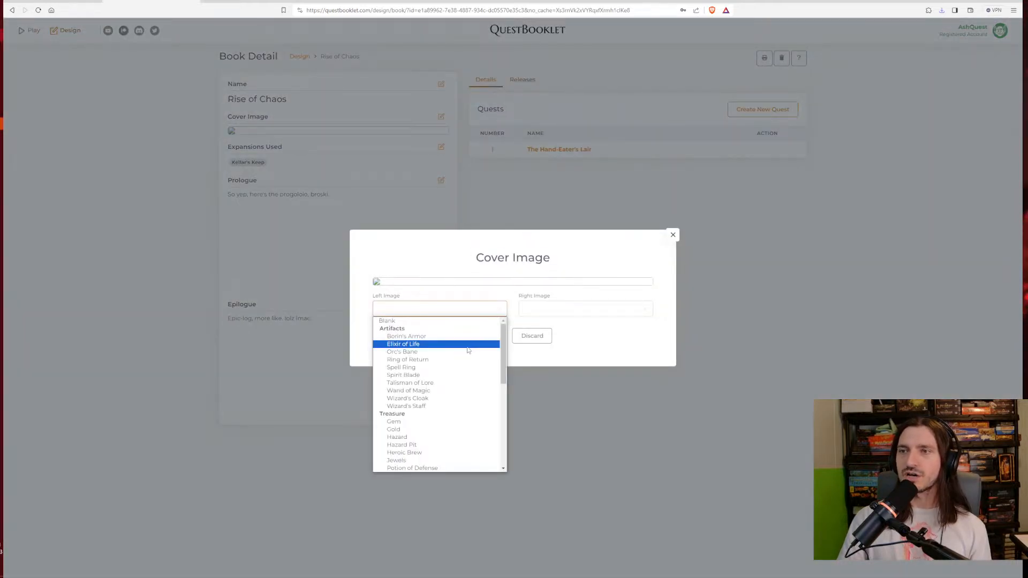
{"action": "scroll", "coordinate": [462, 358], "scroll_direction": "down", "scroll_amount": 5}
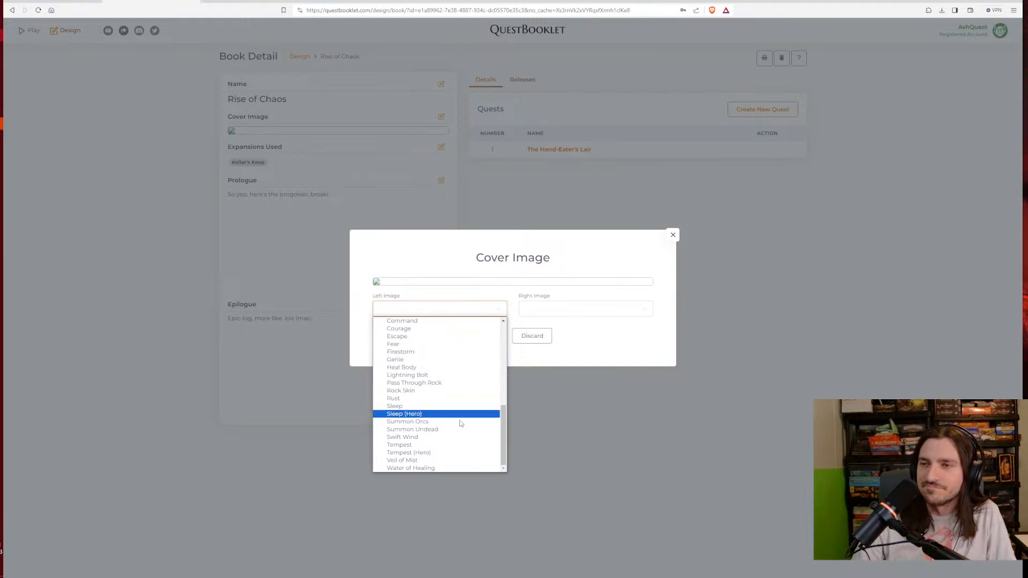
{"action": "scroll", "coordinate": [431, 434], "scroll_direction": "up", "scroll_amount": 3}
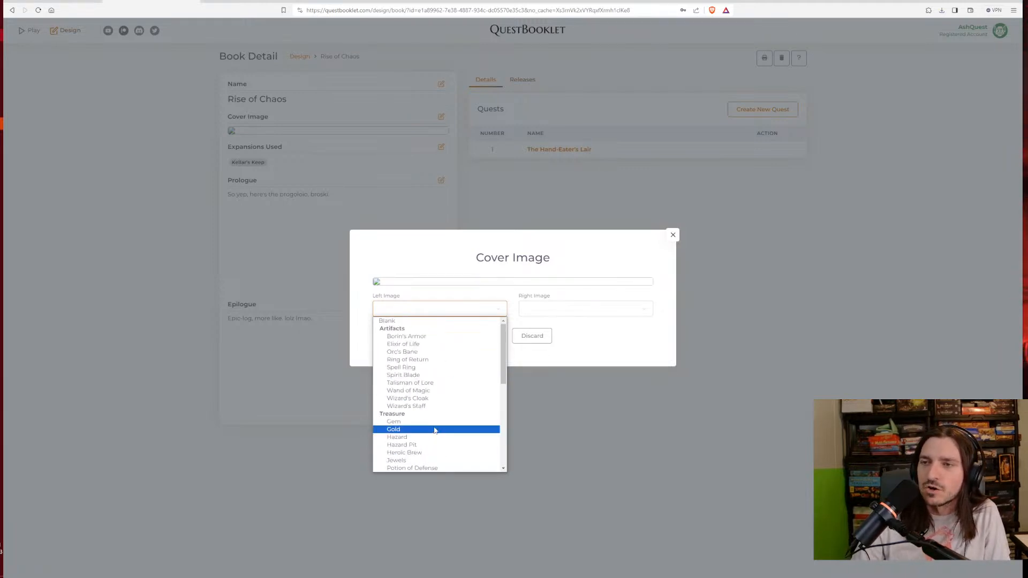
{"action": "scroll", "coordinate": [435, 429], "scroll_direction": "down", "scroll_amount": 3}
{"action": "scroll", "coordinate": [435, 430], "scroll_direction": "up", "scroll_amount": 3}
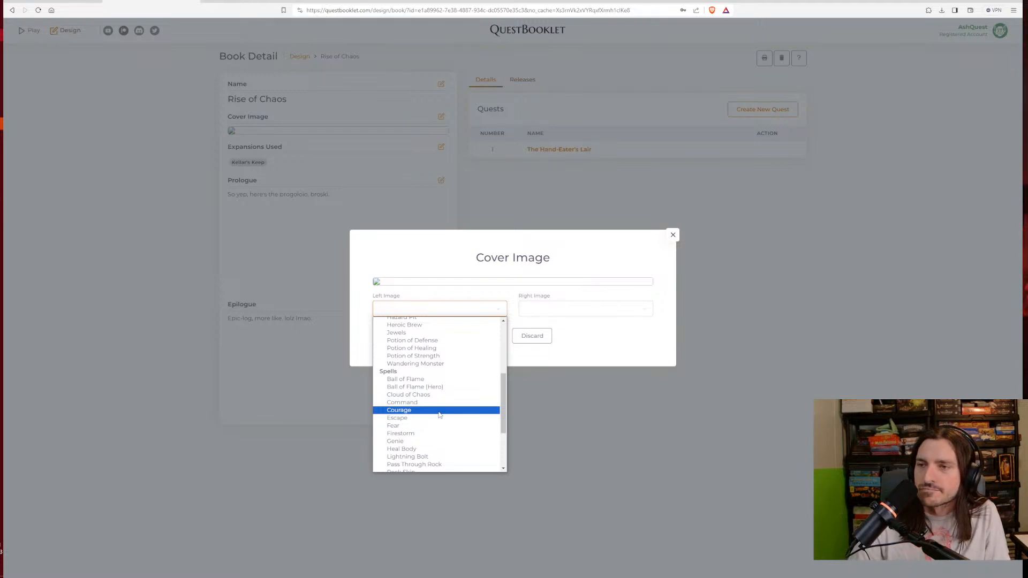
{"action": "scroll", "coordinate": [440, 415], "scroll_direction": "up", "scroll_amount": 3}
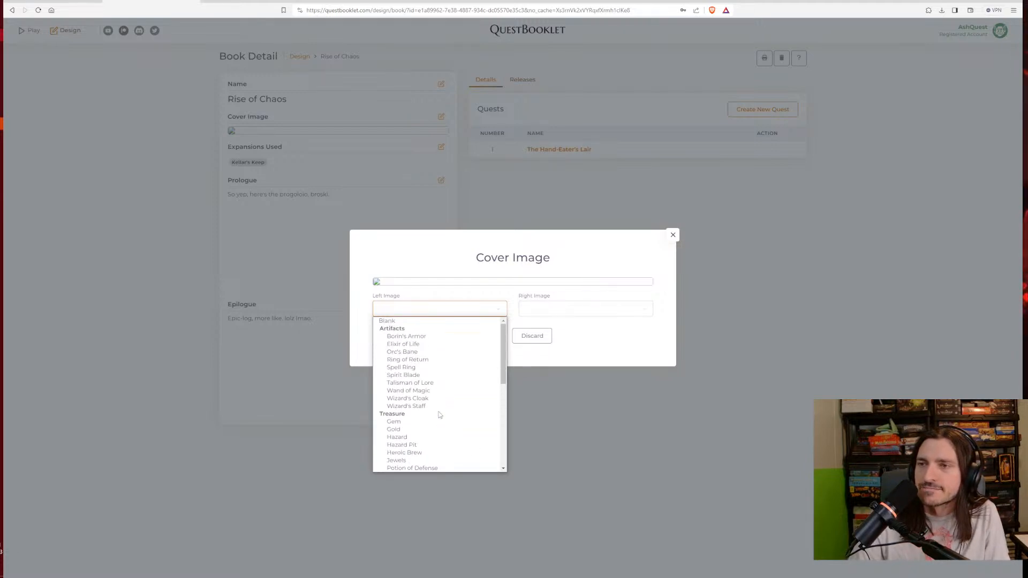
{"action": "scroll", "coordinate": [493, 356], "scroll_direction": "down", "scroll_amount": 5}
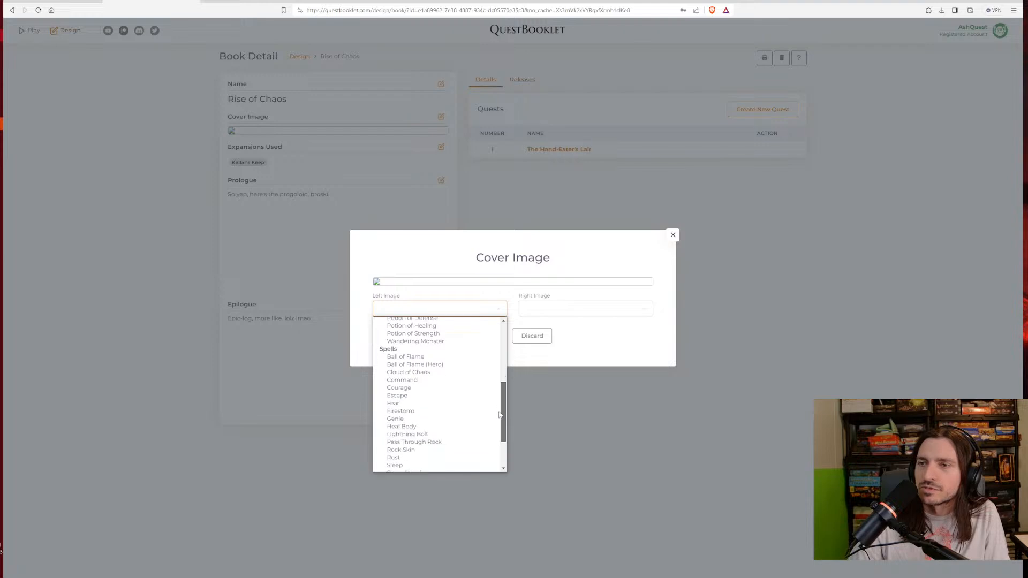
{"action": "scroll", "coordinate": [499, 415], "scroll_direction": "down", "scroll_amount": 1}
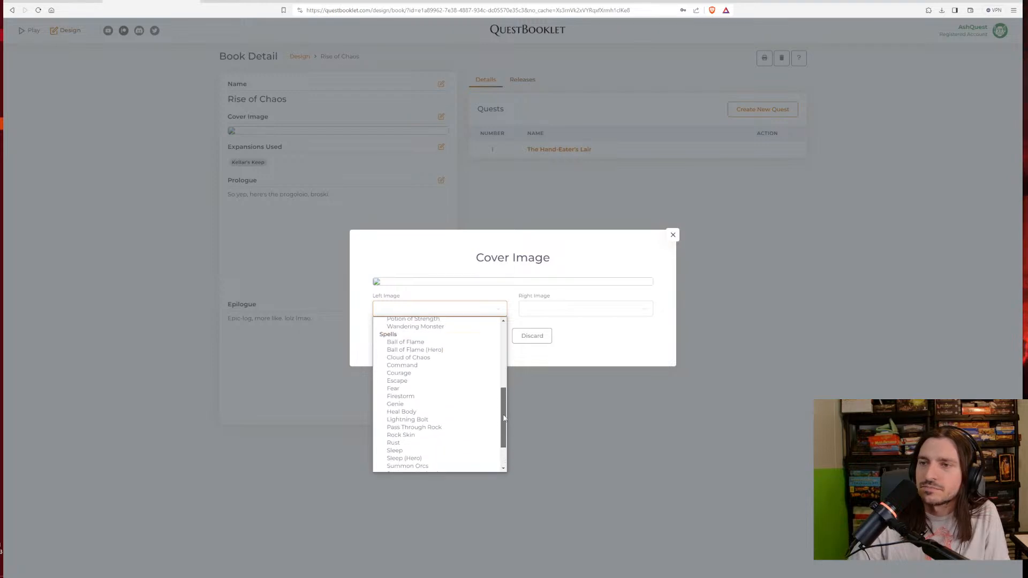
{"action": "scroll", "coordinate": [503, 418], "scroll_direction": "up", "scroll_amount": 5}
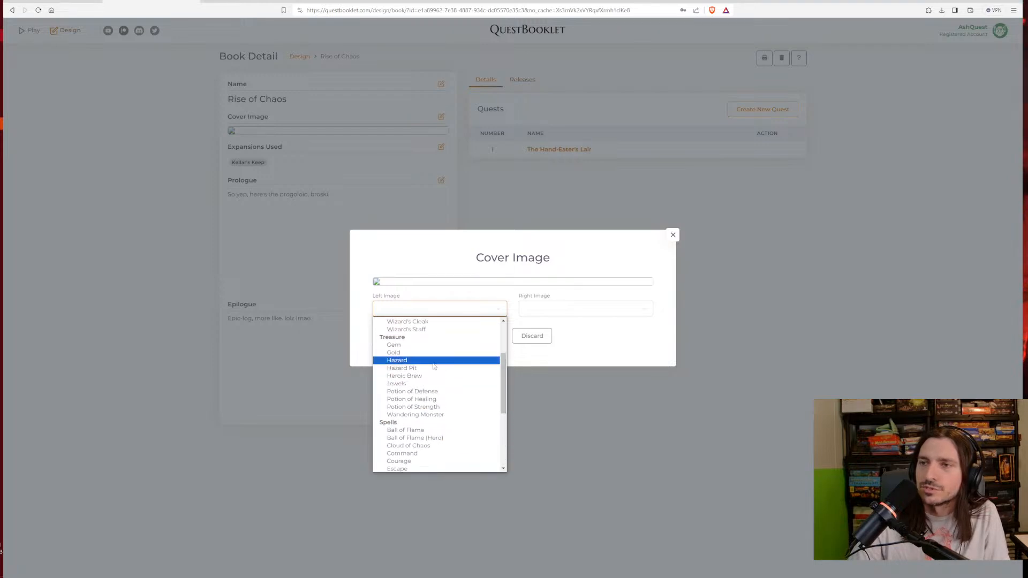
{"action": "left_click", "coordinate": [434, 368]}
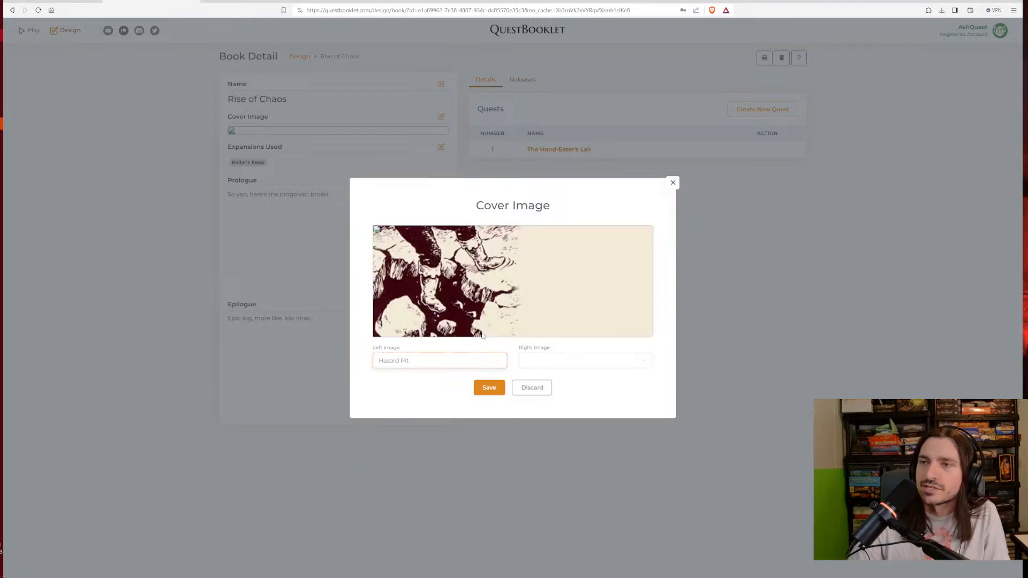
Choose Gem from the treasure pictures as the cover's right image and save the cover
{"action": "left_click", "coordinate": [549, 366]}
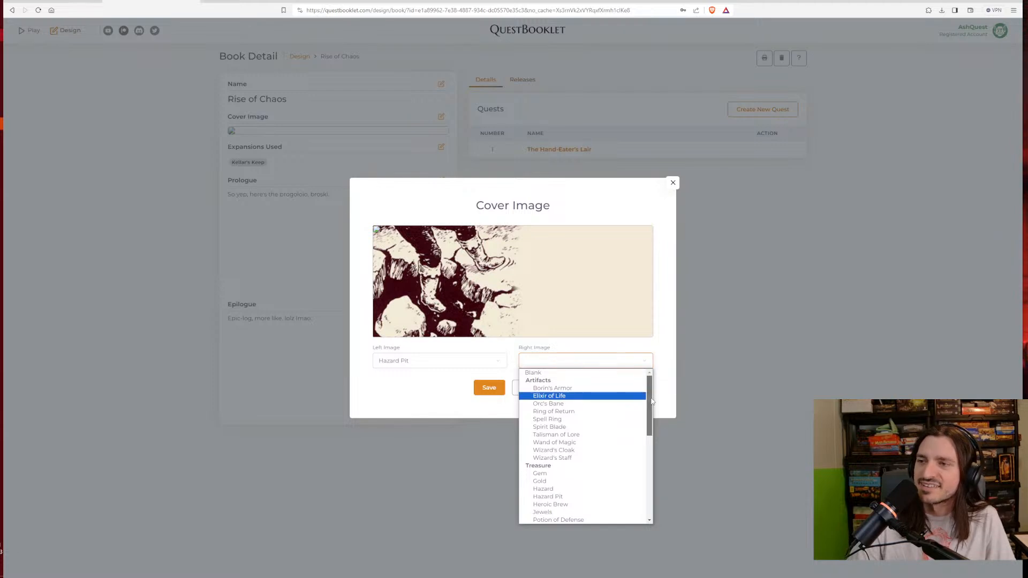
{"action": "scroll", "coordinate": [599, 434], "scroll_direction": "down", "scroll_amount": 2}
{"action": "left_click", "coordinate": [586, 446]}
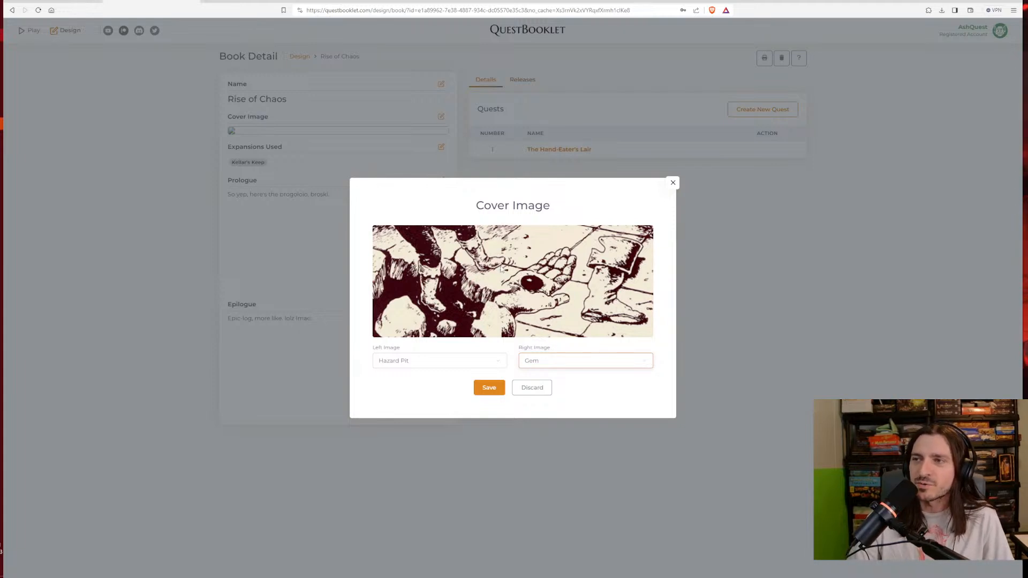
{"action": "left_click", "coordinate": [496, 390]}
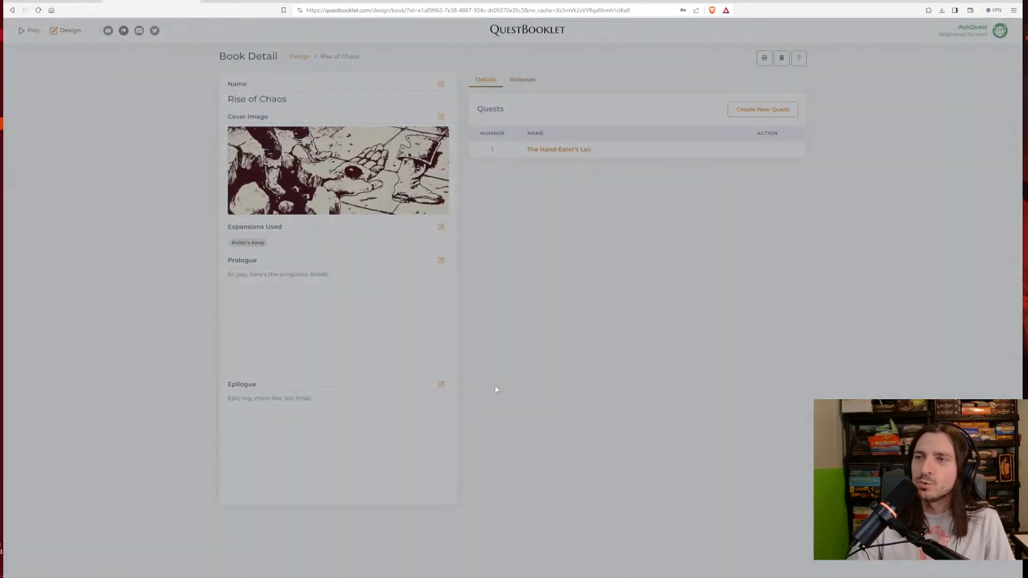